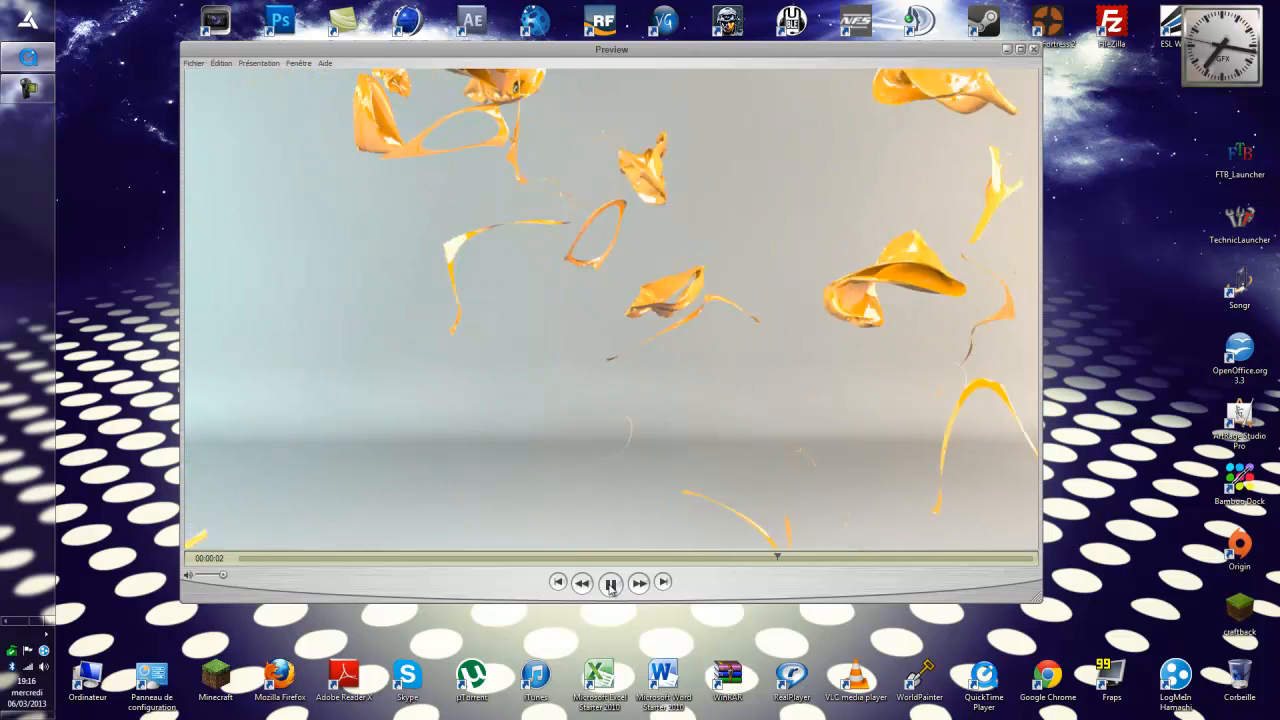
# Play and replay the preview video from its start to examine how the 3D text breaks apart, and close the player.
pyautogui.click(610, 584)
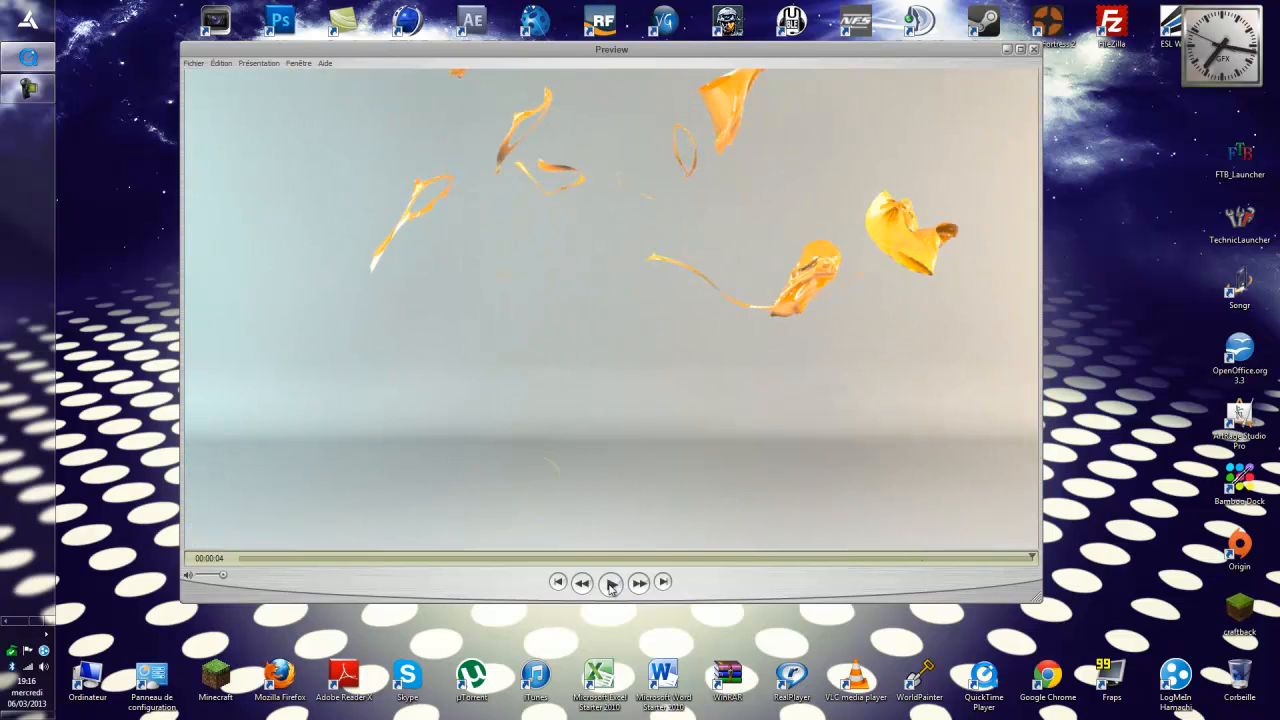
pyautogui.click(610, 584)
pyautogui.click(478, 562)
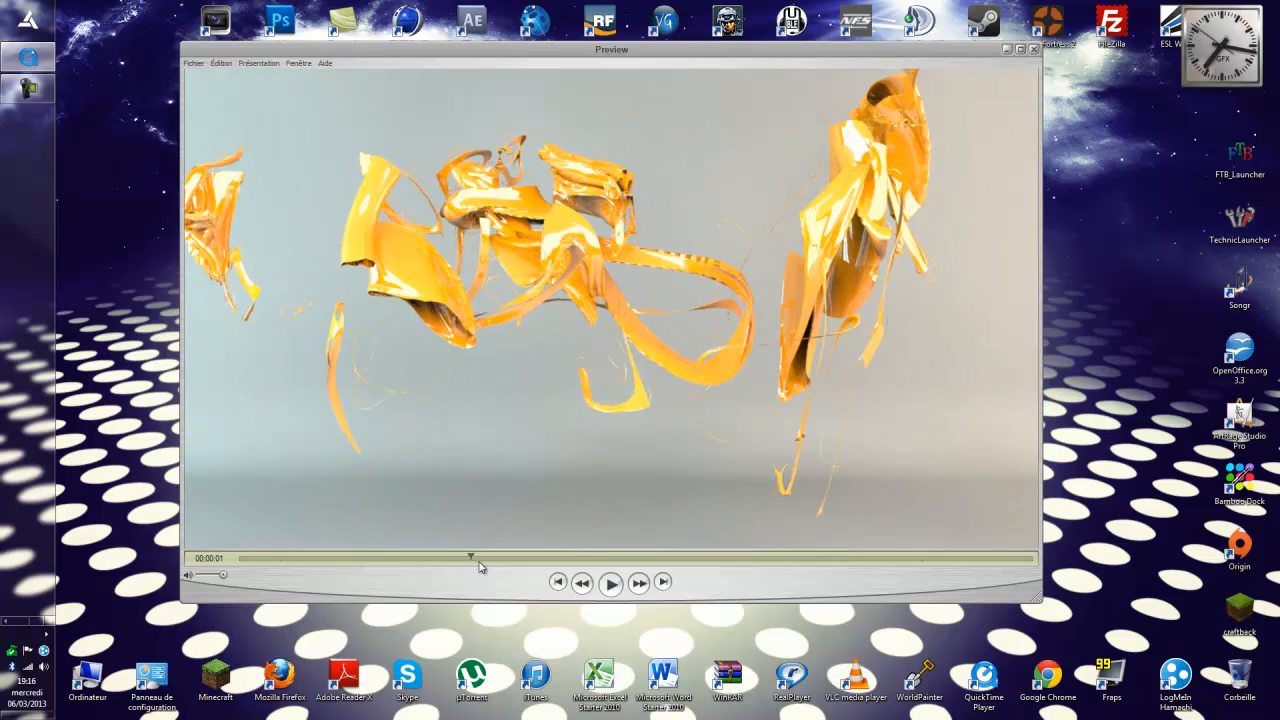
pyautogui.moveTo(475, 563)
pyautogui.mouseDown()
pyautogui.moveTo(240, 560)
pyautogui.moveTo(614, 553)
pyautogui.moveTo(723, 534)
pyautogui.moveTo(1052, 540)
pyautogui.moveTo(309, 546)
pyautogui.moveTo(863, 531)
pyautogui.moveTo(1020, 545)
pyautogui.moveTo(651, 557)
pyautogui.moveTo(1020, 559)
pyautogui.moveTo(663, 563)
pyautogui.moveTo(967, 566)
pyautogui.moveTo(1035, 562)
pyautogui.moveTo(297, 560)
pyautogui.moveTo(203, 545)
pyautogui.moveTo(309, 563)
pyautogui.moveTo(400, 557)
pyautogui.moveTo(314, 557)
pyautogui.moveTo(345, 563)
pyautogui.moveTo(423, 557)
pyautogui.moveTo(322, 563)
pyautogui.moveTo(986, 540)
pyautogui.moveTo(372, 598)
pyautogui.moveTo(356, 592)
pyautogui.moveTo(415, 582)
pyautogui.moveTo(242, 573)
pyautogui.mouseUp()
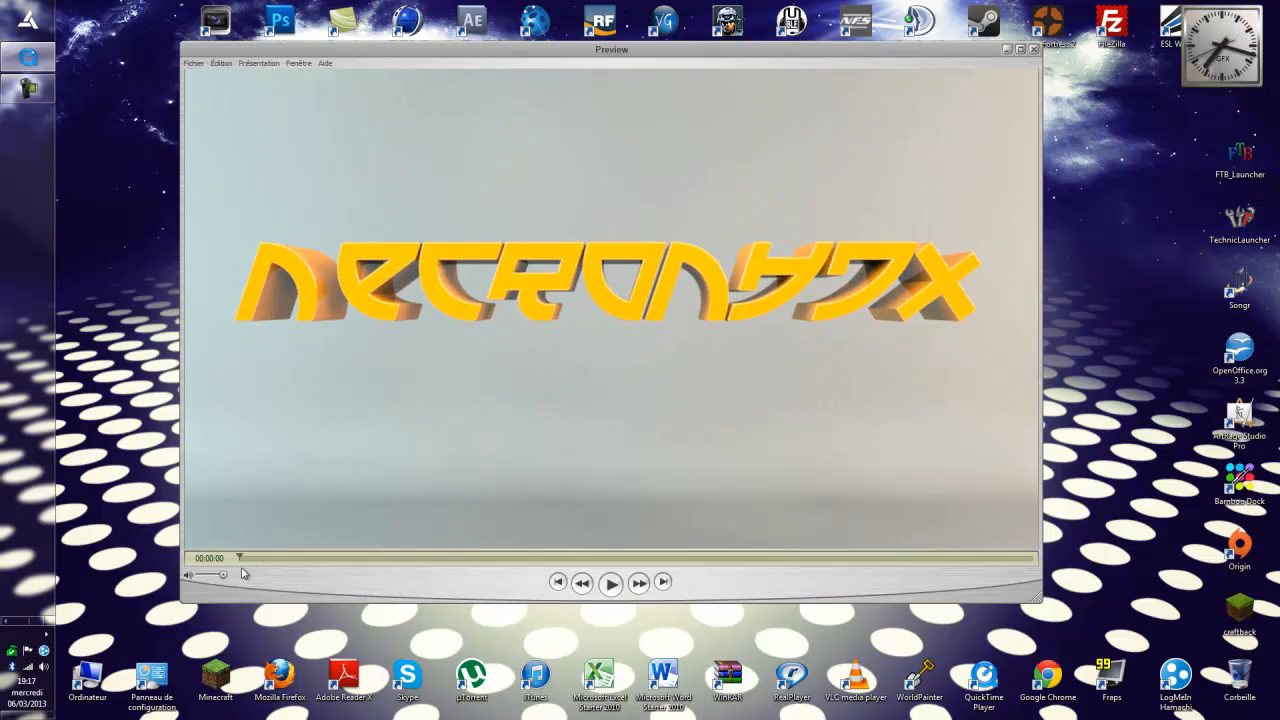
pyautogui.click(611, 583)
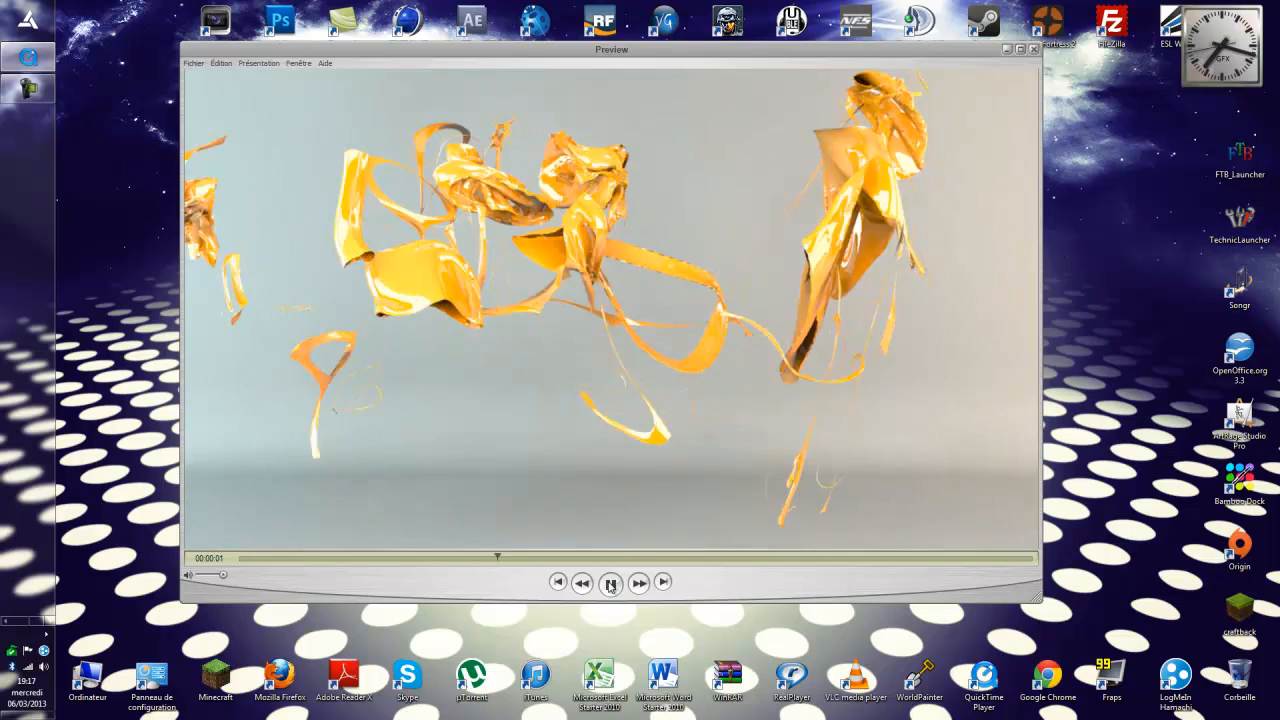
pyautogui.click(611, 584)
pyautogui.click(241, 560)
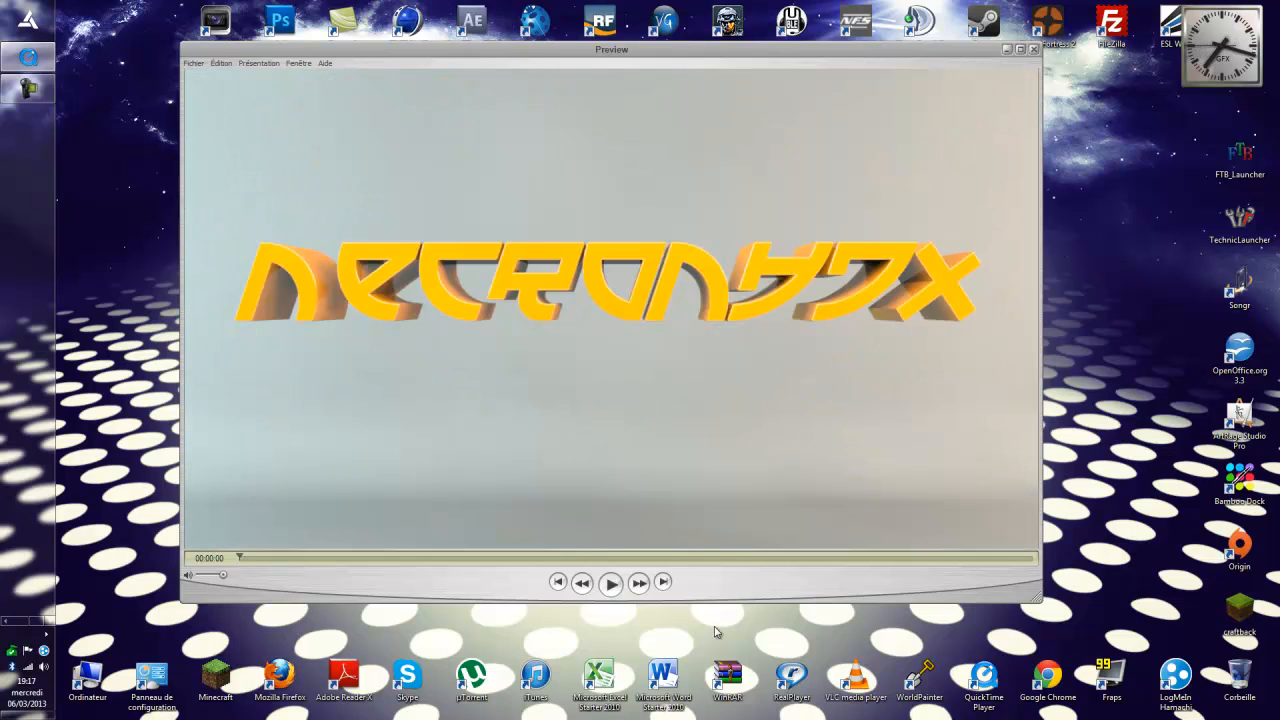
pyautogui.click(611, 584)
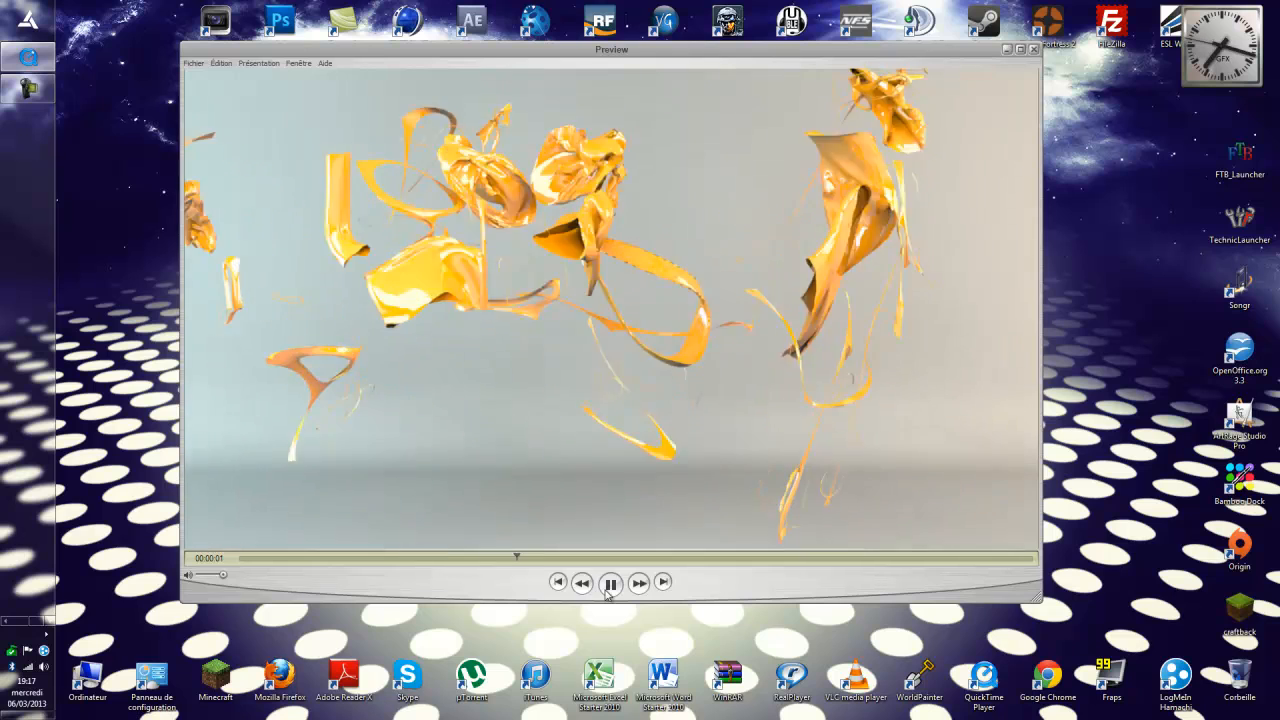
pyautogui.click(610, 585)
pyautogui.click(242, 560)
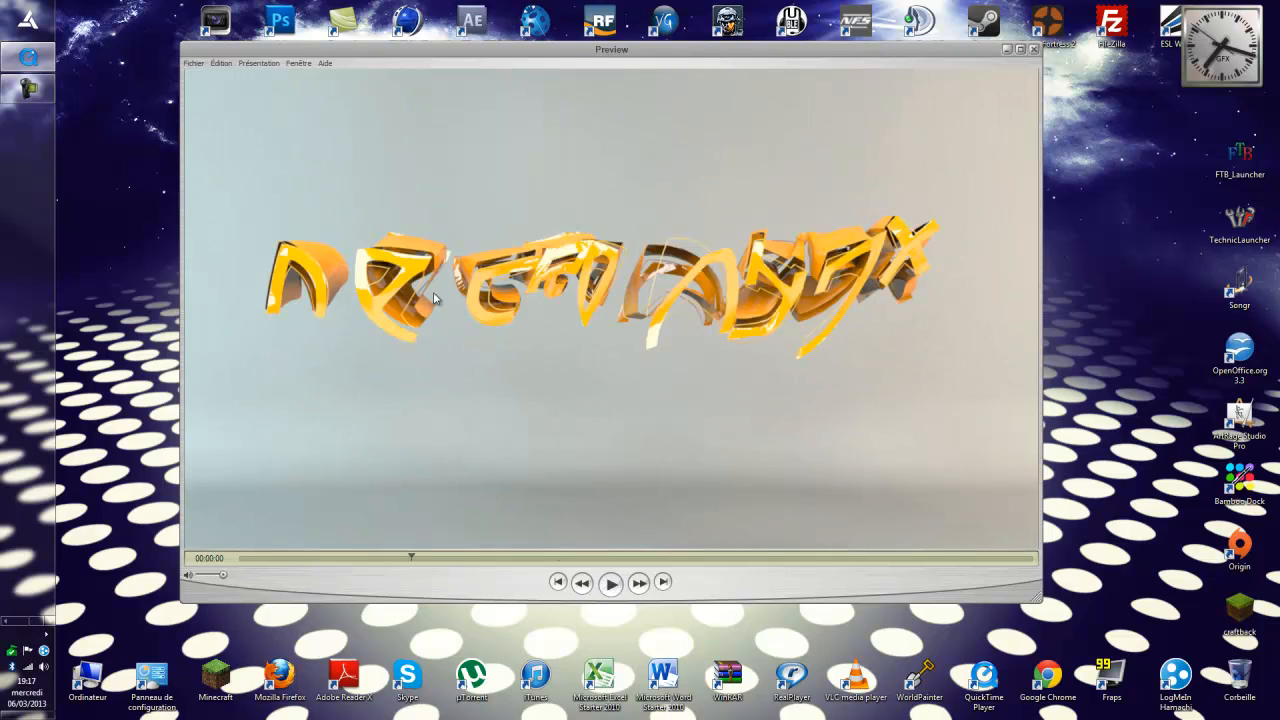
pyautogui.click(244, 560)
pyautogui.click(608, 586)
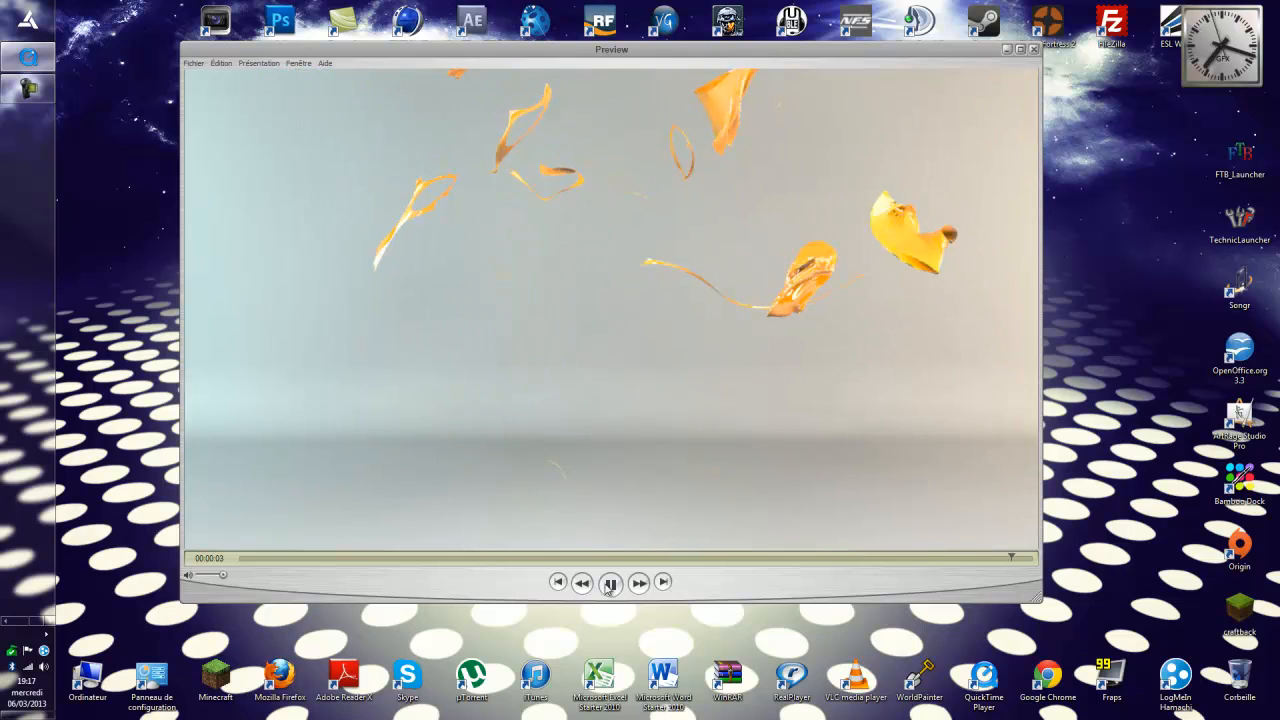
pyautogui.click(1034, 51)
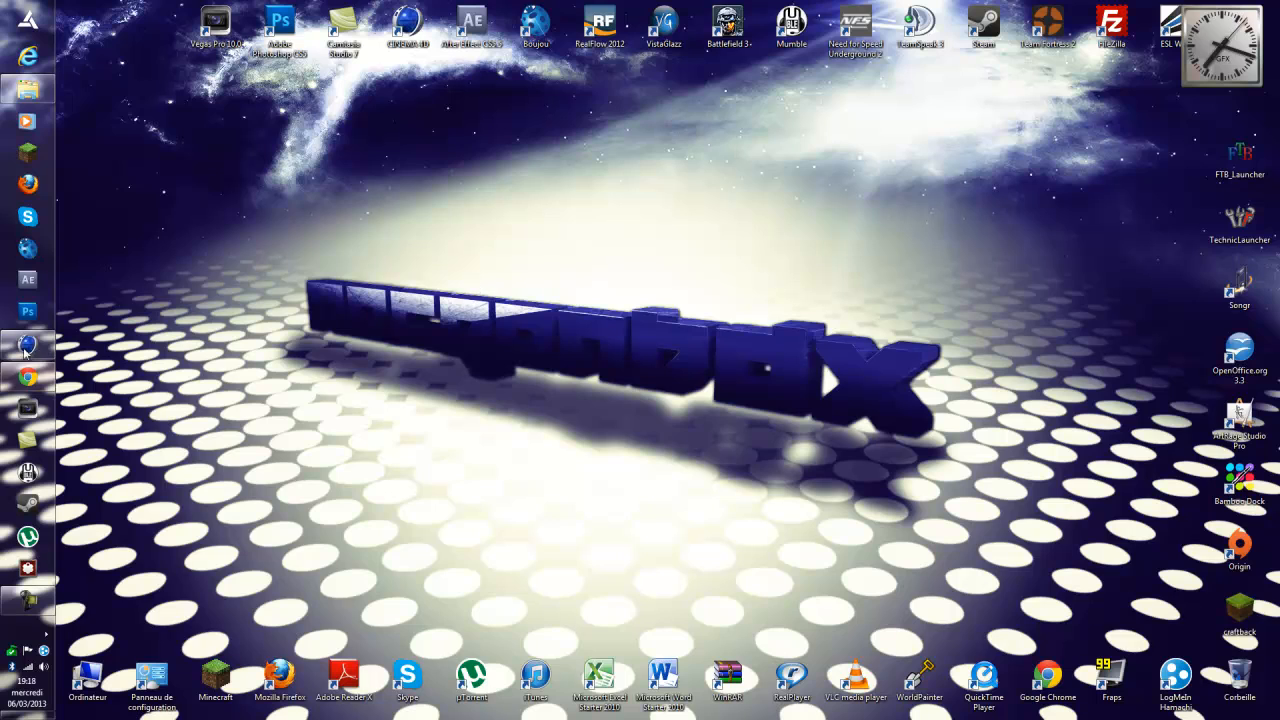
# Switch to preview.c4d in CINEMA 4D and examine the Turbulence, Attraction and Mo Texte 1 objects at frame 0.
pyautogui.click(26, 344)
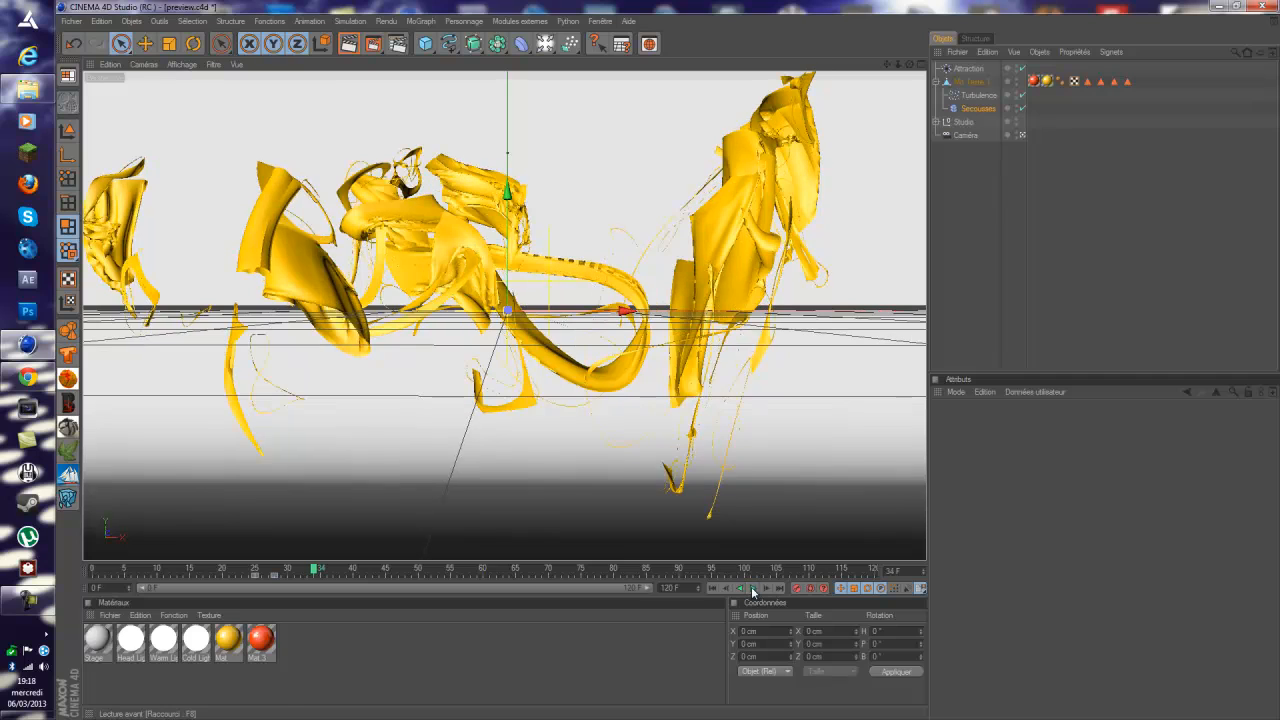
pyautogui.click(753, 590)
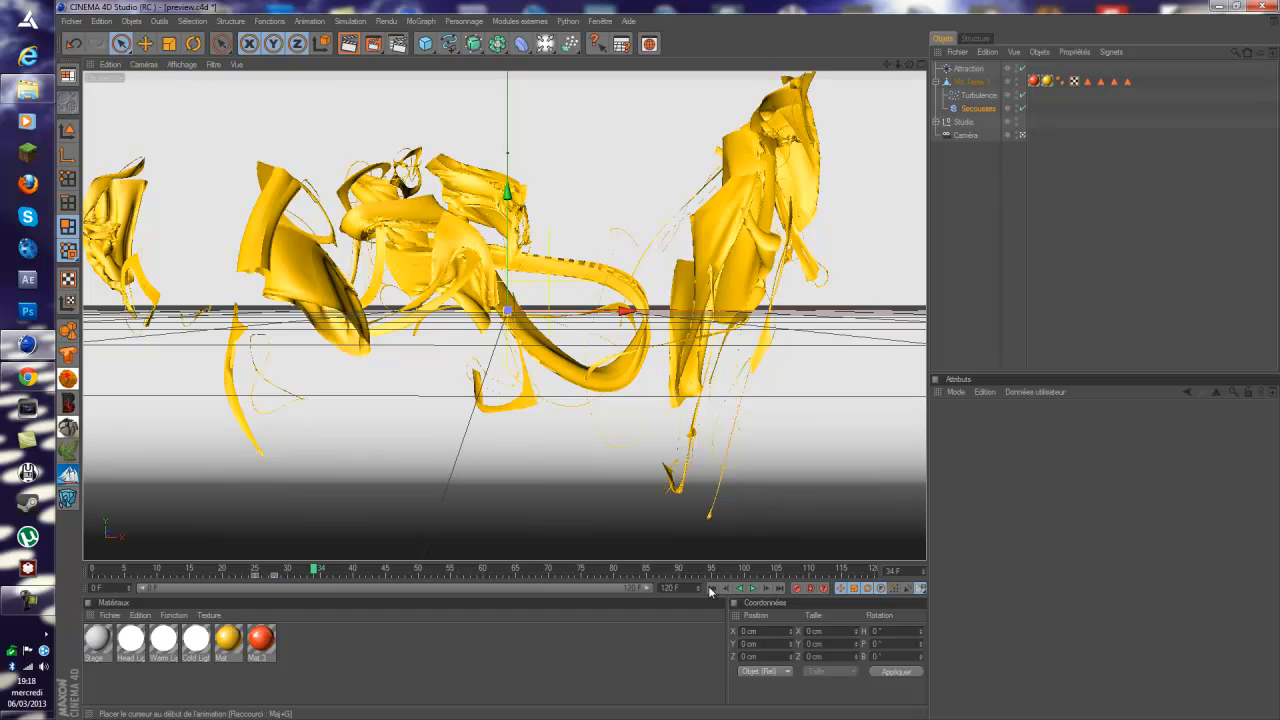
pyautogui.click(978, 95)
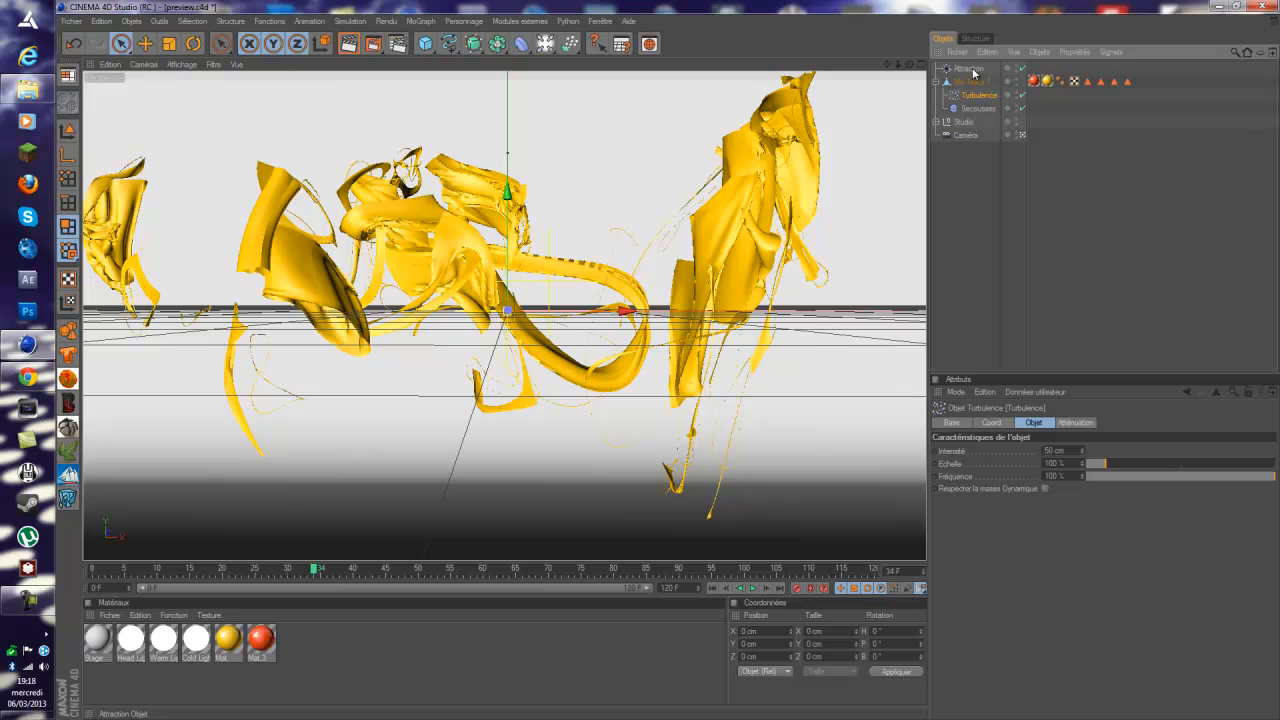
pyautogui.click(970, 69)
pyautogui.click(970, 82)
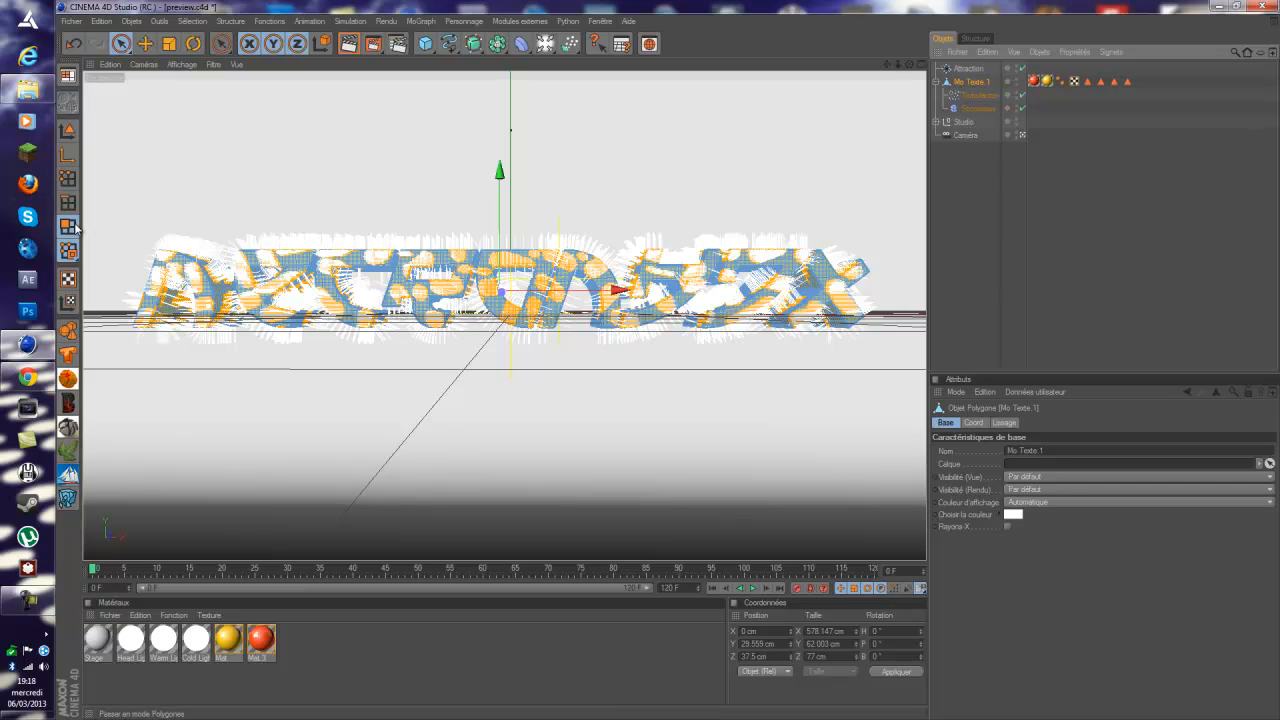
pyautogui.click(67, 132)
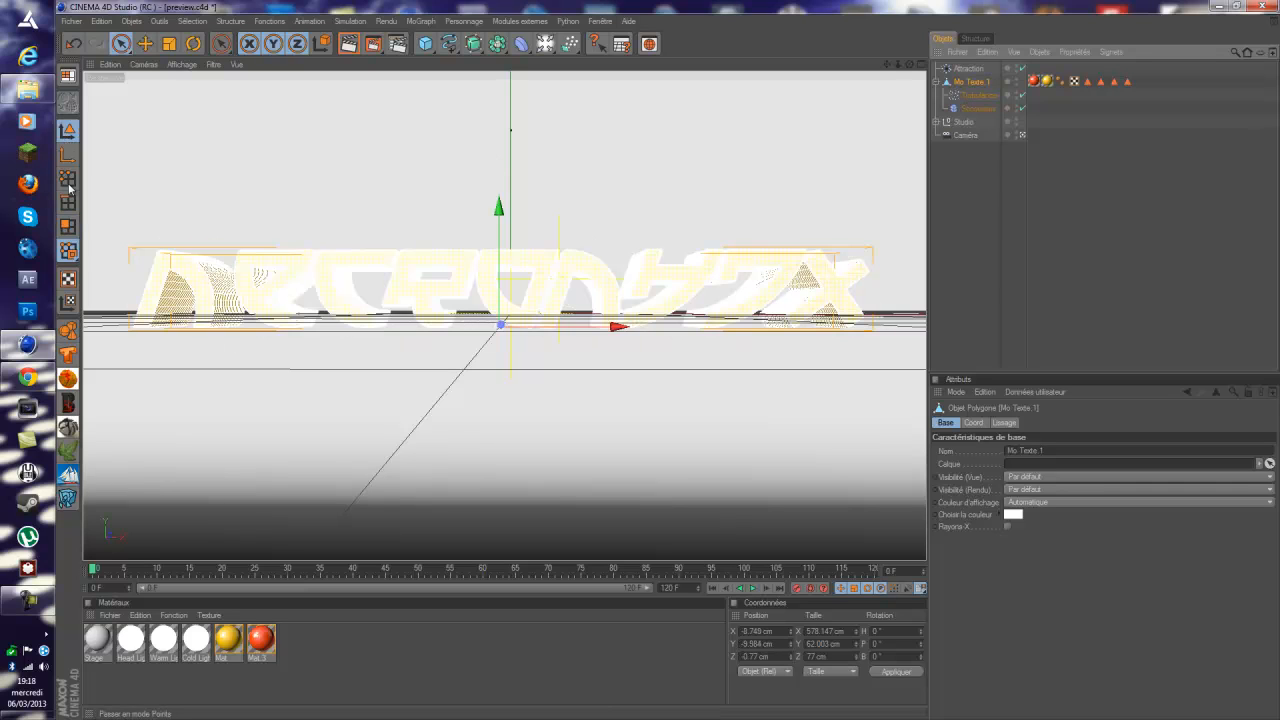
pyautogui.click(67, 228)
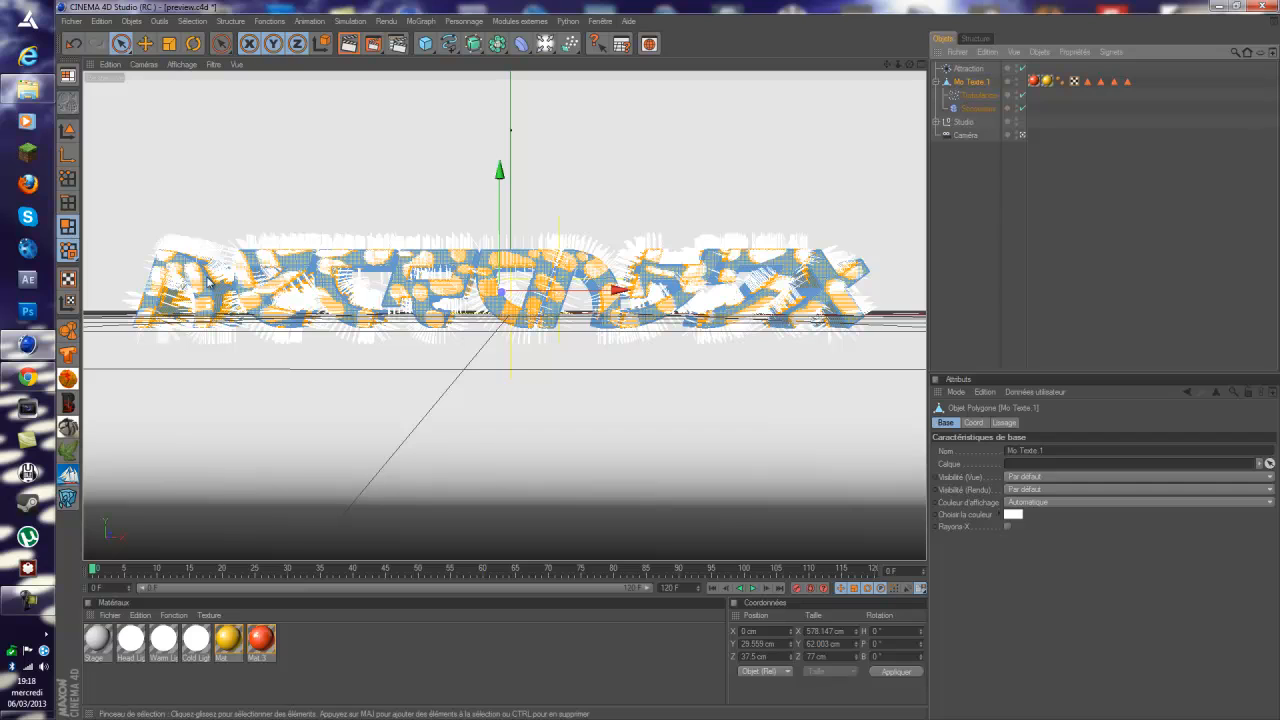
pyautogui.click(970, 69)
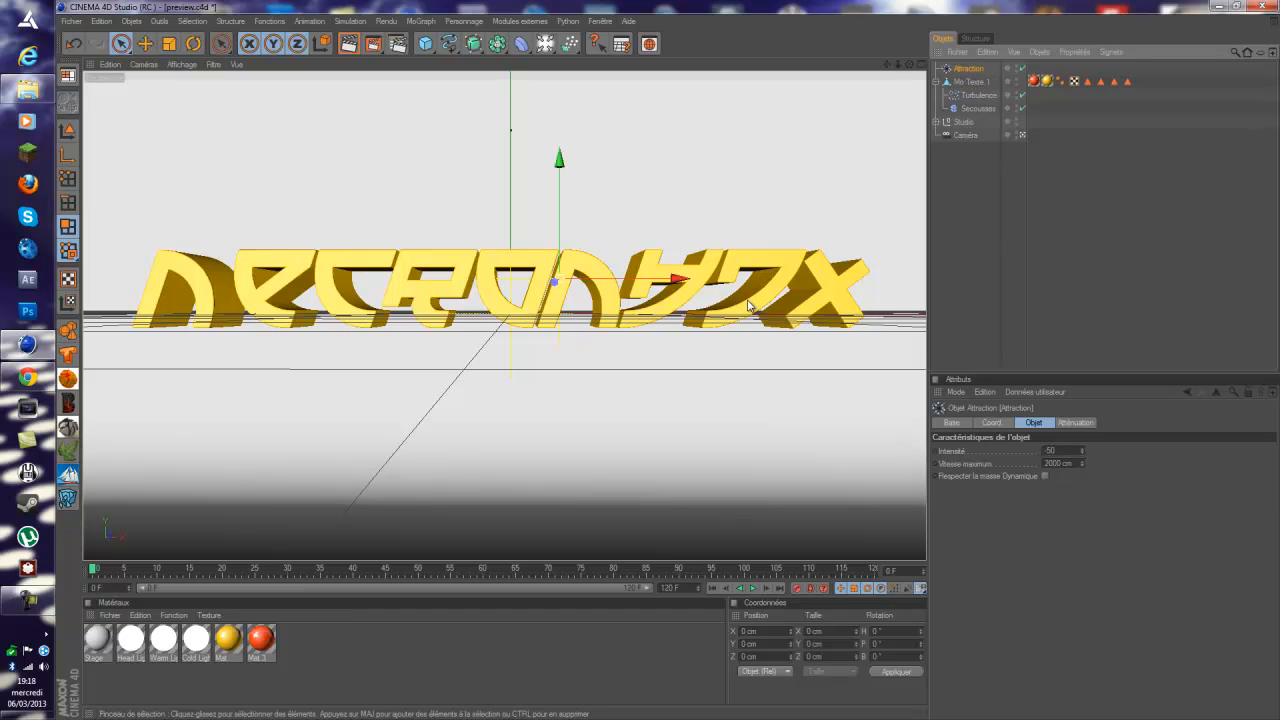
# Leave the camera view to examine the studio backdrop around the text from outside, and return to the camera view.
pyautogui.click(1022, 134)
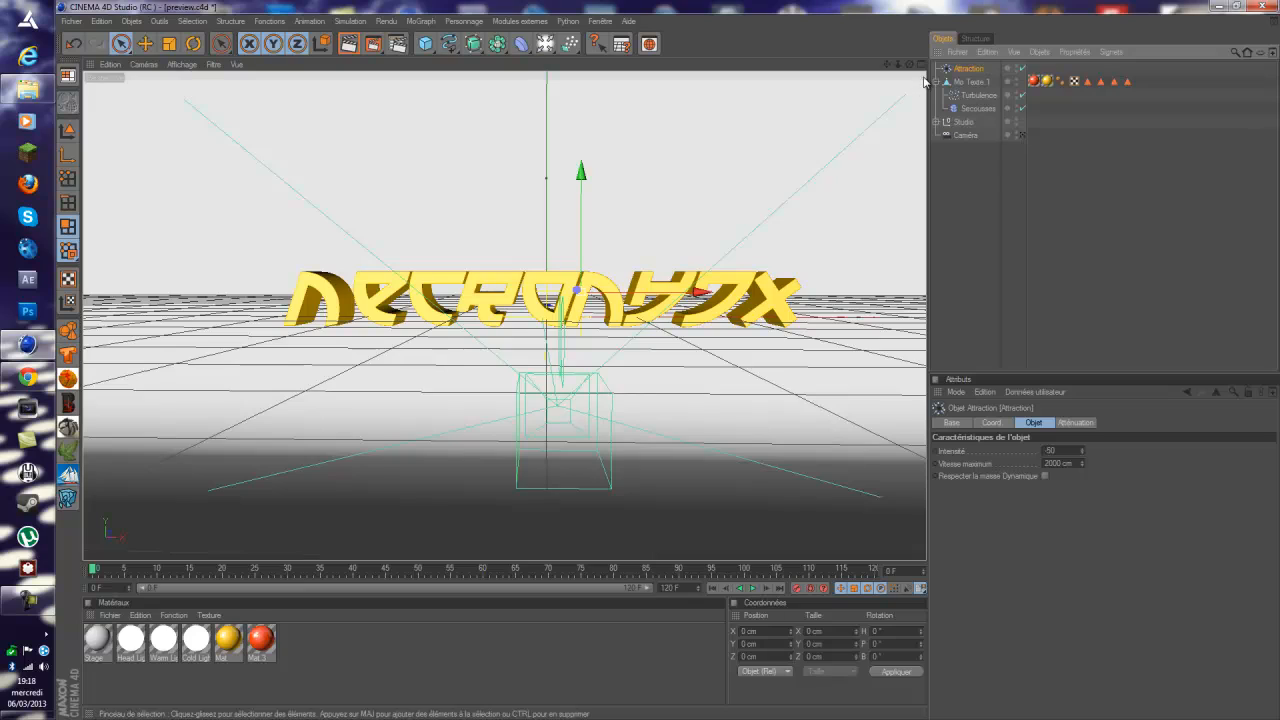
pyautogui.moveTo(910, 65); pyautogui.dragTo(663, 363)
pyautogui.scroll(-10, 750, 290)
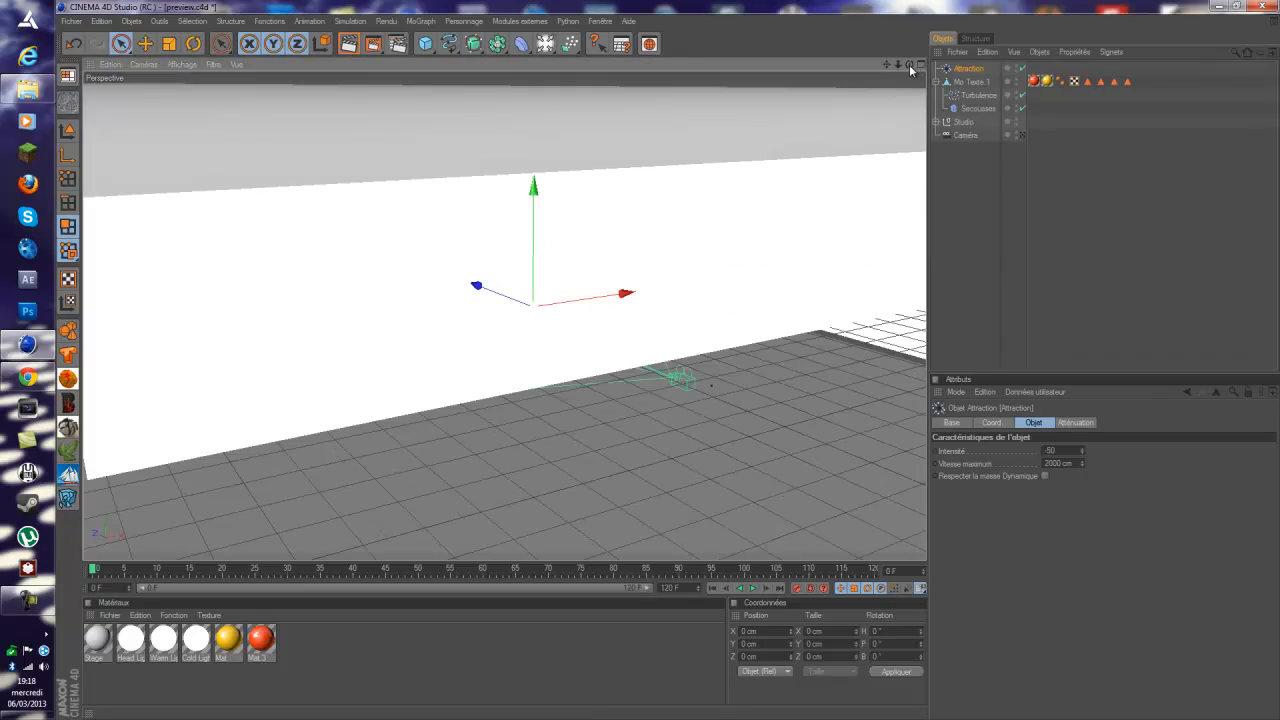
pyautogui.moveTo(910, 66); pyautogui.dragTo(669, 366)
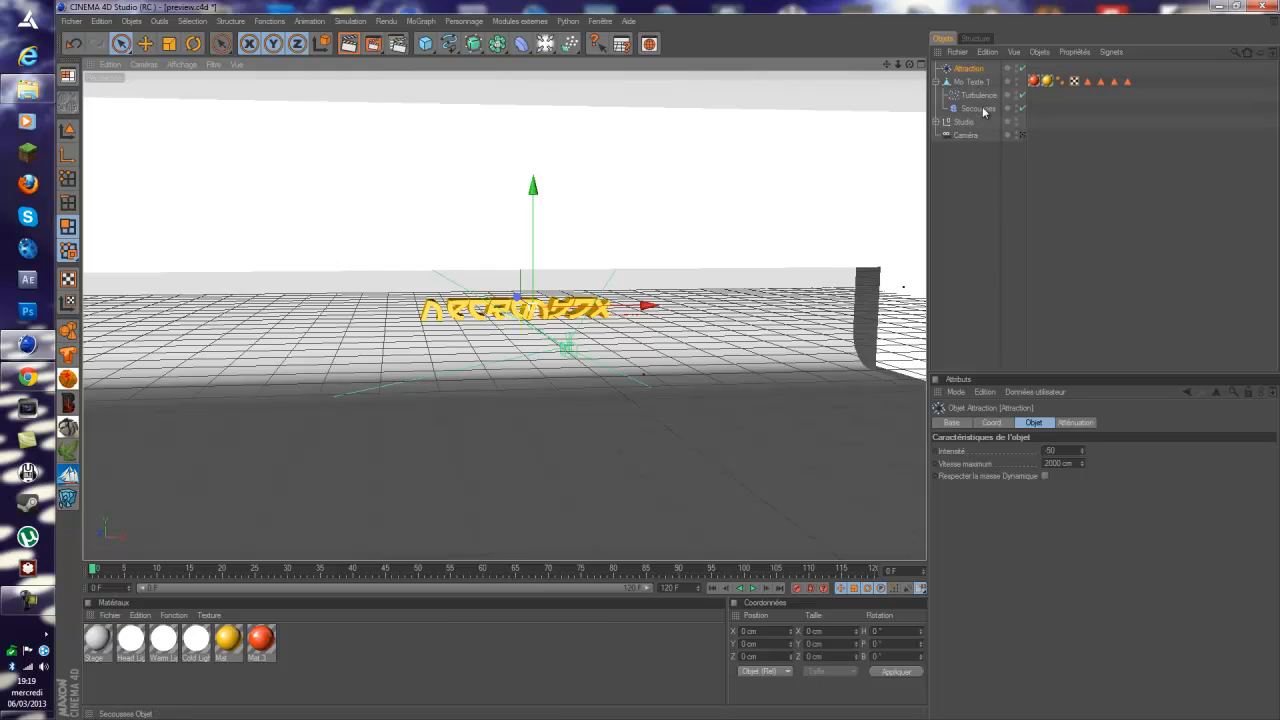
pyautogui.click(967, 242)
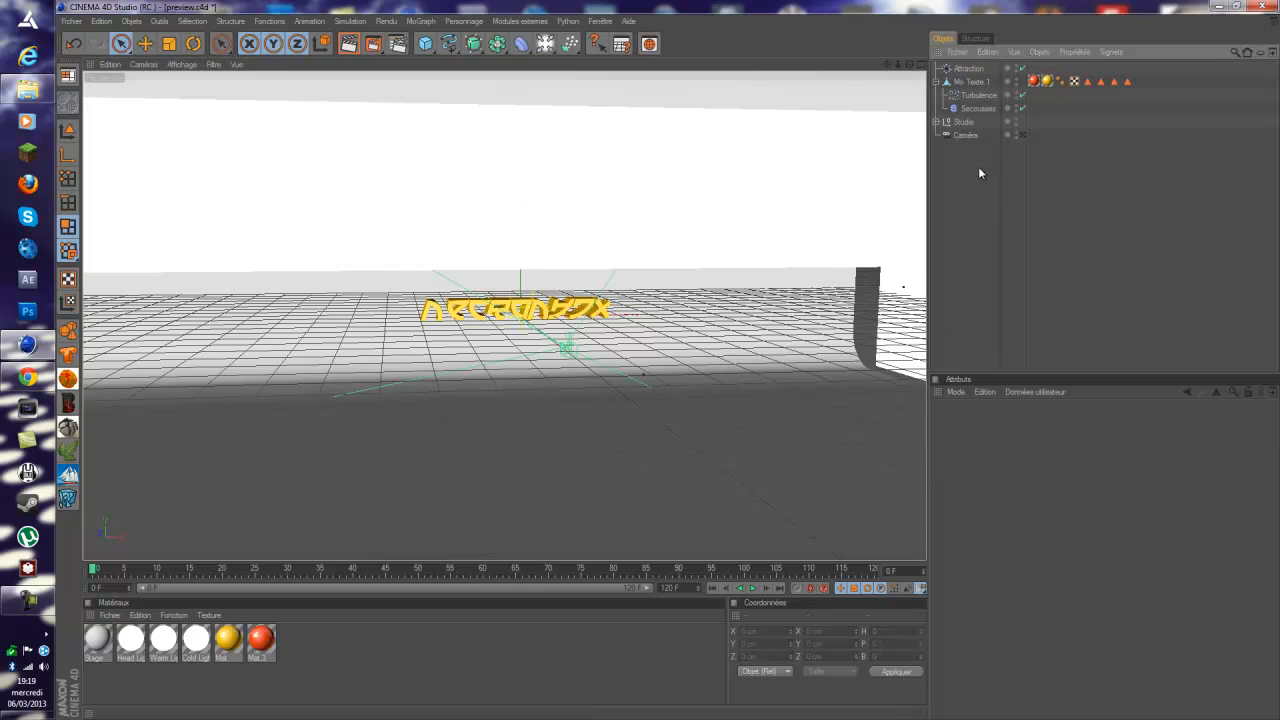
pyautogui.click(1021, 134)
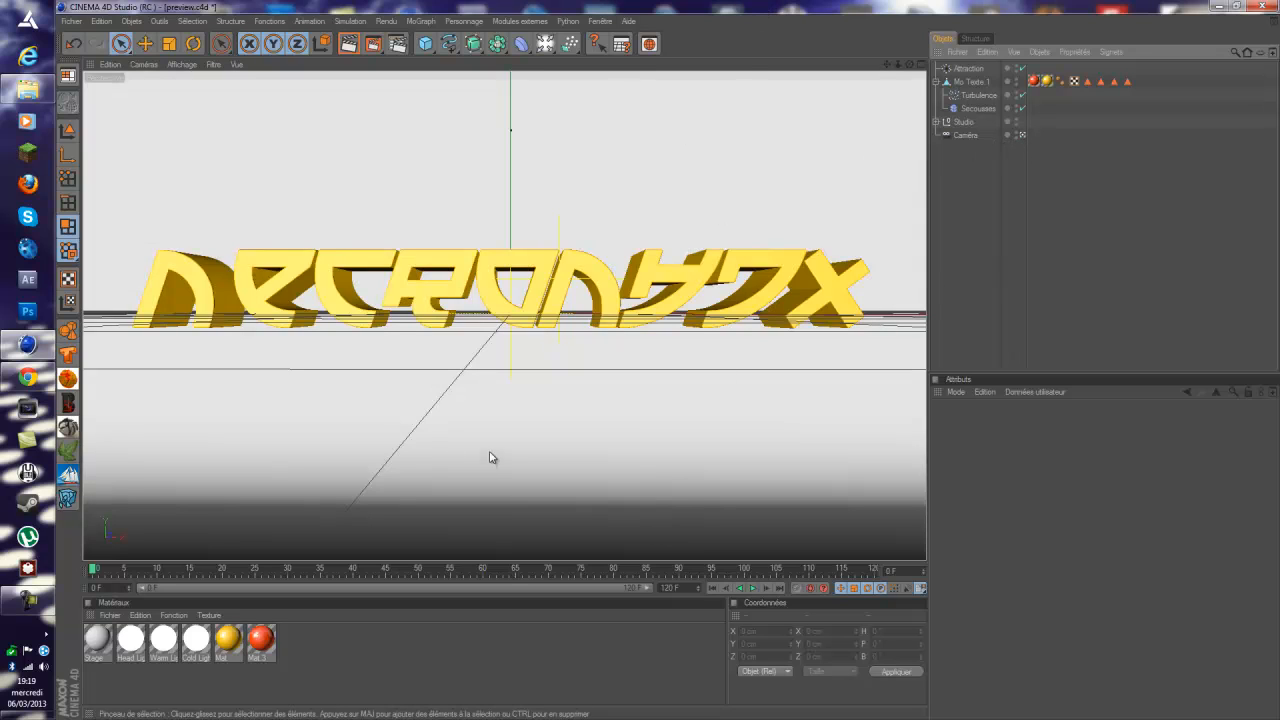
# Examine the Mo Texte 1 polygon object, its Turbulence deformer, the camera's attributes and the contents of the Studio group.
pyautogui.click(969, 86)
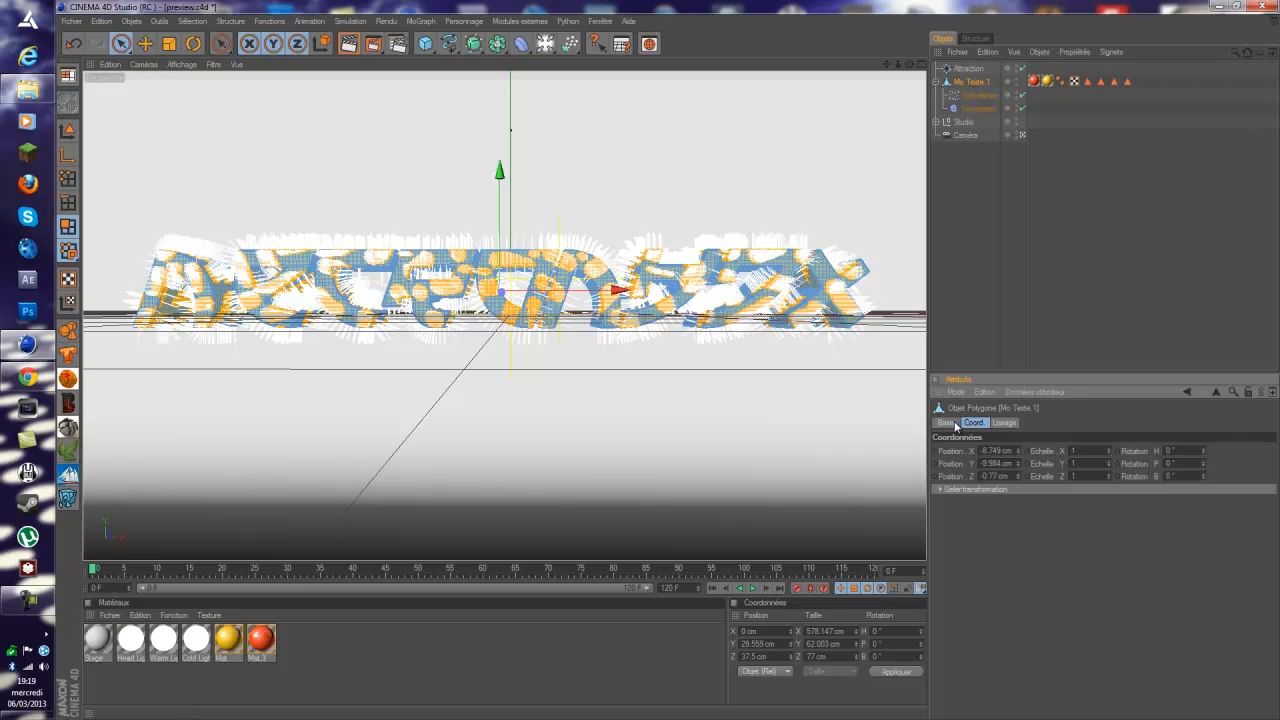
pyautogui.click(984, 206)
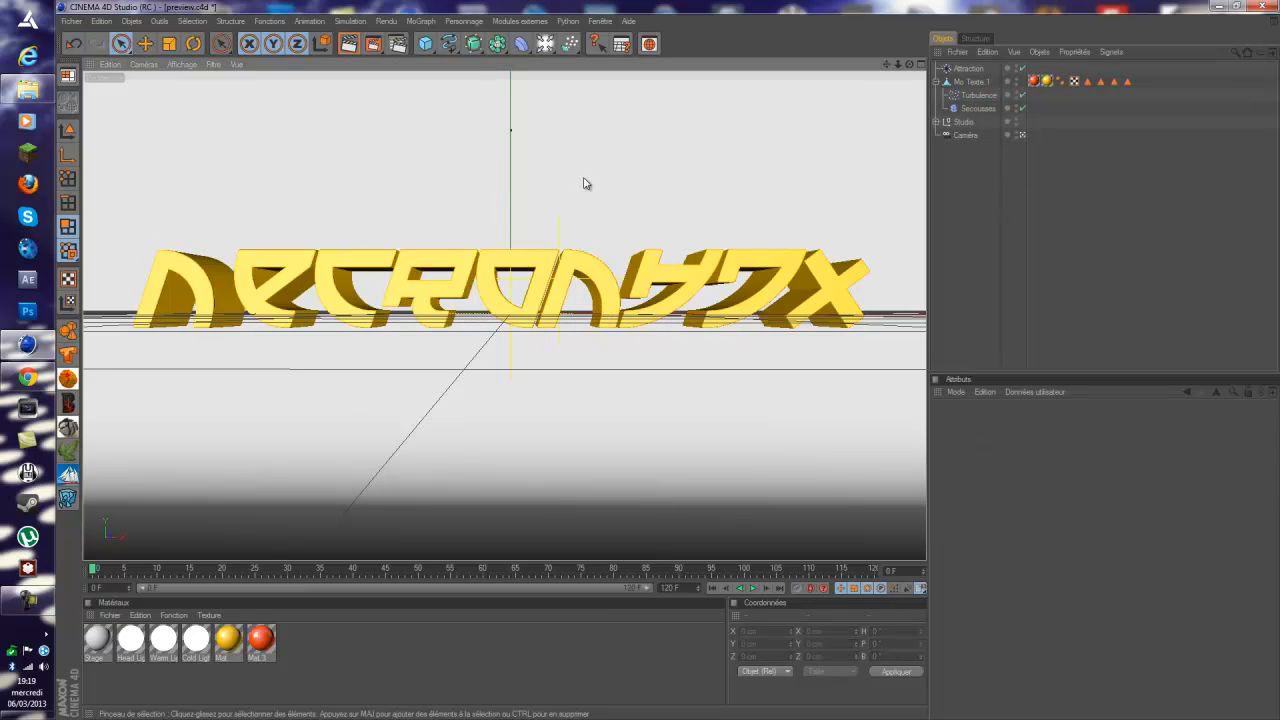
pyautogui.click(972, 95)
pyautogui.click(965, 134)
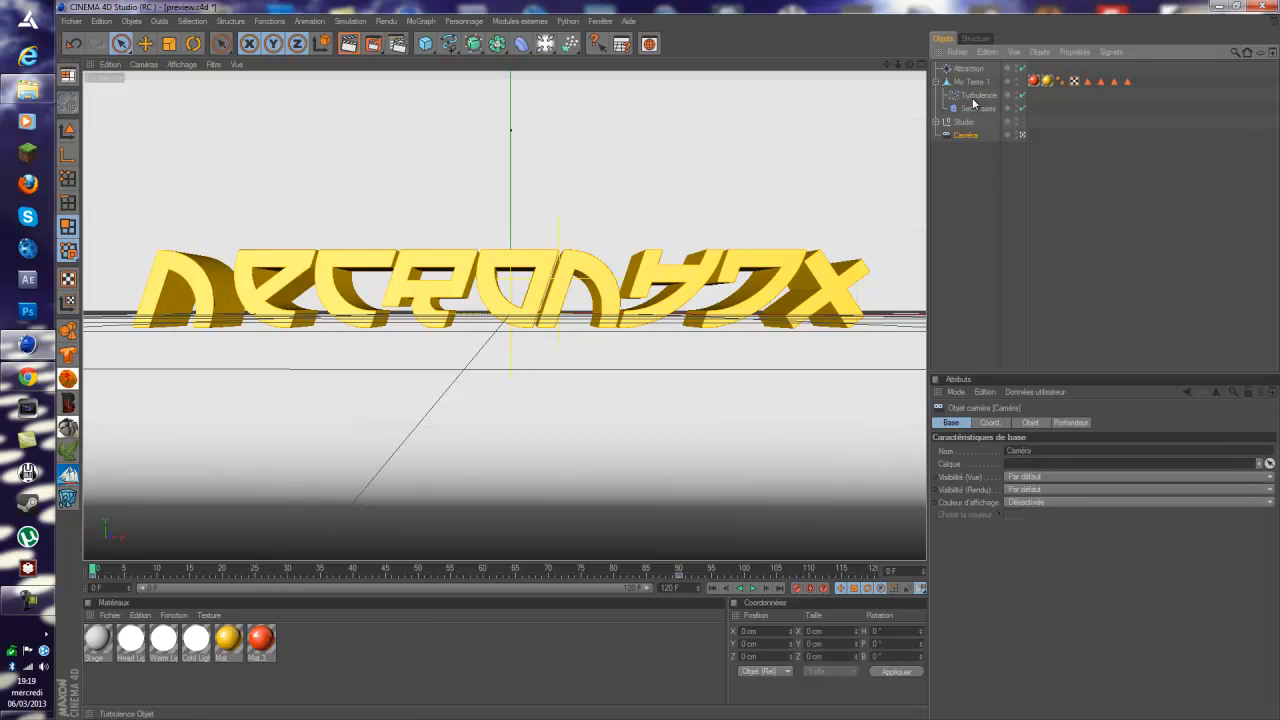
pyautogui.click(936, 121)
pyautogui.click(936, 121)
pyautogui.click(72, 21)
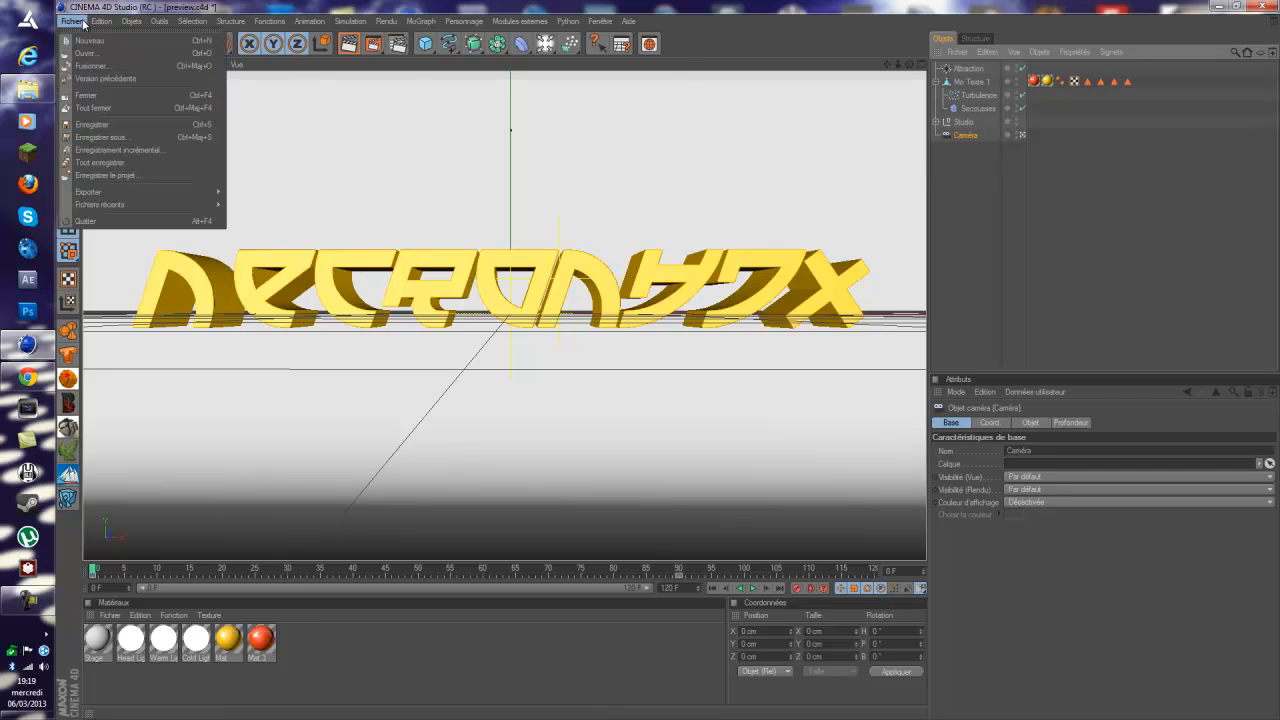
pyautogui.click(975, 205)
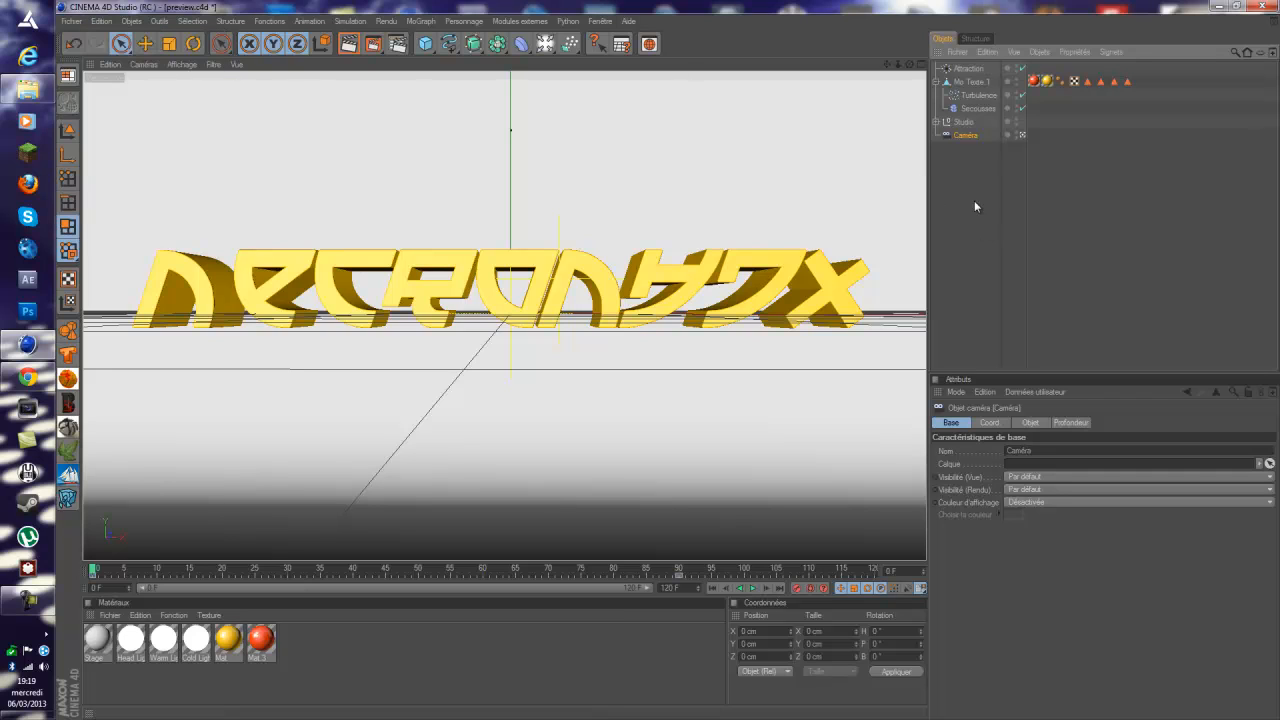
# Copy the Studio group and the camera together from the preview scene.
pyautogui.click(965, 122)
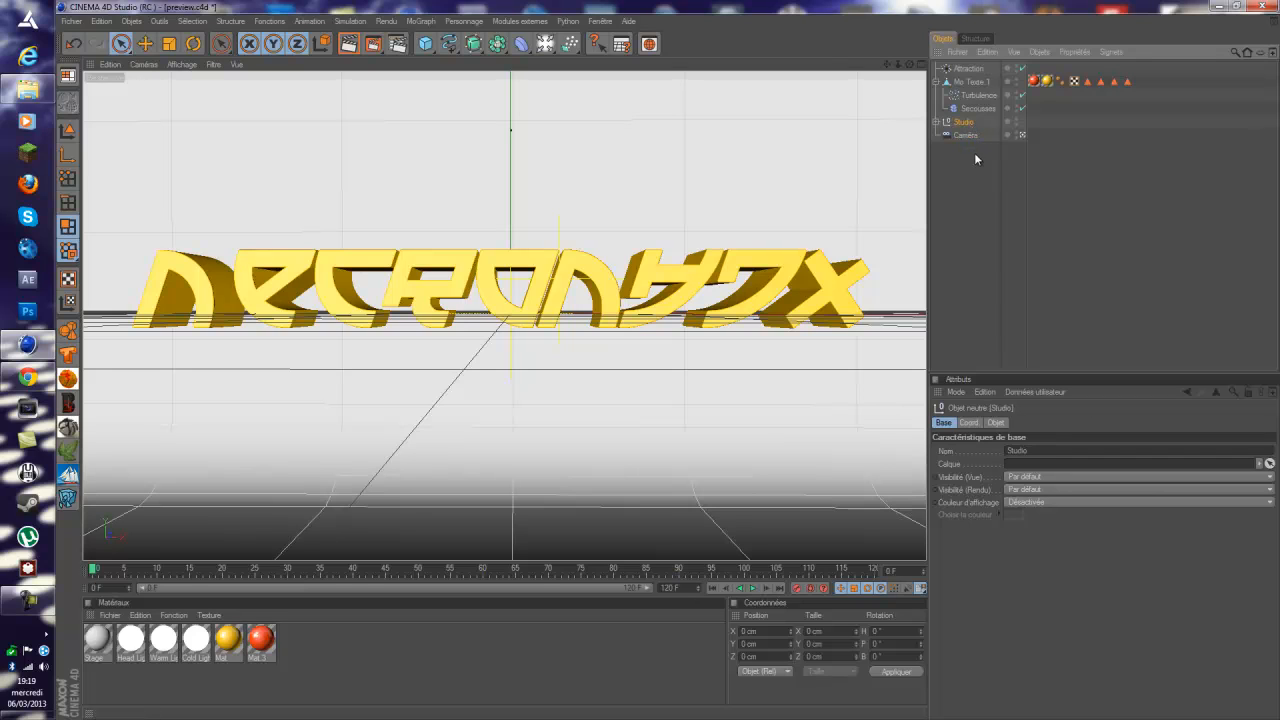
pyautogui.keyDown('ctrl'); pyautogui.click(966, 135); pyautogui.keyUp('ctrl')
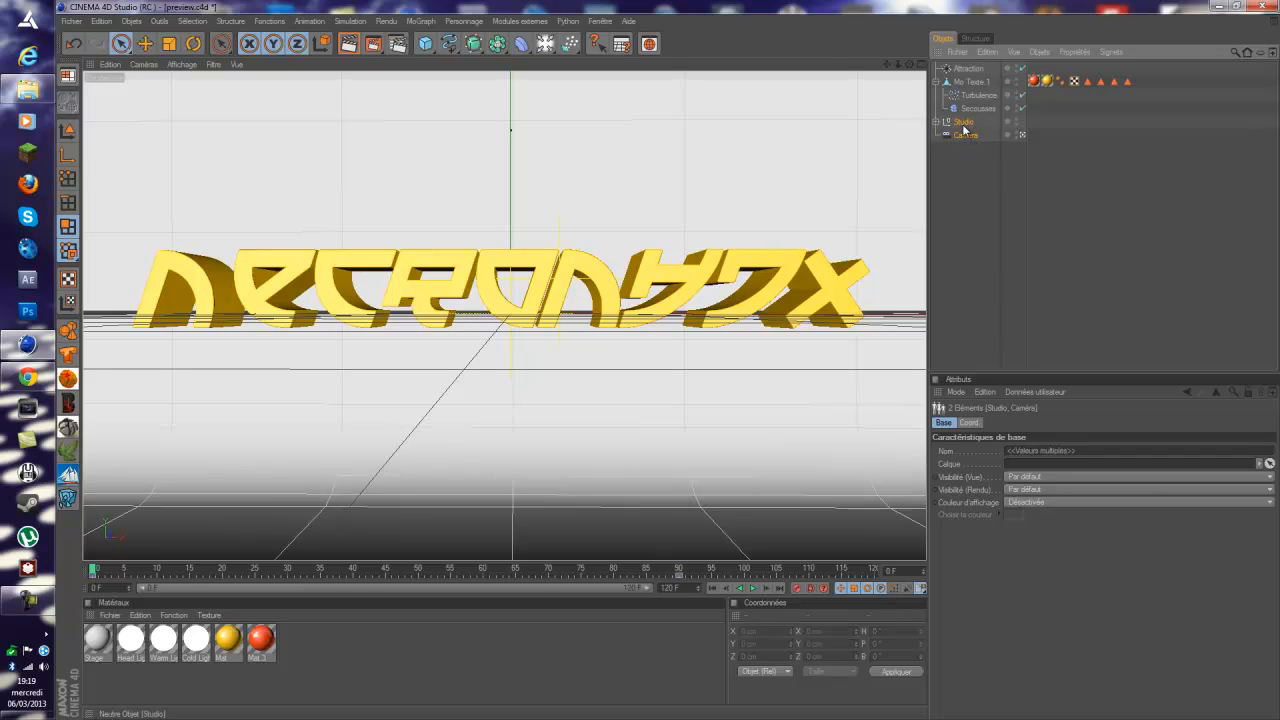
pyautogui.click(986, 53)
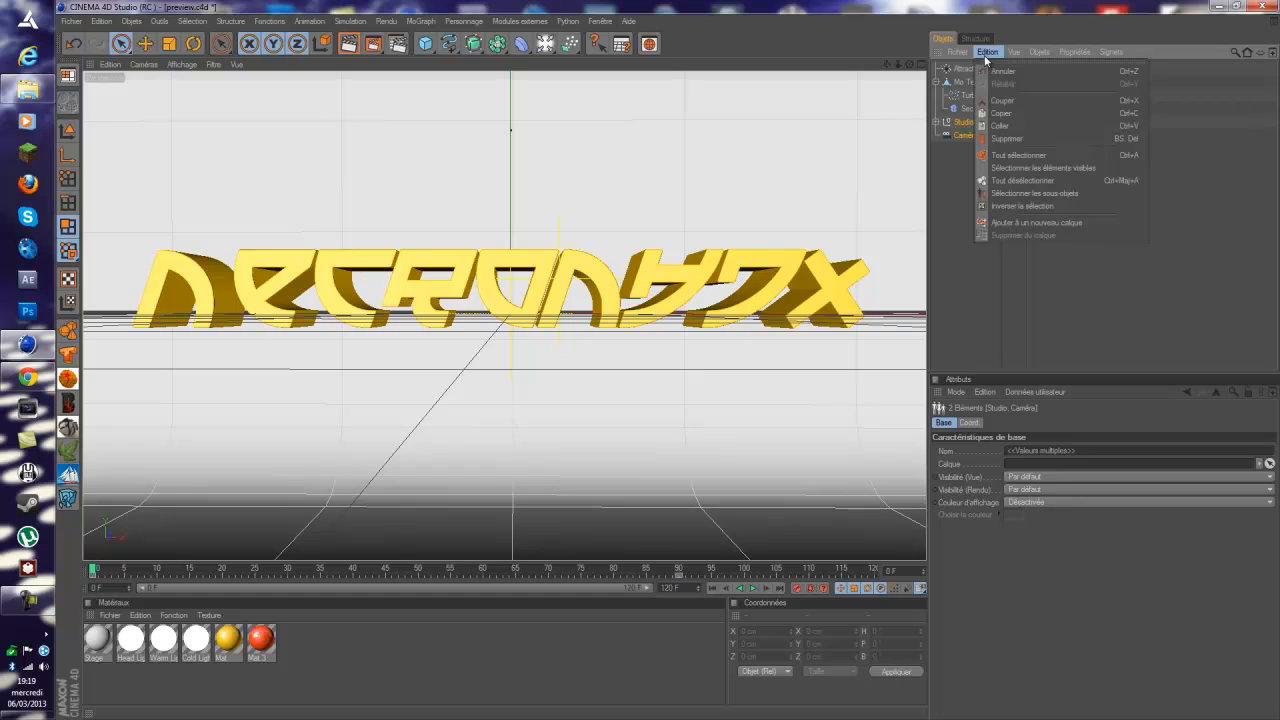
pyautogui.click(1013, 118)
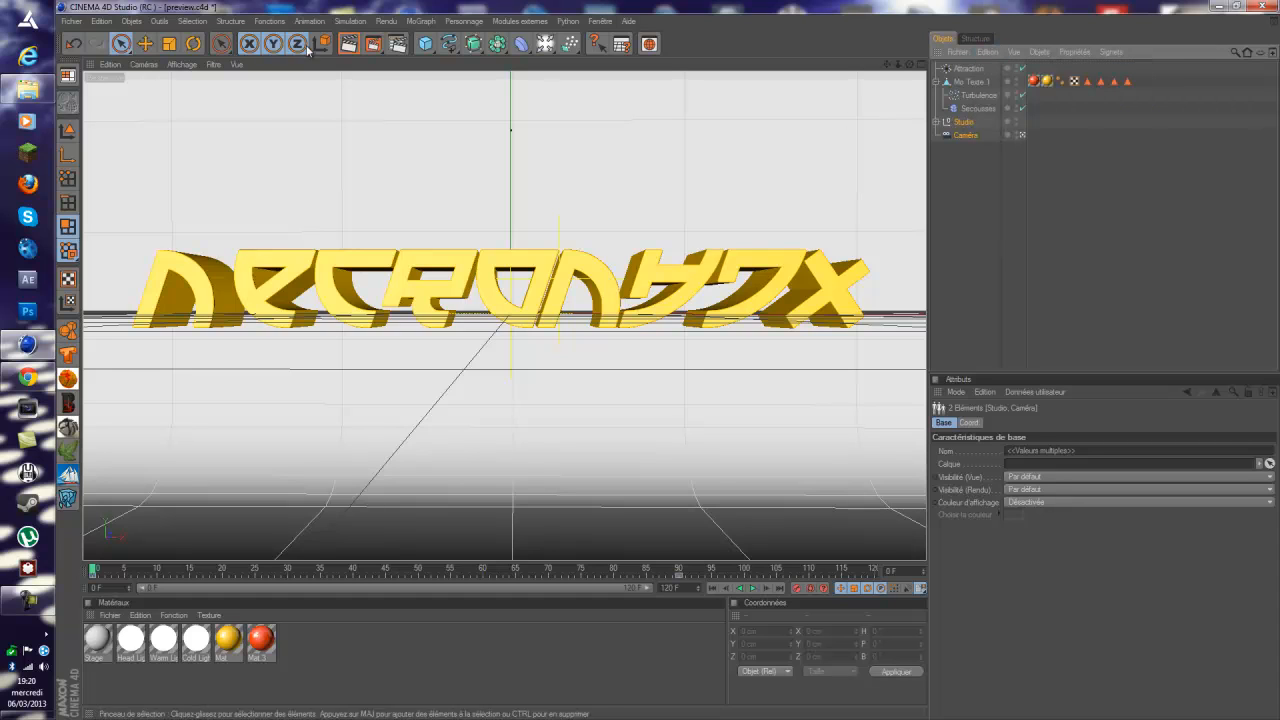
# Create a new document and paste the copied Studio group and camera into it.
pyautogui.click(71, 20)
pyautogui.click(90, 35)
pyautogui.click(989, 53)
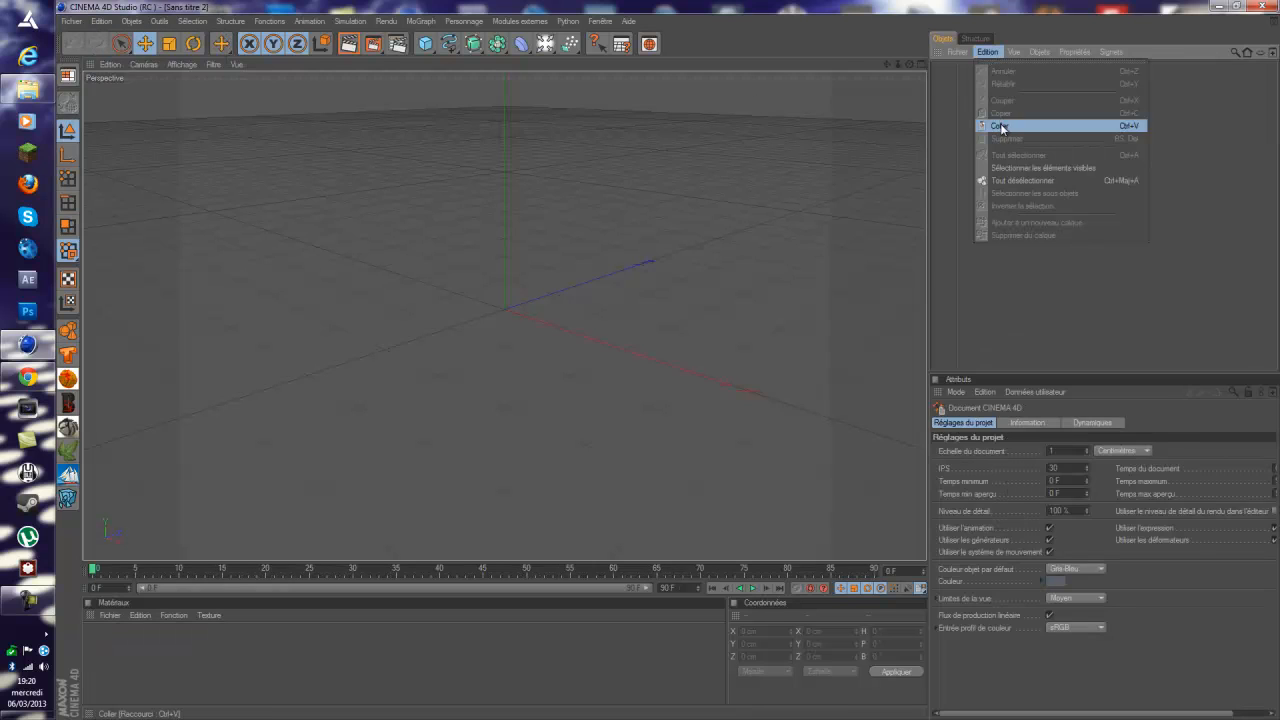
pyautogui.click(1000, 123)
# Return the viewport from the pasted camera to the default perspective view and deselect all objects.
pyautogui.click(1002, 81)
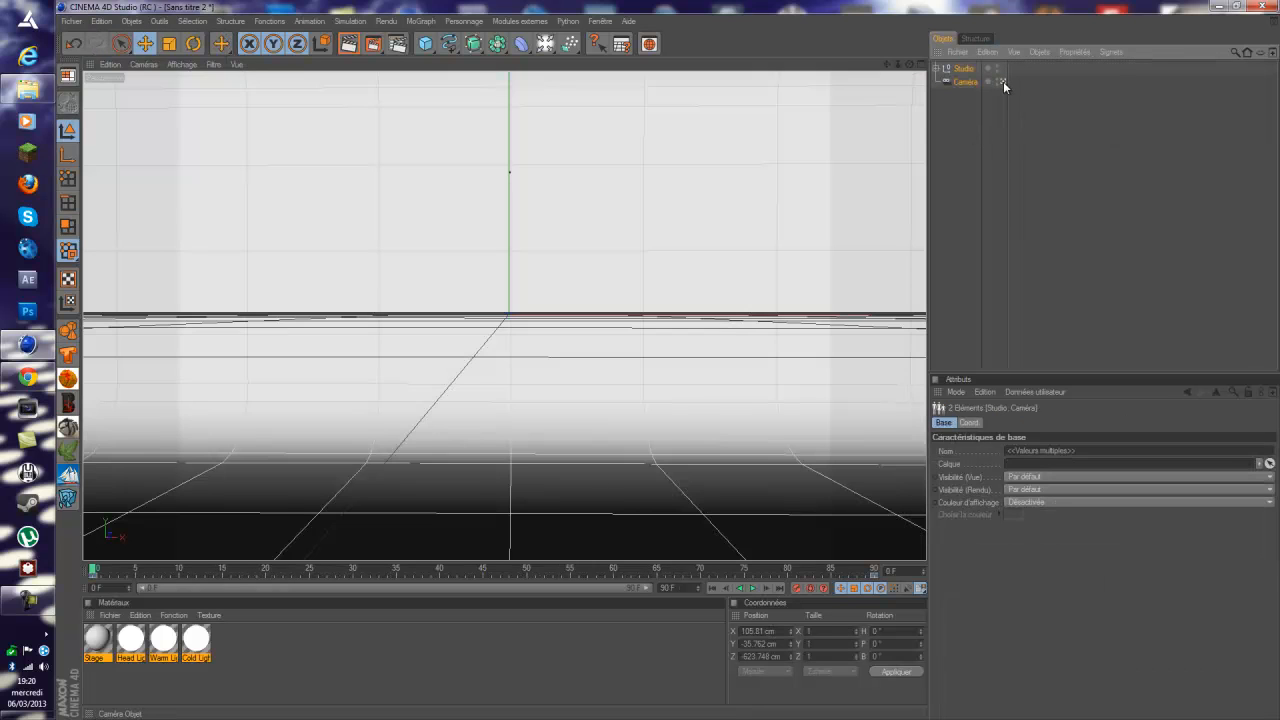
pyautogui.click(1002, 81)
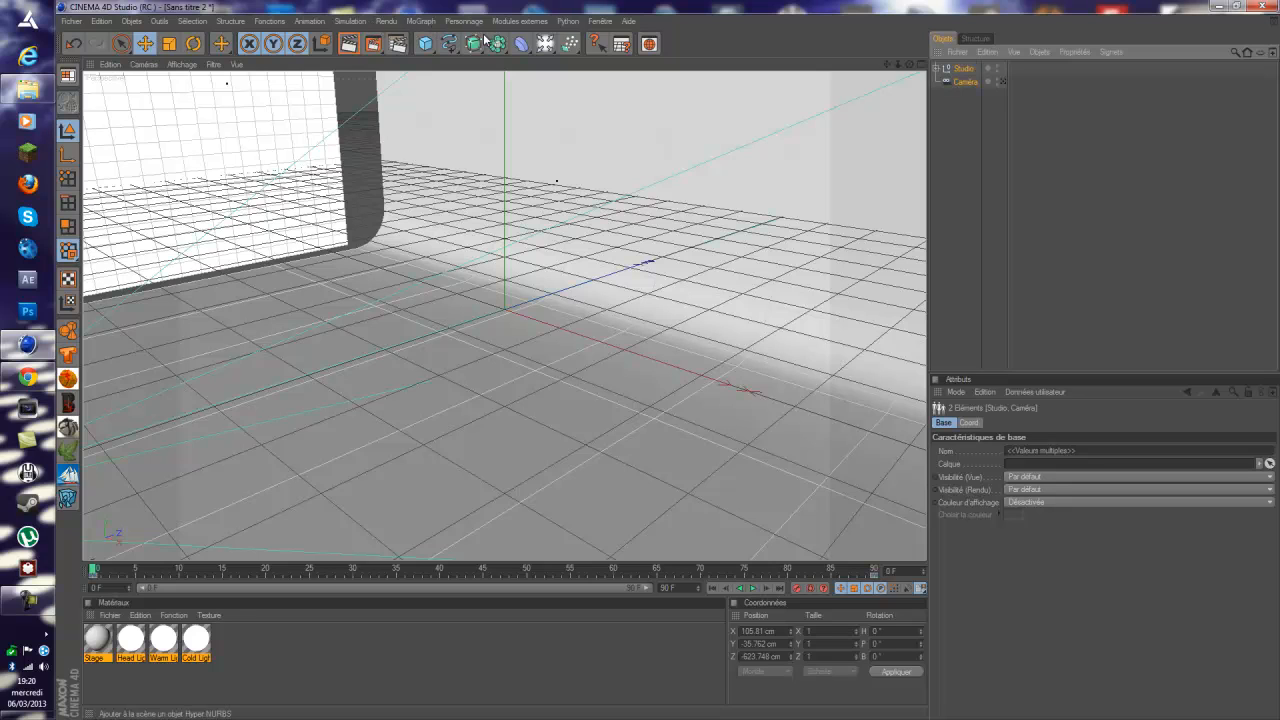
pyautogui.click(945, 138)
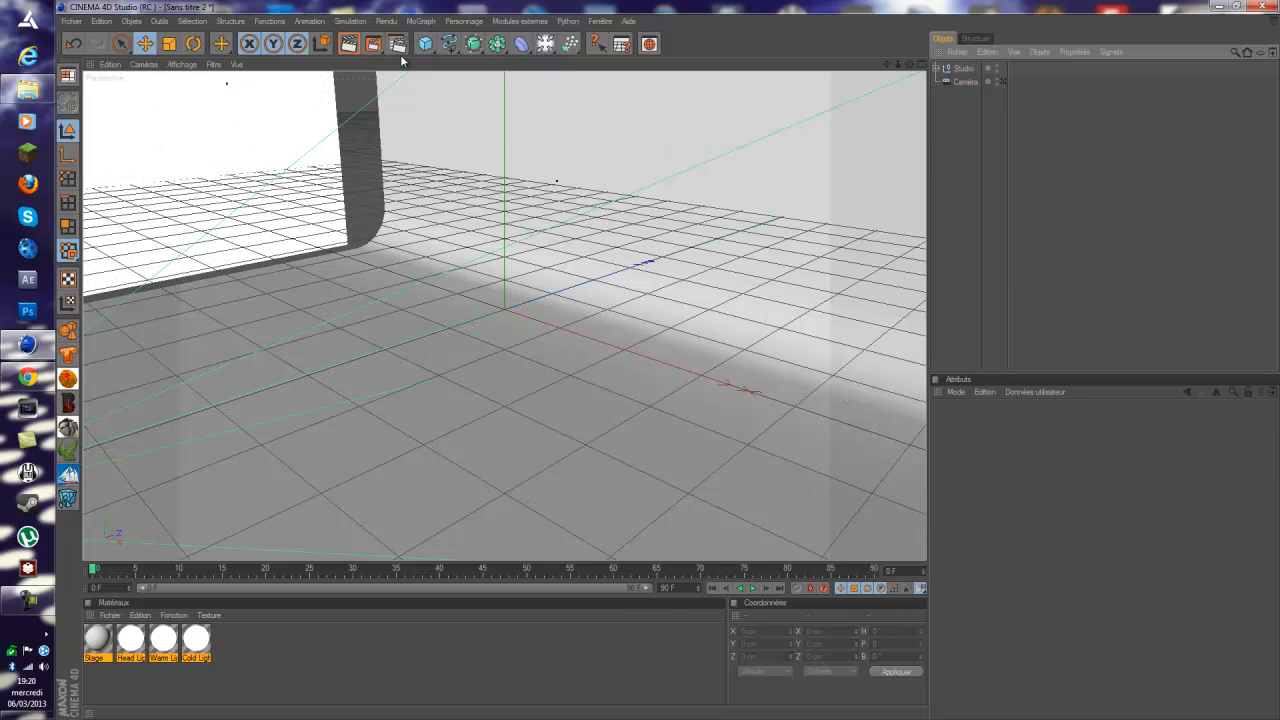
# Add a MoText object, look through the pasted camera and lower the text to a Y position of about 27.4 cm.
pyautogui.click(428, 22)
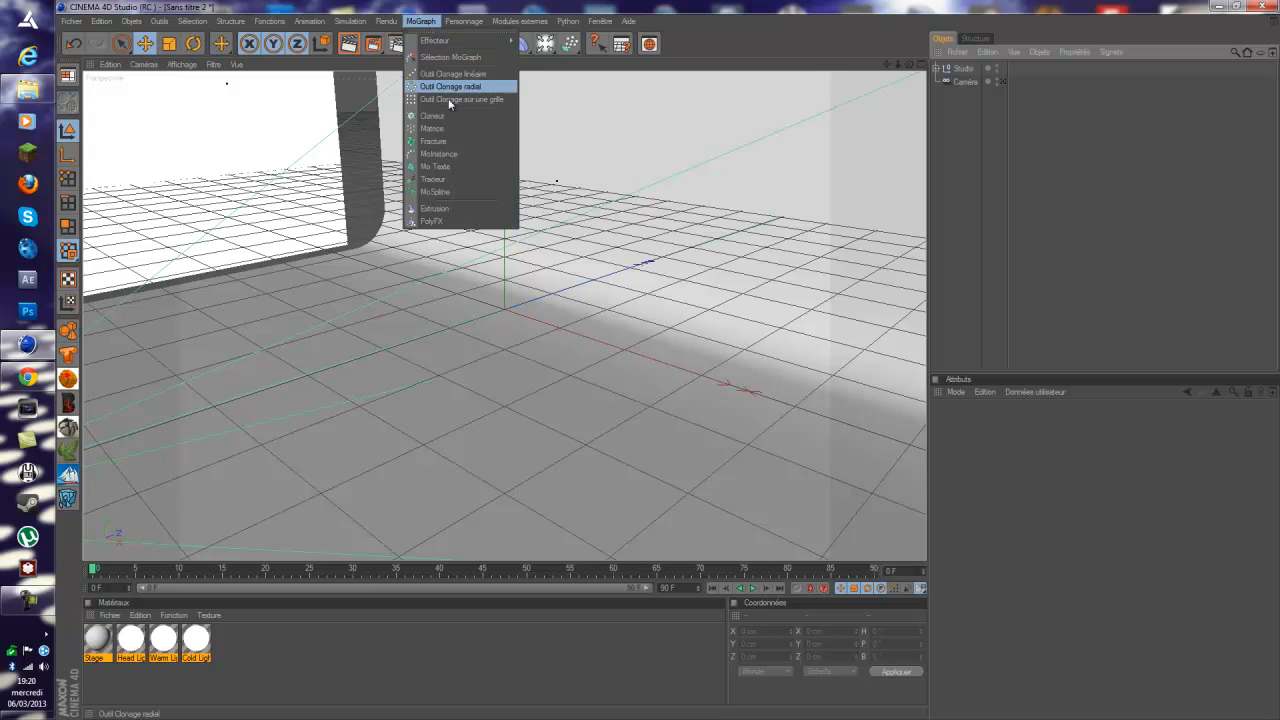
pyautogui.click(448, 168)
pyautogui.click(1008, 94)
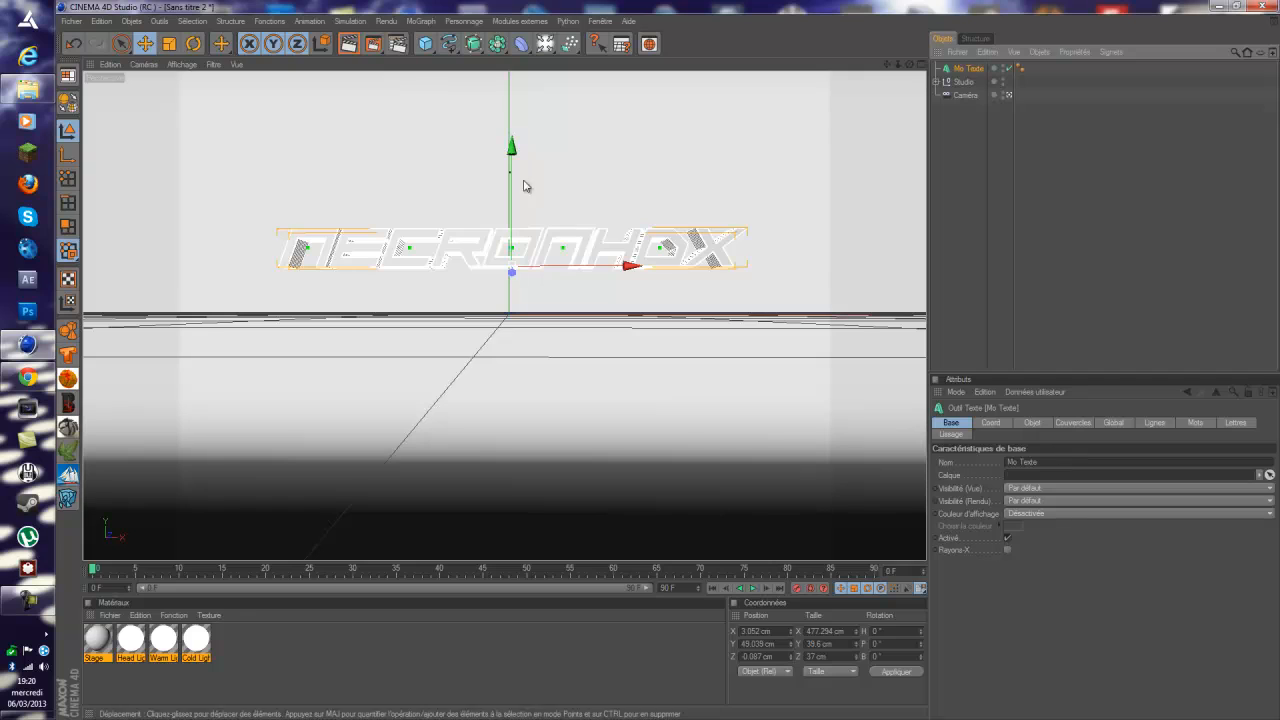
pyautogui.moveTo(511, 147); pyautogui.dragTo(670, 366)
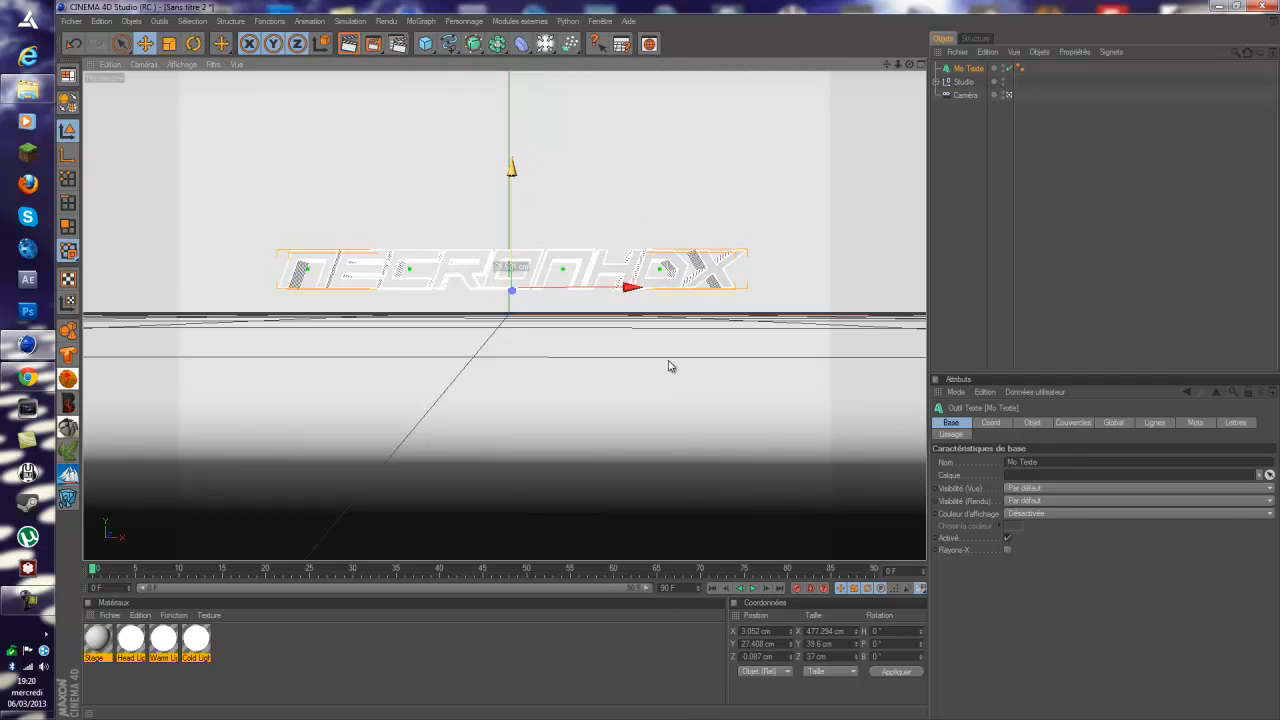
# Set the MoText object's depth to 75 and its subdivision to 35.
pyautogui.click(1024, 423)
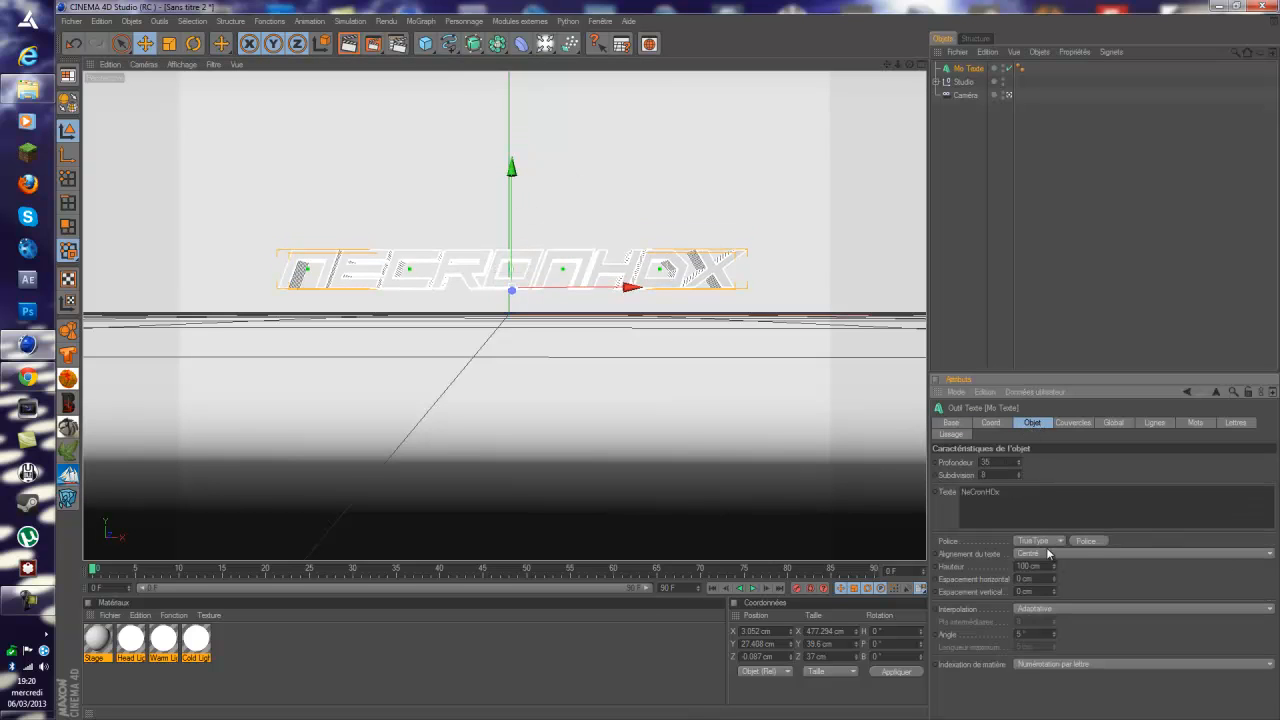
pyautogui.doubleClick(1013, 462)
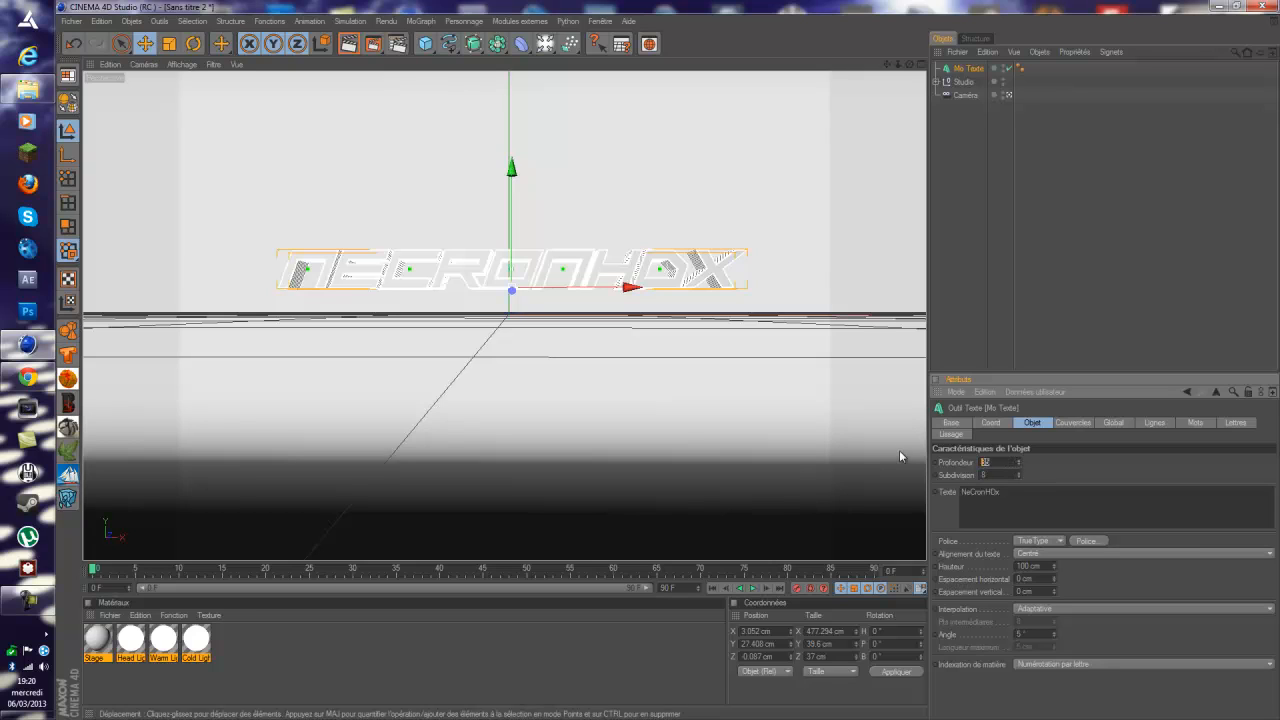
pyautogui.write('75')
pyautogui.press('Return')
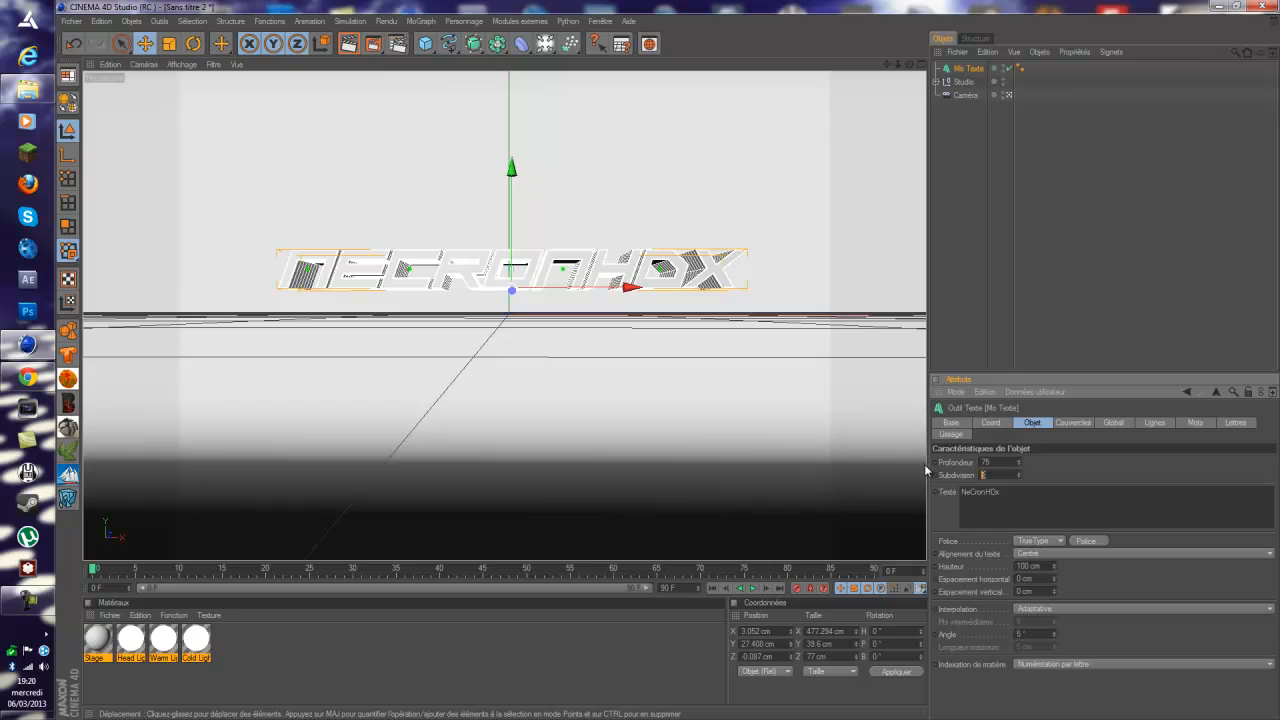
pyautogui.write('35')
pyautogui.press('Return')
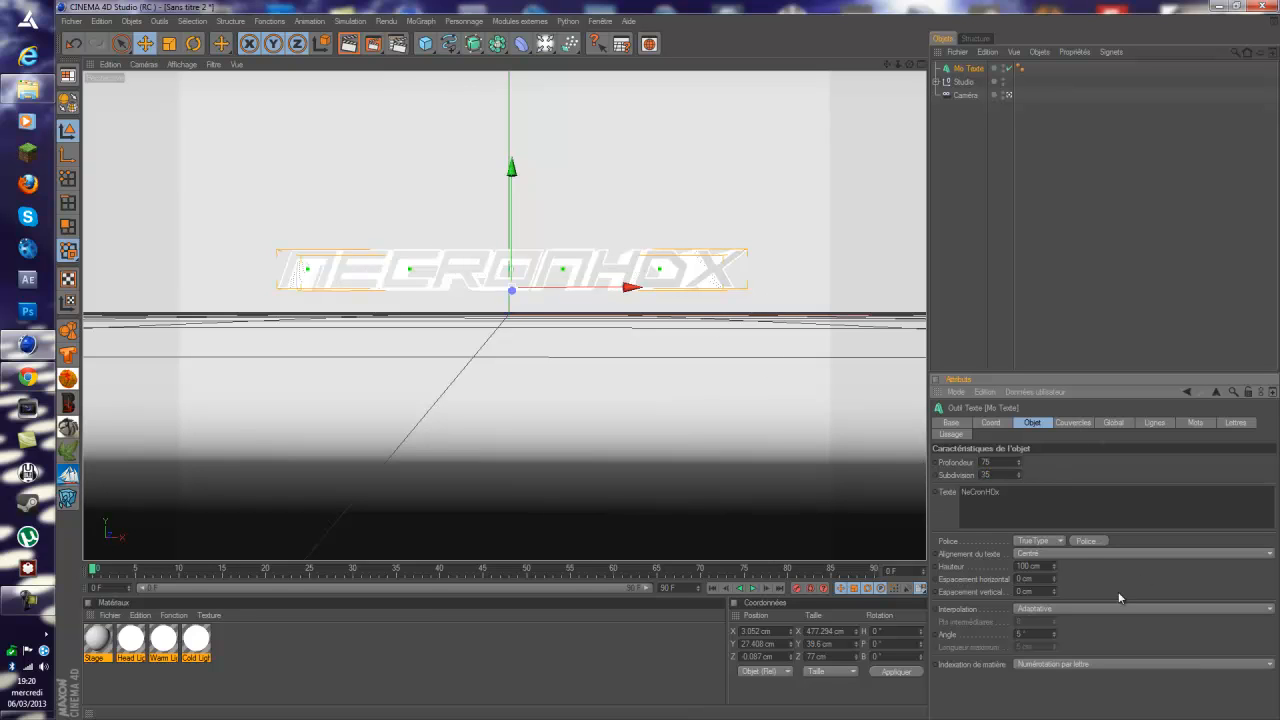
# Check which font the MoText object uses, leaving the font selection as it is.
pyautogui.click(1086, 541)
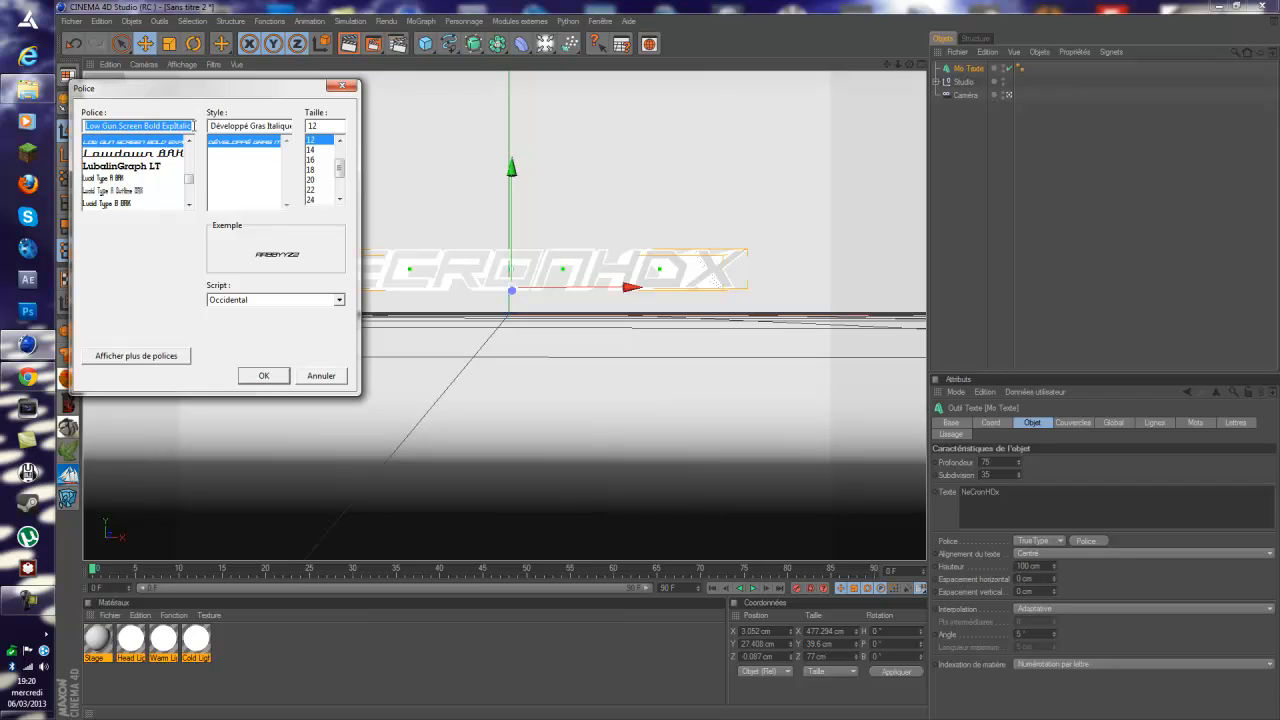
pyautogui.click(193, 126)
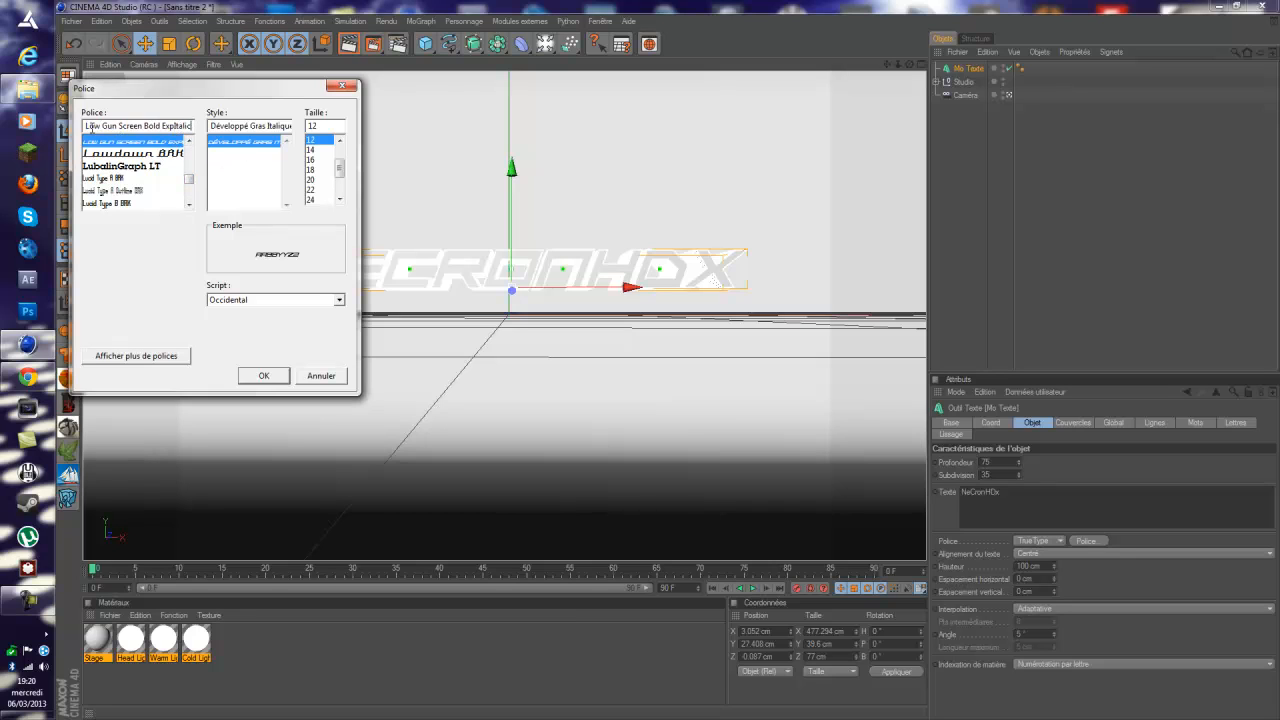
pyautogui.moveTo(84, 126); pyautogui.dragTo(164, 127)
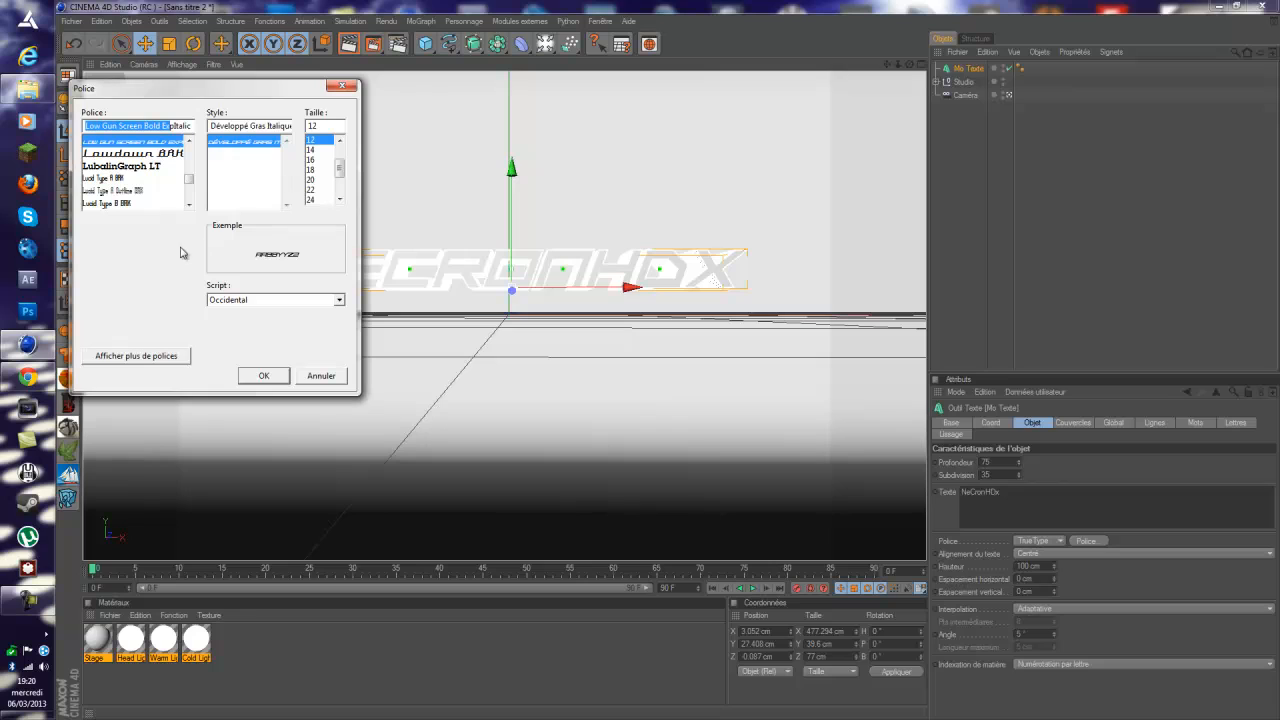
pyautogui.click(165, 126)
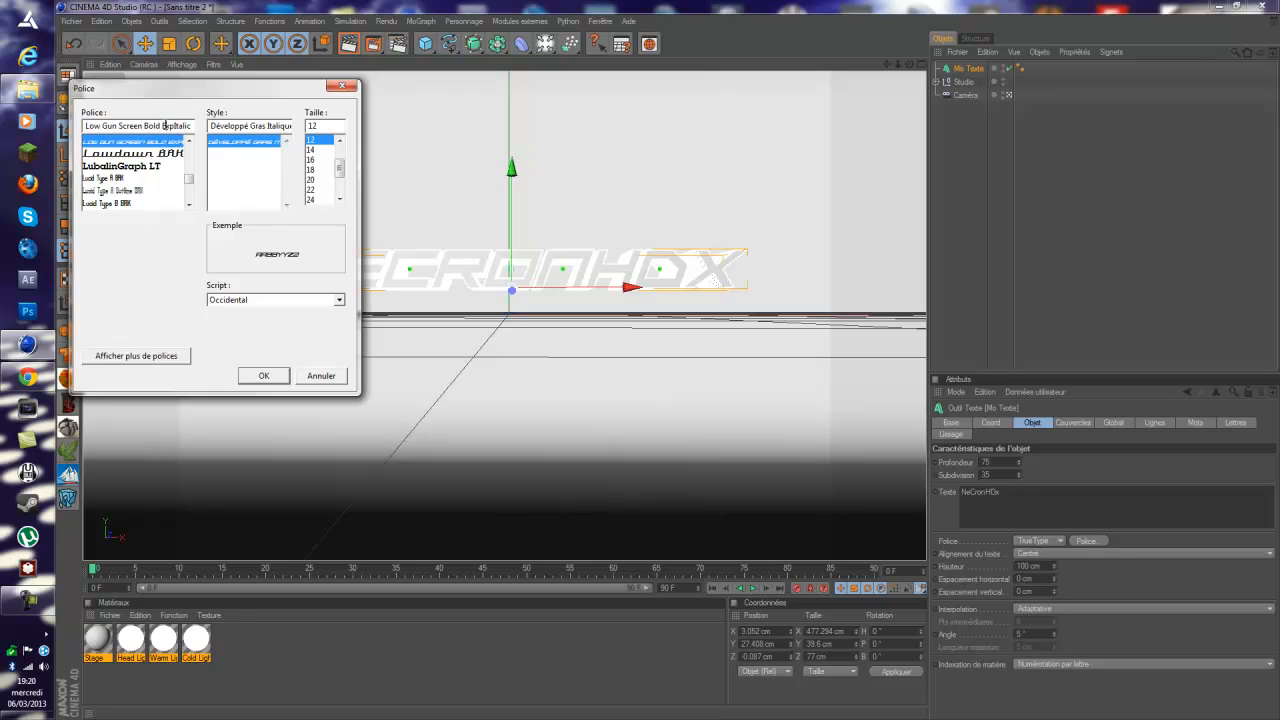
pyautogui.click(342, 87)
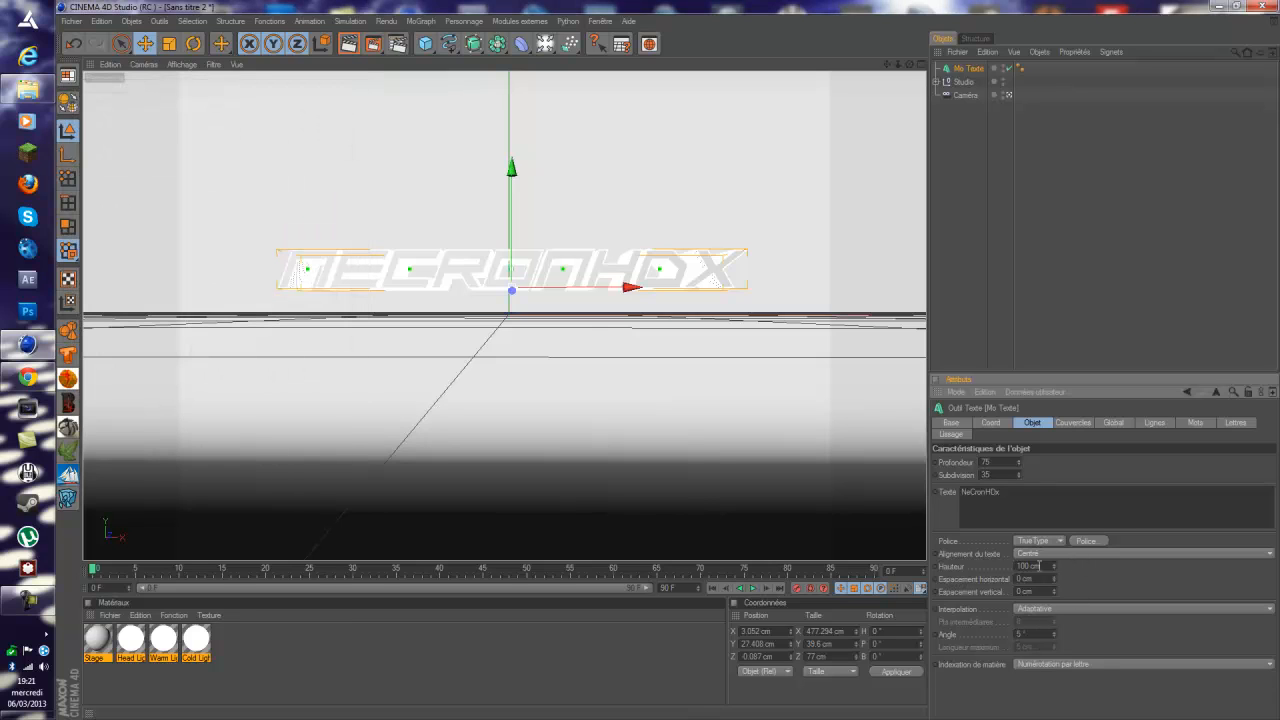
# Set the text height to 130 cm and centre the text horizontally in the camera view at X about -0.3 cm.
pyautogui.moveTo(1053, 567); pyautogui.dragTo(1053, 572)
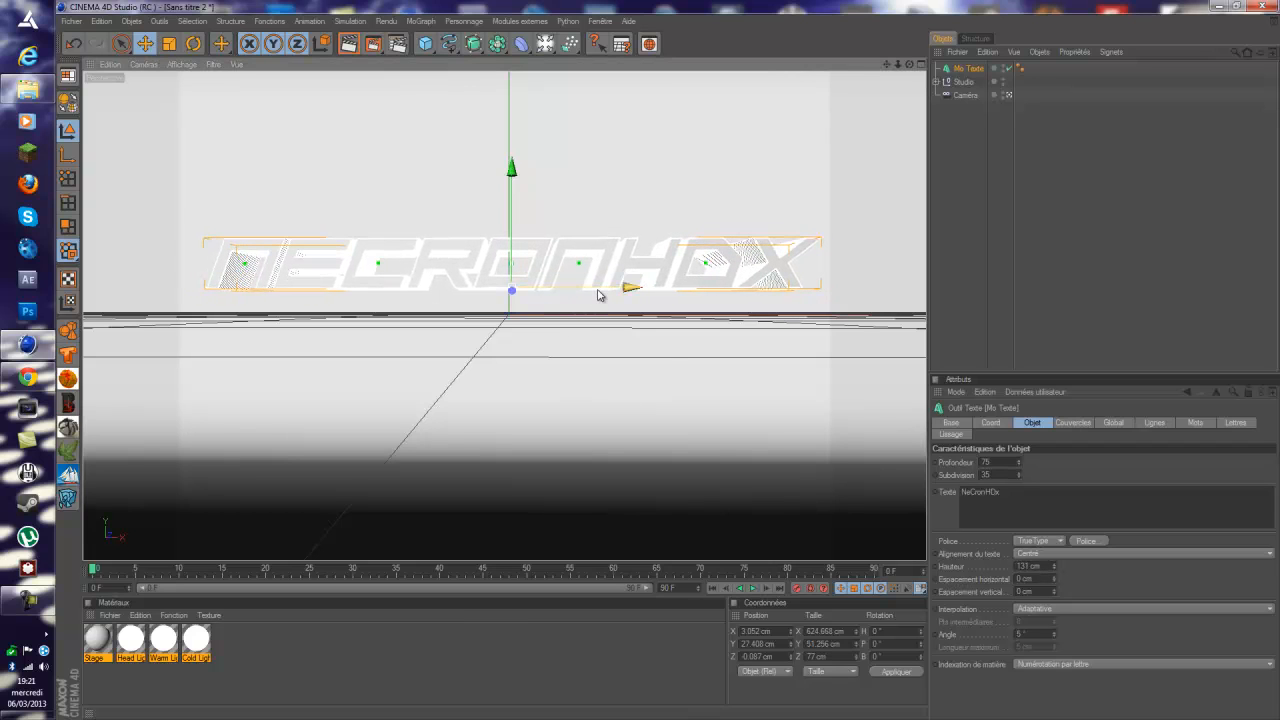
pyautogui.moveTo(669, 366); pyautogui.dragTo(666, 363)
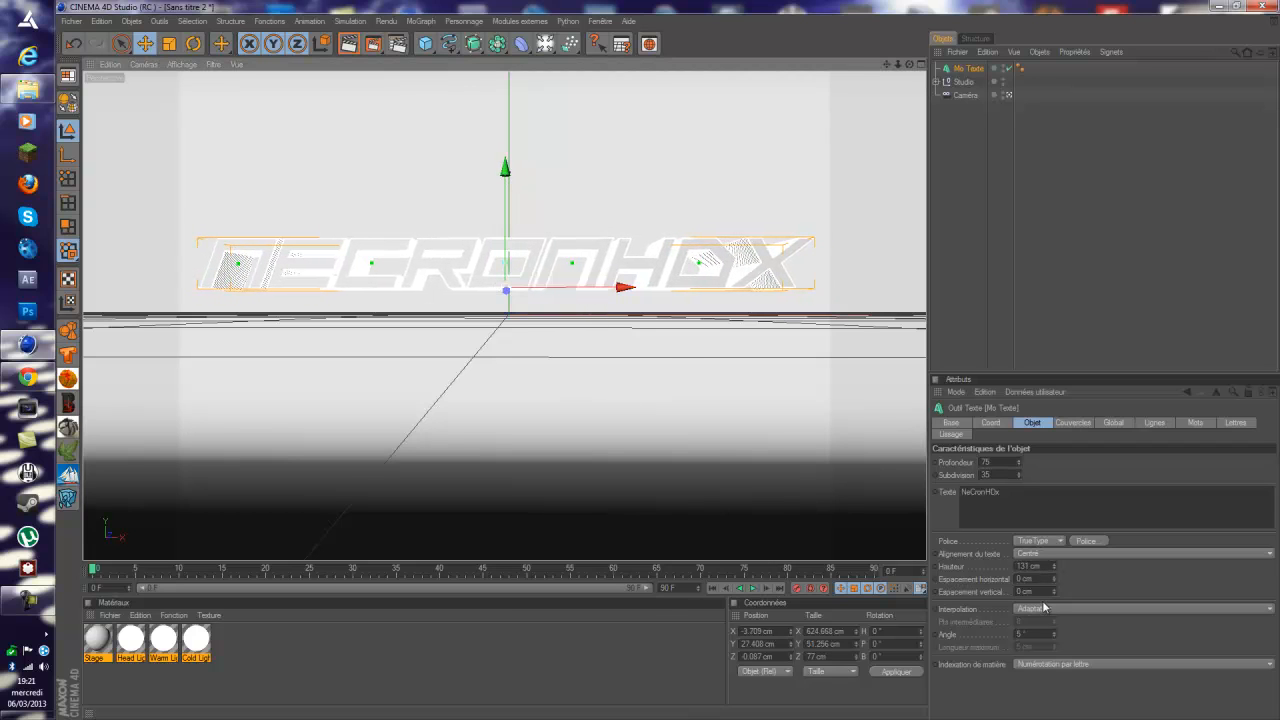
pyautogui.click(1055, 568)
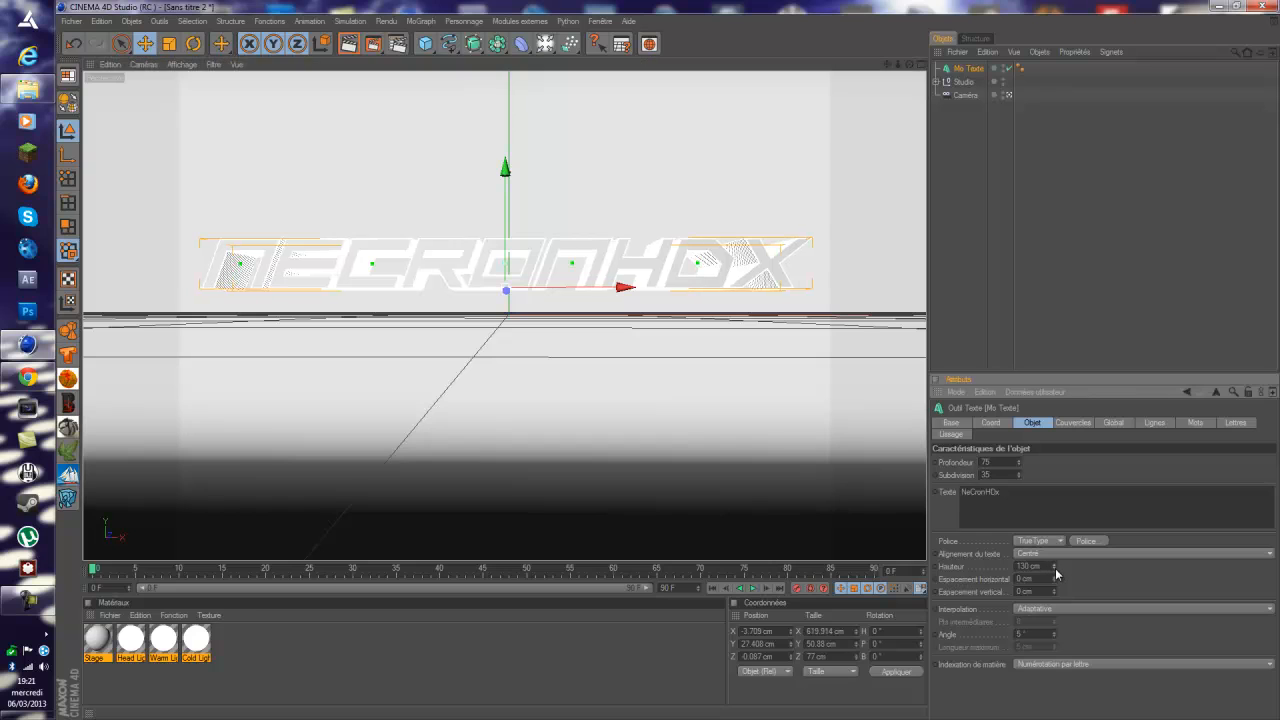
pyautogui.click(966, 83)
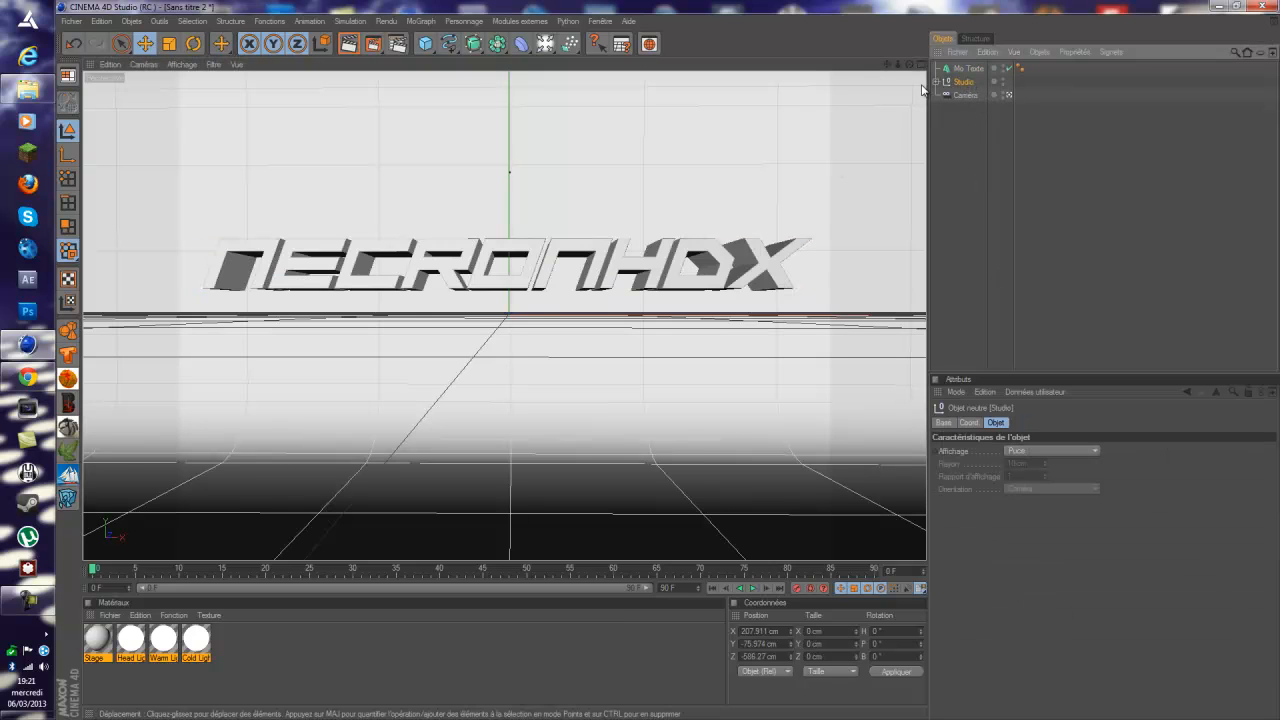
pyautogui.click(962, 70)
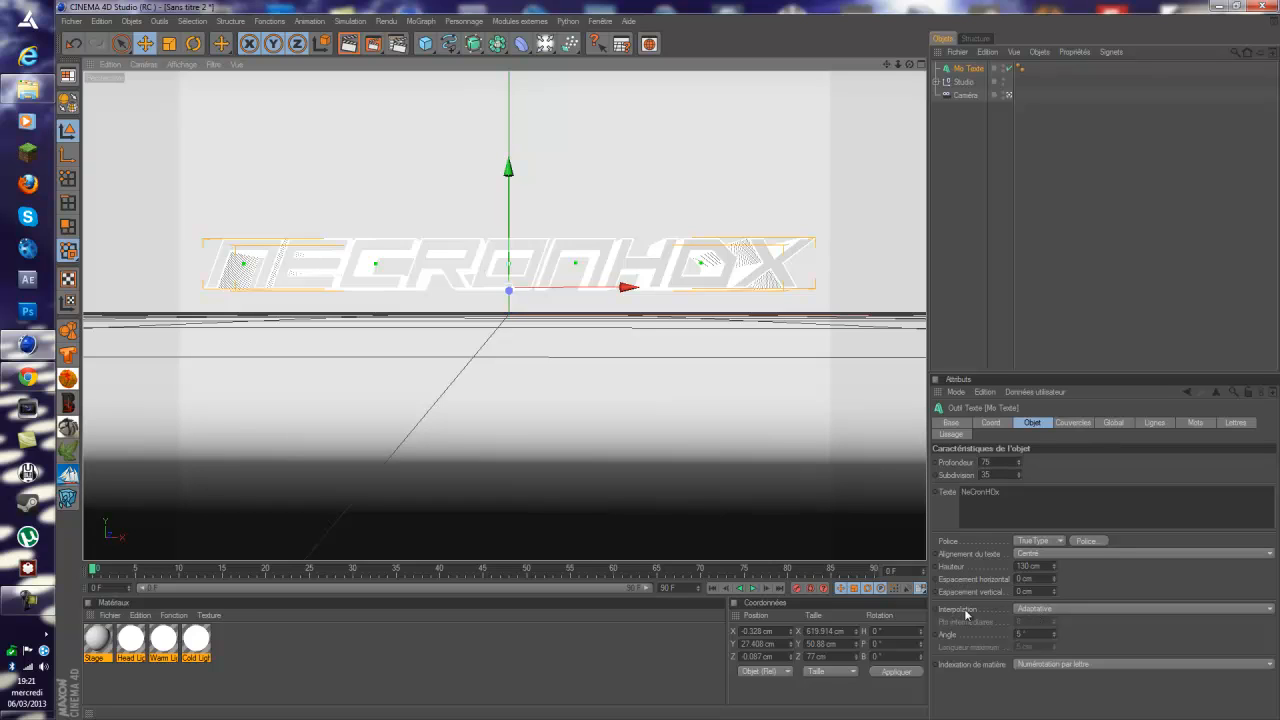
# Change the text's interpolation to Subdiviser and inspect the resulting mesh on the letters up close.
pyautogui.click(1029, 610)
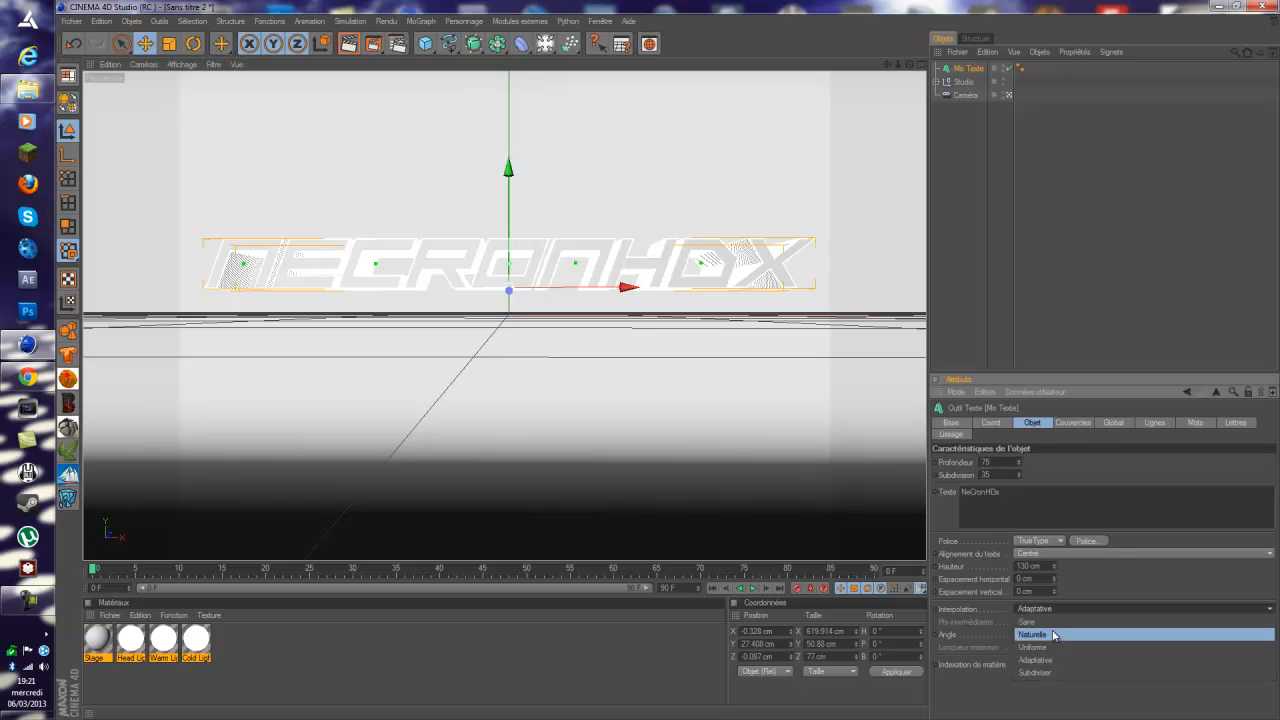
pyautogui.click(1040, 673)
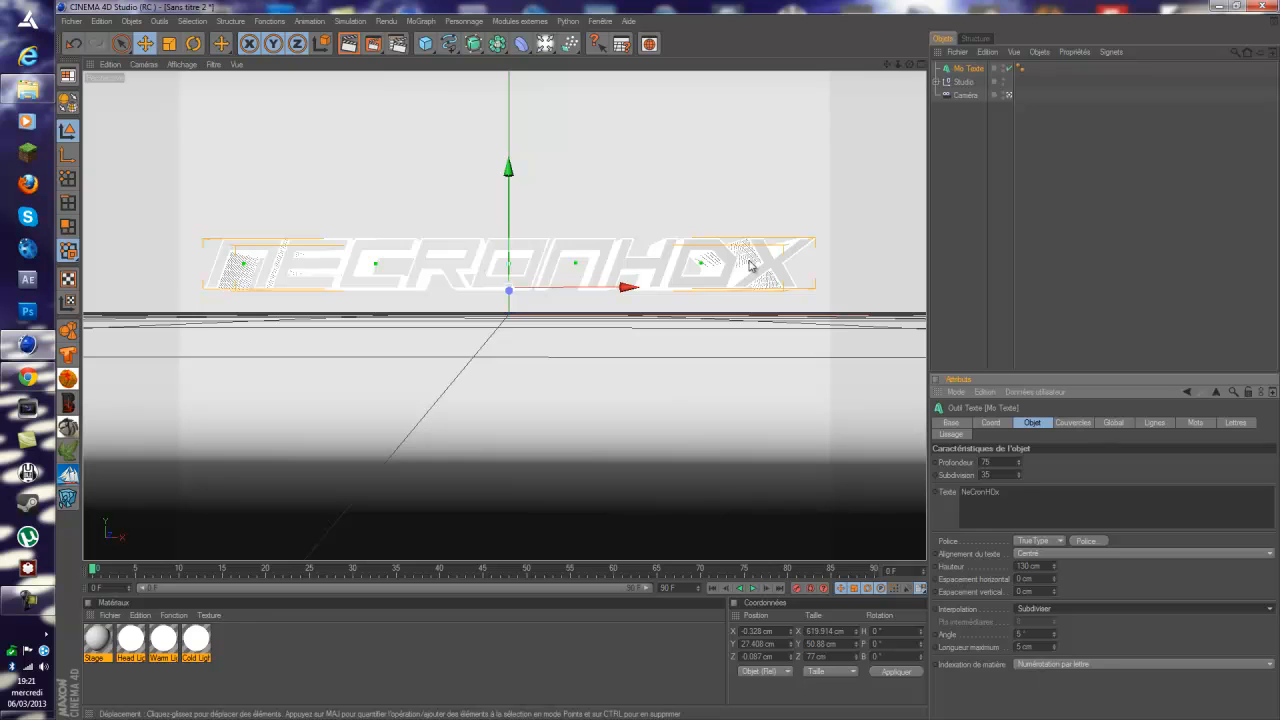
pyautogui.scroll(12, 234, 278)
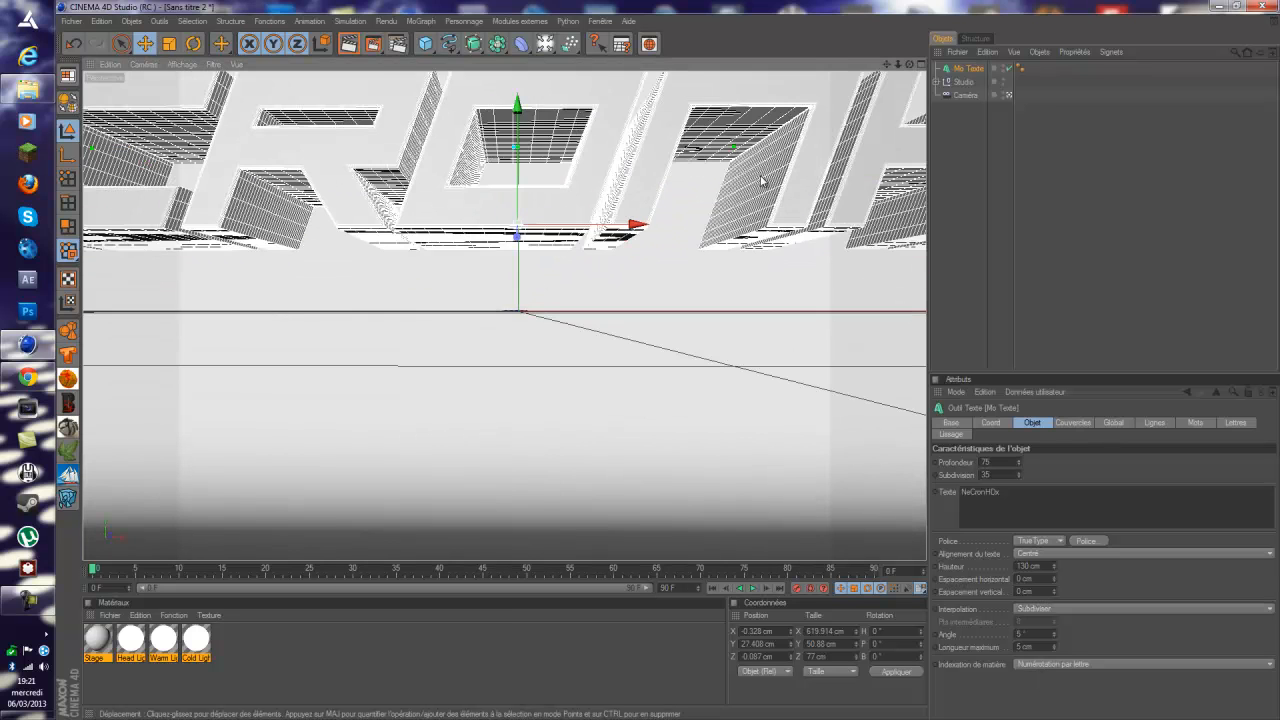
pyautogui.scroll(-2, 600, 162)
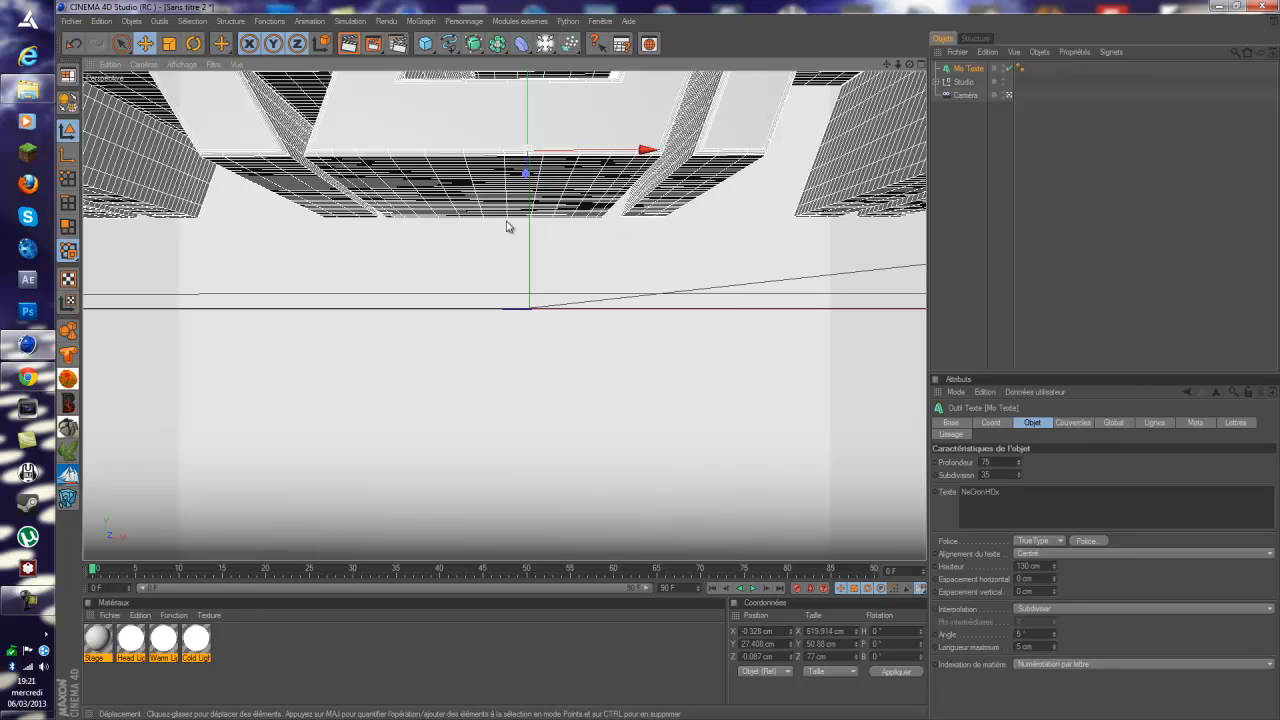
pyautogui.scroll(-5, 650, 300)
pyautogui.scroll(-6, 592, 290)
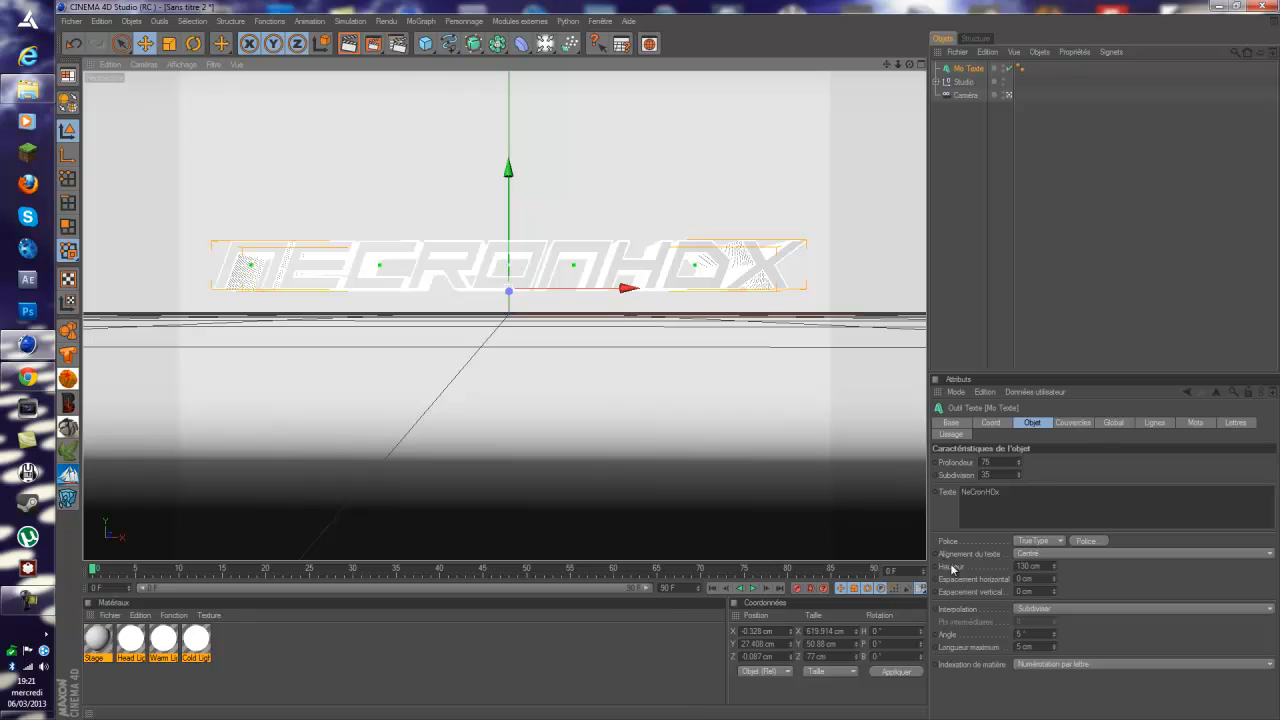
# Use Couvercle et biseau for the text's start and end caps, keep 5 steps, and deselect the text.
pyautogui.click(1073, 423)
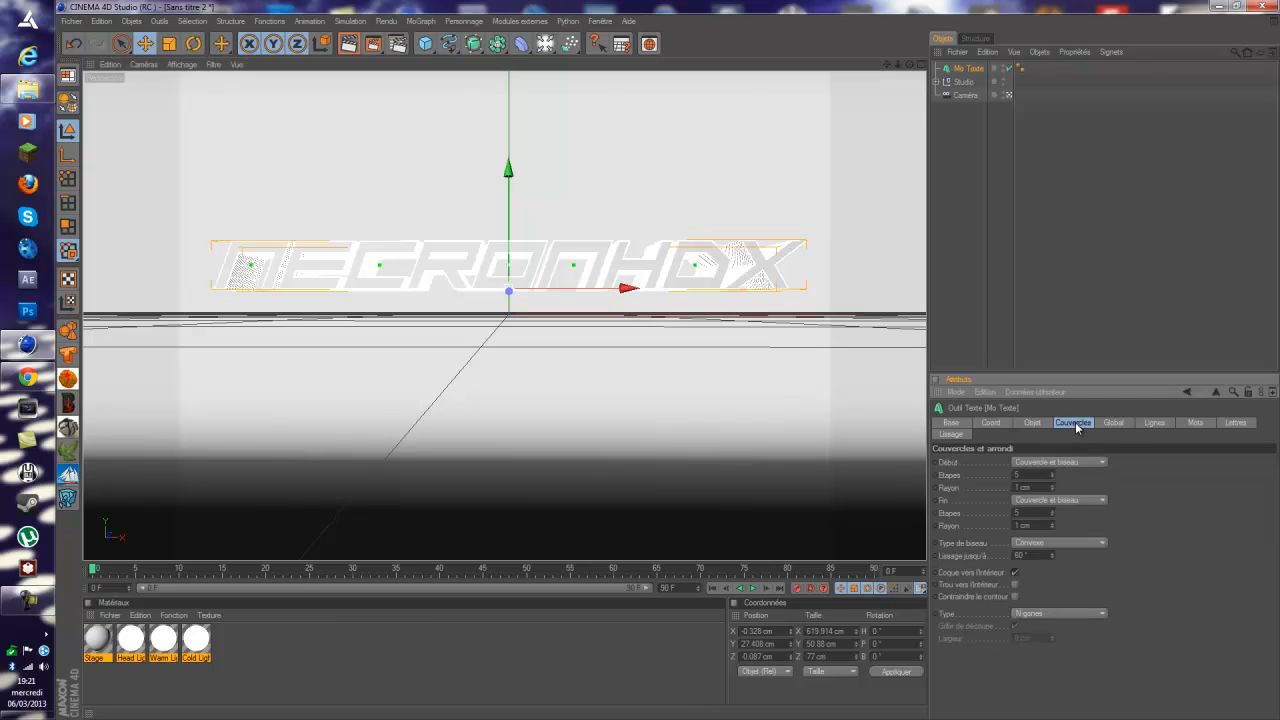
pyautogui.click(1064, 463)
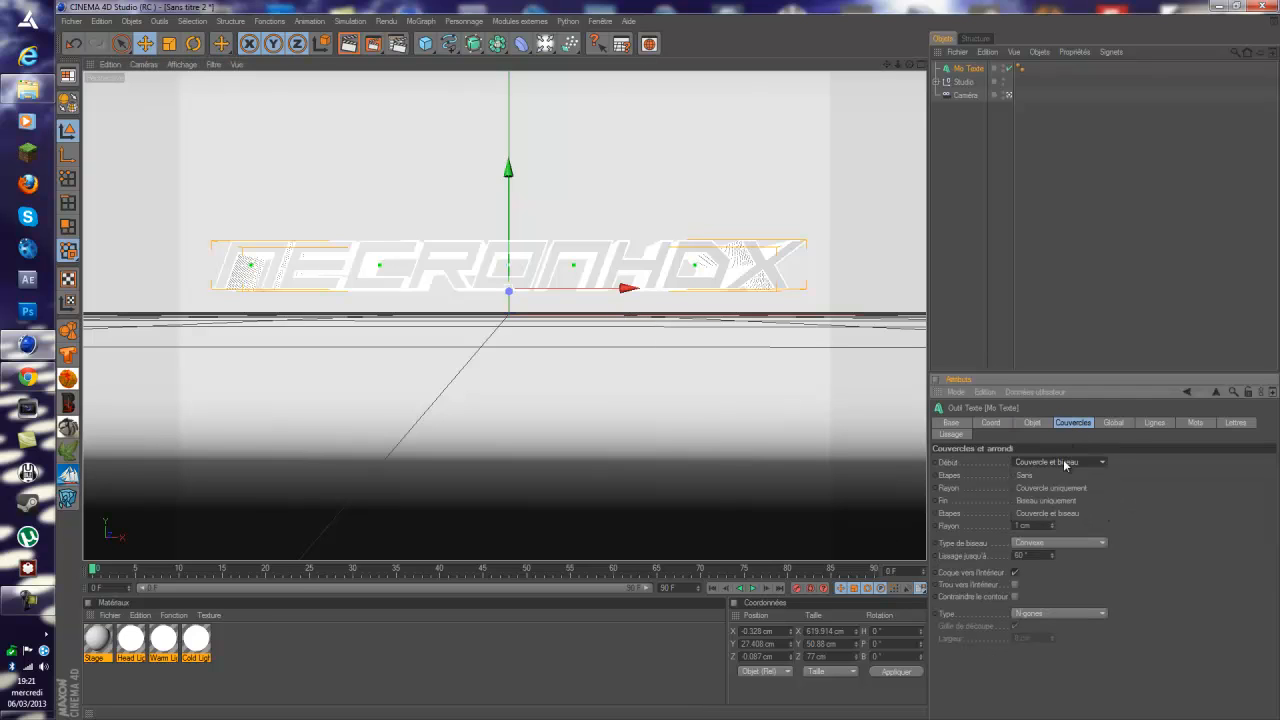
pyautogui.click(1085, 515)
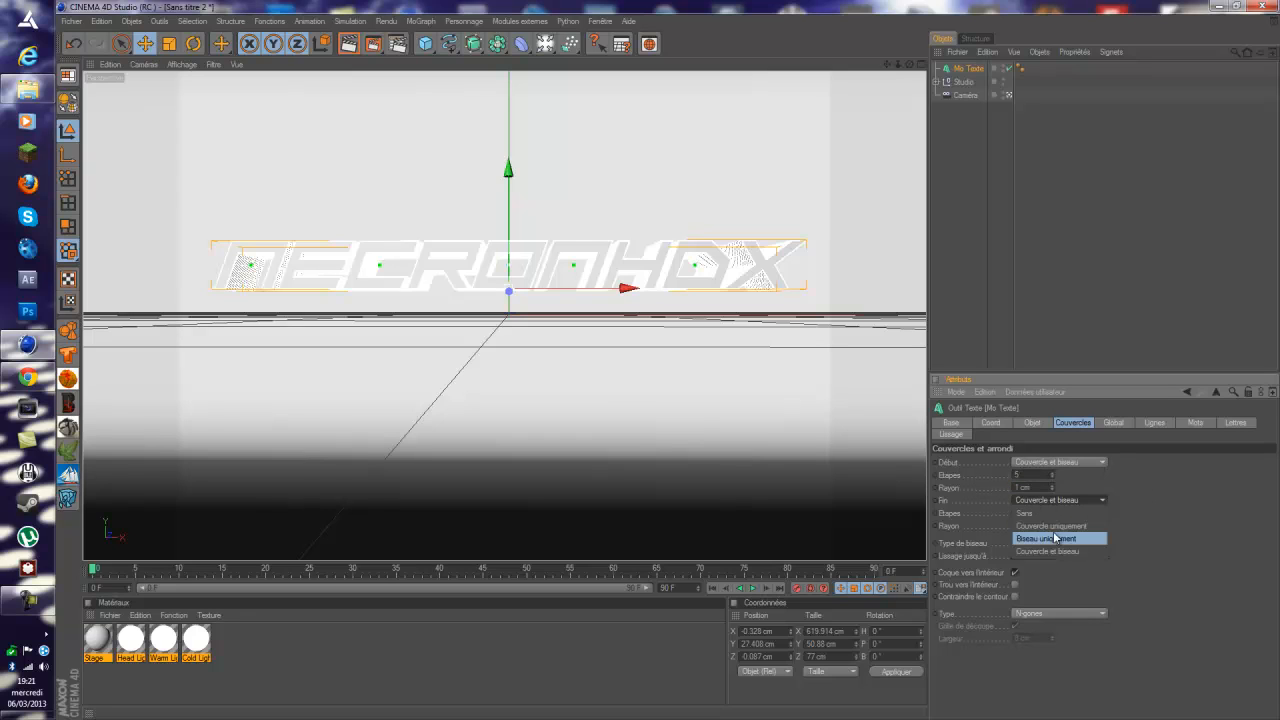
pyautogui.doubleClick(1015, 475)
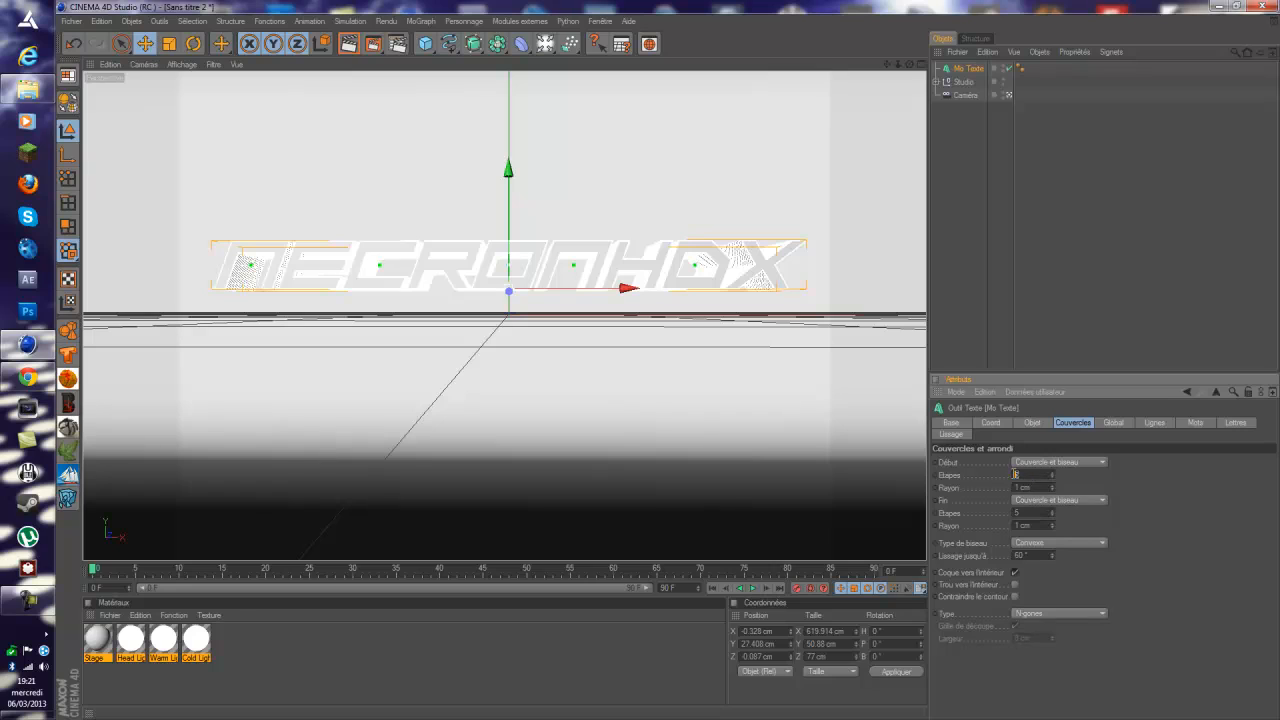
pyautogui.click(1083, 486)
pyautogui.click(1000, 266)
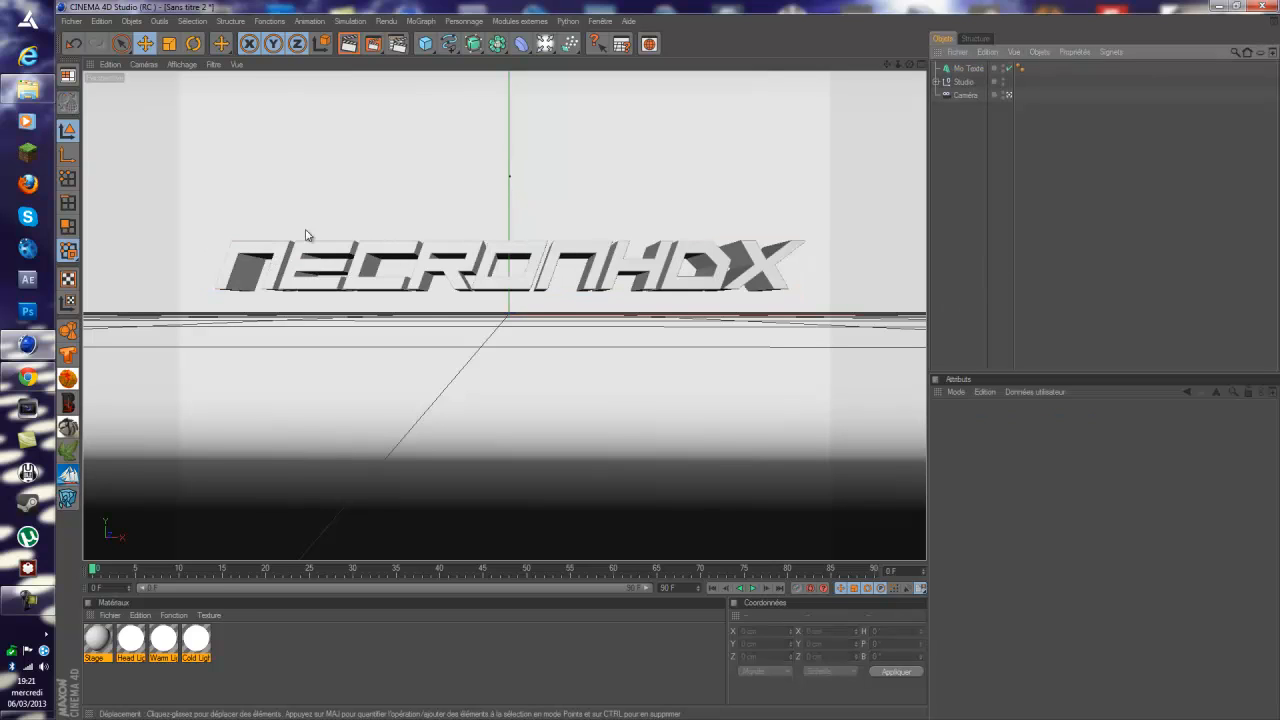
# Set the text's cap type to Quadrangles with a grid width of 1 cm, inspect the letter mesh and deselect the text.
pyautogui.click(968, 69)
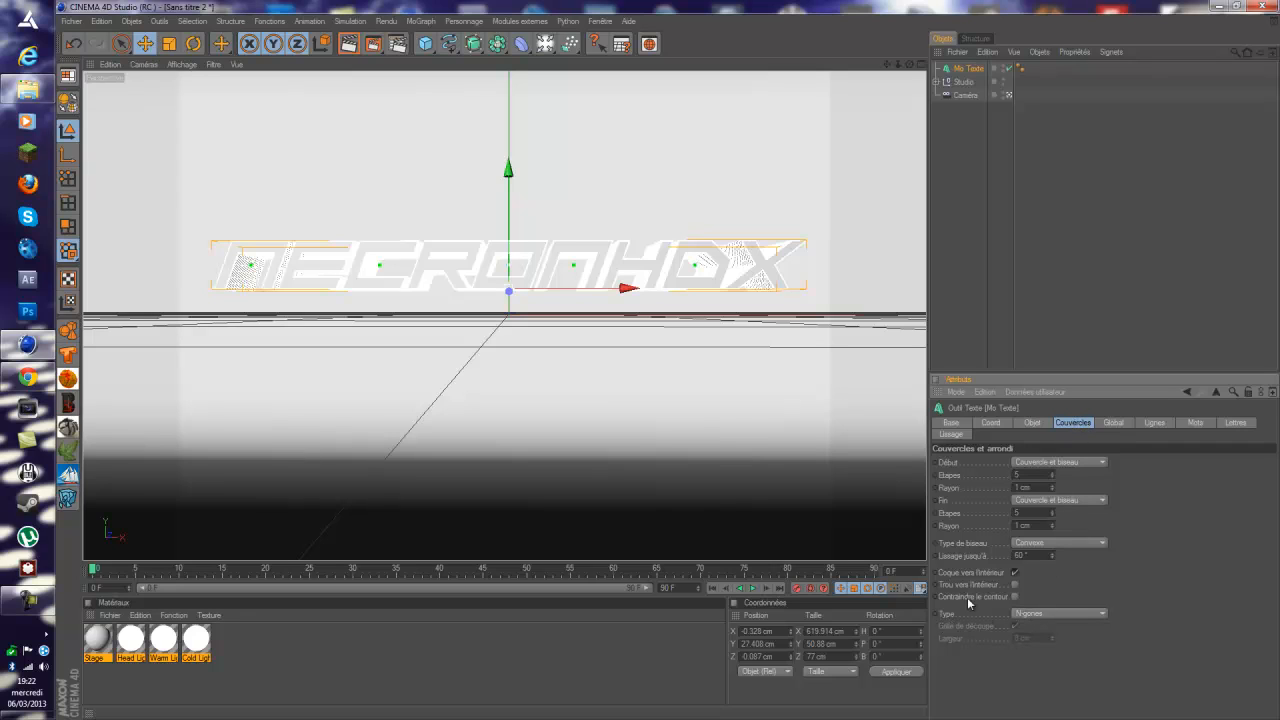
pyautogui.click(1050, 613)
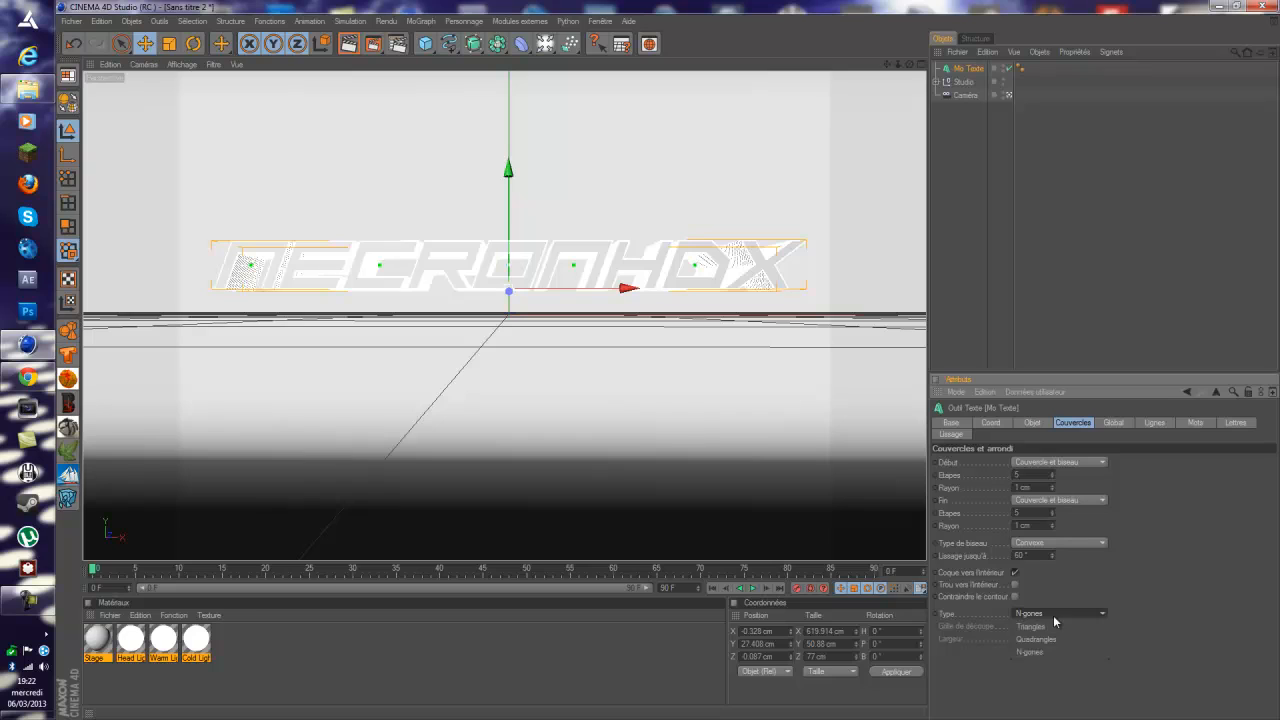
pyautogui.click(1043, 639)
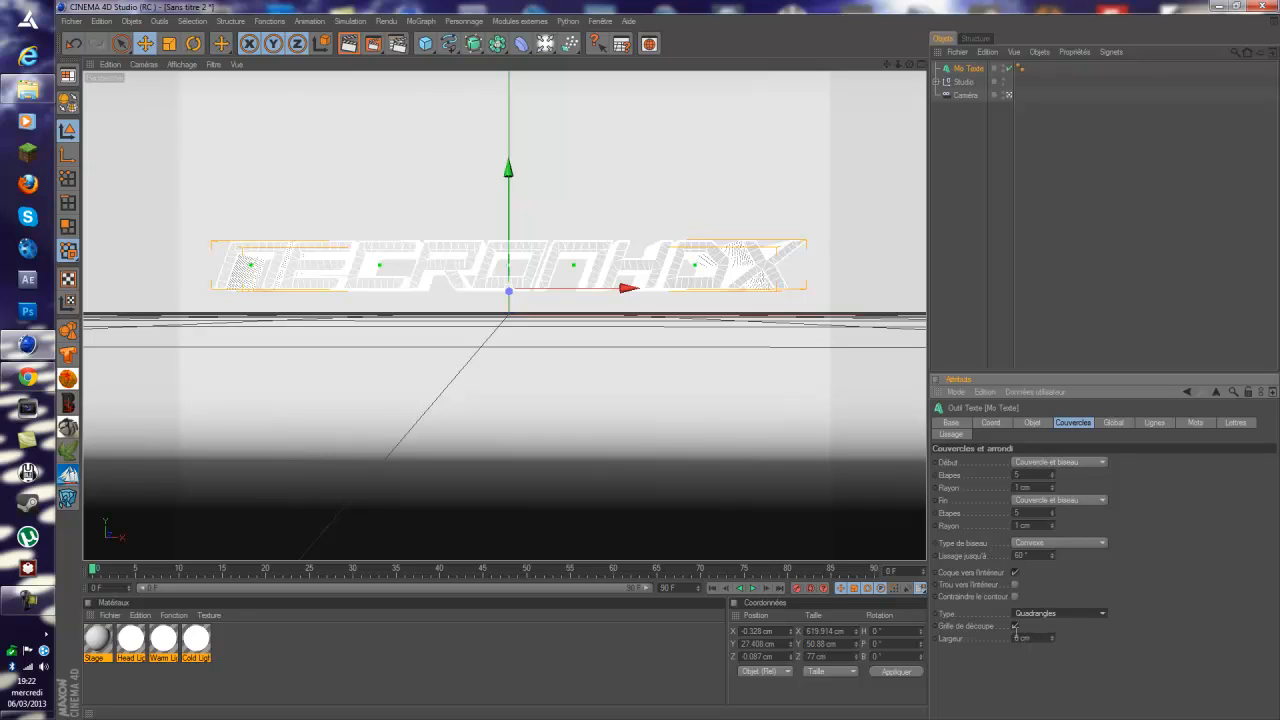
pyautogui.moveTo(1034, 637); pyautogui.dragTo(949, 630)
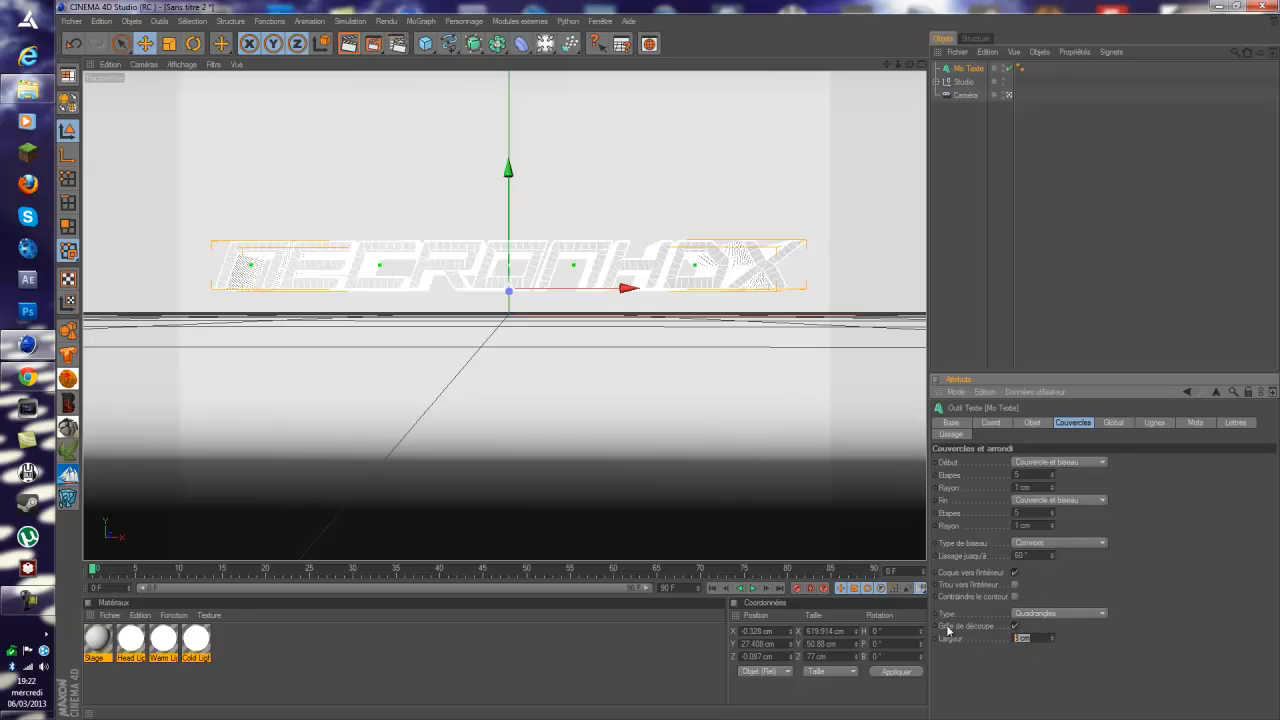
pyautogui.write('1')
pyautogui.press('Return')
pyautogui.scroll(5, 548, 284)
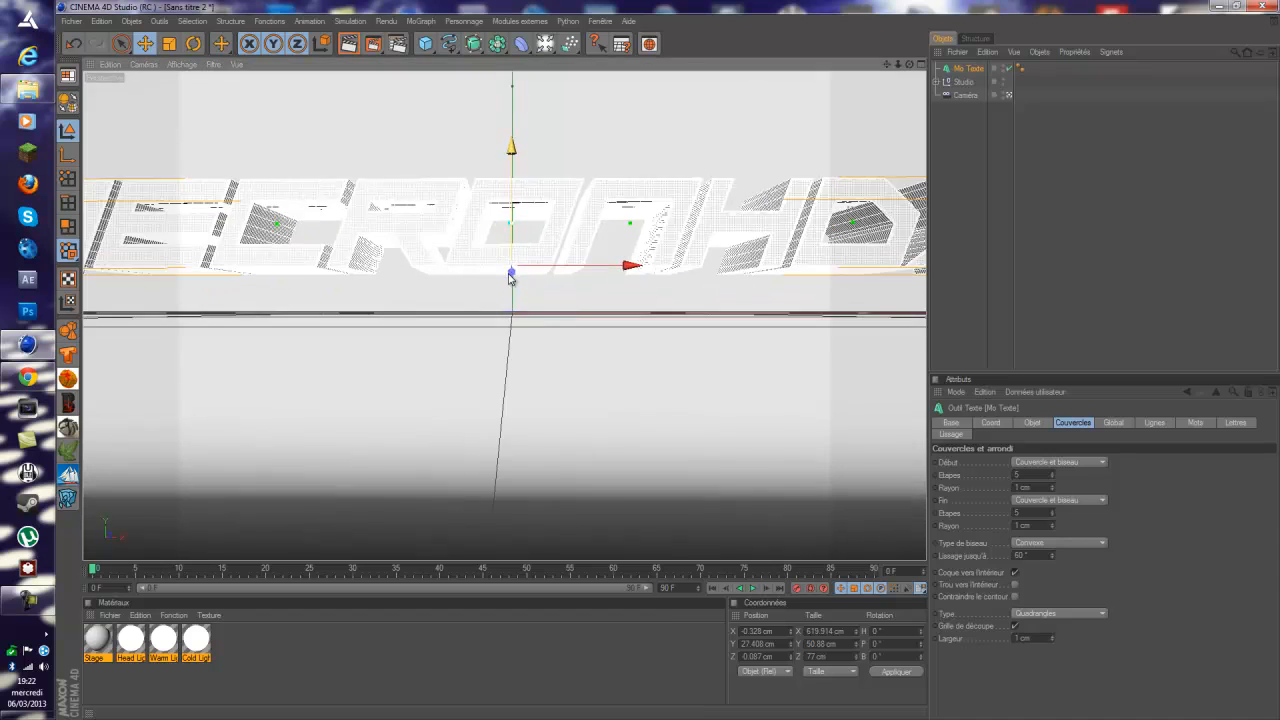
pyautogui.scroll(-6, 586, 249)
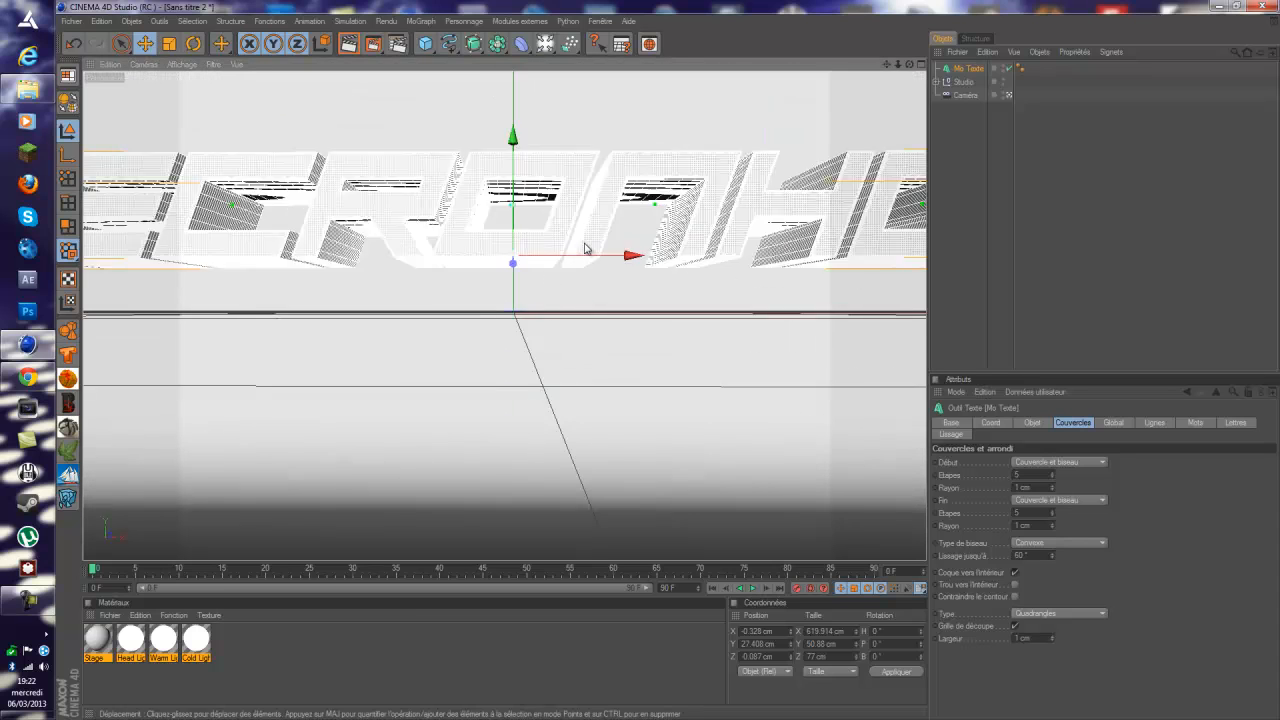
pyautogui.scroll(-2, 588, 242)
pyautogui.scroll(-1, 622, 252)
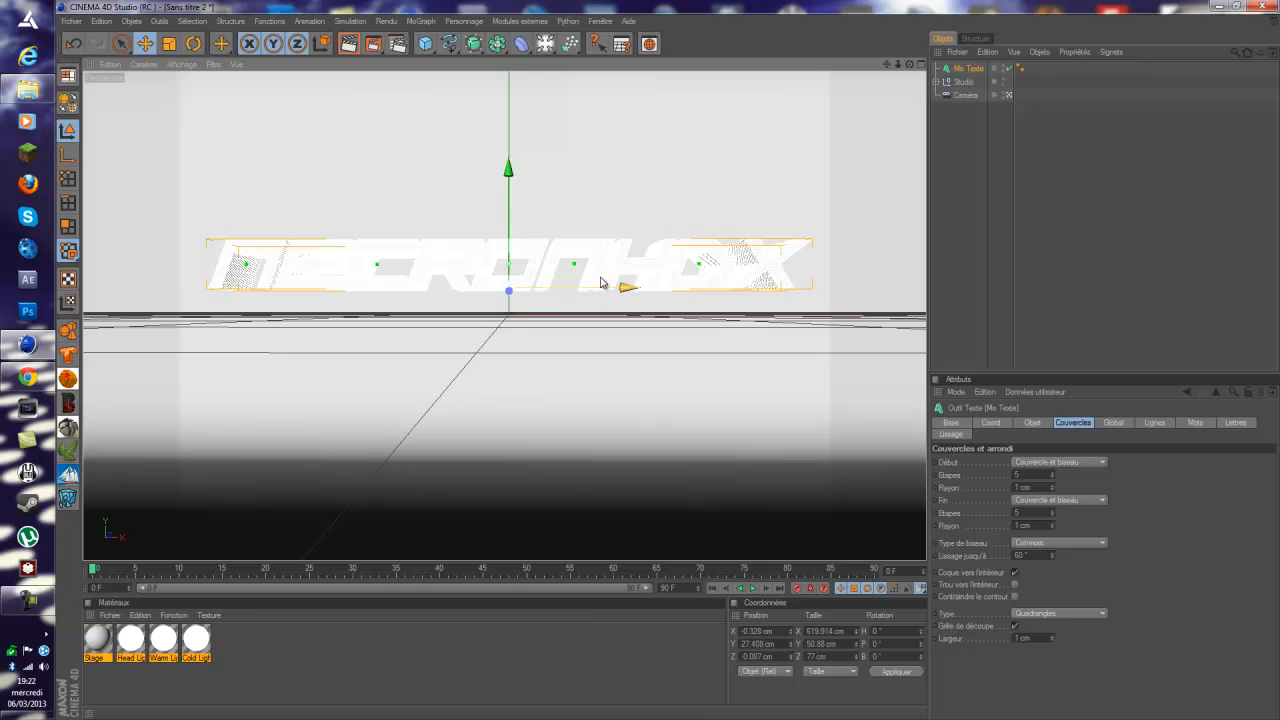
pyautogui.click(948, 216)
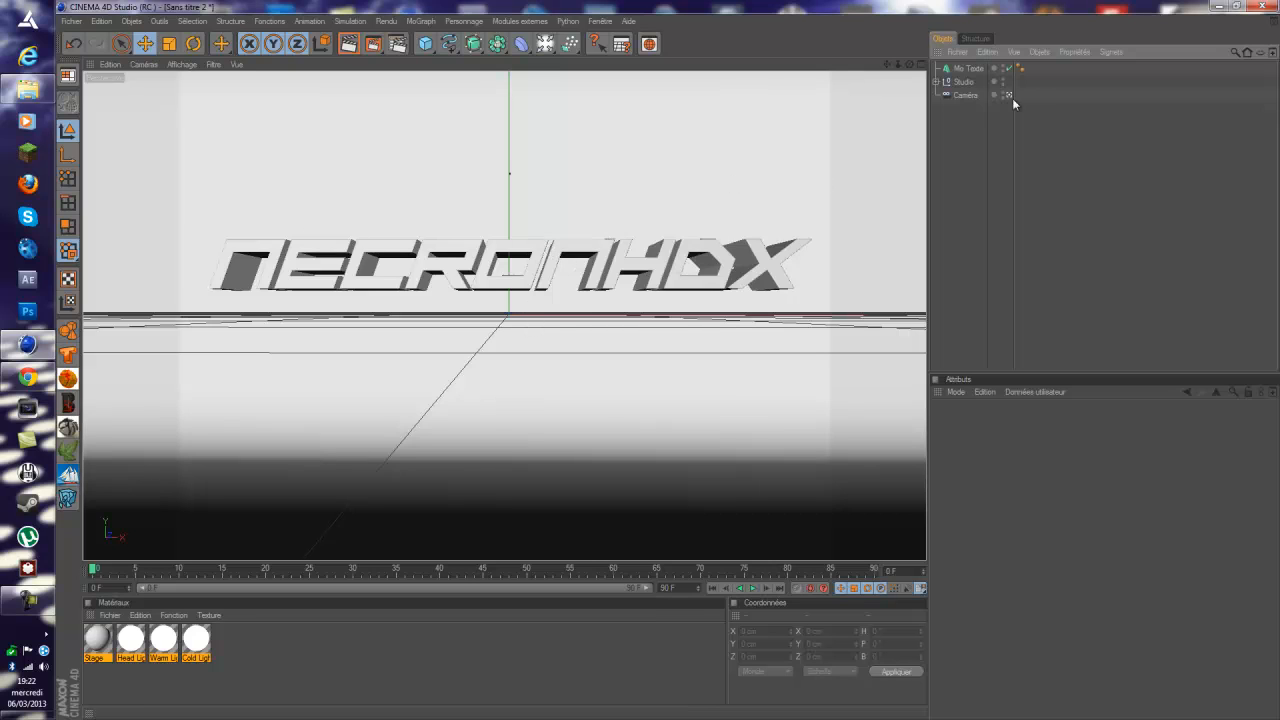
# Create a new material and set its colour to light blue with RGB 0, 204, 255.
pyautogui.click(971, 69)
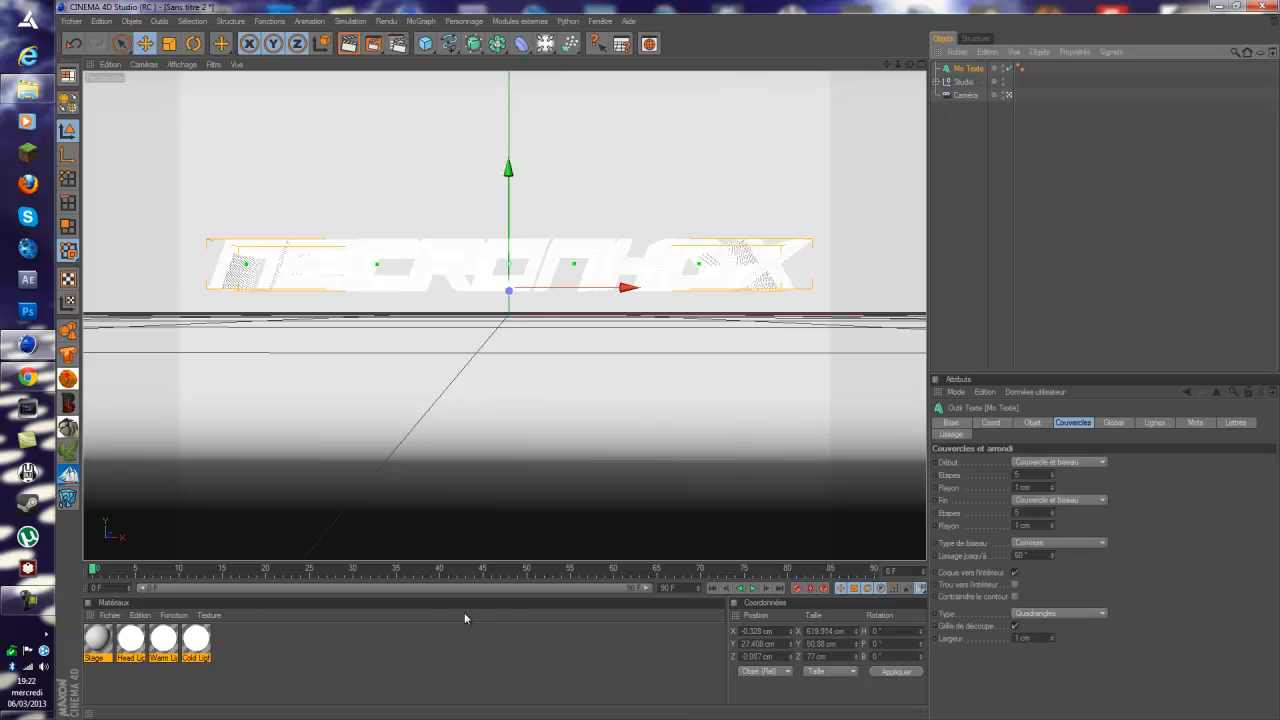
pyautogui.click(345, 636)
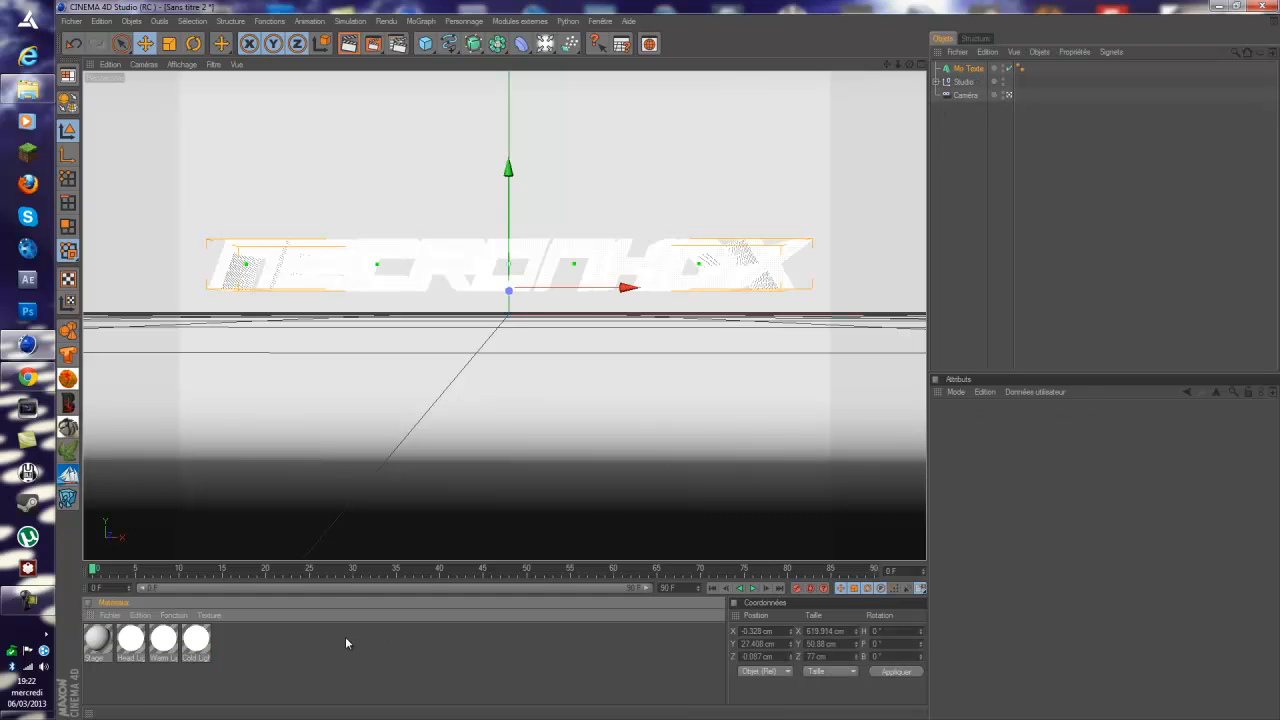
pyautogui.click(955, 226)
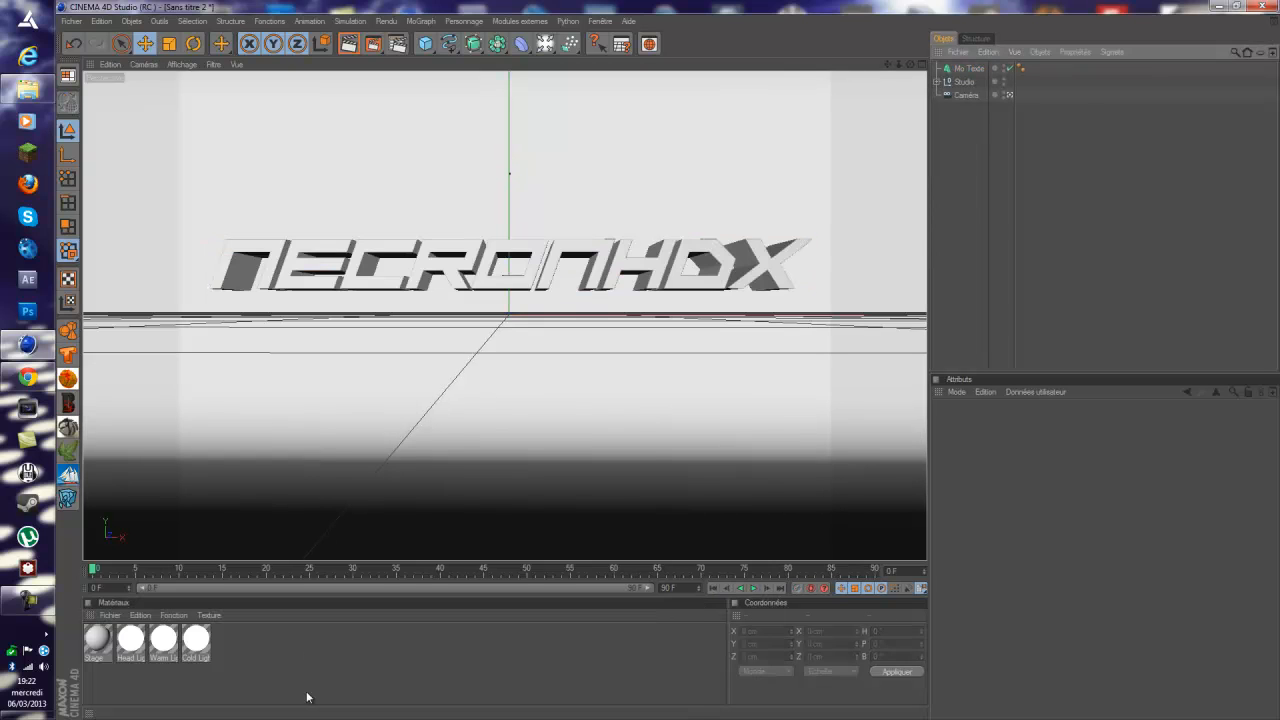
pyautogui.doubleClick(318, 645)
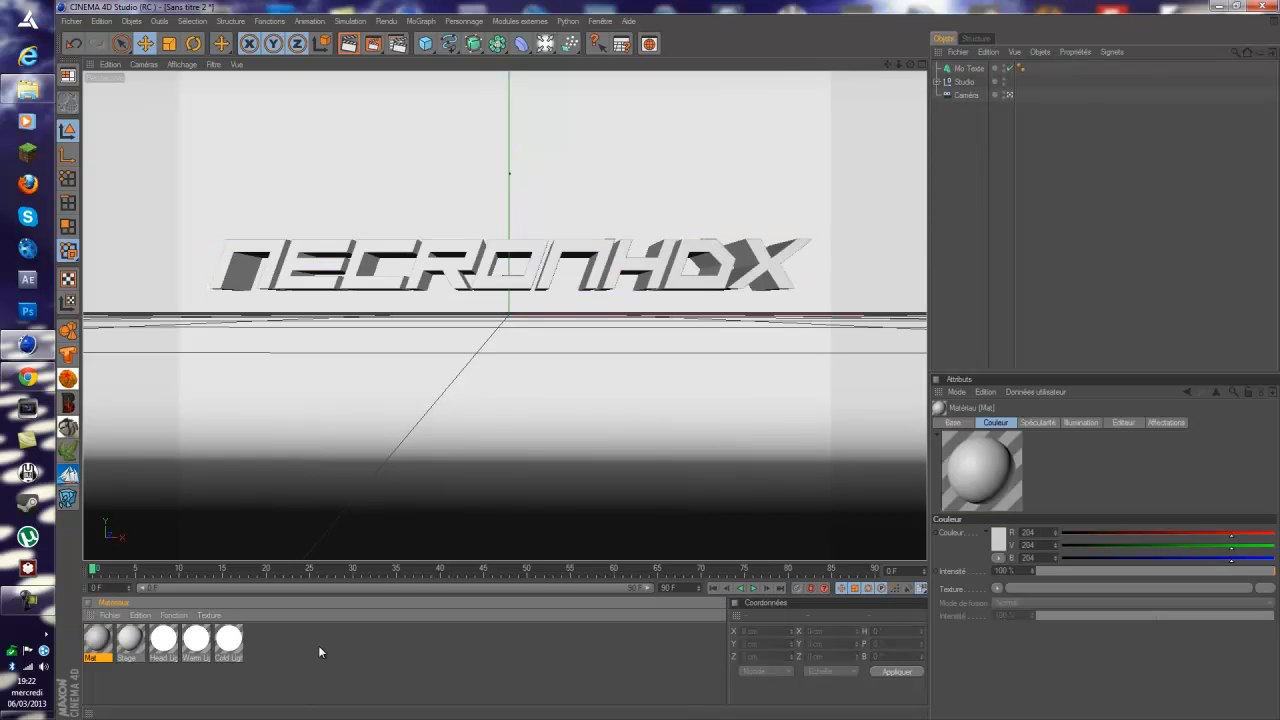
pyautogui.doubleClick(99, 642)
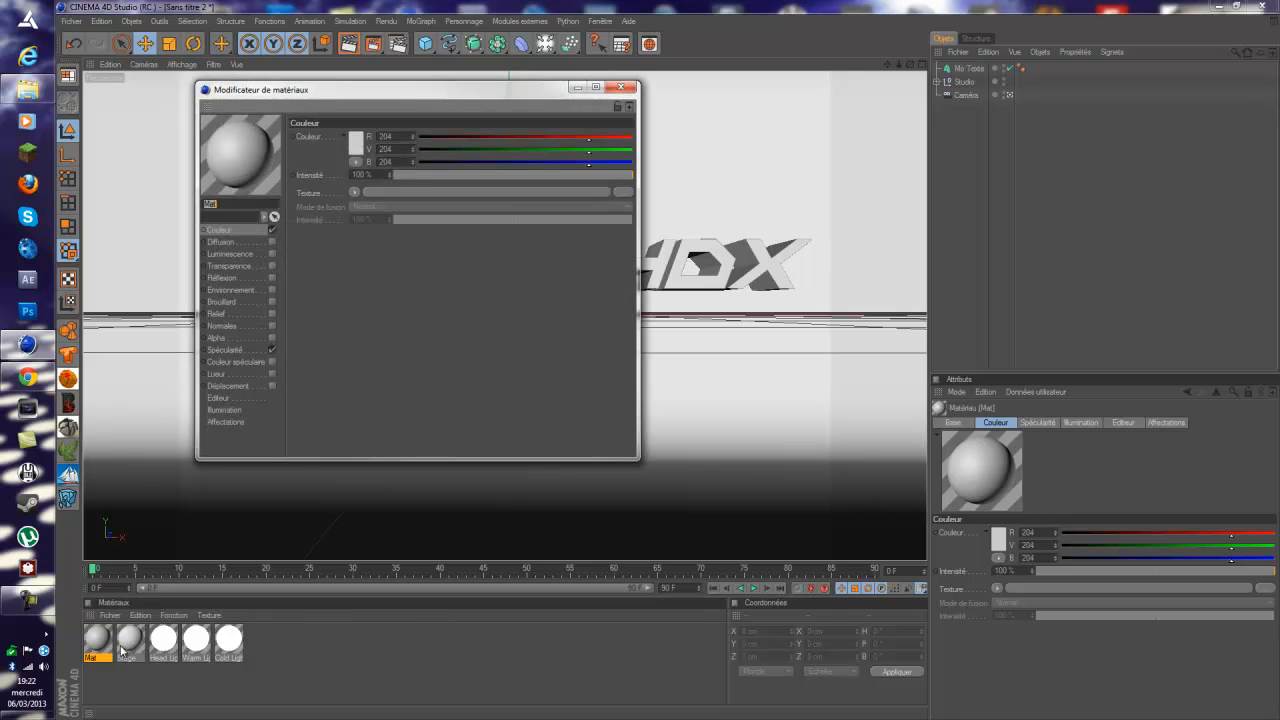
pyautogui.click(356, 140)
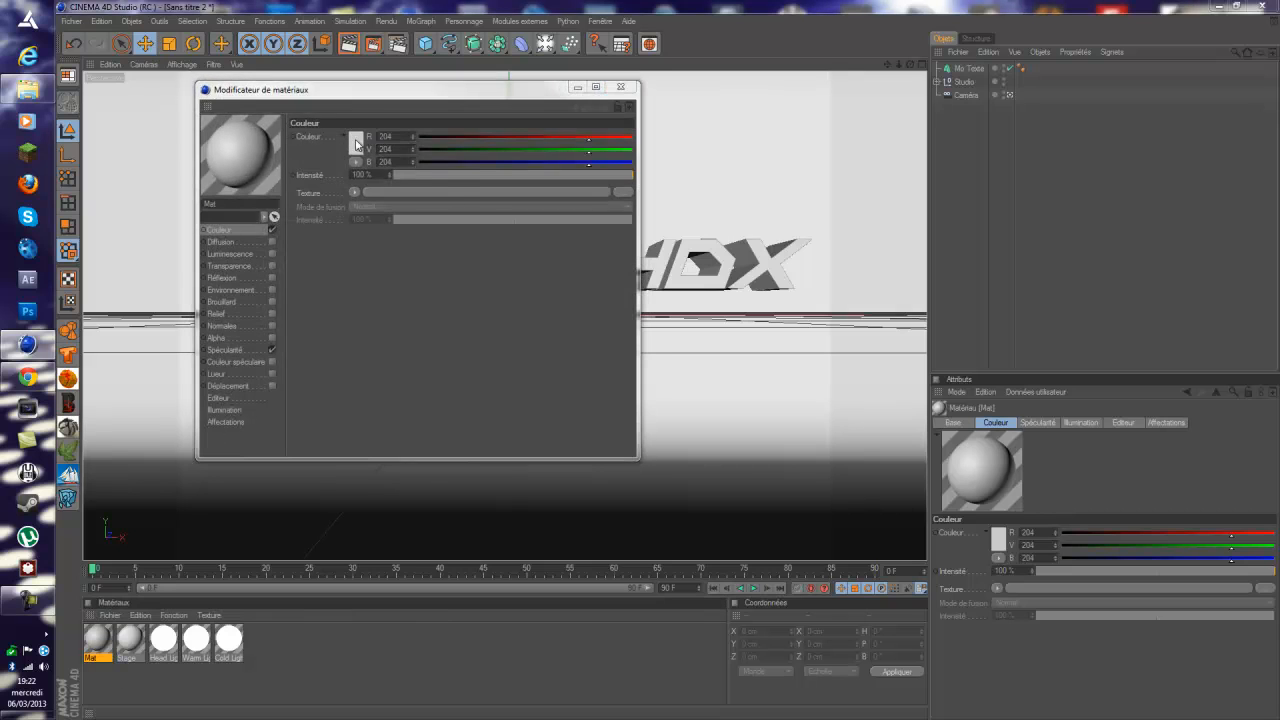
pyautogui.moveTo(349, 90); pyautogui.dragTo(387, 100)
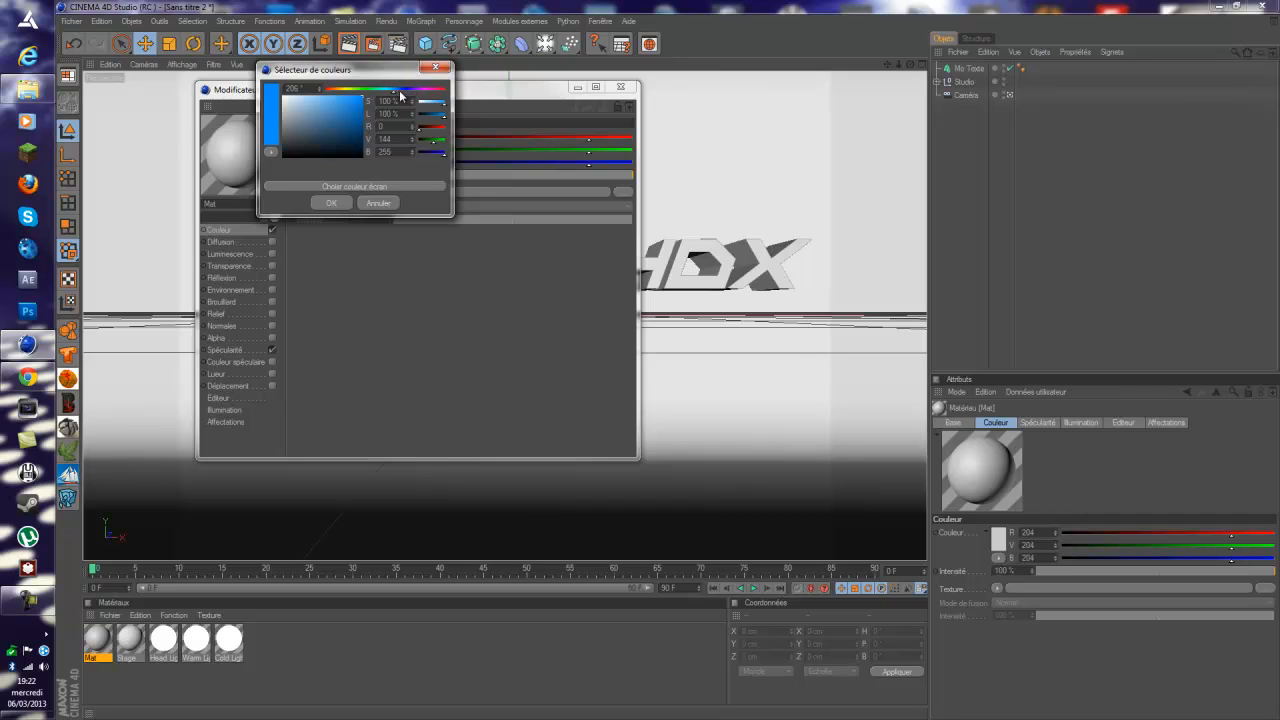
pyautogui.moveTo(395, 95); pyautogui.dragTo(388, 94)
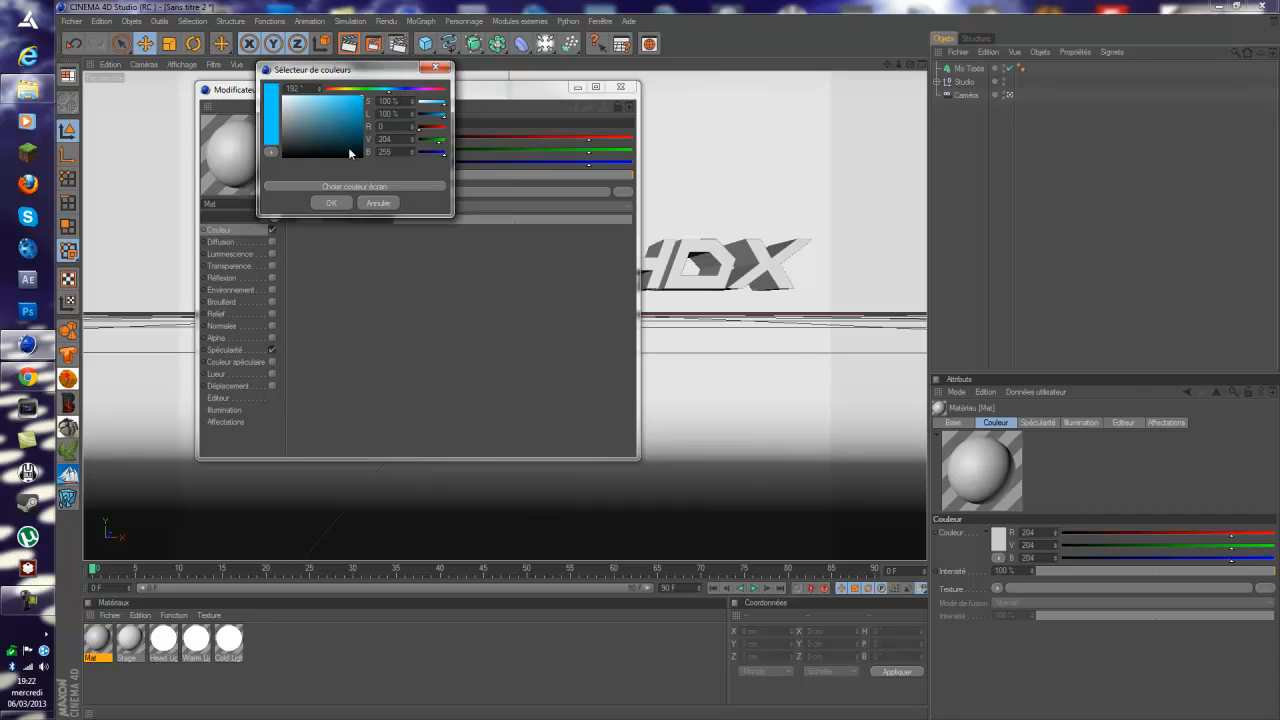
pyautogui.click(331, 203)
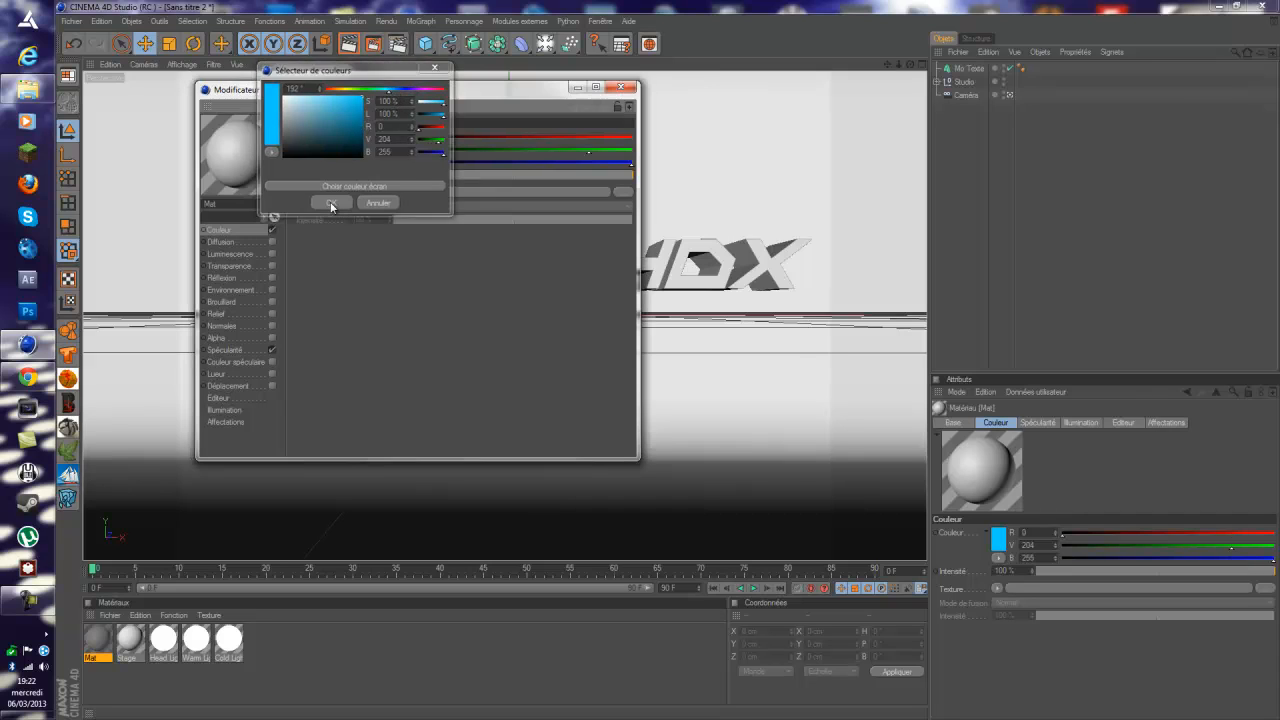
# Enable Réflexion on the light blue material at an intensity of 46 % and close the material editor.
pyautogui.click(240, 265)
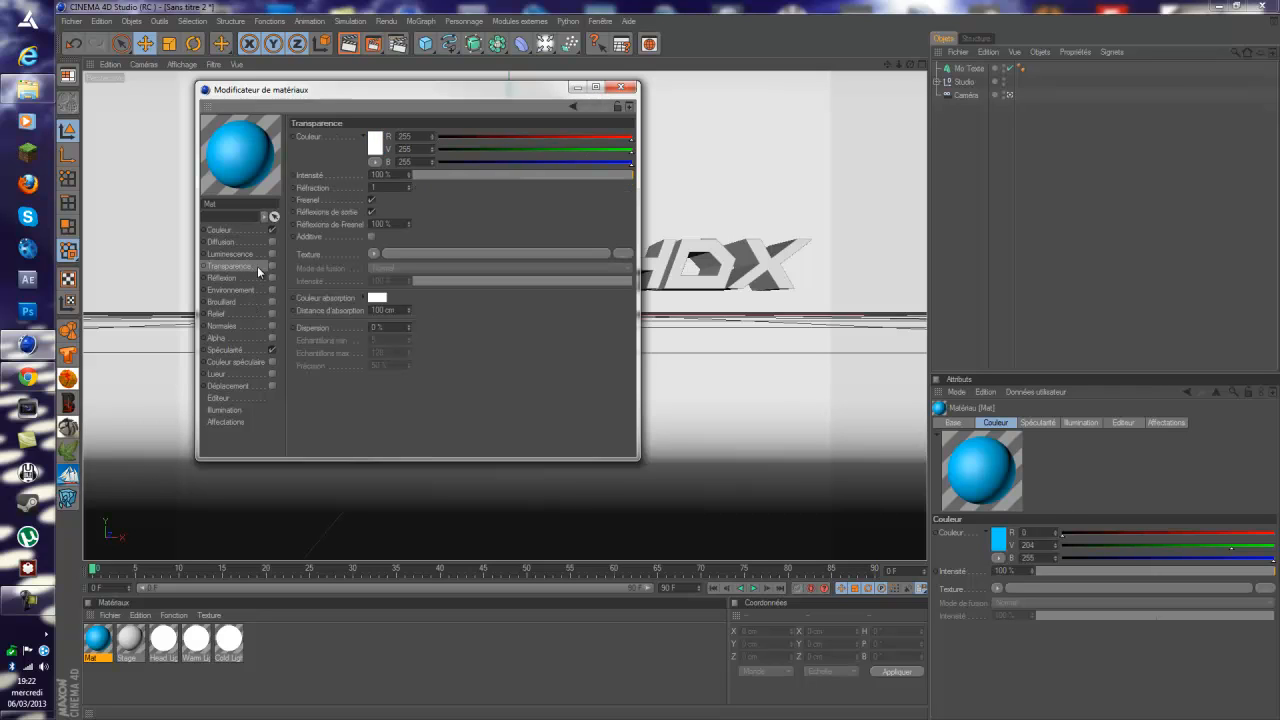
pyautogui.click(226, 279)
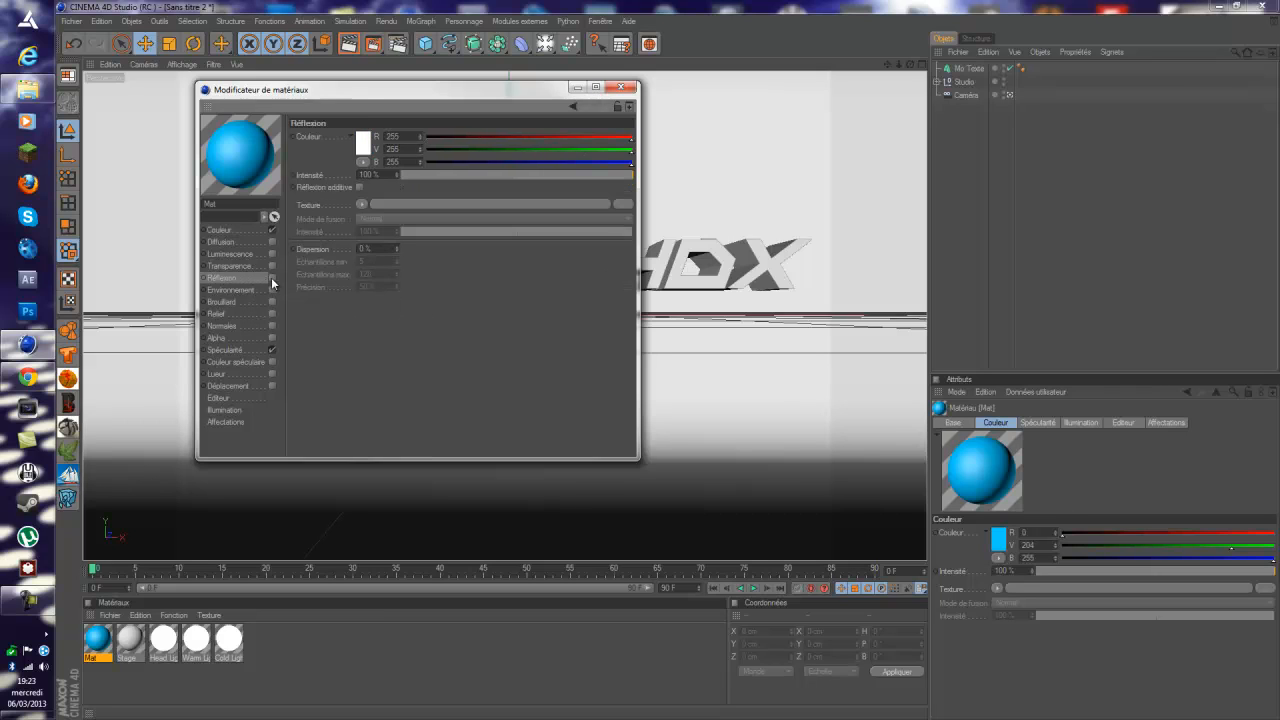
pyautogui.click(222, 229)
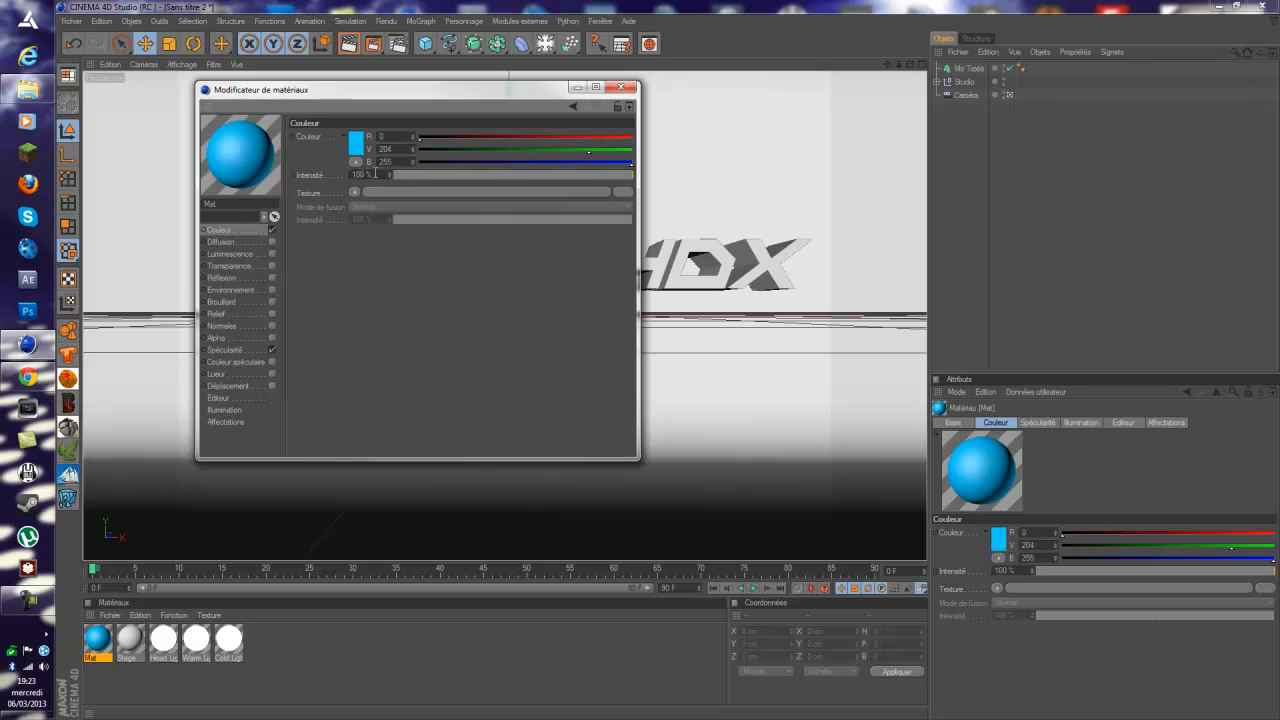
pyautogui.click(239, 277)
pyautogui.click(272, 278)
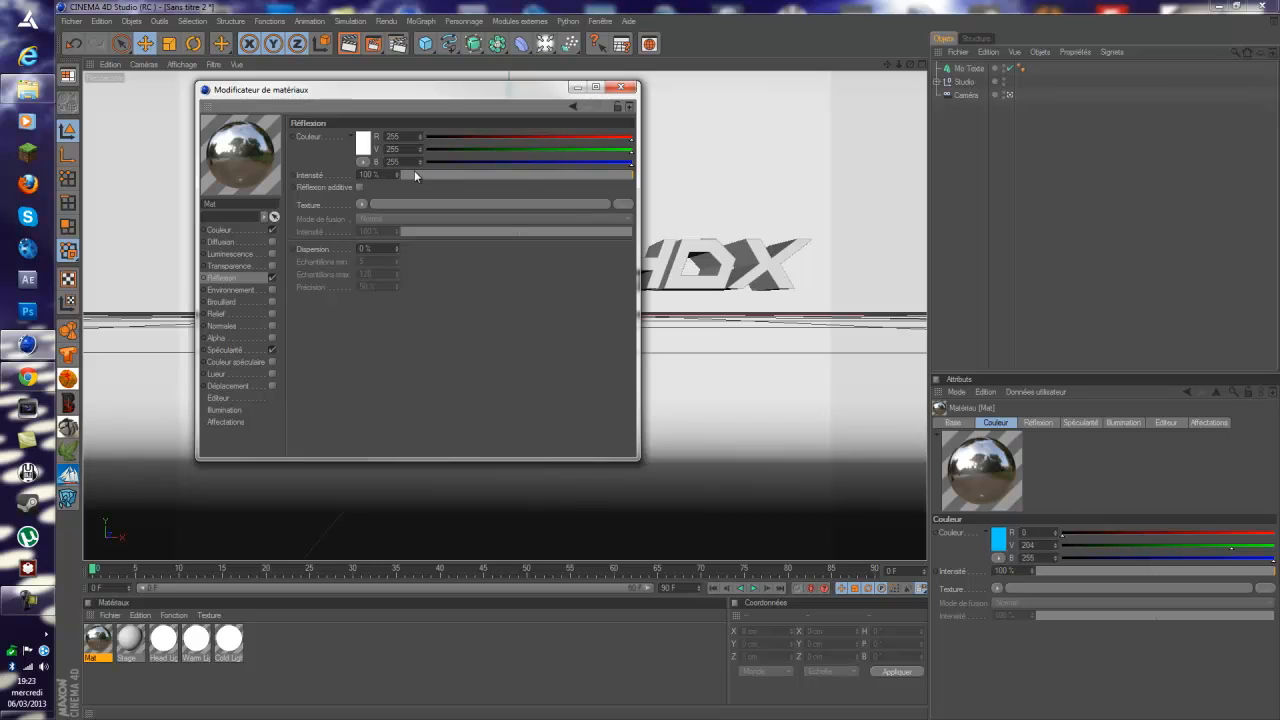
pyautogui.moveTo(501, 175); pyautogui.dragTo(503, 176)
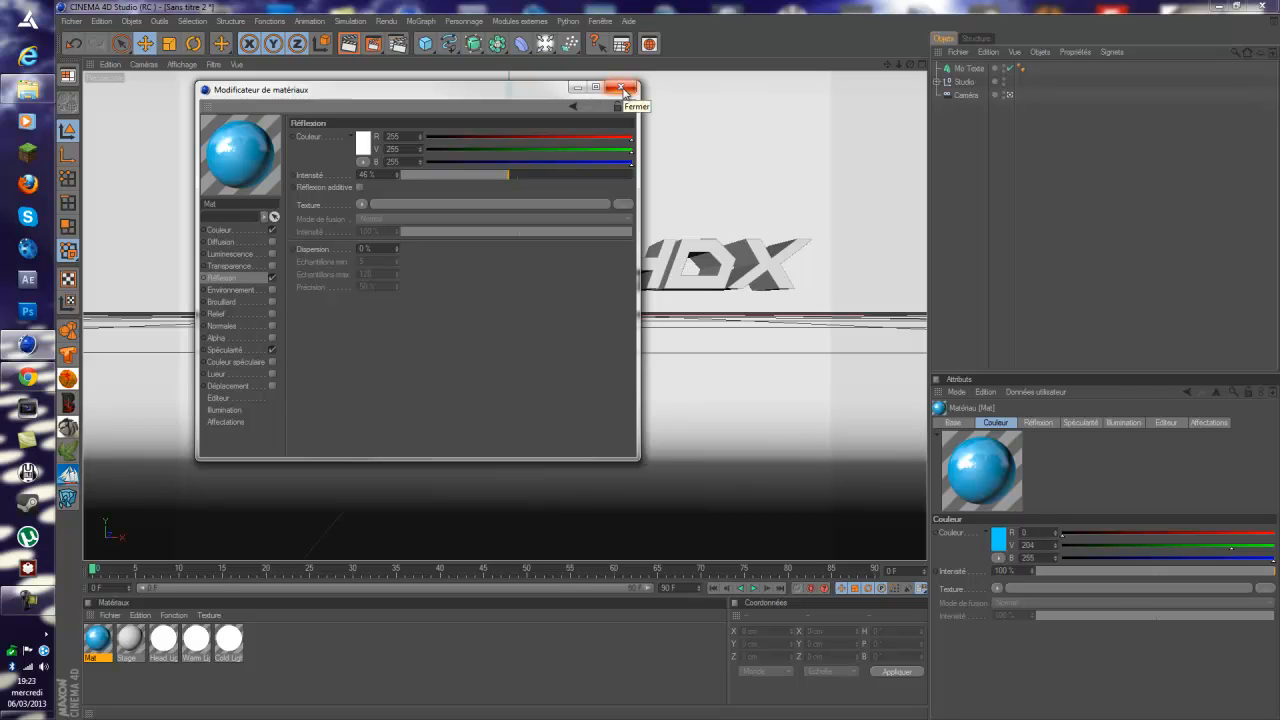
pyautogui.click(625, 89)
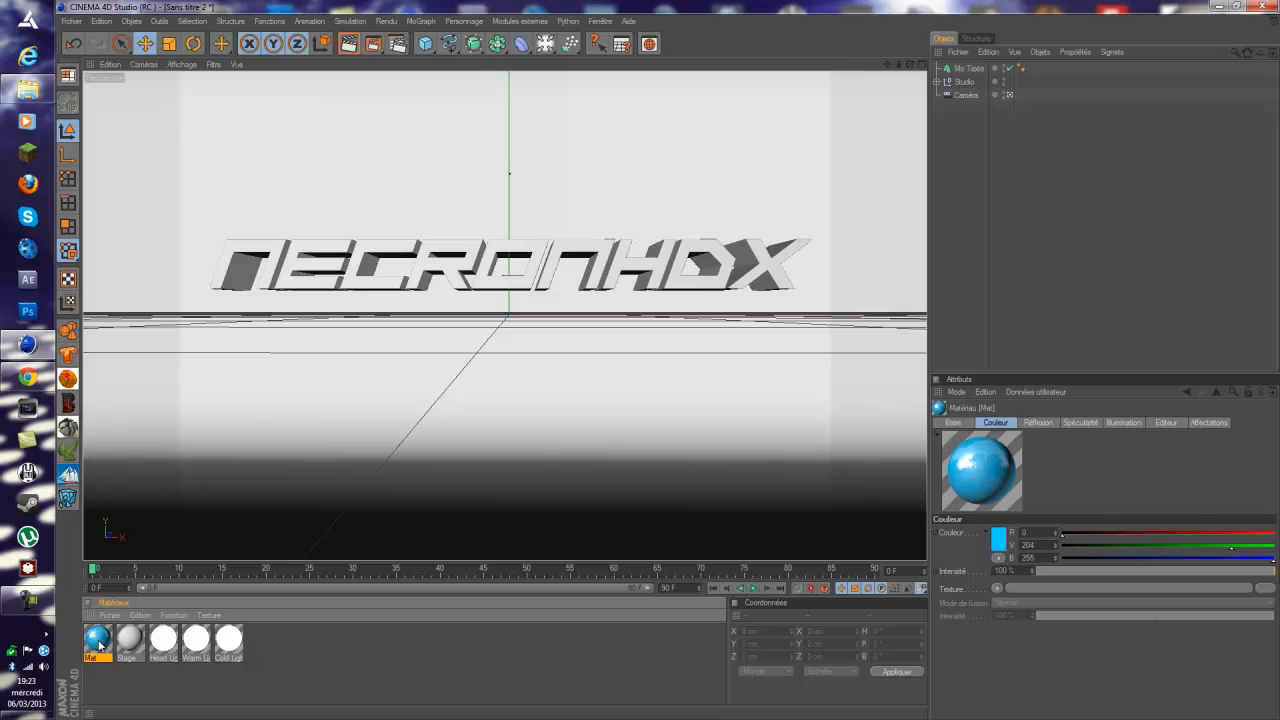
# Duplicate the light blue material and set the copy's colour to dark blue with RGB 3, 0, 180.
pyautogui.hotkey('ctrl', 'c')
pyautogui.hotkey('ctrl', 'v')
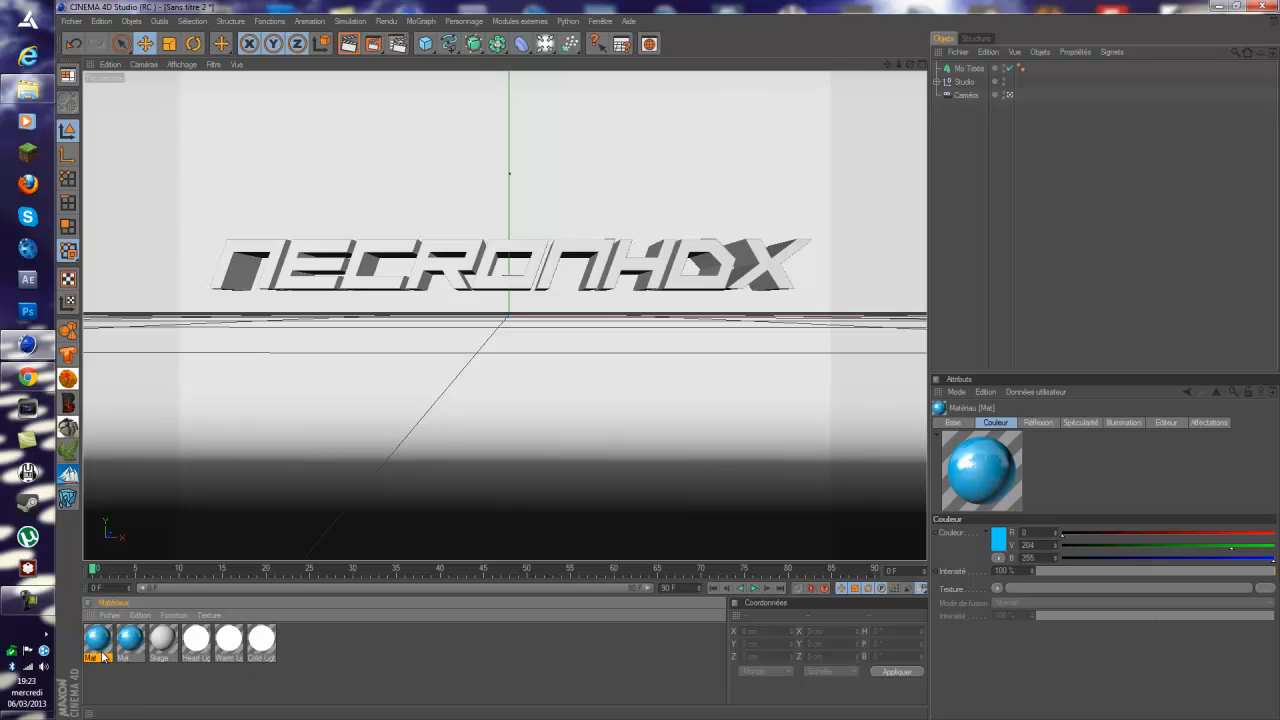
pyautogui.doubleClick(97, 645)
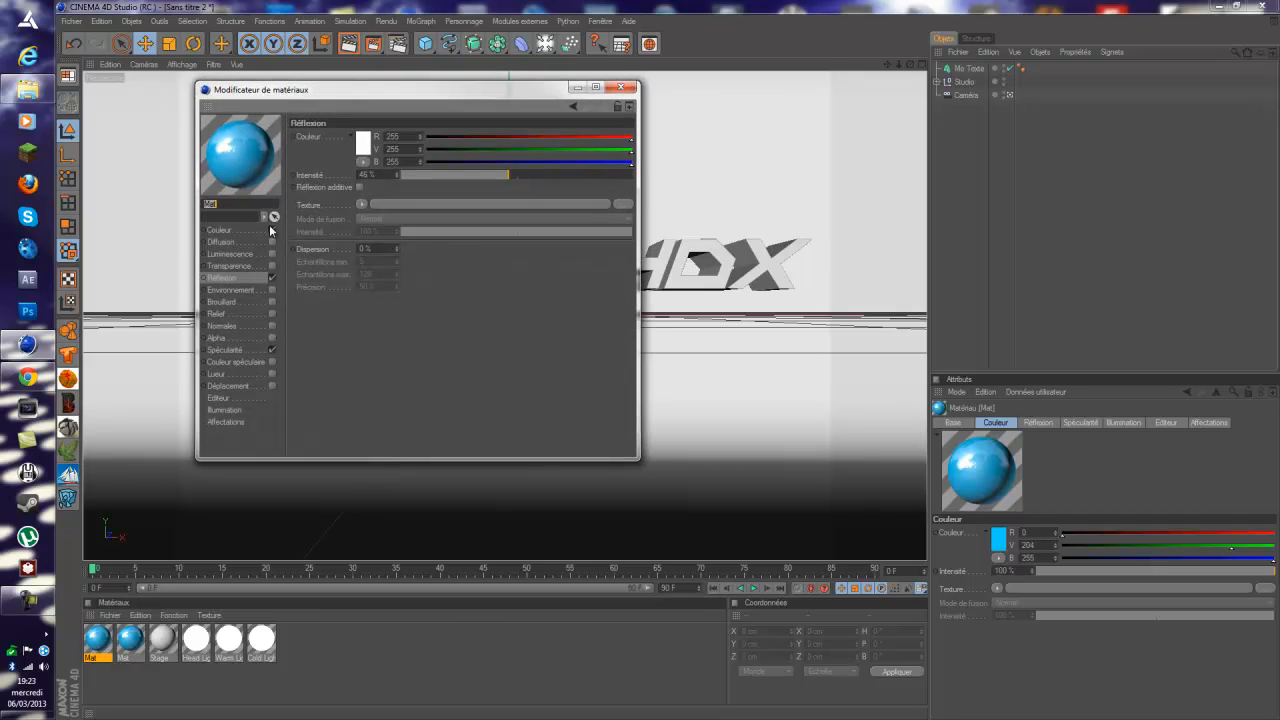
pyautogui.click(239, 232)
pyautogui.click(361, 144)
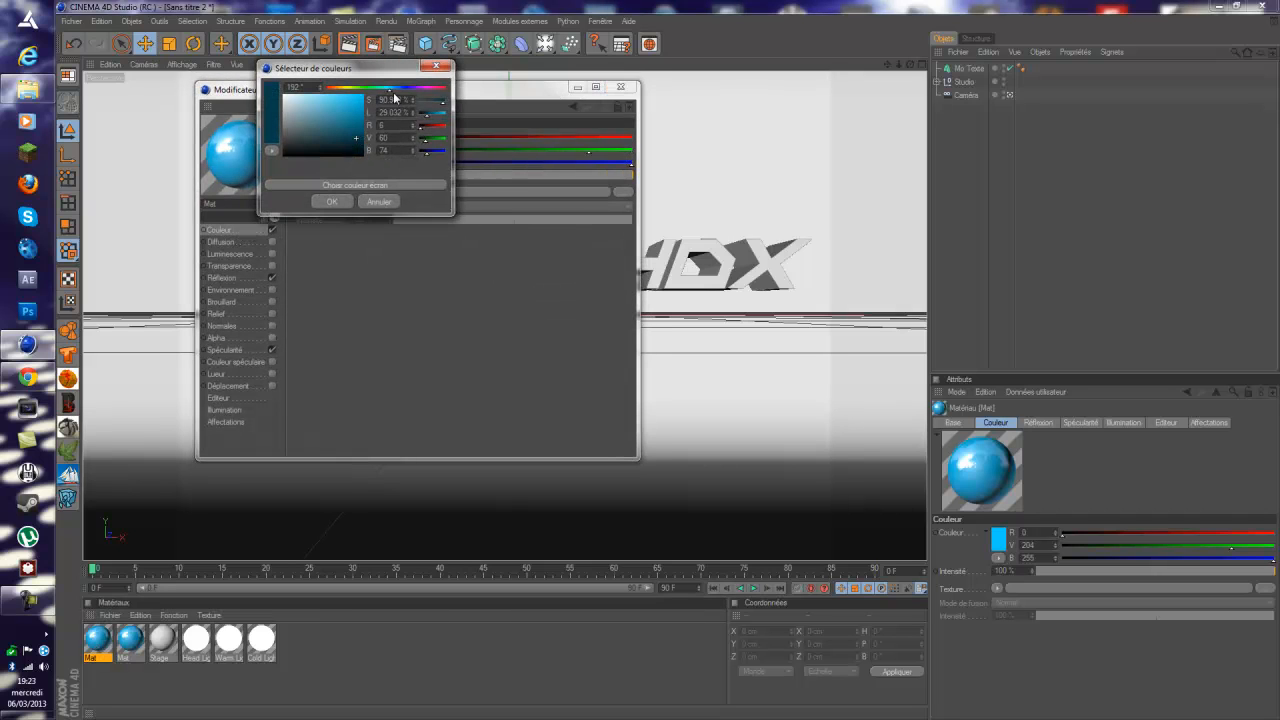
pyautogui.moveTo(392, 95); pyautogui.dragTo(401, 95)
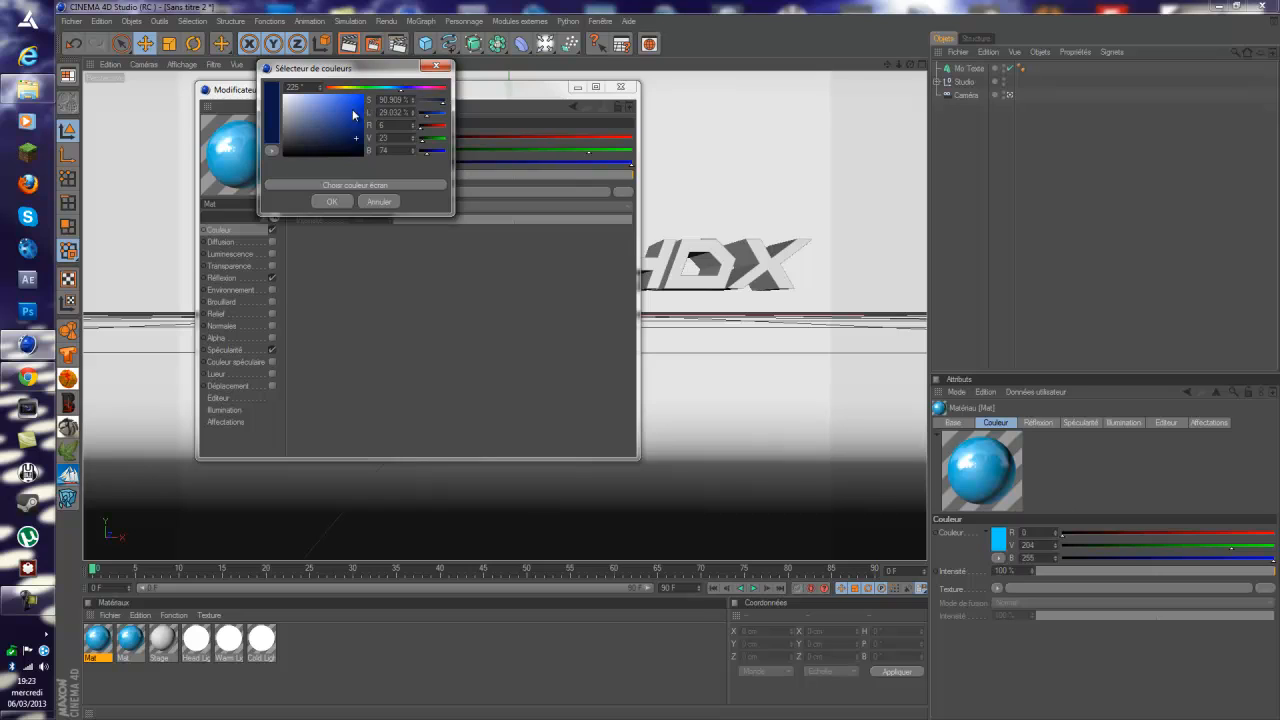
pyautogui.moveTo(353, 116)
pyautogui.mouseDown()
pyautogui.moveTo(362, 94)
pyautogui.moveTo(409, 94)
pyautogui.moveTo(372, 117)
pyautogui.mouseUp()
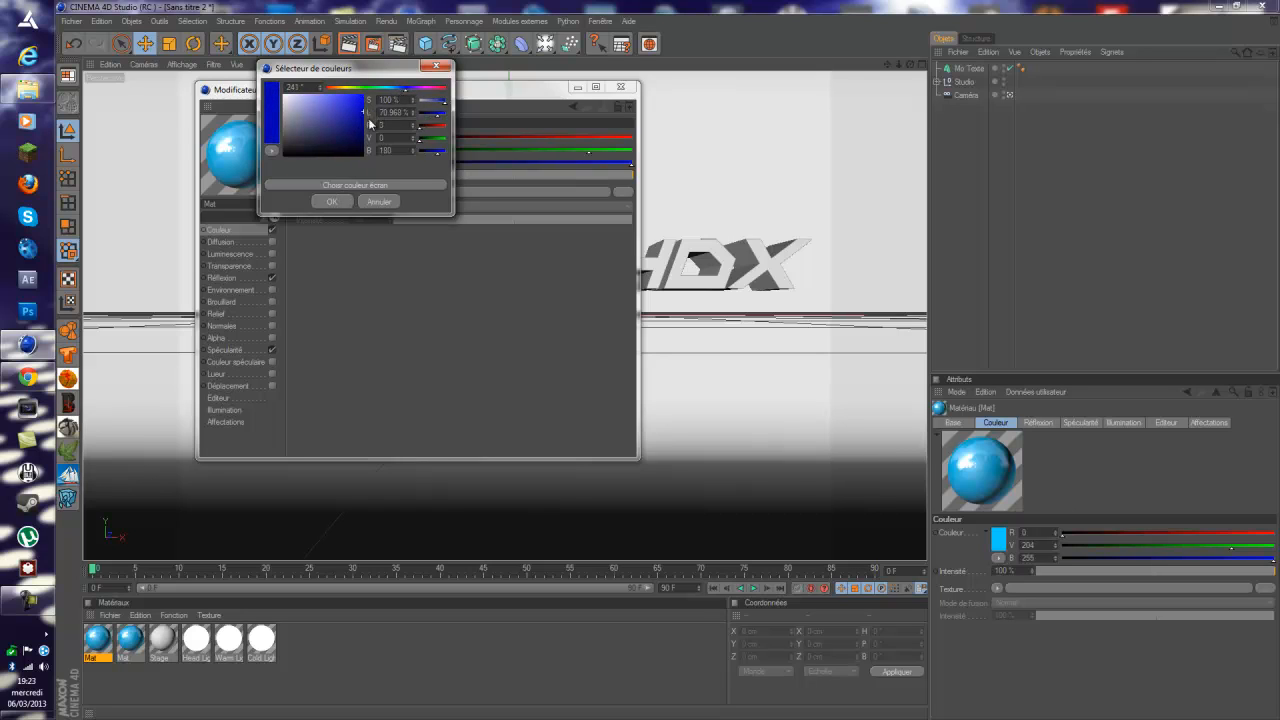
pyautogui.click(332, 201)
pyautogui.click(625, 89)
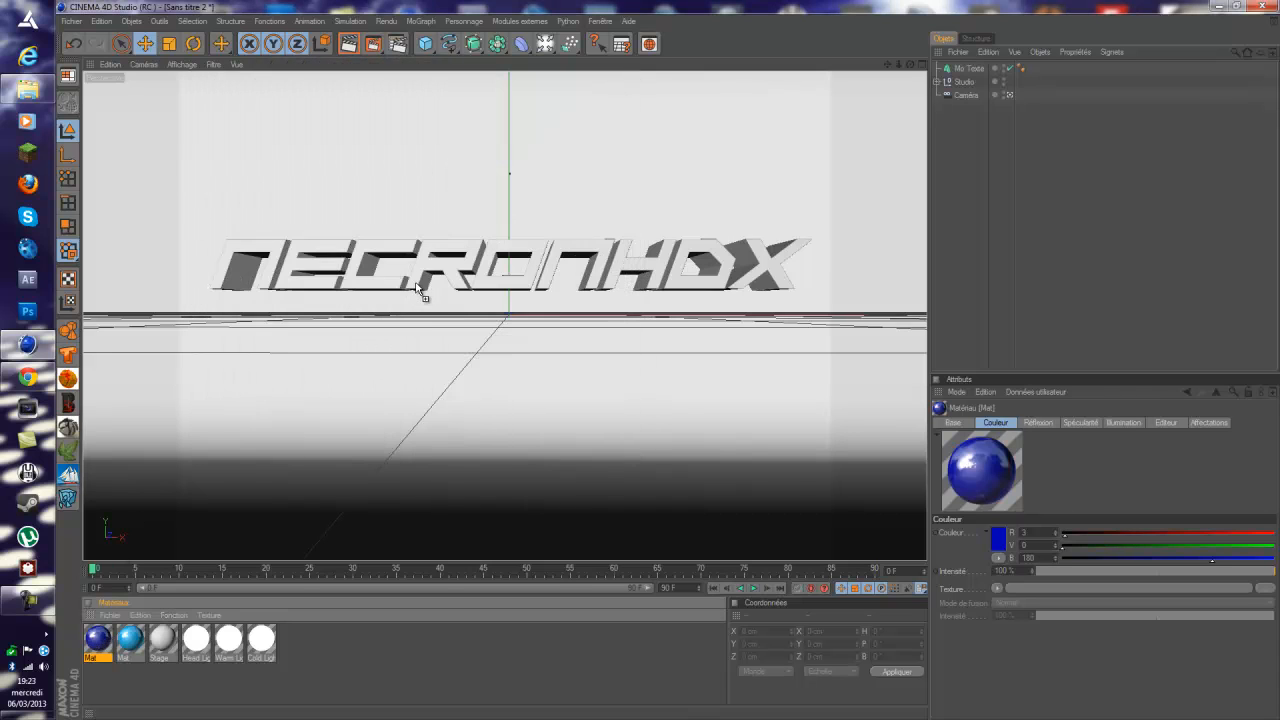
# Apply the dark blue material and the light blue material to the MoText object, in that order.
pyautogui.moveTo(416, 283); pyautogui.dragTo(416, 283)
pyautogui.moveTo(131, 640); pyautogui.dragTo(1048, 68)
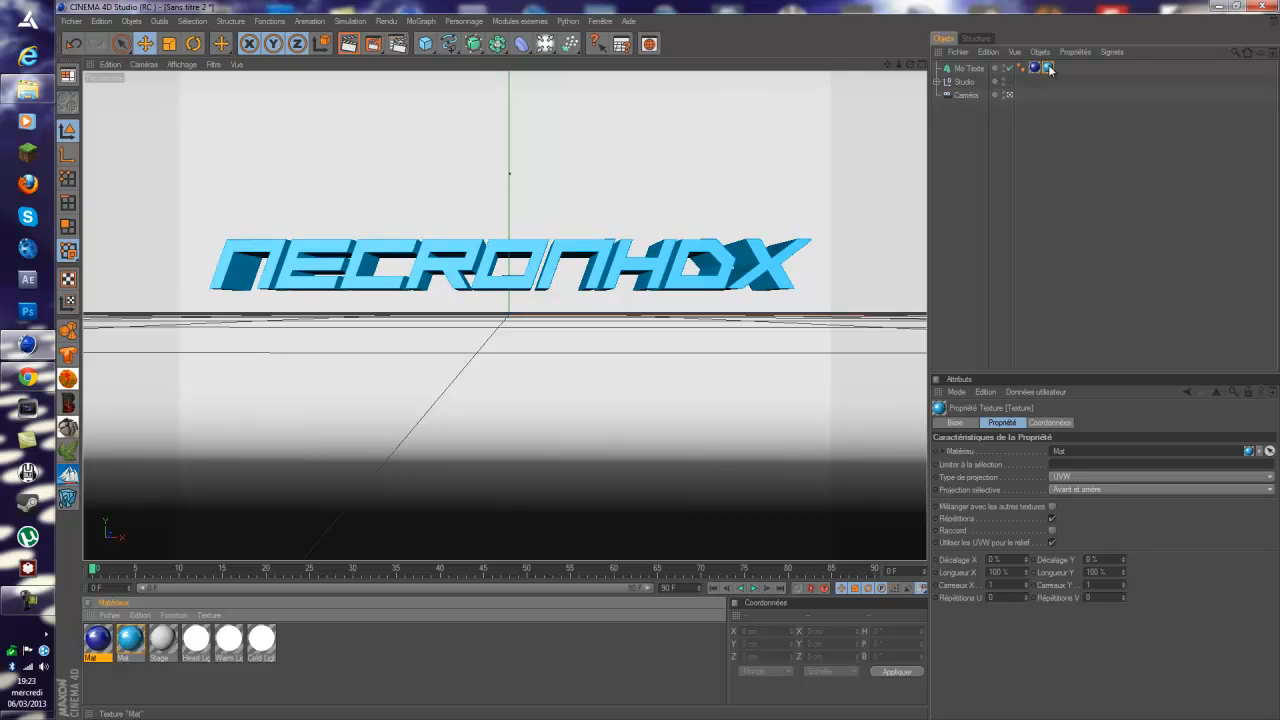
pyautogui.click(1056, 158)
pyautogui.click(975, 69)
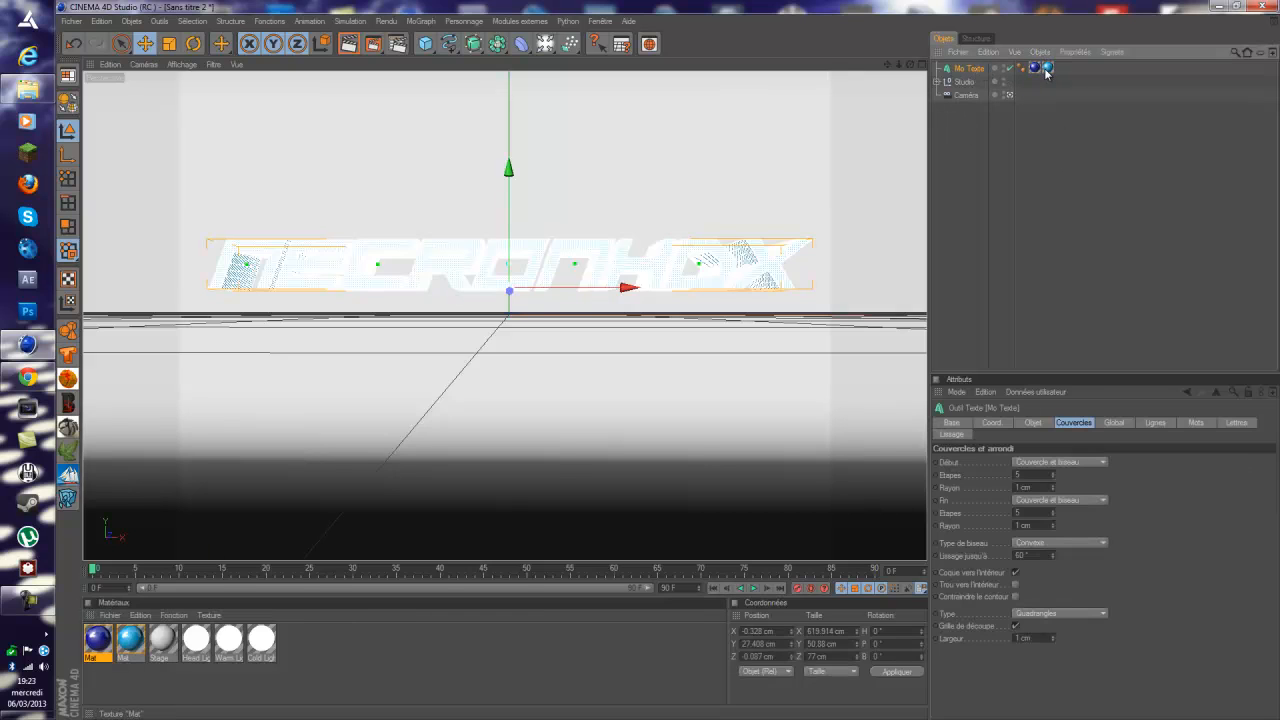
# Enable Mélanger avec les autres textures on the text's light blue texture tag and render the view.
pyautogui.doubleClick(1048, 68)
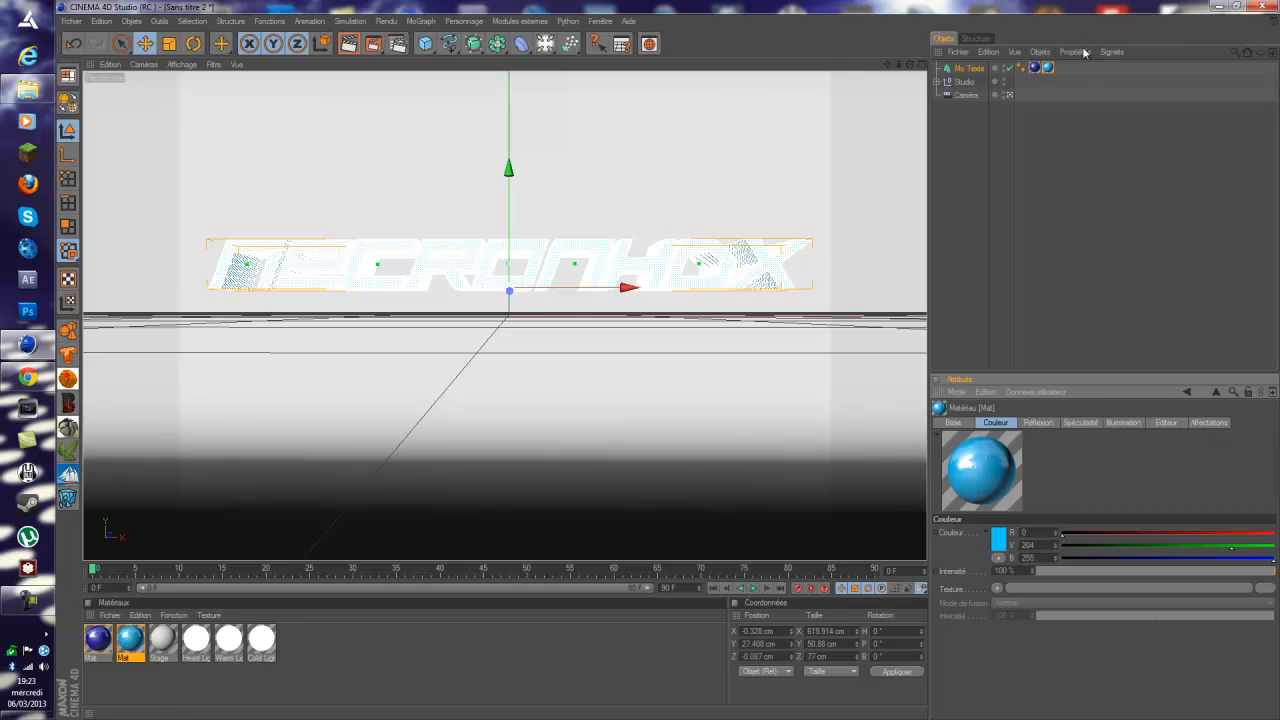
pyautogui.click(1048, 68)
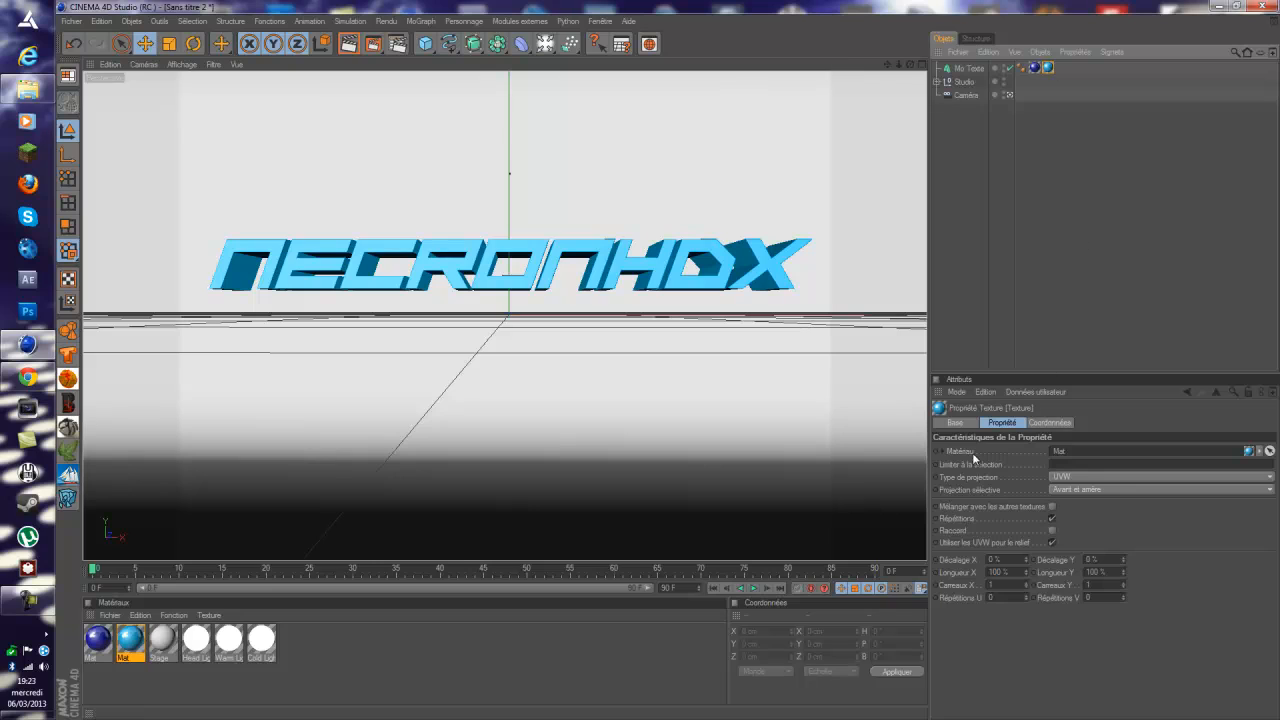
pyautogui.click(1051, 507)
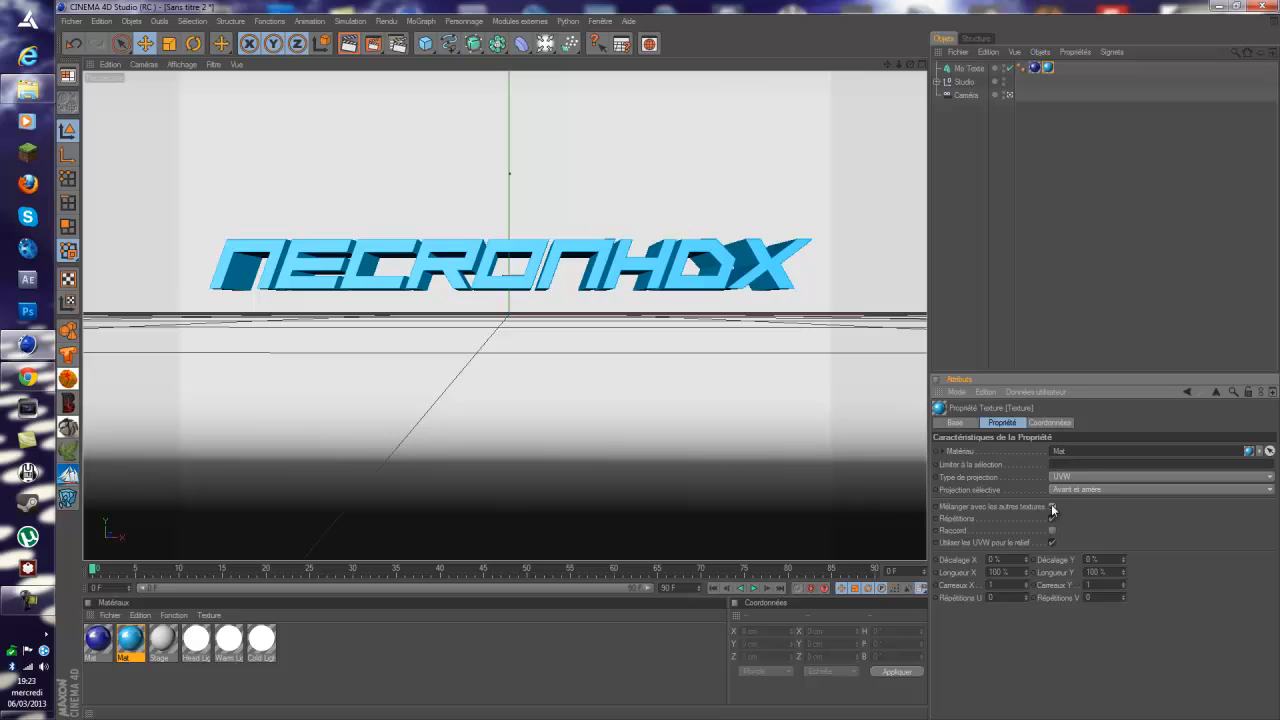
pyautogui.click(348, 44)
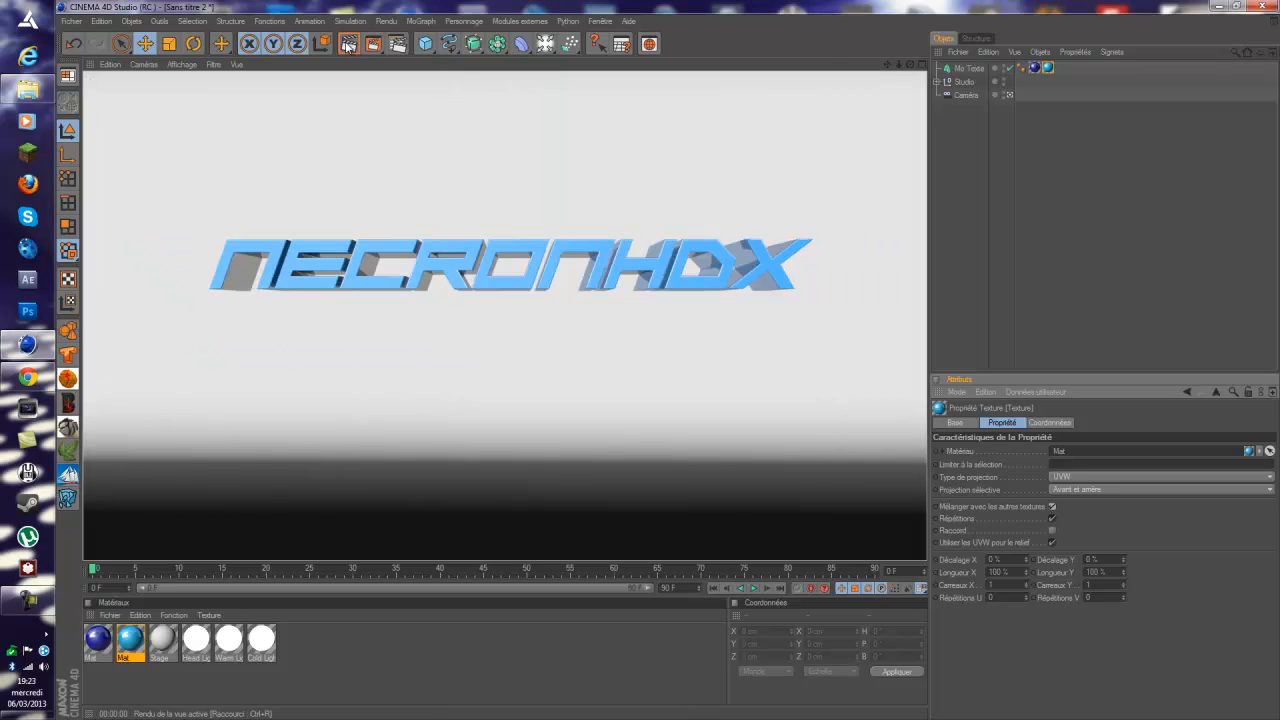
# Add Illumination globale to the render settings, with Echantillons stochastiques and Densité des enregistrements both set to Basse.
pyautogui.click(397, 44)
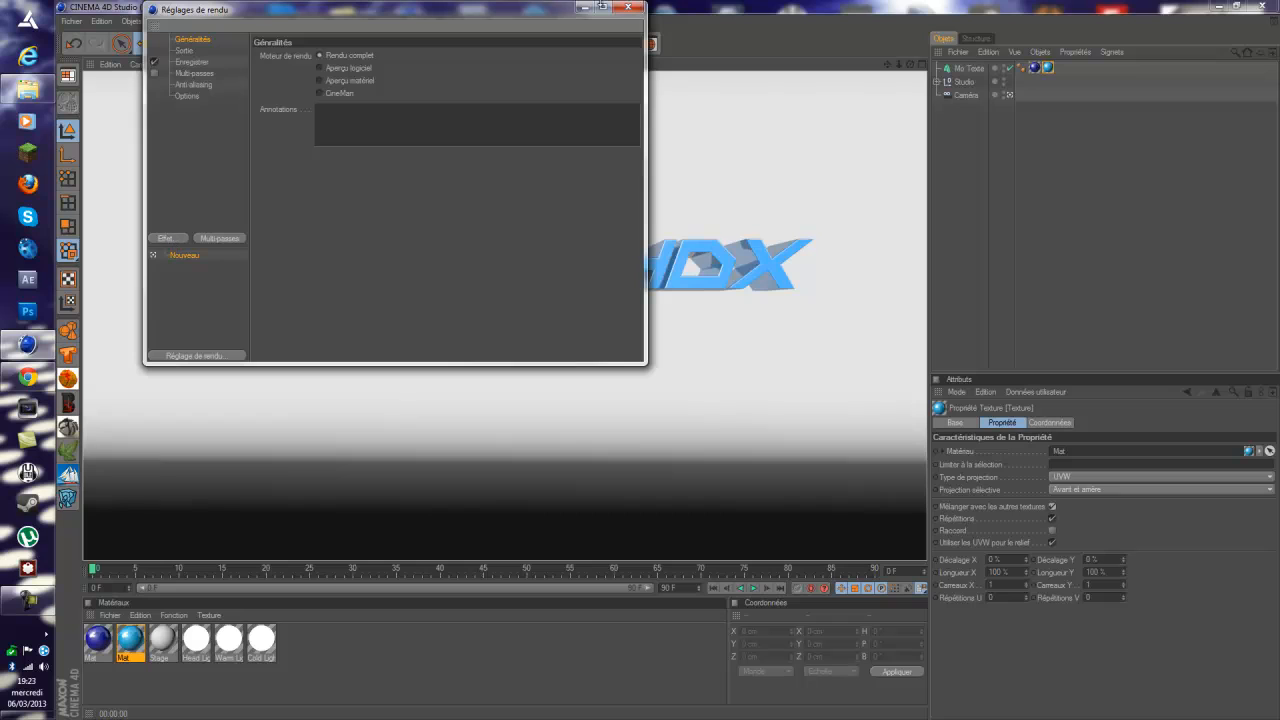
pyautogui.click(163, 238)
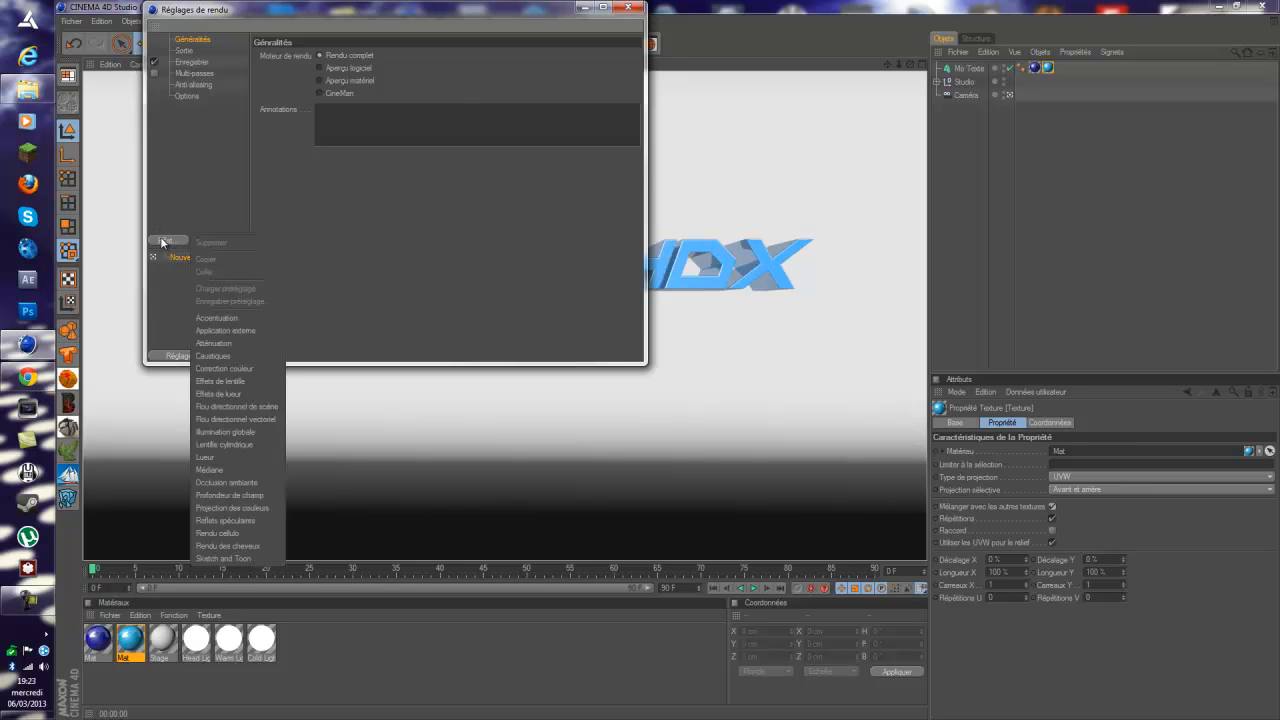
pyautogui.click(265, 433)
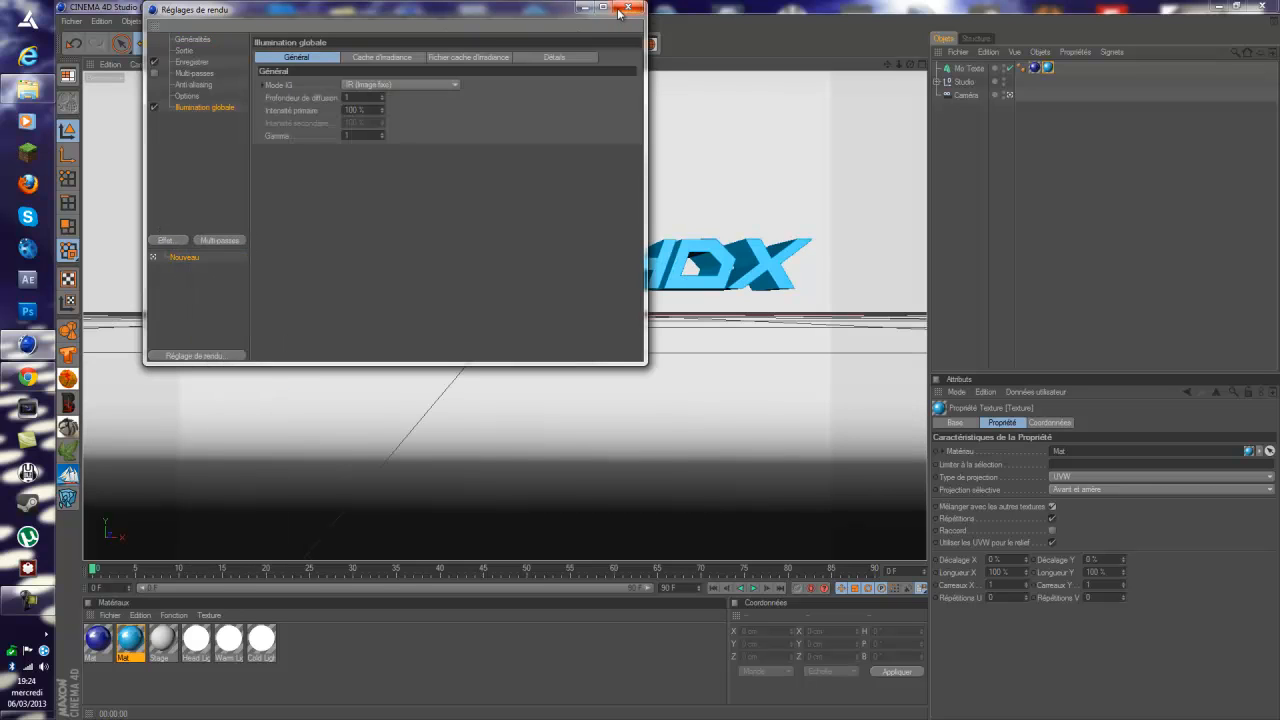
pyautogui.click(386, 58)
pyautogui.click(430, 84)
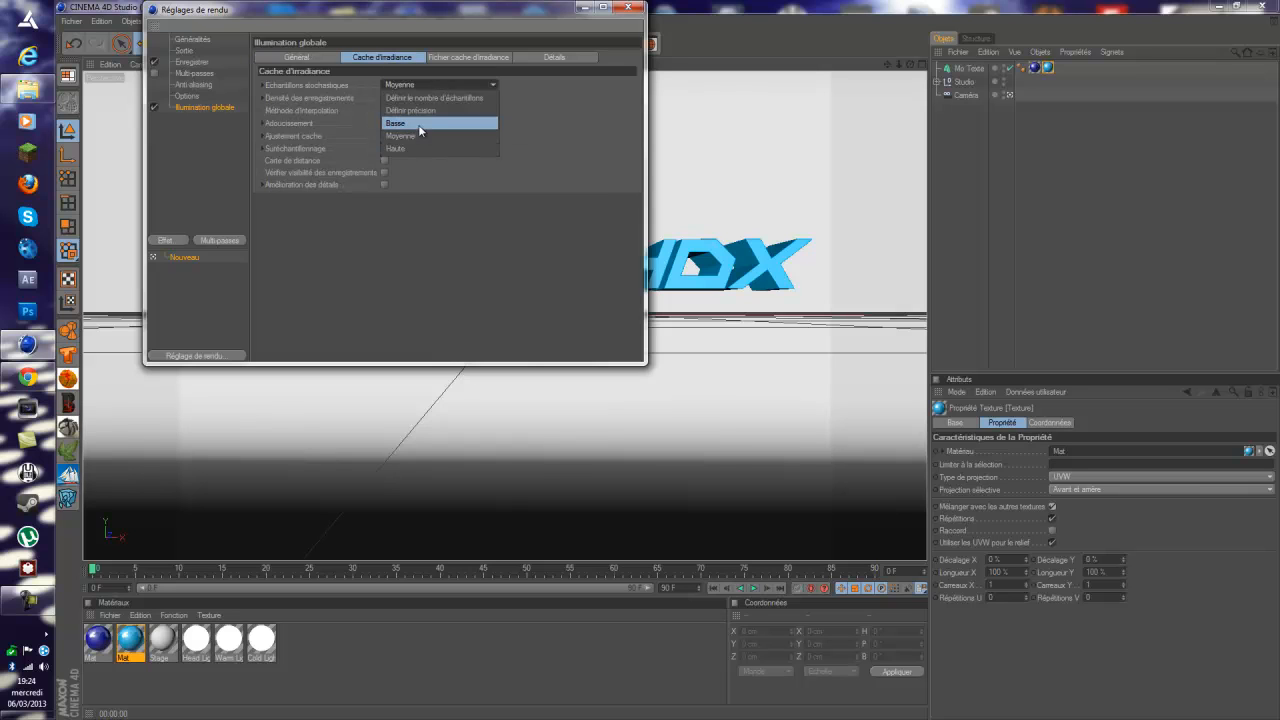
pyautogui.click(417, 94)
pyautogui.click(417, 94)
pyautogui.click(420, 137)
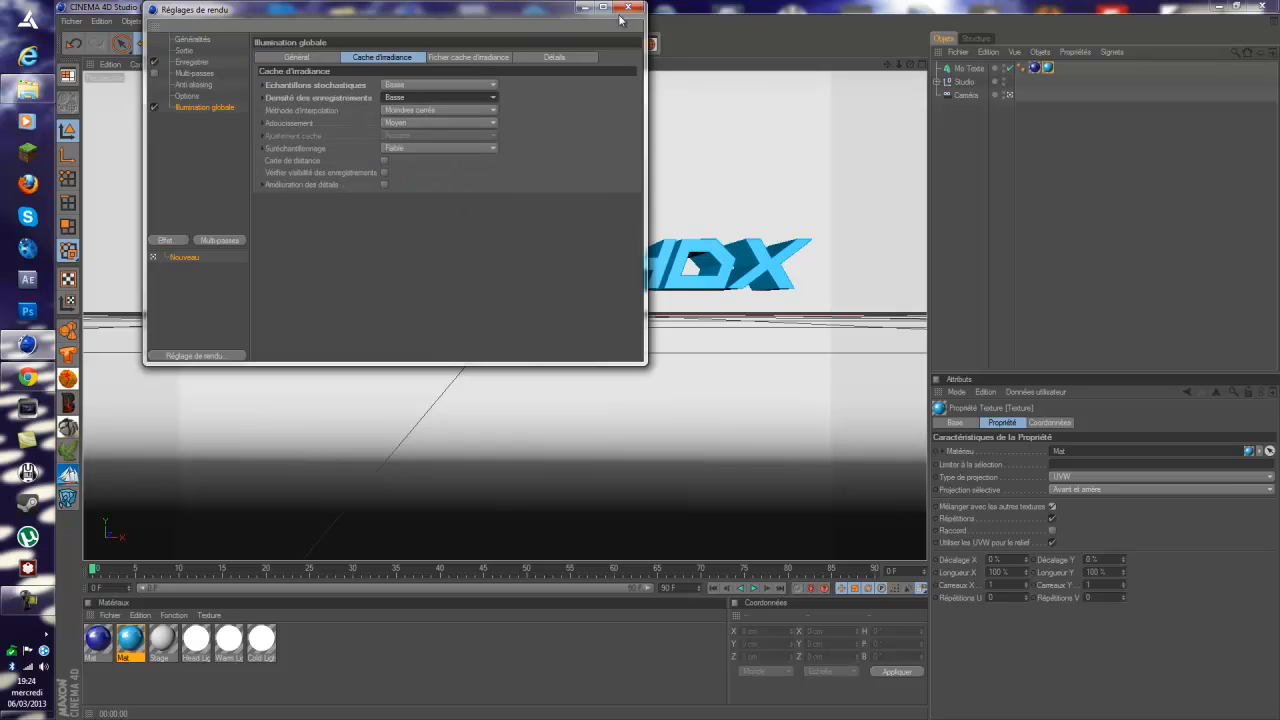
pyautogui.click(630, 7)
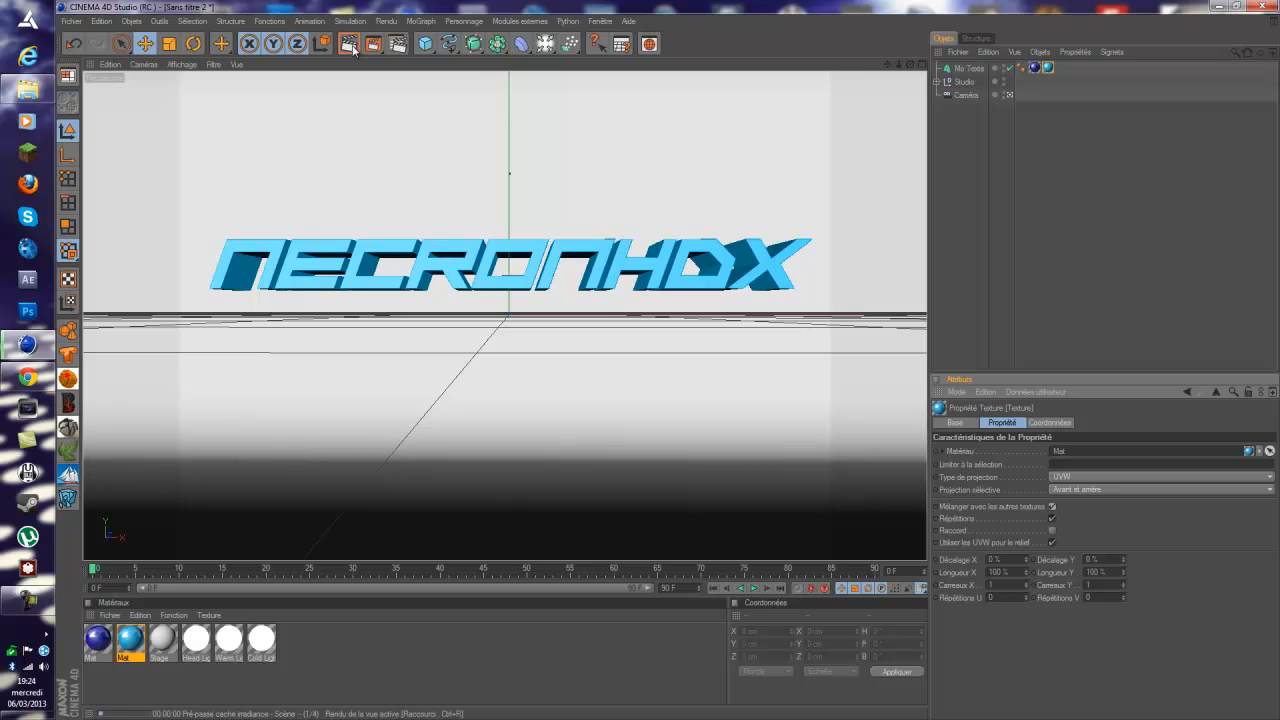
# Render the view with global illumination and move the text's light blue texture tag ahead of the dark blue one.
pyautogui.click(350, 45)
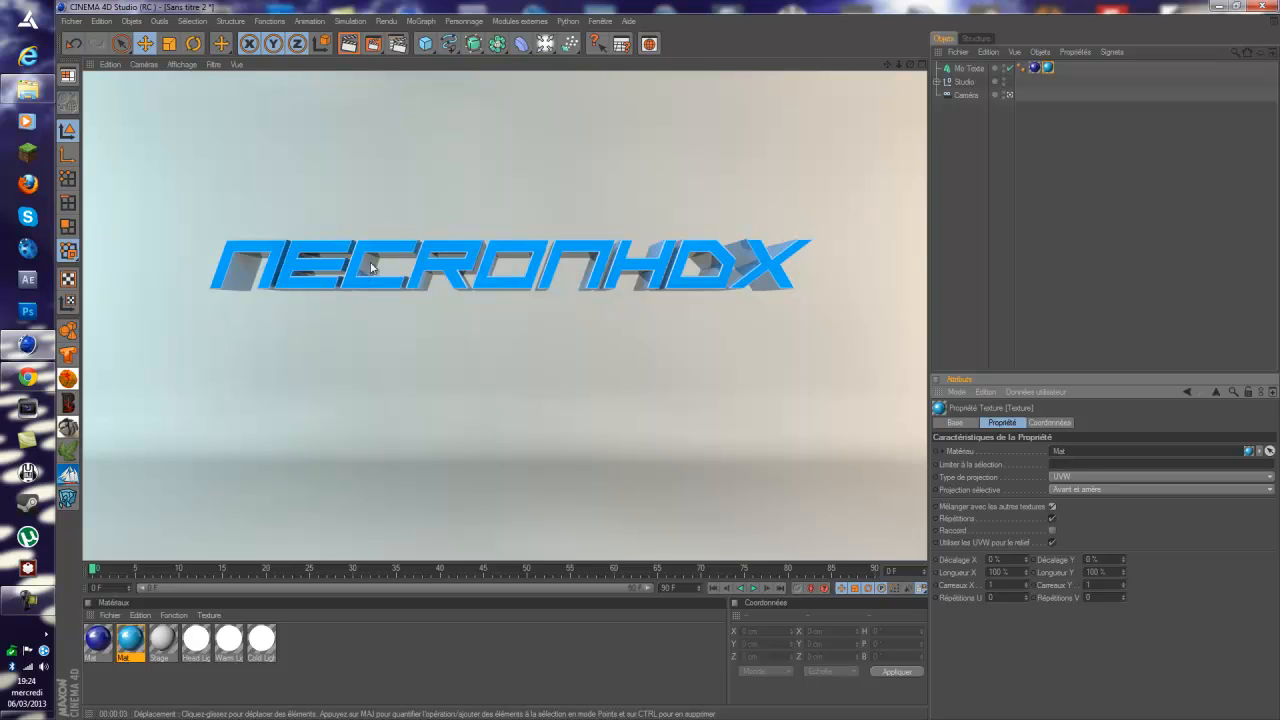
pyautogui.moveTo(1047, 68); pyautogui.dragTo(1037, 71)
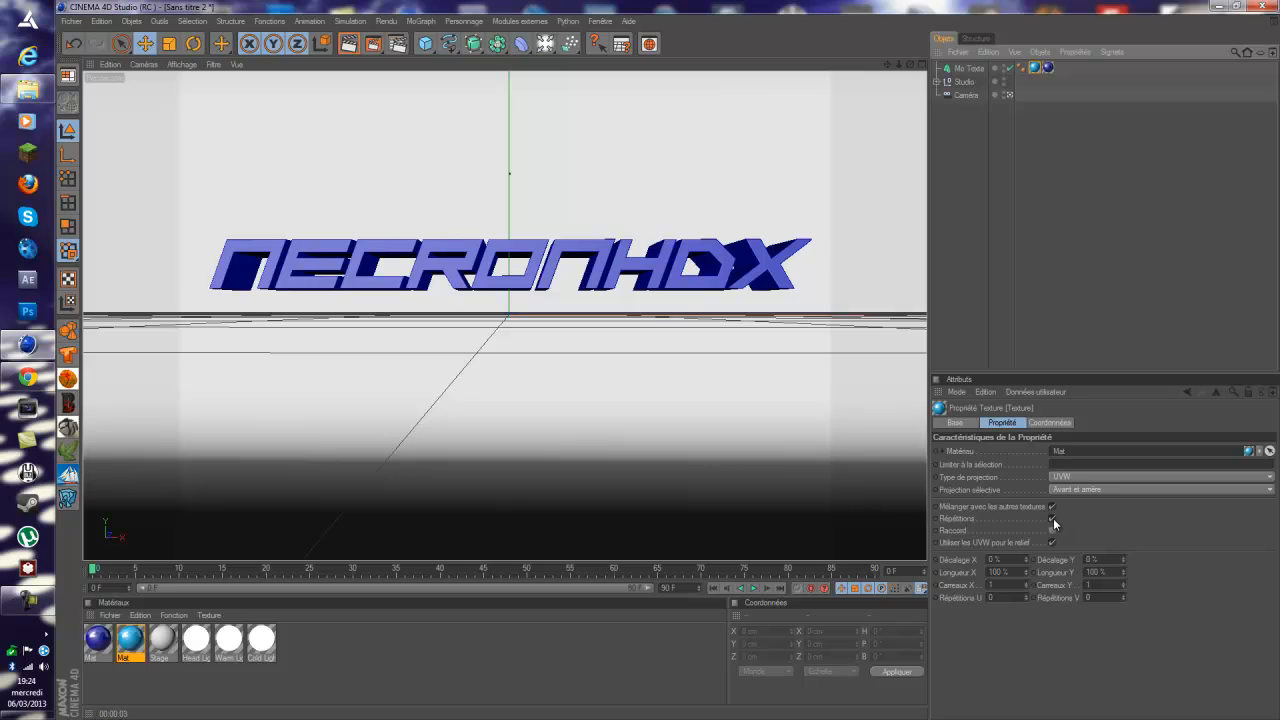
# Enable Mélanger avec les autres textures on the text's dark blue texture tag and render the view to check the blended materials.
pyautogui.click(1047, 68)
pyautogui.click(1051, 506)
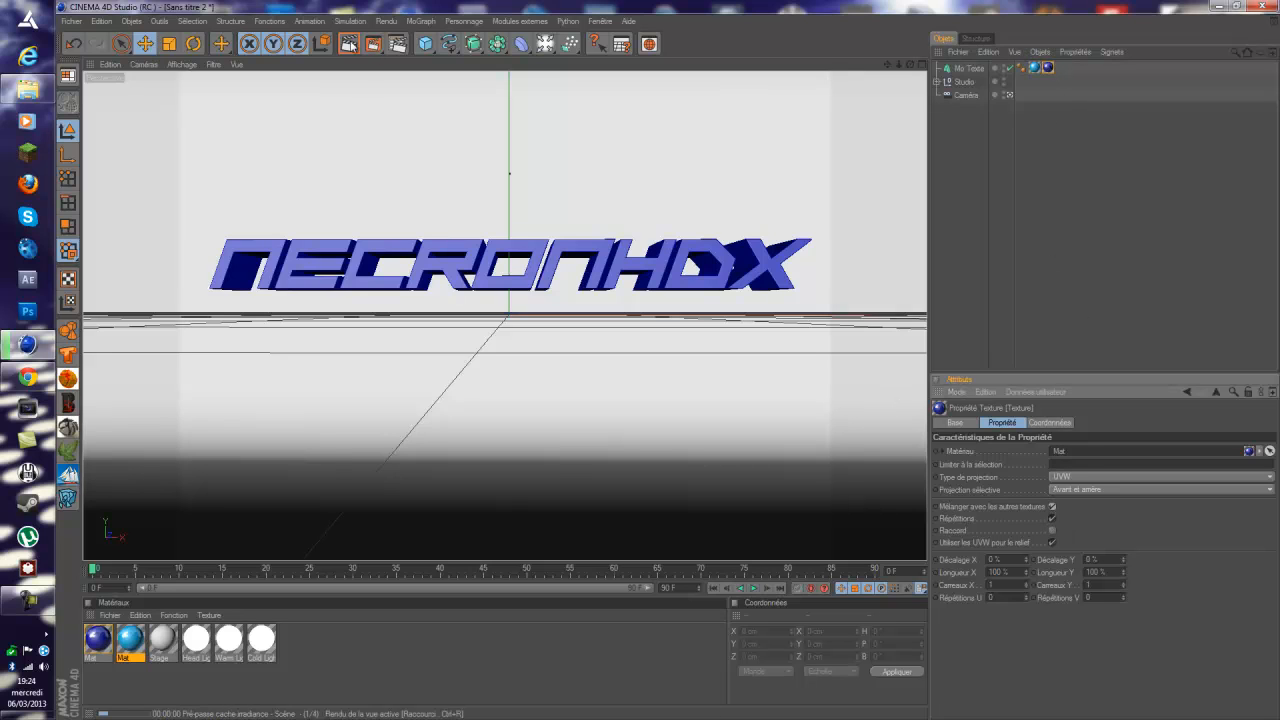
pyautogui.click(349, 44)
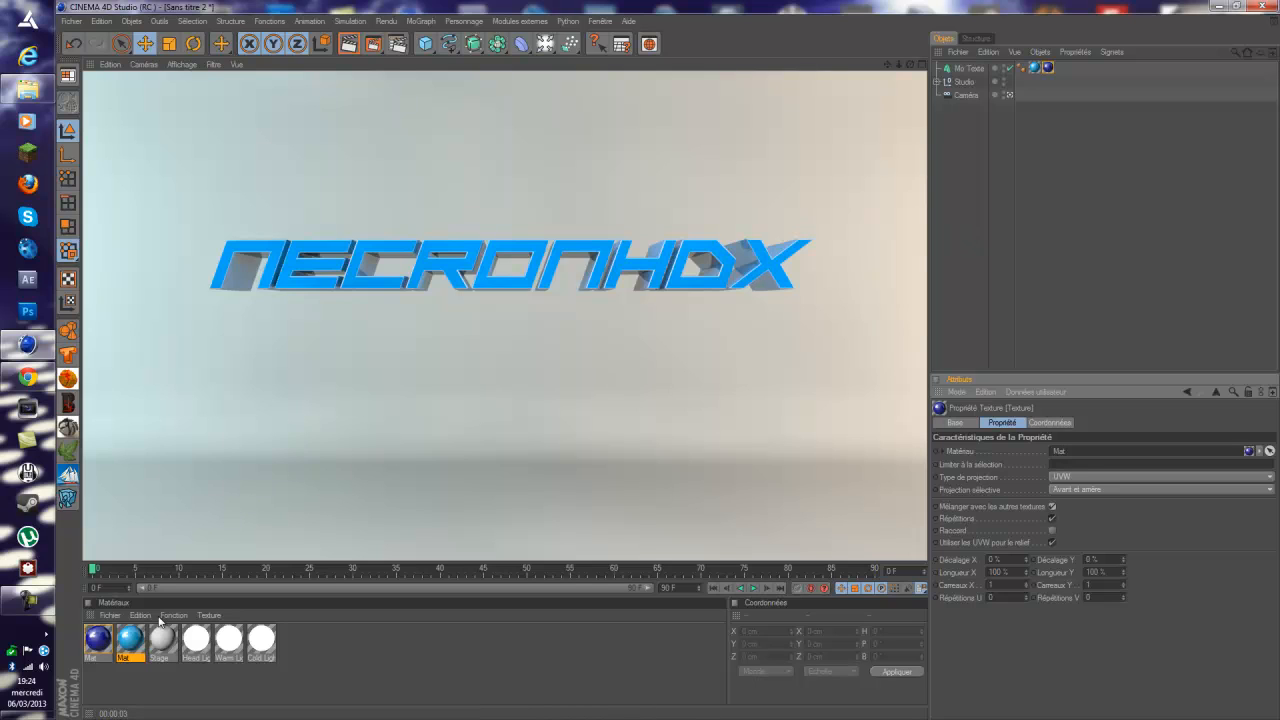
pyautogui.click(444, 688)
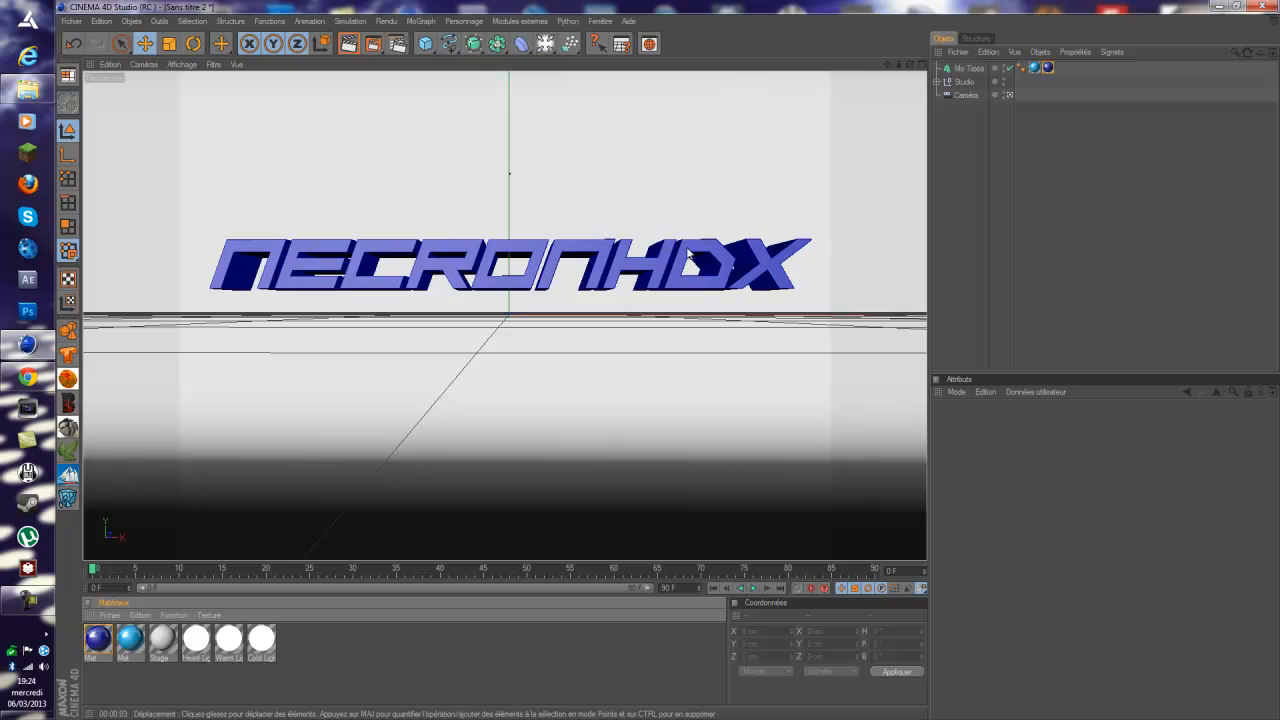
pyautogui.hotkey('ctrl', 'r')
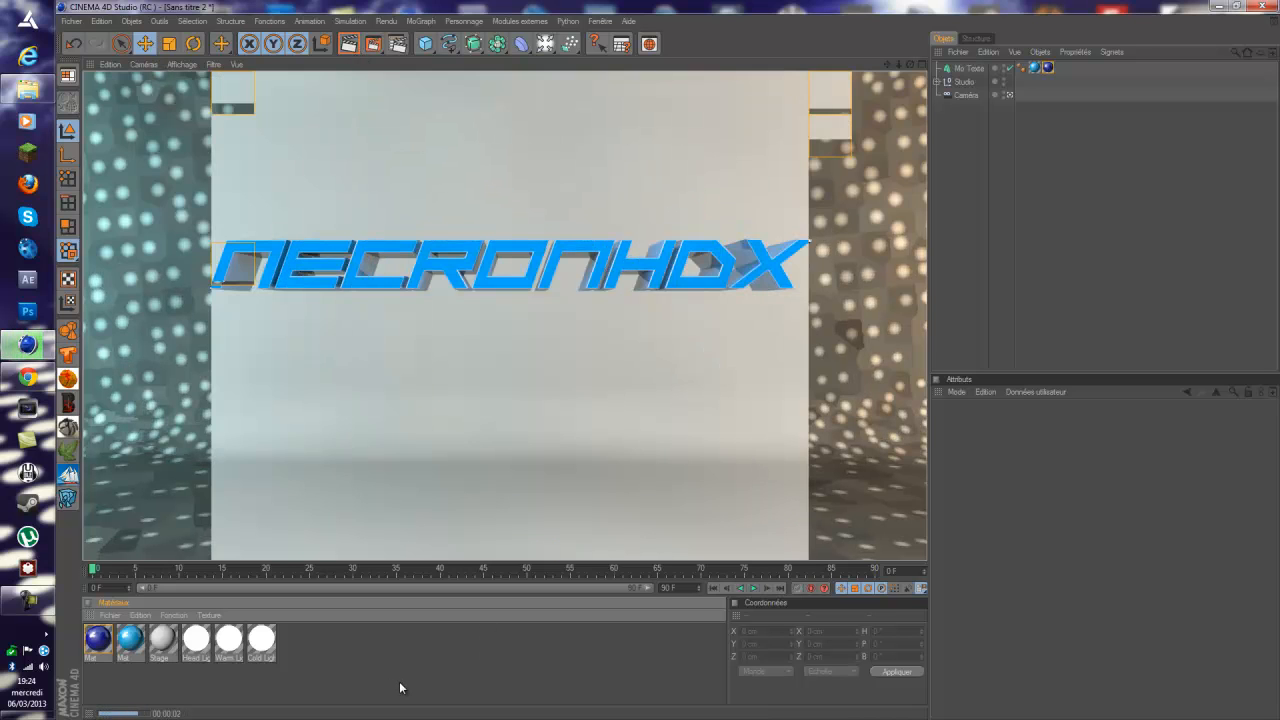
pyautogui.click(313, 648)
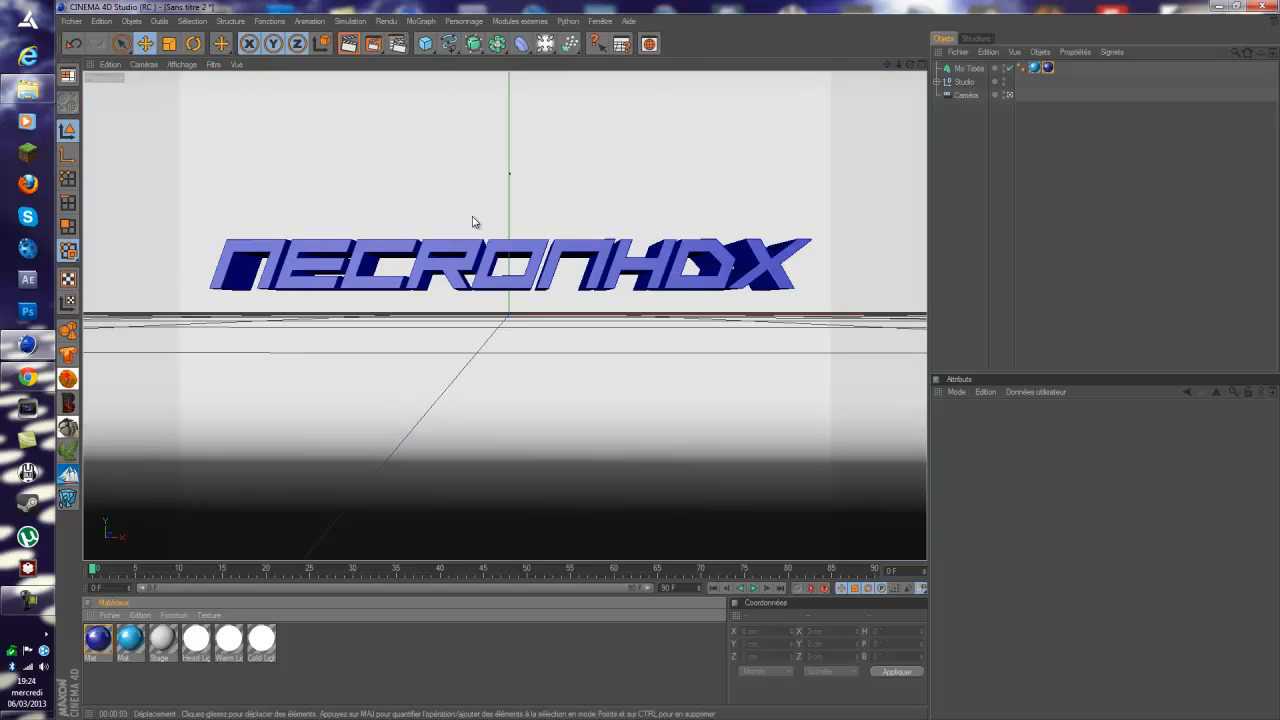
# Make the Mo Texte object editable and select all of its sub-objects, down to the letters' caps and roundings.
pyautogui.click(967, 69)
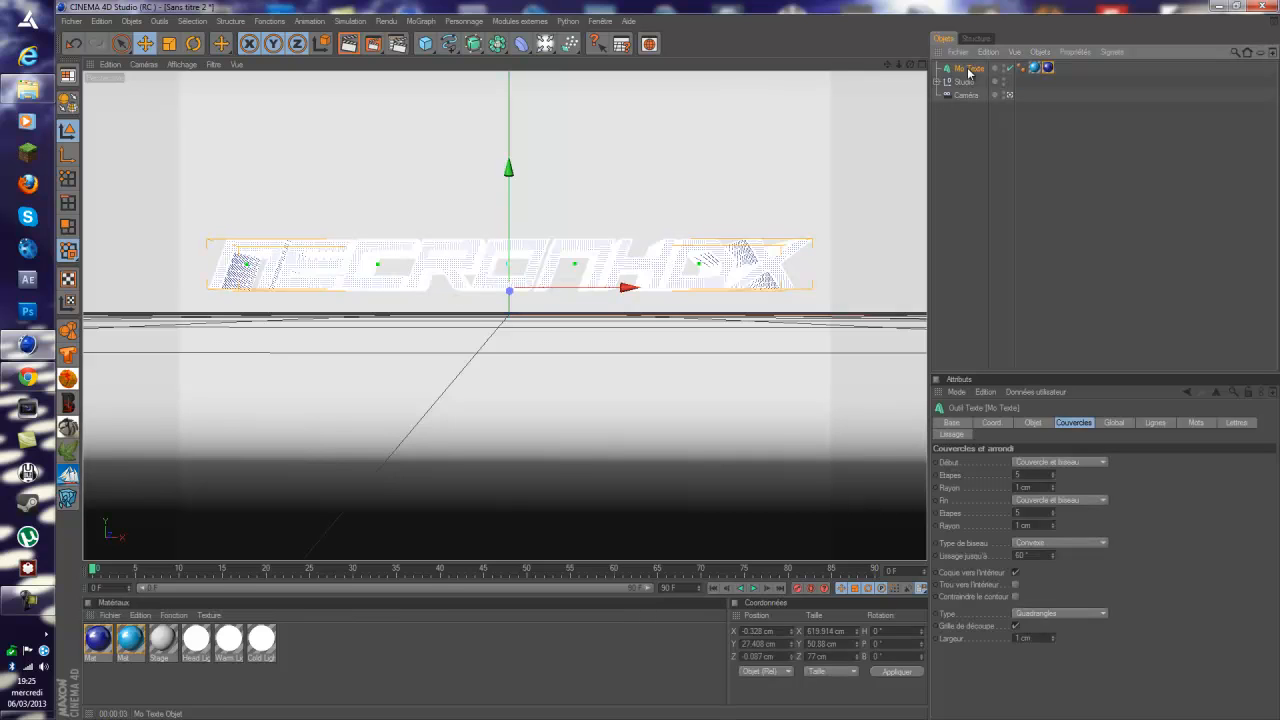
pyautogui.press('c')
pyautogui.rightClick(966, 73)
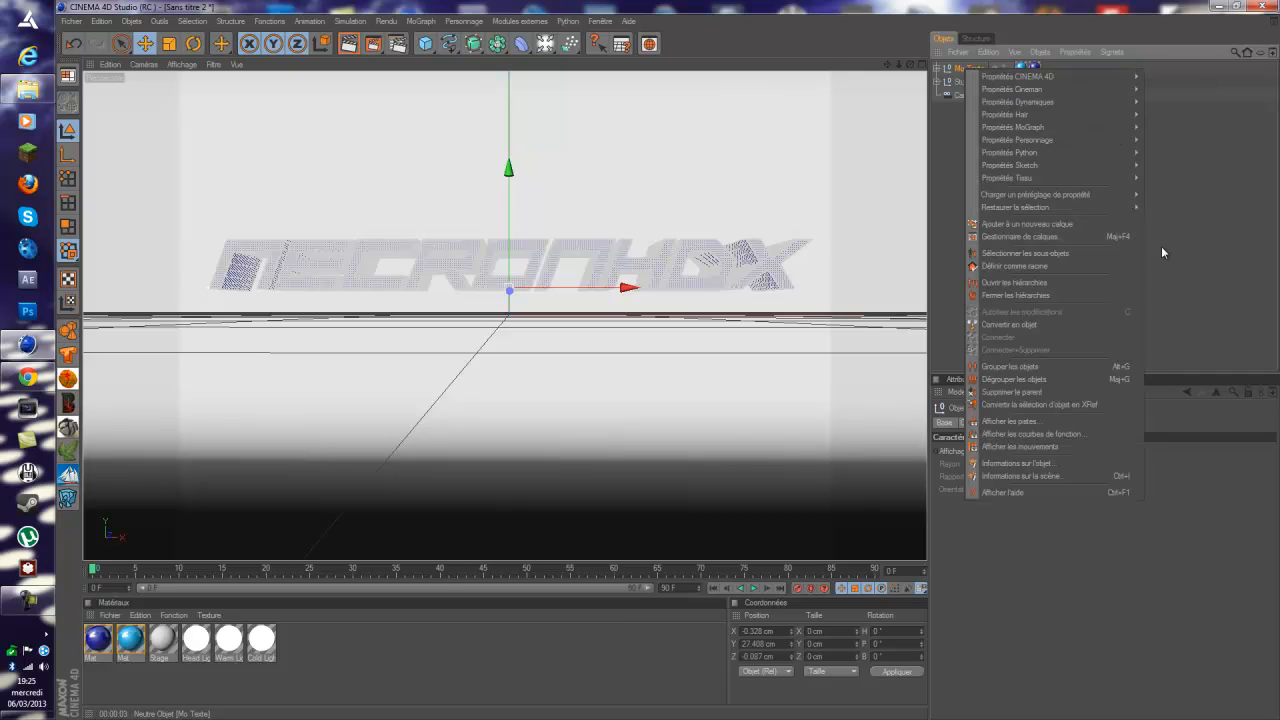
pyautogui.click(1040, 254)
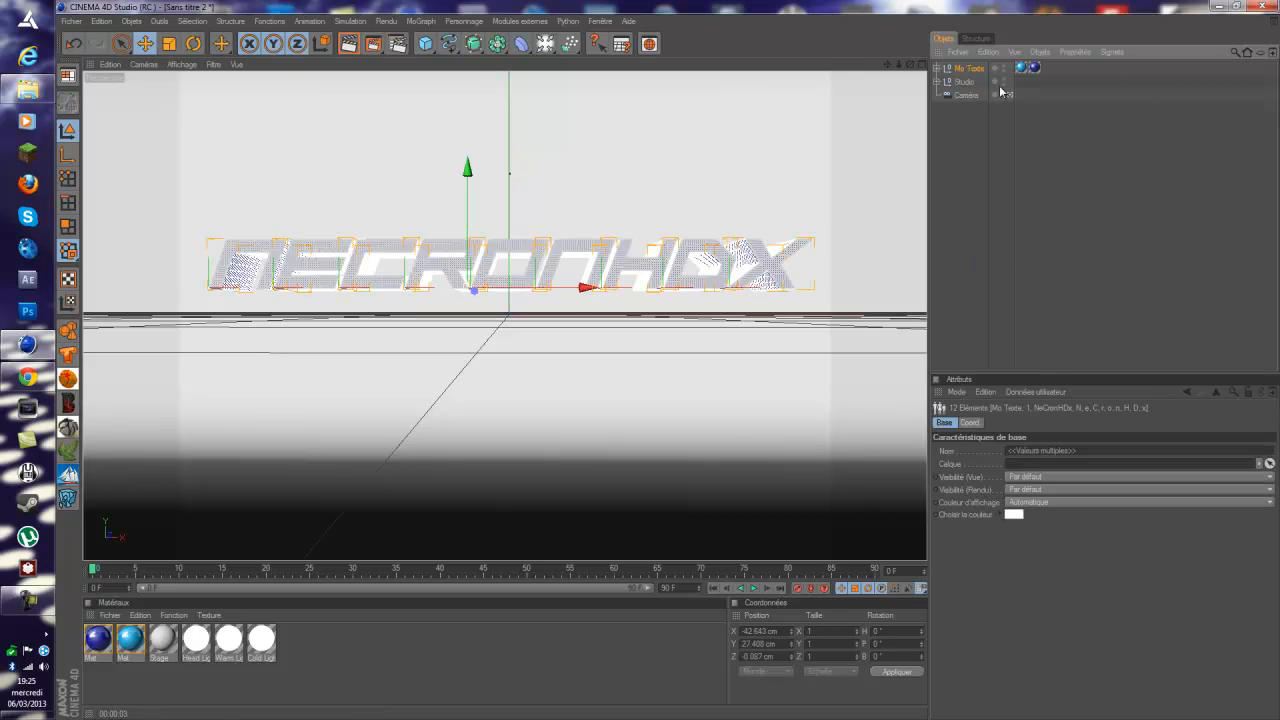
pyautogui.rightClick(968, 70)
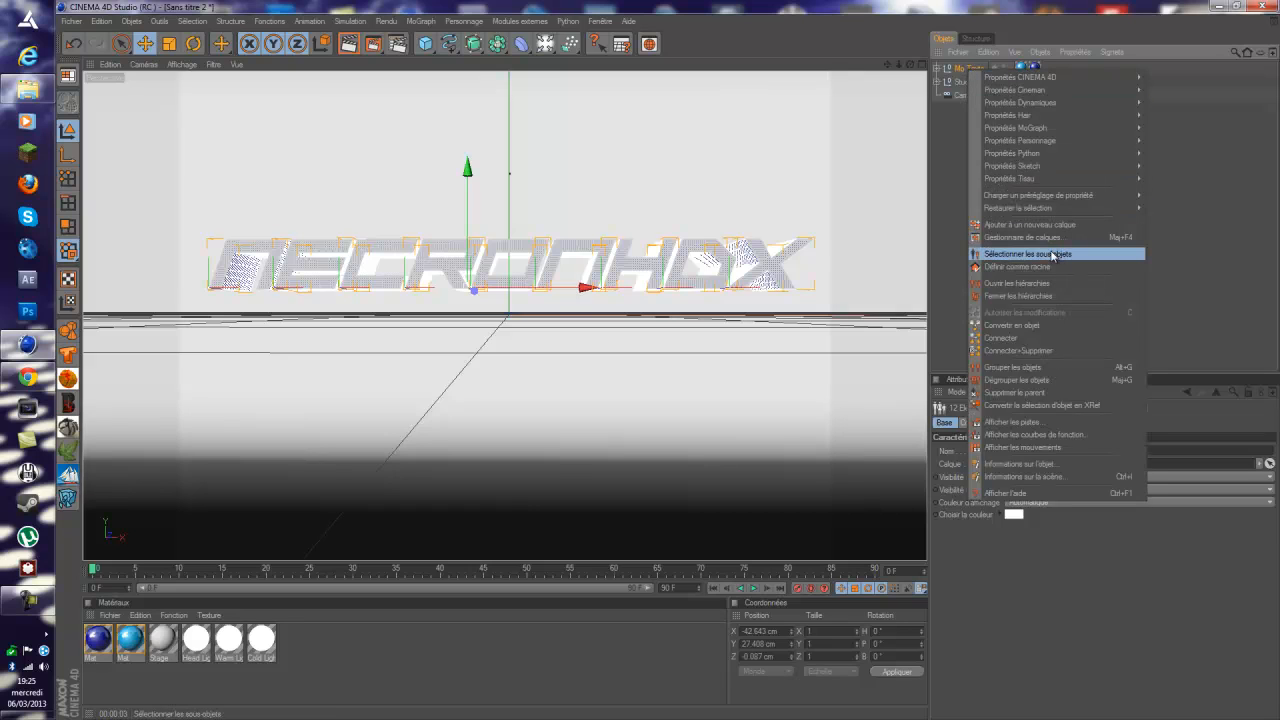
pyautogui.click(1052, 255)
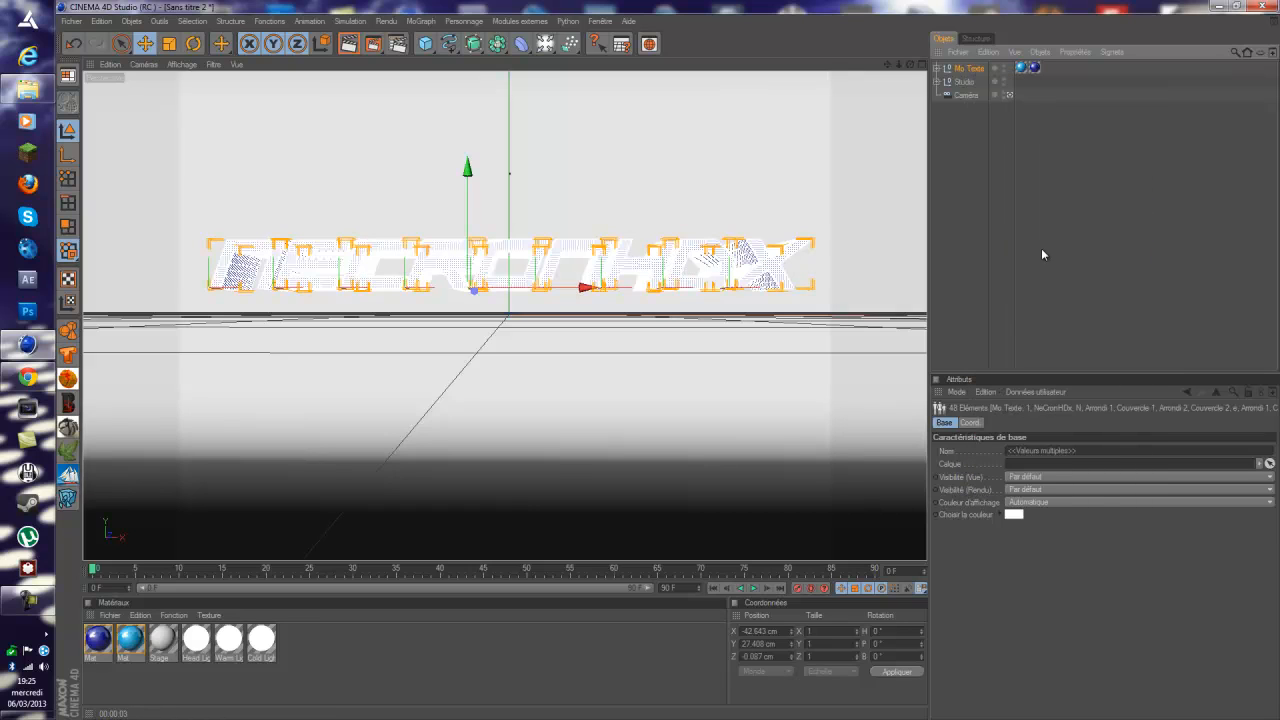
# Merge the selected text parts into one polygon object with Connecter+Supprimer.
pyautogui.rightClick(969, 74)
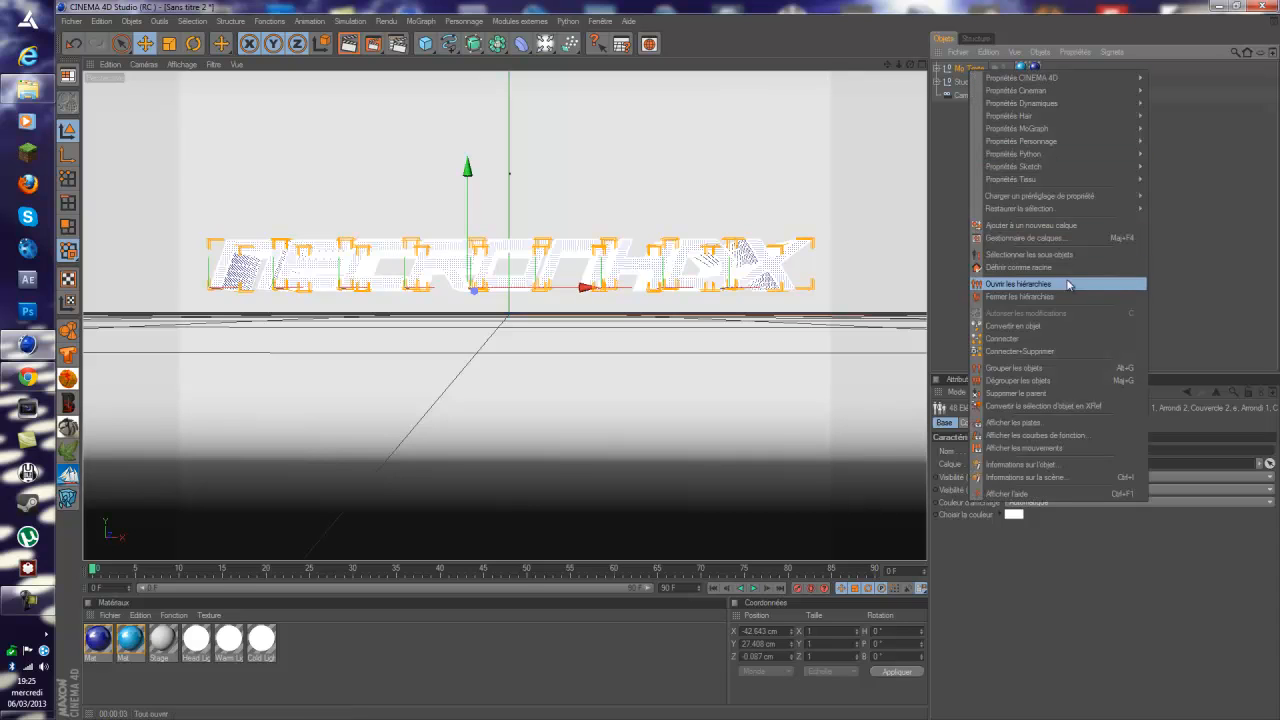
pyautogui.click(1040, 352)
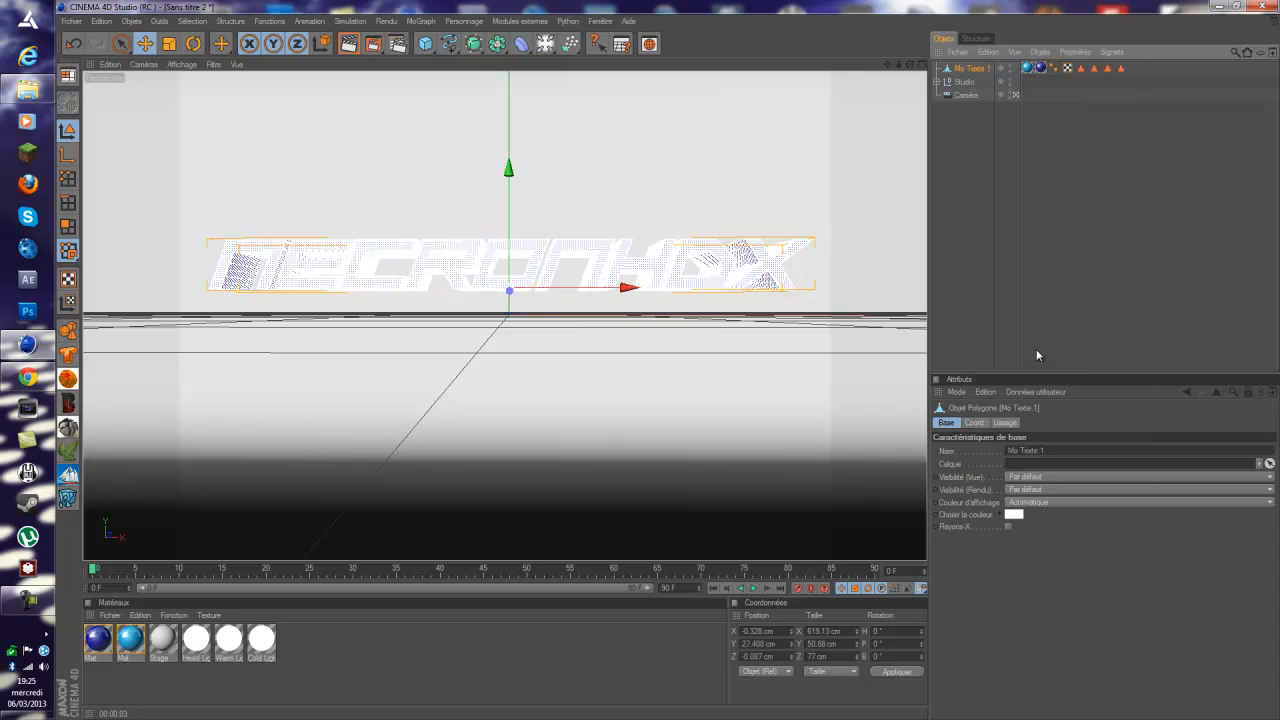
pyautogui.click(971, 186)
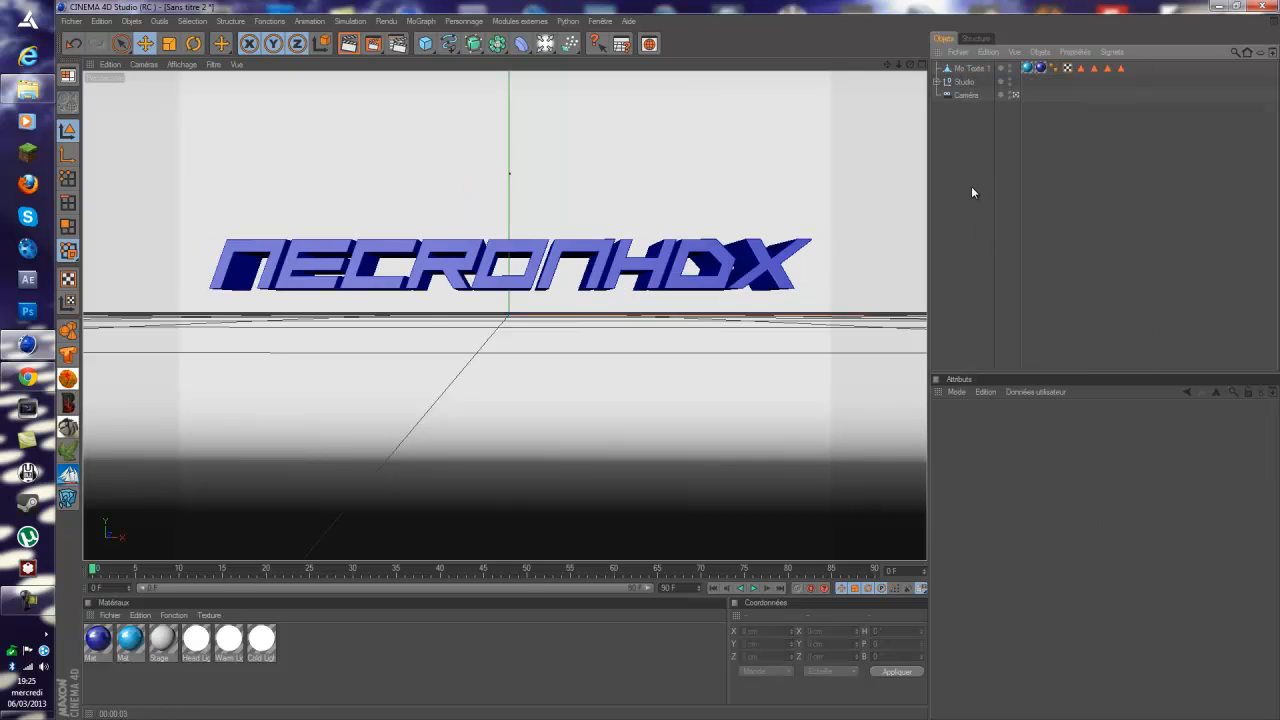
pyautogui.click(966, 68)
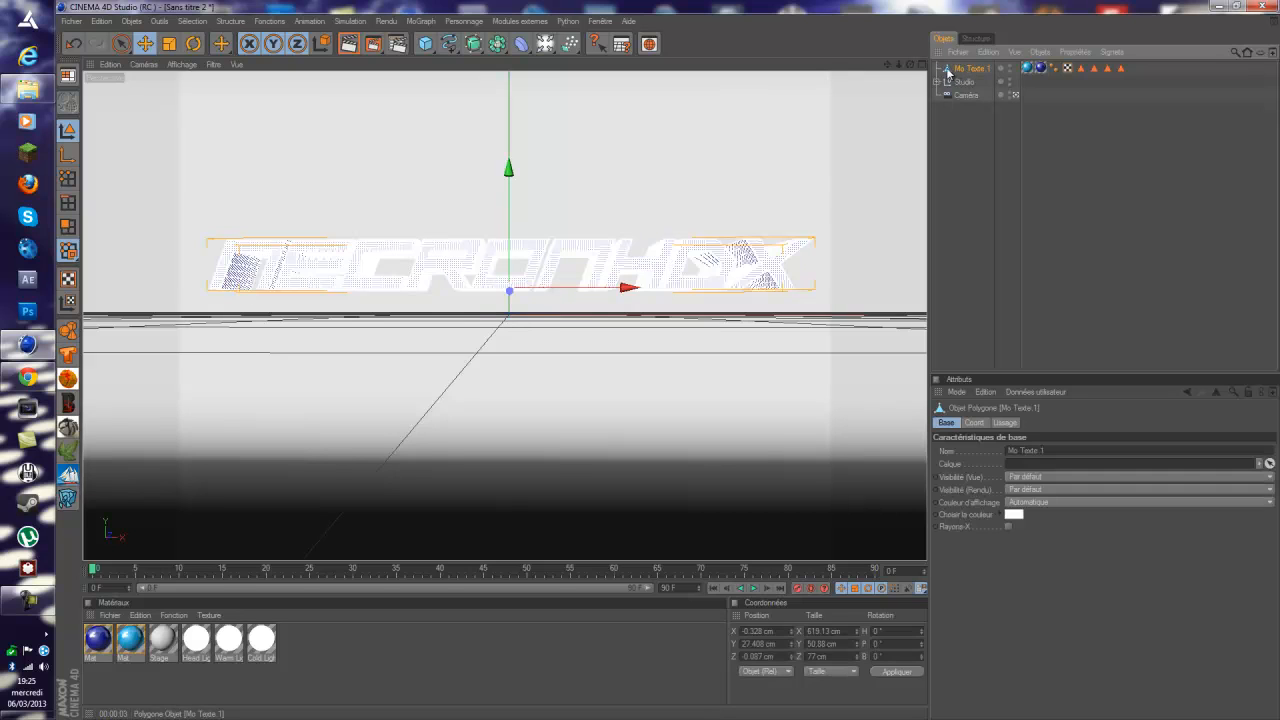
pyautogui.click(966, 134)
pyautogui.moveTo(1140, 69); pyautogui.dragTo(1066, 73)
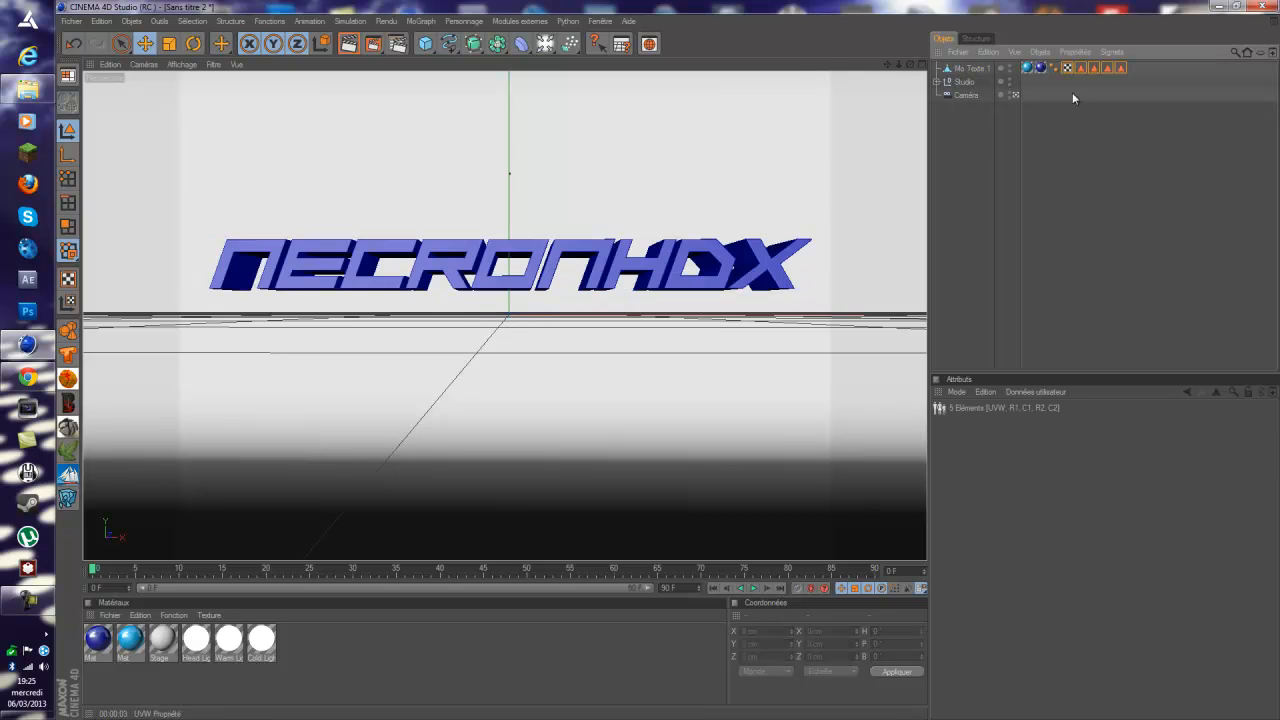
pyautogui.click(1084, 137)
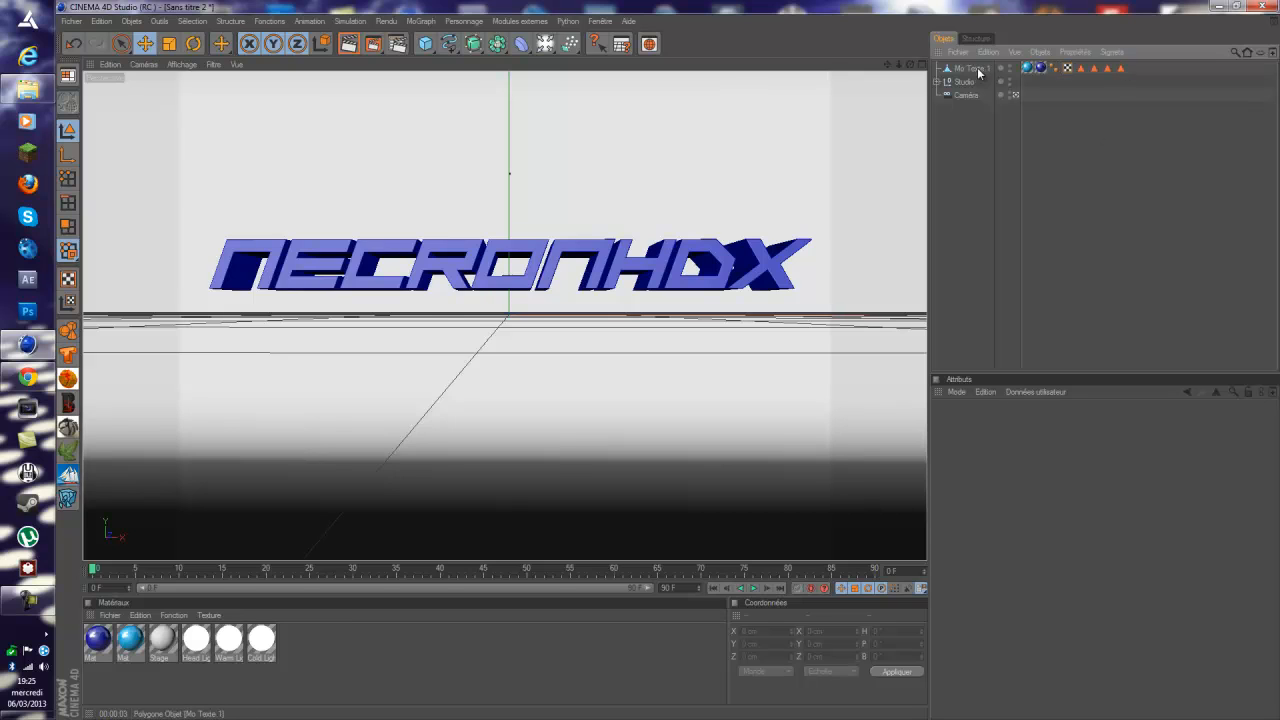
# Select the merged text object, leave the scene camera for the free perspective view and switch to polygon mode.
pyautogui.click(968, 68)
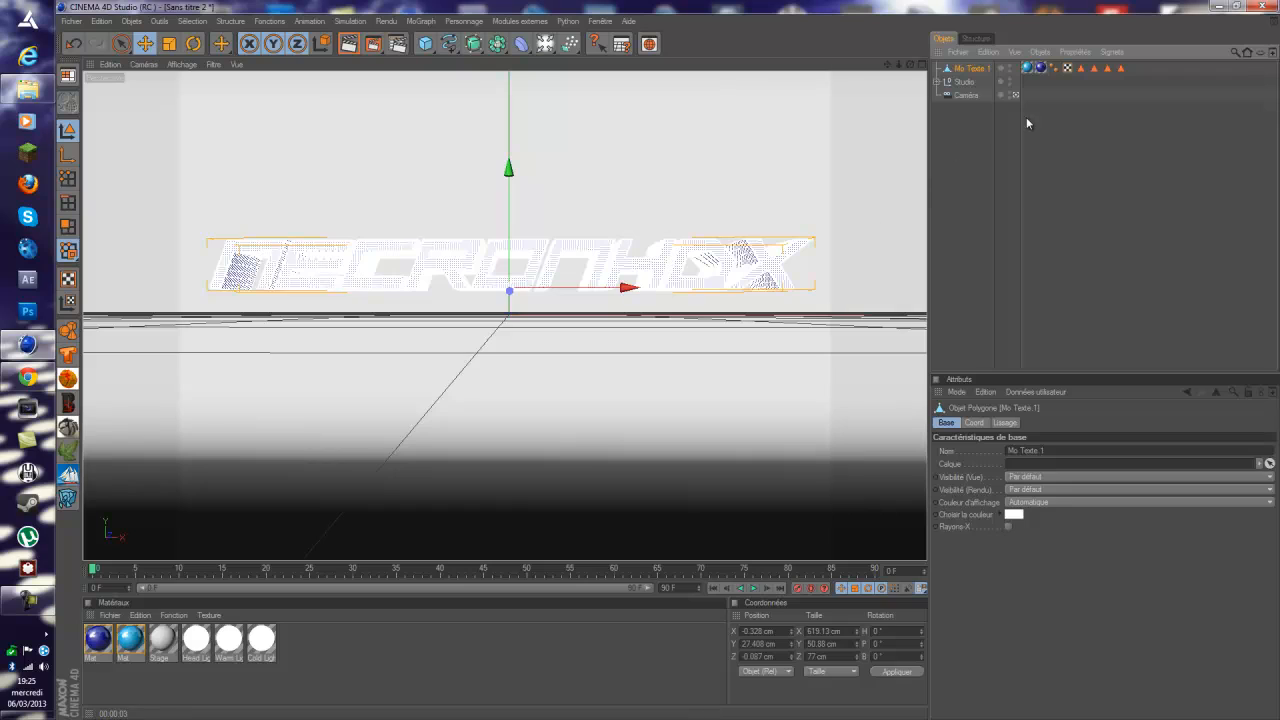
pyautogui.click(1015, 94)
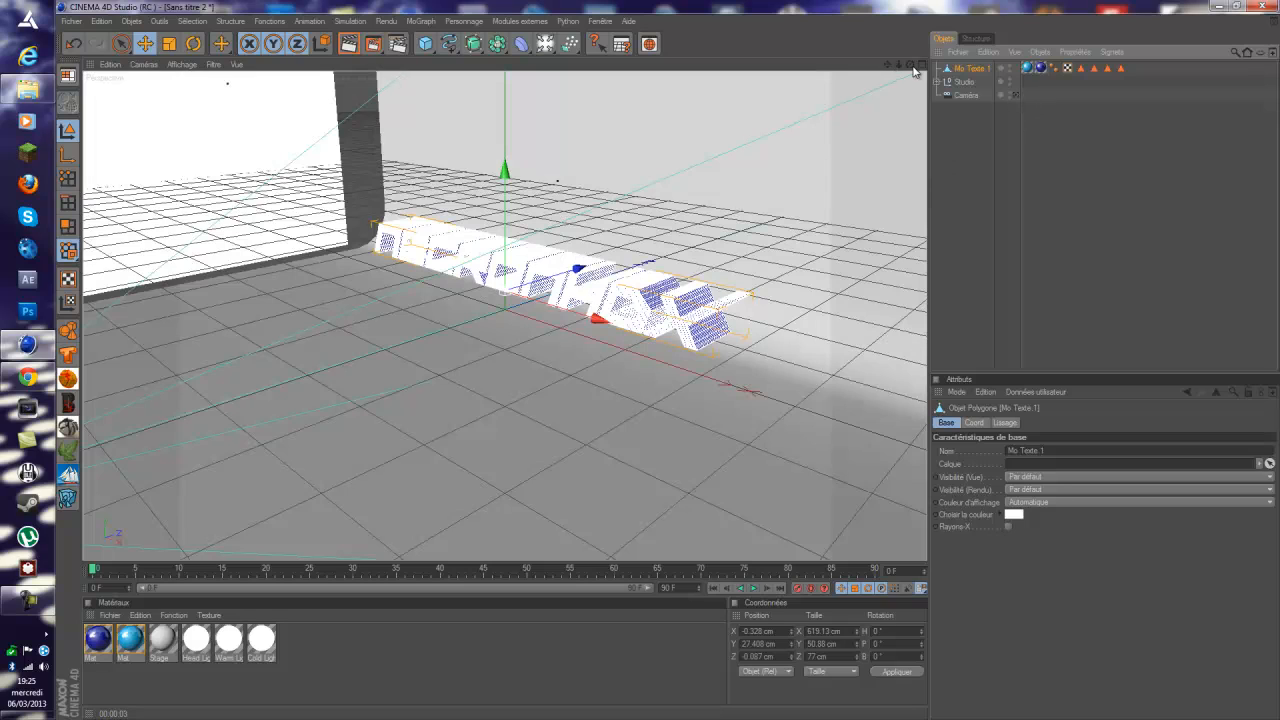
pyautogui.moveTo(710, 206)
pyautogui.keyDown('alt'); pyautogui.mouseDown()
pyautogui.moveTo(611, 366)
pyautogui.moveTo(677, 366)
pyautogui.moveTo(727, 222)
pyautogui.mouseUp(); pyautogui.keyUp('alt')
pyautogui.scroll(4, 727, 222)
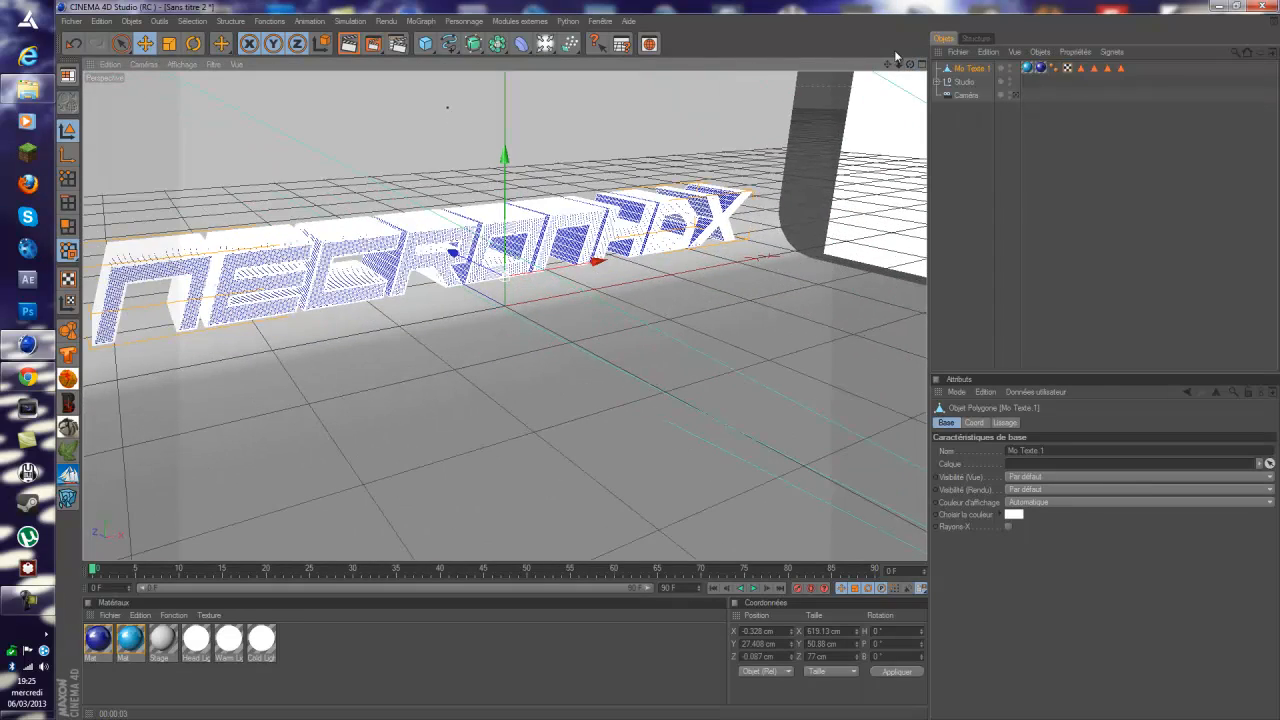
pyautogui.moveTo(888, 65); pyautogui.dragTo(669, 359)
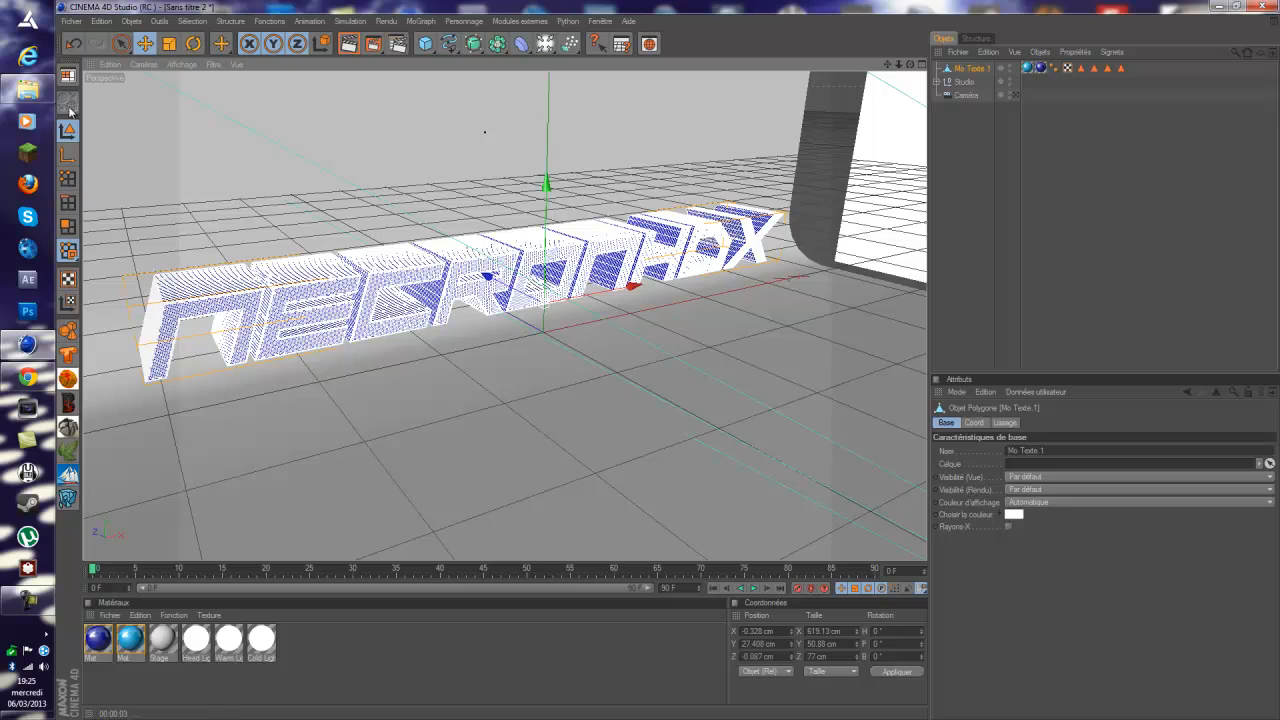
pyautogui.click(66, 228)
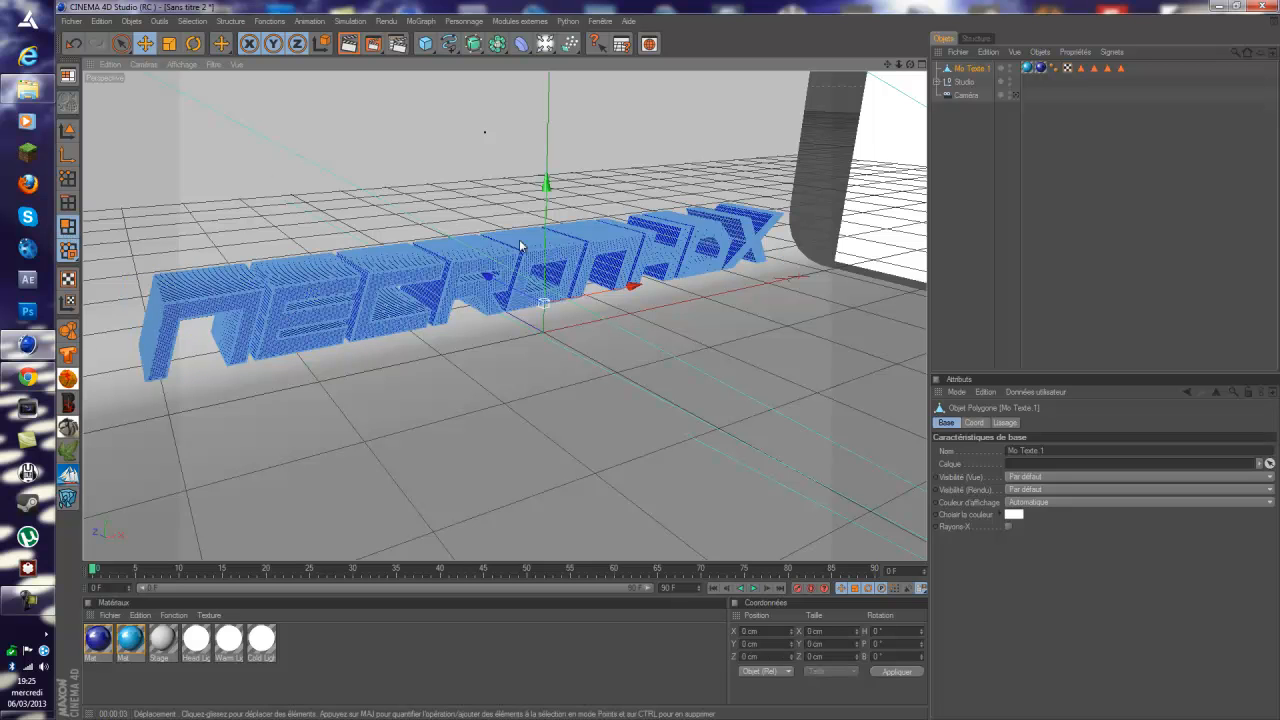
# Brush-select scattered patches of polygons over the front, side and inner faces of the first letter N.
pyautogui.keyDown('alt'); pyautogui.moveTo(245, 345); pyautogui.dragTo(905, 152, button='right'); pyautogui.keyUp('alt')
pyautogui.moveTo(887, 65); pyautogui.dragTo(348, 257)
pyautogui.moveTo(894, 65); pyautogui.dragTo(753, 119)
pyautogui.moveTo(886, 65); pyautogui.dragTo(666, 360)
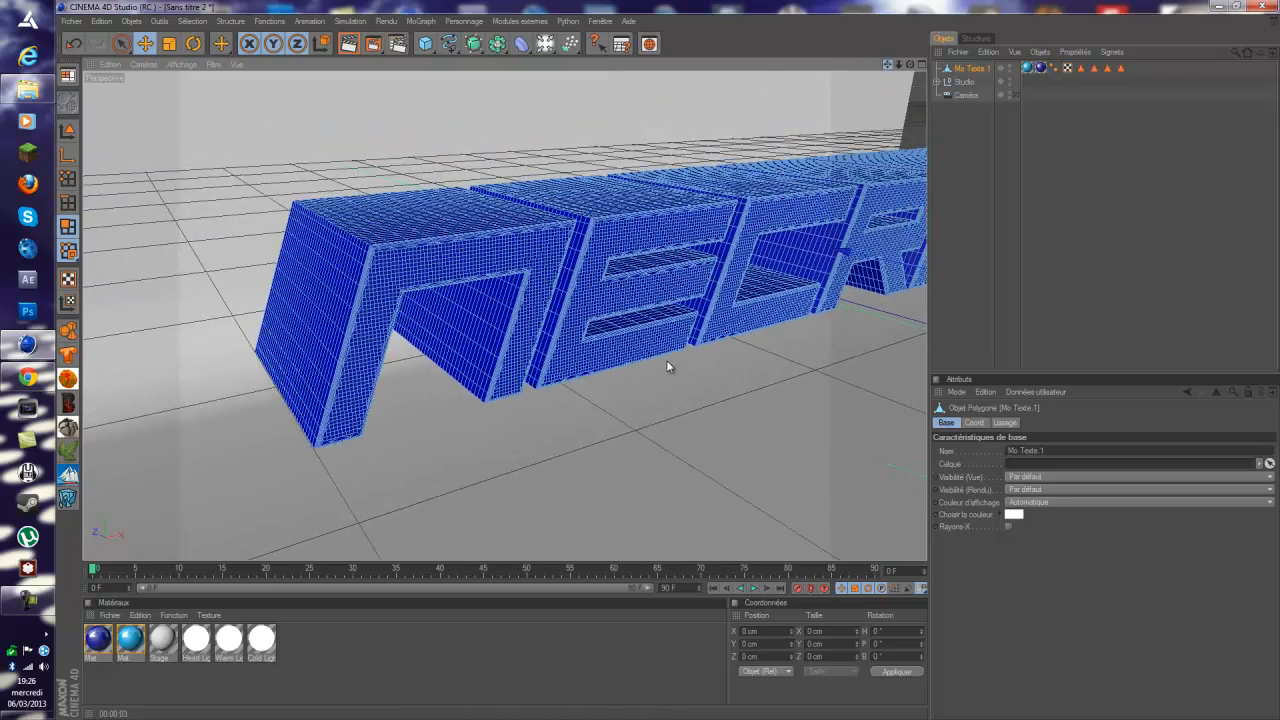
pyautogui.click(120, 44)
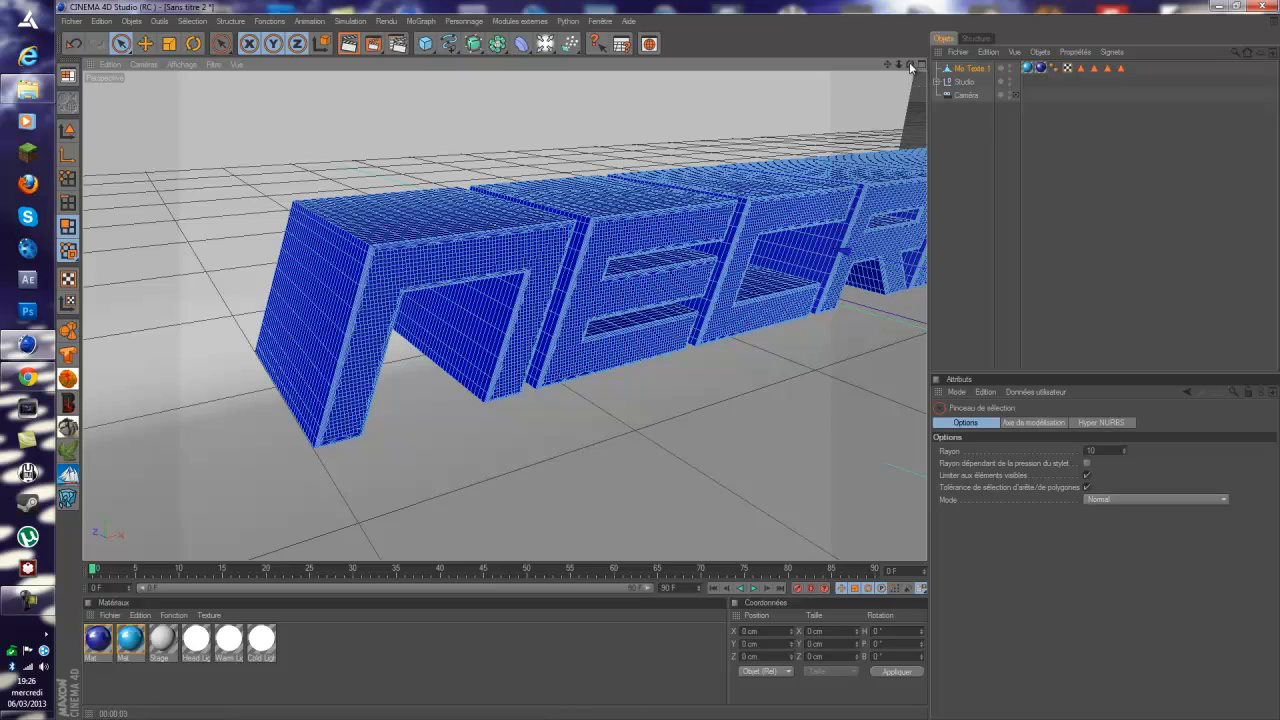
pyautogui.moveTo(909, 62); pyautogui.dragTo(668, 361)
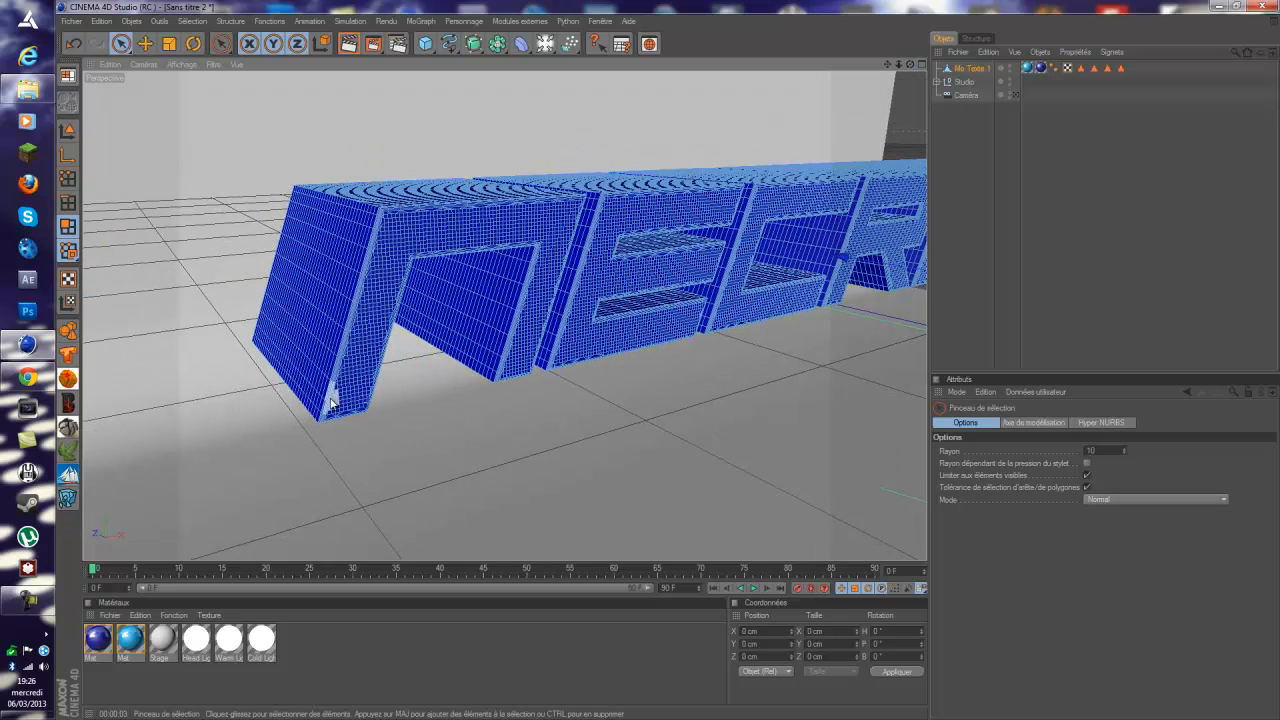
pyautogui.moveTo(337, 400); pyautogui.dragTo(376, 378)
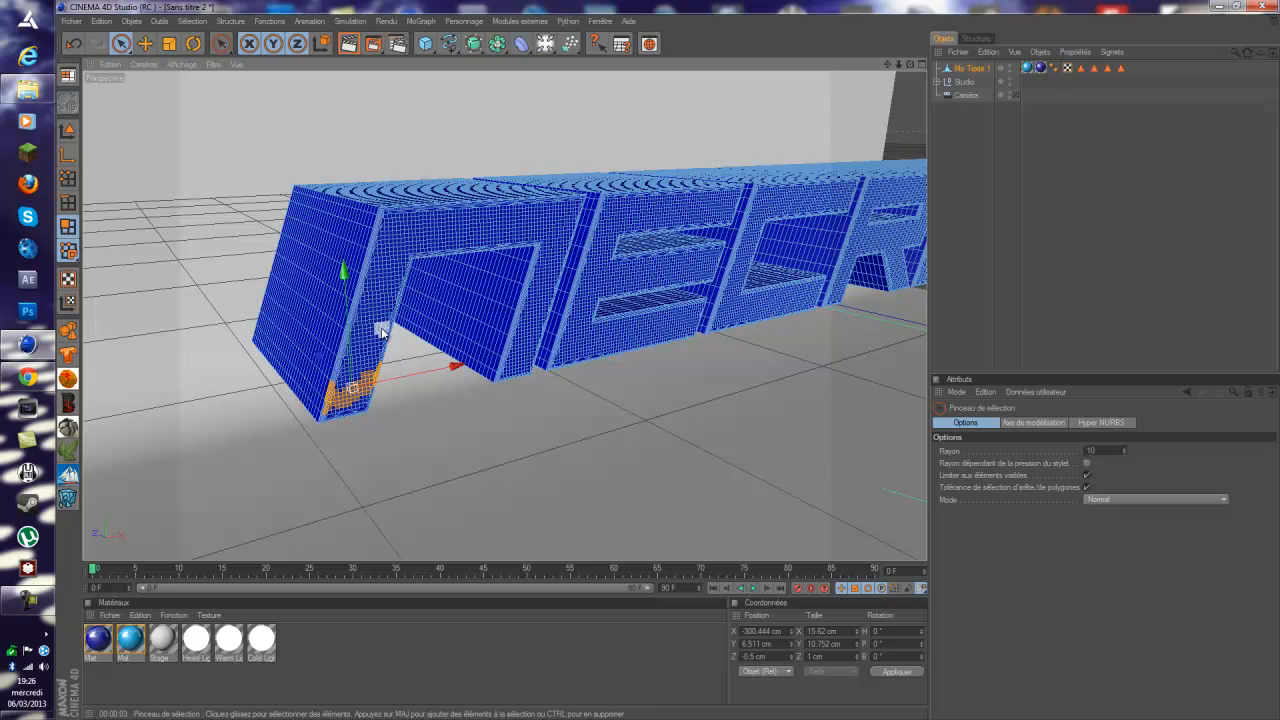
pyautogui.keyDown('shift'); pyautogui.moveTo(384, 328); pyautogui.dragTo(328, 340); pyautogui.keyUp('shift')
pyautogui.moveTo(352, 271); pyautogui.dragTo(405, 262)
pyautogui.moveTo(363, 391)
pyautogui.keyDown('shift'); pyautogui.mouseDown()
pyautogui.moveTo(322, 392)
pyautogui.moveTo(340, 372)
pyautogui.moveTo(330, 335)
pyautogui.mouseUp(); pyautogui.keyUp('shift')
pyautogui.moveTo(434, 226)
pyautogui.keyDown('shift'); pyautogui.mouseDown()
pyautogui.moveTo(405, 206)
pyautogui.moveTo(490, 243)
pyautogui.moveTo(522, 208)
pyautogui.mouseUp(); pyautogui.keyUp('shift')
pyautogui.moveTo(522, 264)
pyautogui.keyDown('shift'); pyautogui.mouseDown()
pyautogui.moveTo(512, 282)
pyautogui.moveTo(474, 290)
pyautogui.mouseUp(); pyautogui.keyUp('shift')
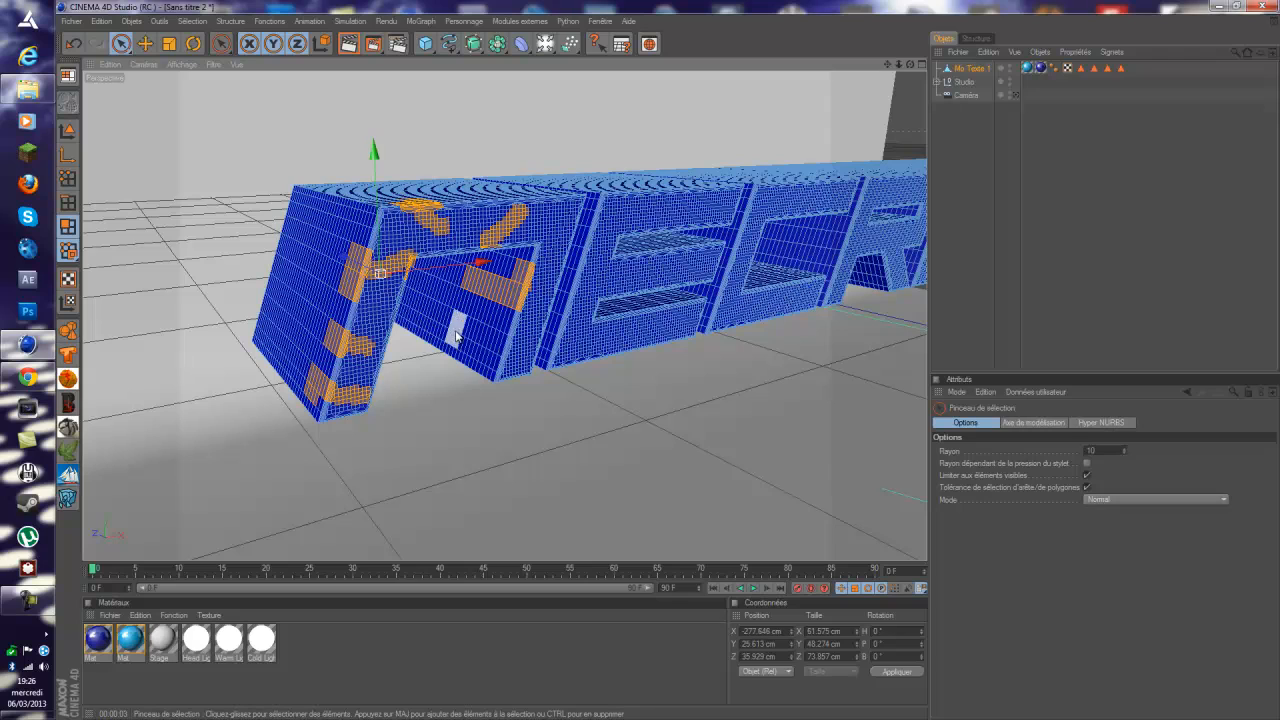
# Add scattered polygon patches on the N's second leg, across the letter E and over the N's outer side to the selection.
pyautogui.moveTo(466, 351)
pyautogui.keyDown('shift'); pyautogui.mouseDown()
pyautogui.moveTo(516, 360)
pyautogui.moveTo(600, 214)
pyautogui.moveTo(571, 223)
pyautogui.moveTo(563, 251)
pyautogui.moveTo(606, 266)
pyautogui.moveTo(609, 343)
pyautogui.moveTo(597, 294)
pyautogui.moveTo(600, 335)
pyautogui.mouseUp(); pyautogui.keyUp('shift')
pyautogui.moveTo(564, 375)
pyautogui.keyDown('shift'); pyautogui.mouseDown()
pyautogui.moveTo(590, 343)
pyautogui.moveTo(682, 351)
pyautogui.moveTo(694, 272)
pyautogui.moveTo(651, 249)
pyautogui.moveTo(652, 285)
pyautogui.moveTo(730, 188)
pyautogui.moveTo(693, 238)
pyautogui.moveTo(705, 192)
pyautogui.moveTo(665, 205)
pyautogui.moveTo(585, 190)
pyautogui.mouseUp(); pyautogui.keyUp('shift')
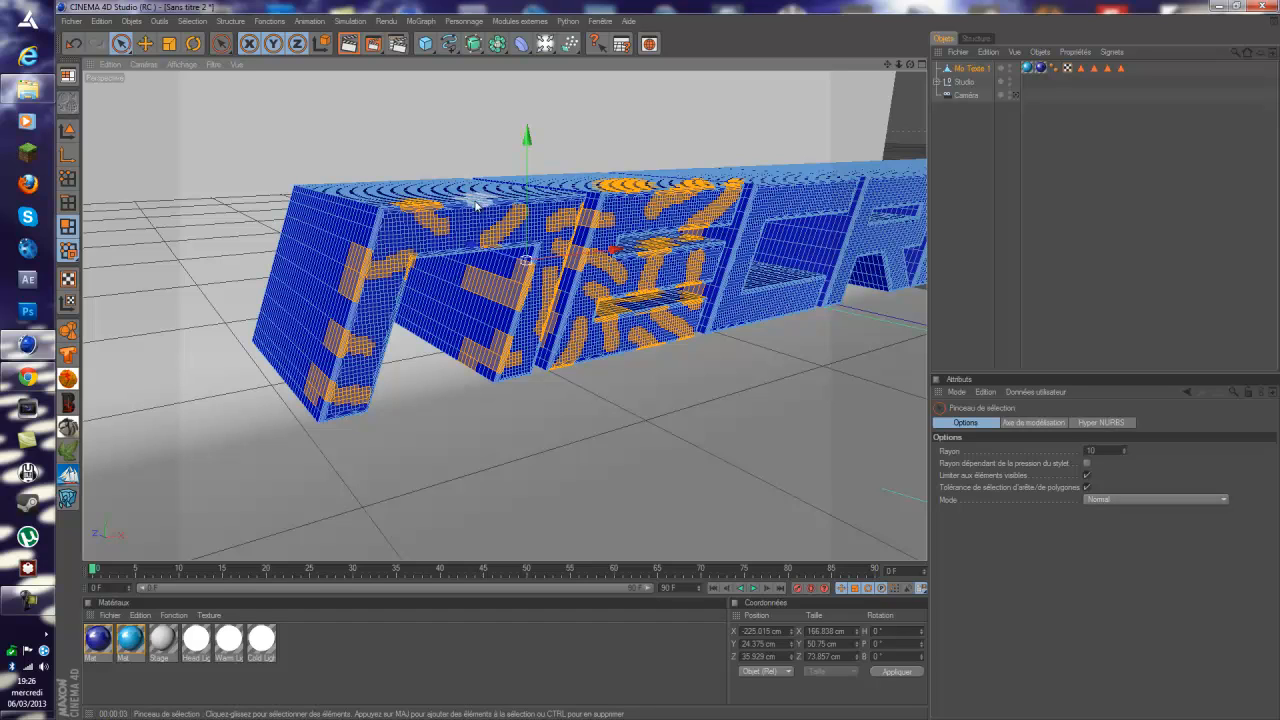
pyautogui.keyDown('shift'); pyautogui.moveTo(477, 206); pyautogui.dragTo(469, 216); pyautogui.keyUp('shift')
pyautogui.moveTo(427, 312)
pyautogui.keyDown('shift'); pyautogui.mouseDown()
pyautogui.moveTo(438, 335)
pyautogui.moveTo(428, 317)
pyautogui.moveTo(440, 266)
pyautogui.mouseUp(); pyautogui.keyUp('shift')
pyautogui.moveTo(423, 290)
pyautogui.keyDown('shift'); pyautogui.mouseDown()
pyautogui.moveTo(336, 248)
pyautogui.moveTo(336, 218)
pyautogui.moveTo(308, 243)
pyautogui.moveTo(312, 287)
pyautogui.moveTo(290, 350)
pyautogui.moveTo(260, 340)
pyautogui.moveTo(282, 296)
pyautogui.moveTo(270, 245)
pyautogui.moveTo(293, 195)
pyautogui.mouseUp(); pyautogui.keyUp('shift')
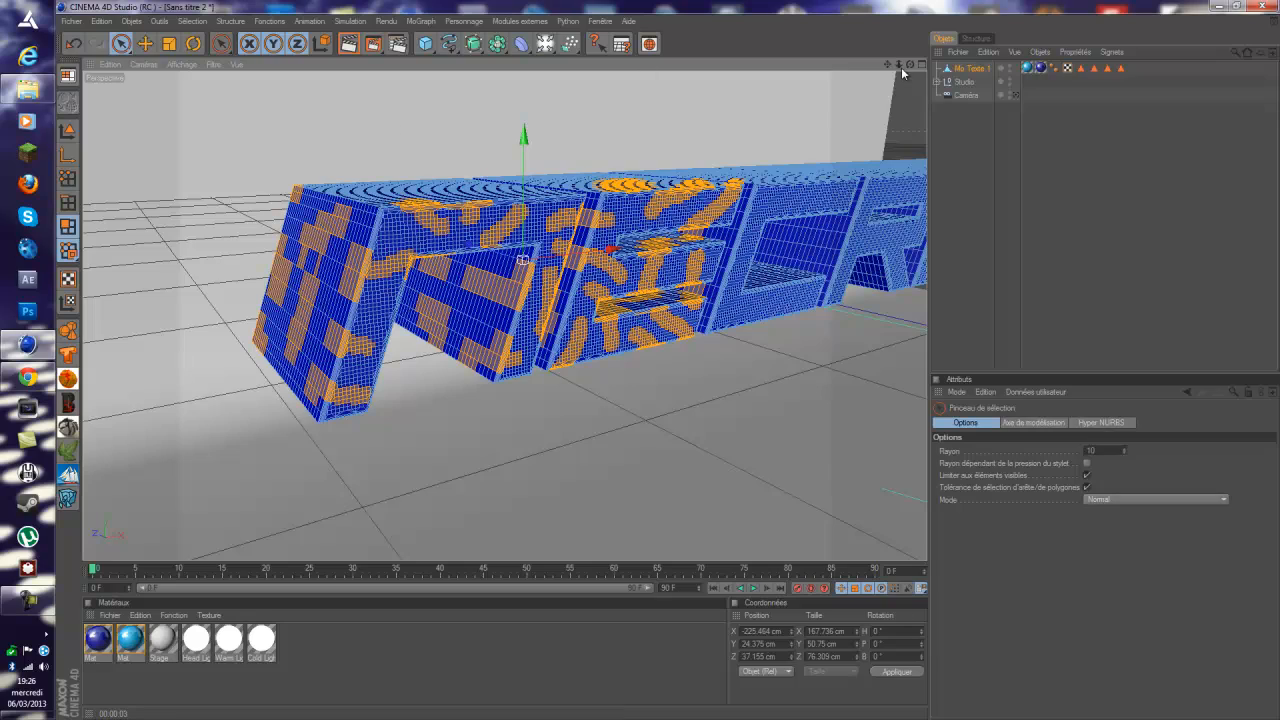
# Add polygon patches on the inner faces of the N and on the E's recesses to the selection.
pyautogui.moveTo(910, 64); pyautogui.dragTo(671, 356)
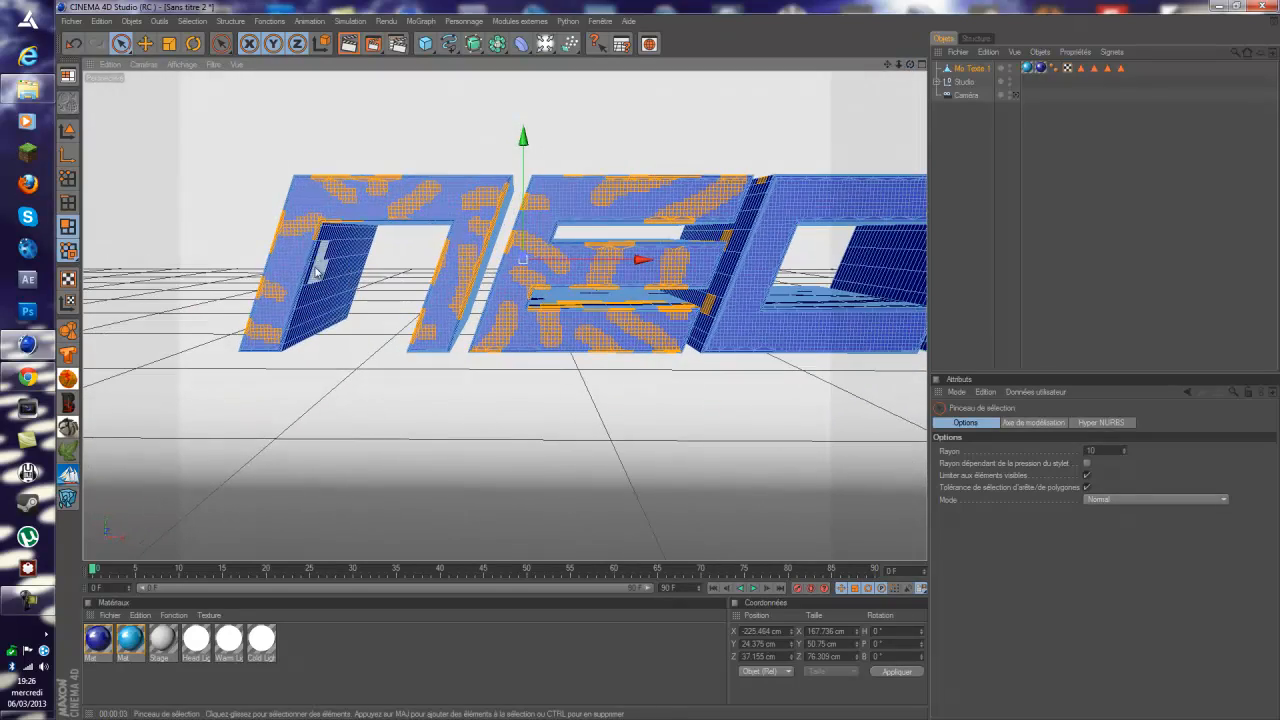
pyautogui.moveTo(322, 264)
pyautogui.keyDown('shift'); pyautogui.mouseDown()
pyautogui.moveTo(292, 264)
pyautogui.moveTo(352, 252)
pyautogui.moveTo(336, 336)
pyautogui.moveTo(322, 310)
pyautogui.moveTo(292, 322)
pyautogui.moveTo(284, 312)
pyautogui.moveTo(306, 296)
pyautogui.mouseUp(); pyautogui.keyUp('shift')
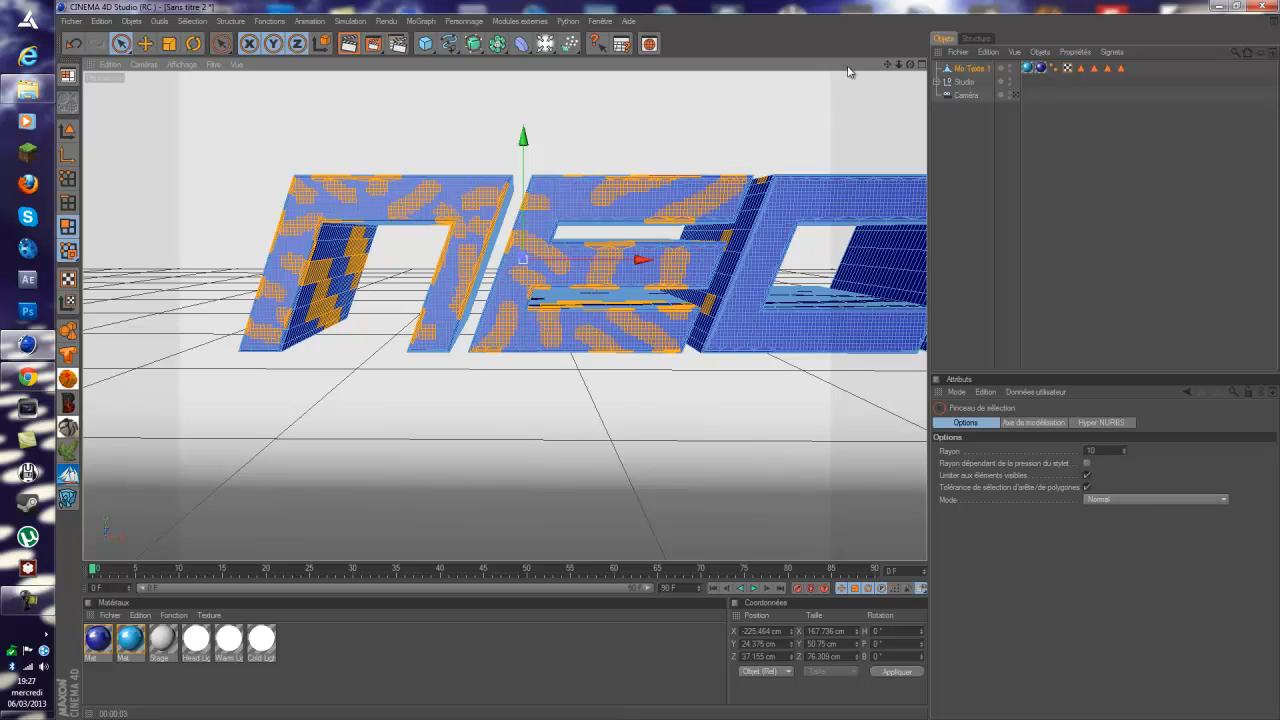
pyautogui.moveTo(887, 65); pyautogui.dragTo(737, 69)
pyautogui.keyDown('shift'); pyautogui.moveTo(398, 208); pyautogui.dragTo(398, 238); pyautogui.keyUp('shift')
pyautogui.keyDown('shift'); pyautogui.moveTo(462, 275); pyautogui.dragTo(451, 303); pyautogui.keyUp('shift')
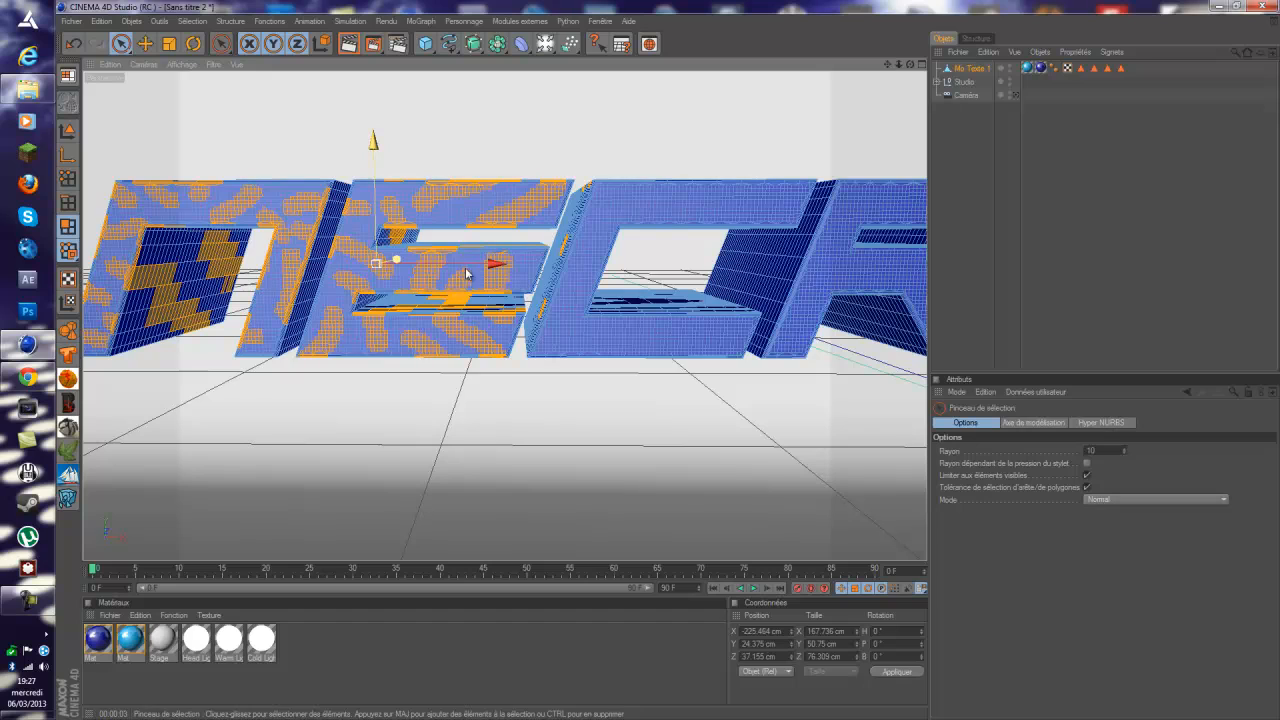
# Extend the scattered polygon selection over the C and R and across the remaining letters up to the X.
pyautogui.moveTo(534, 267)
pyautogui.keyDown('shift'); pyautogui.mouseDown()
pyautogui.moveTo(543, 246)
pyautogui.moveTo(595, 268)
pyautogui.moveTo(559, 270)
pyautogui.mouseUp(); pyautogui.keyUp('shift')
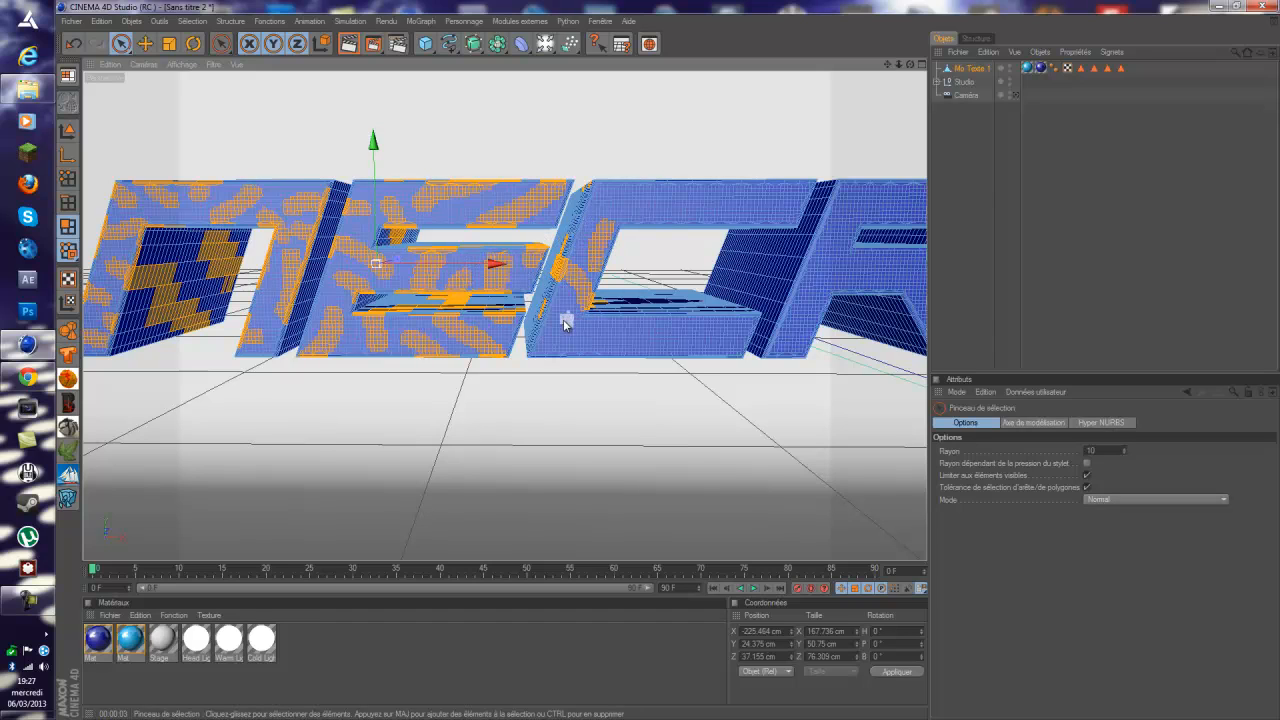
pyautogui.keyDown('shift'); pyautogui.moveTo(567, 320); pyautogui.dragTo(535, 312); pyautogui.keyUp('shift')
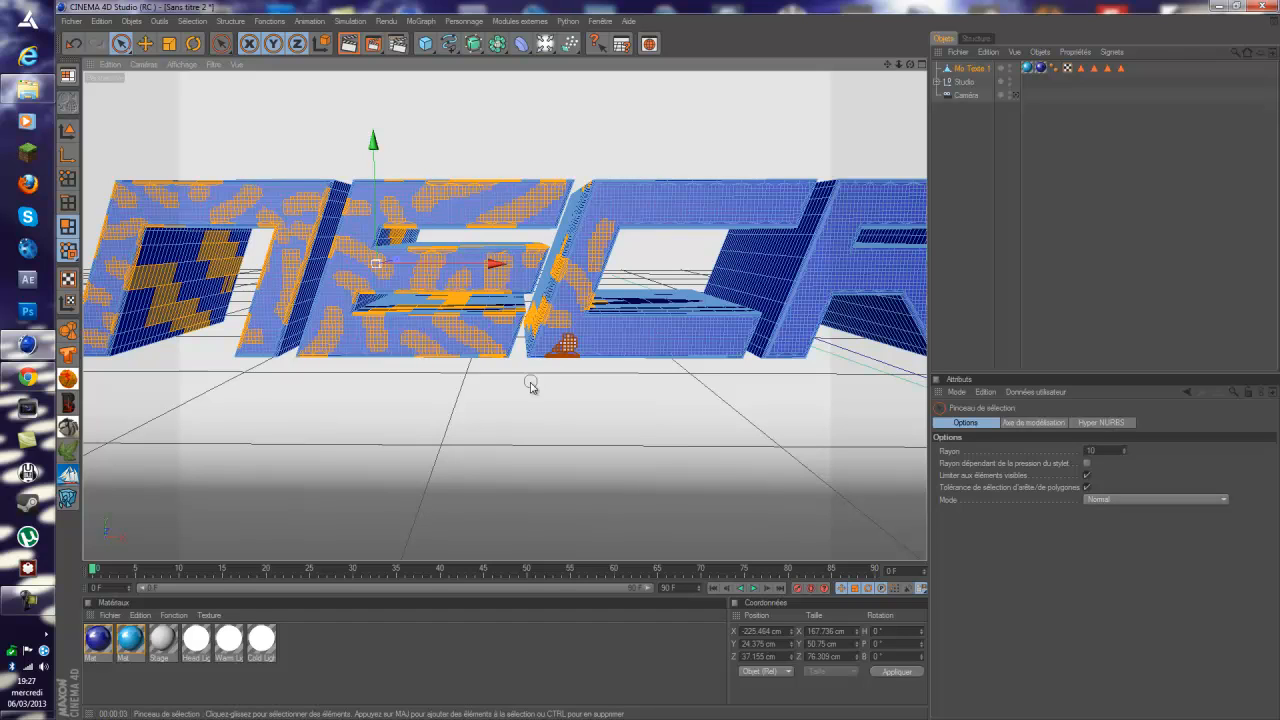
pyautogui.keyDown('shift'); pyautogui.click(606, 343); pyautogui.keyUp('shift')
pyautogui.moveTo(640, 326)
pyautogui.keyDown('shift'); pyautogui.mouseDown()
pyautogui.moveTo(648, 299)
pyautogui.moveTo(728, 329)
pyautogui.moveTo(757, 360)
pyautogui.moveTo(799, 350)
pyautogui.mouseUp(); pyautogui.keyUp('shift')
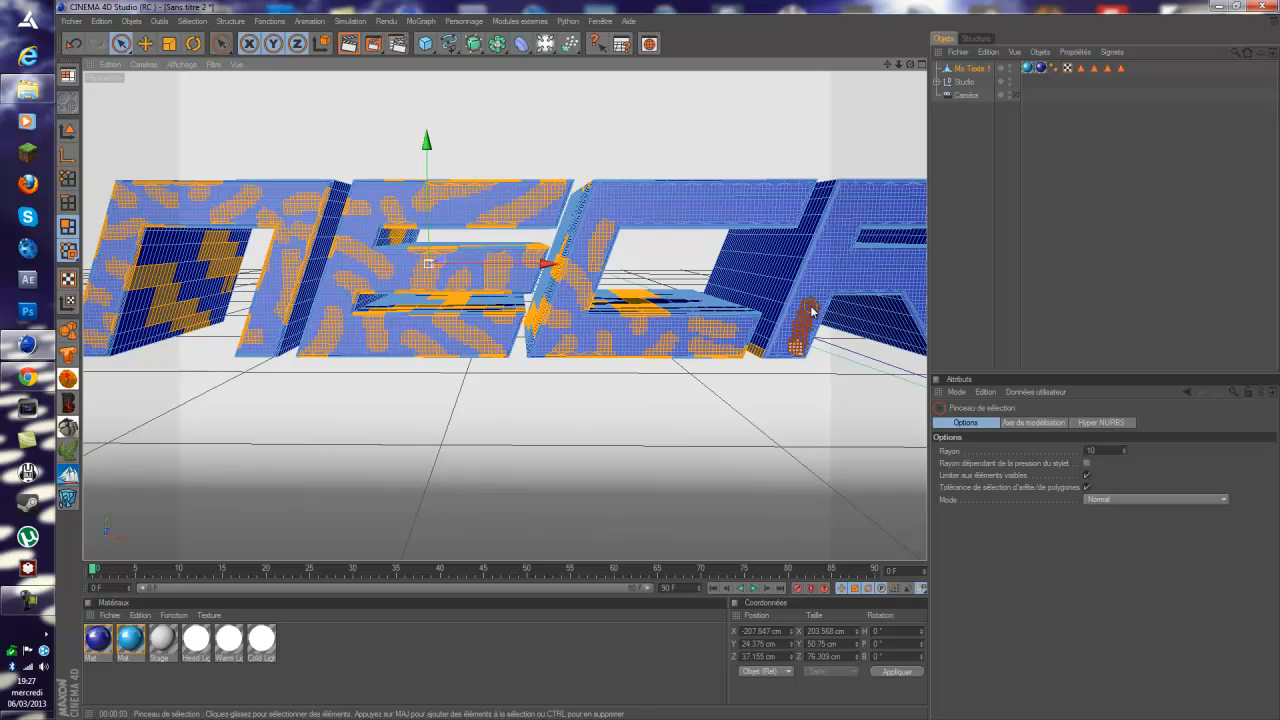
pyautogui.moveTo(812, 300)
pyautogui.keyDown('shift'); pyautogui.mouseDown()
pyautogui.moveTo(820, 272)
pyautogui.moveTo(774, 289)
pyautogui.moveTo(756, 258)
pyautogui.moveTo(720, 268)
pyautogui.moveTo(790, 190)
pyautogui.moveTo(764, 203)
pyautogui.moveTo(766, 218)
pyautogui.moveTo(630, 214)
pyautogui.moveTo(602, 196)
pyautogui.moveTo(575, 218)
pyautogui.mouseUp(); pyautogui.keyUp('shift')
pyautogui.keyDown('alt'); pyautogui.moveTo(663, 368); pyautogui.dragTo(671, 363); pyautogui.keyUp('alt')
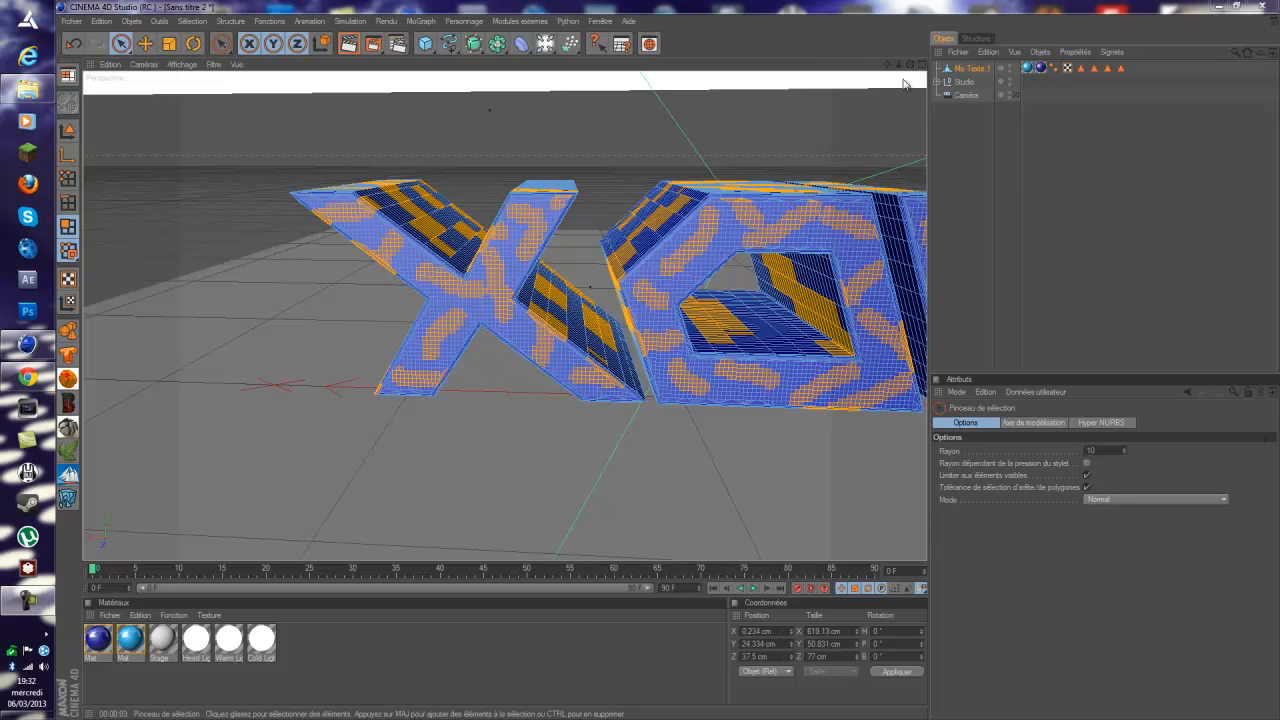
# Examine the painted polygon selection on the text from several angles, from the X back to the first letter N.
pyautogui.moveTo(910, 64); pyautogui.dragTo(715, 420)
pyautogui.scroll(-5, 845, 190)
pyautogui.scroll(-5, 850, 160)
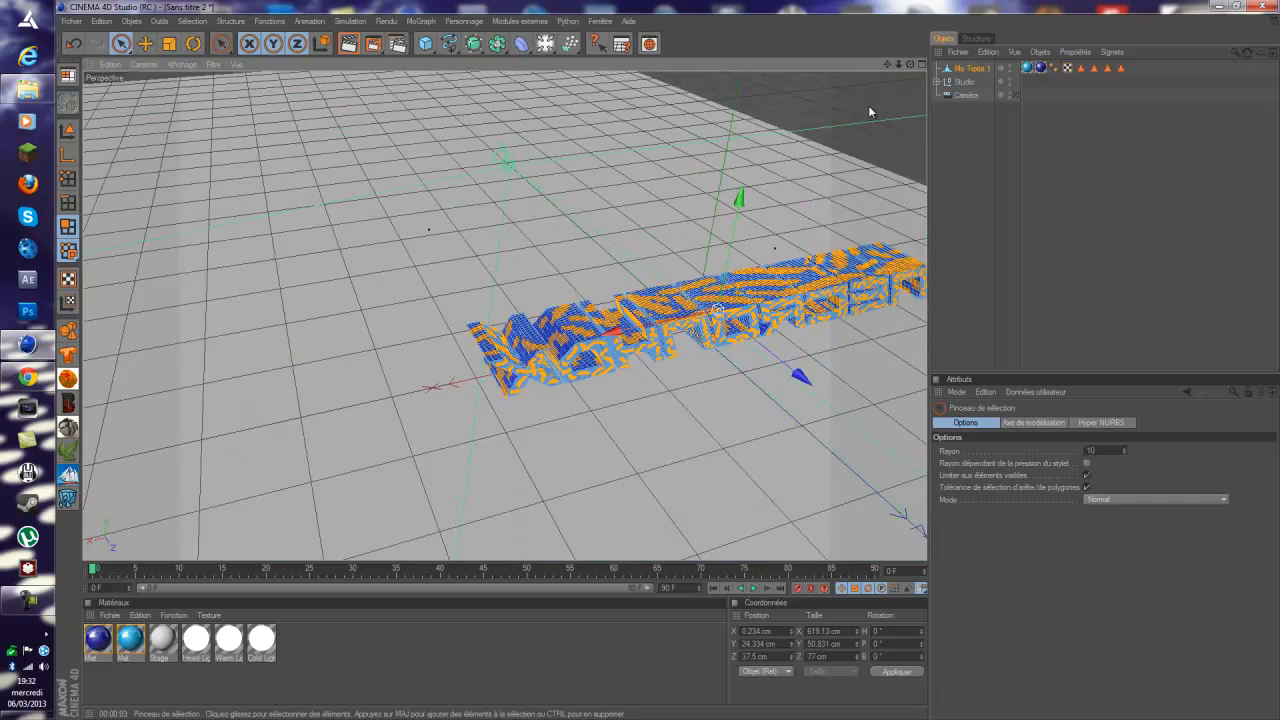
pyautogui.moveTo(906, 65); pyautogui.dragTo(660, 355)
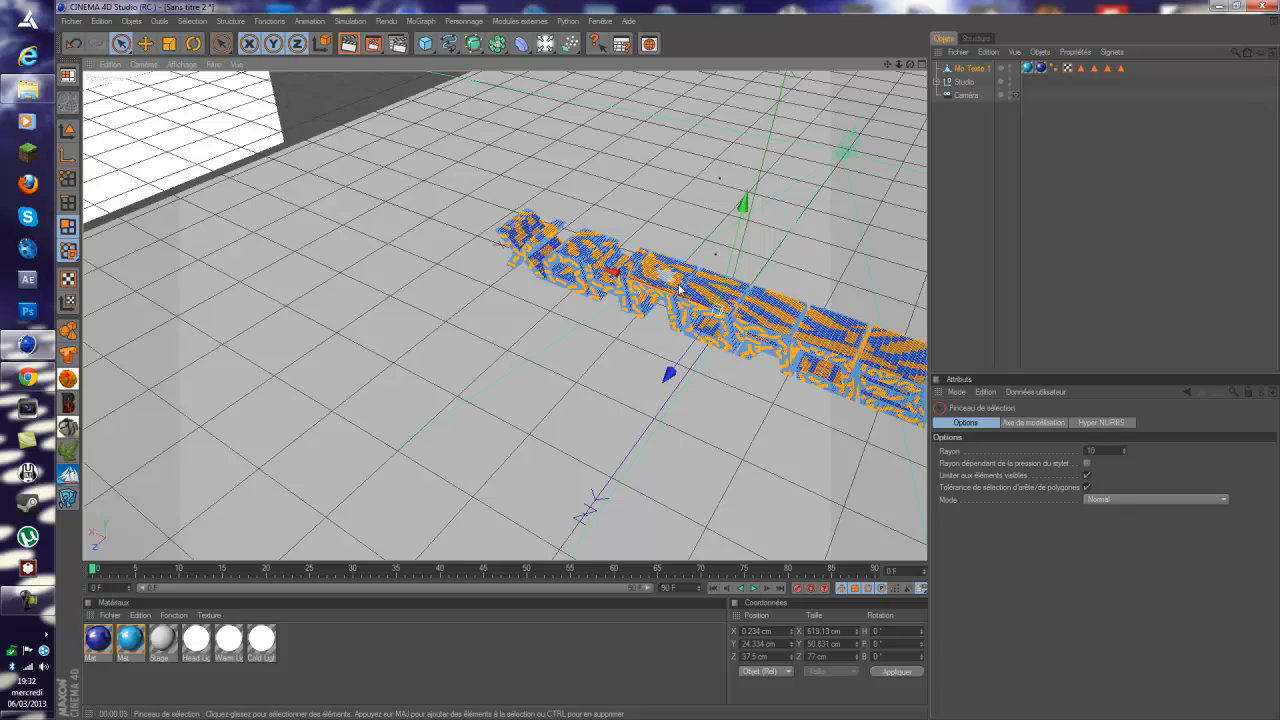
pyautogui.moveTo(720, 371); pyautogui.dragTo(650, 362)
pyautogui.scroll(10, 748, 252)
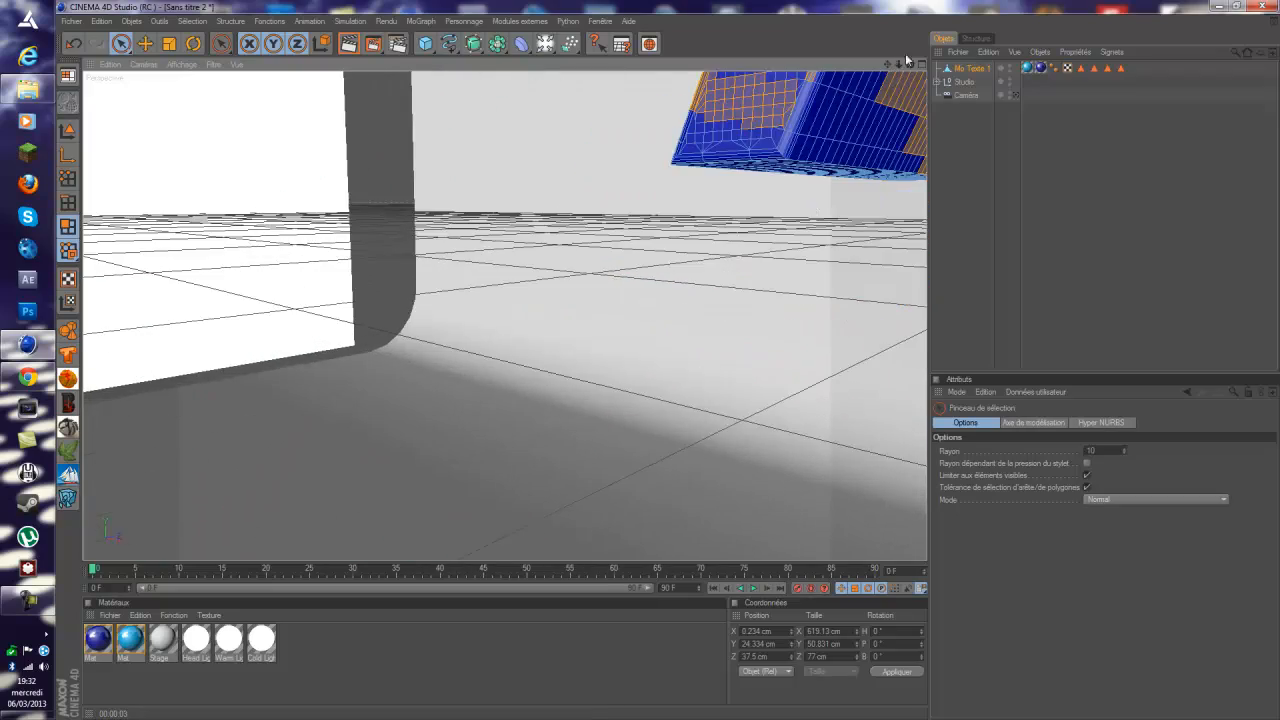
pyautogui.scroll(15, 669, 363)
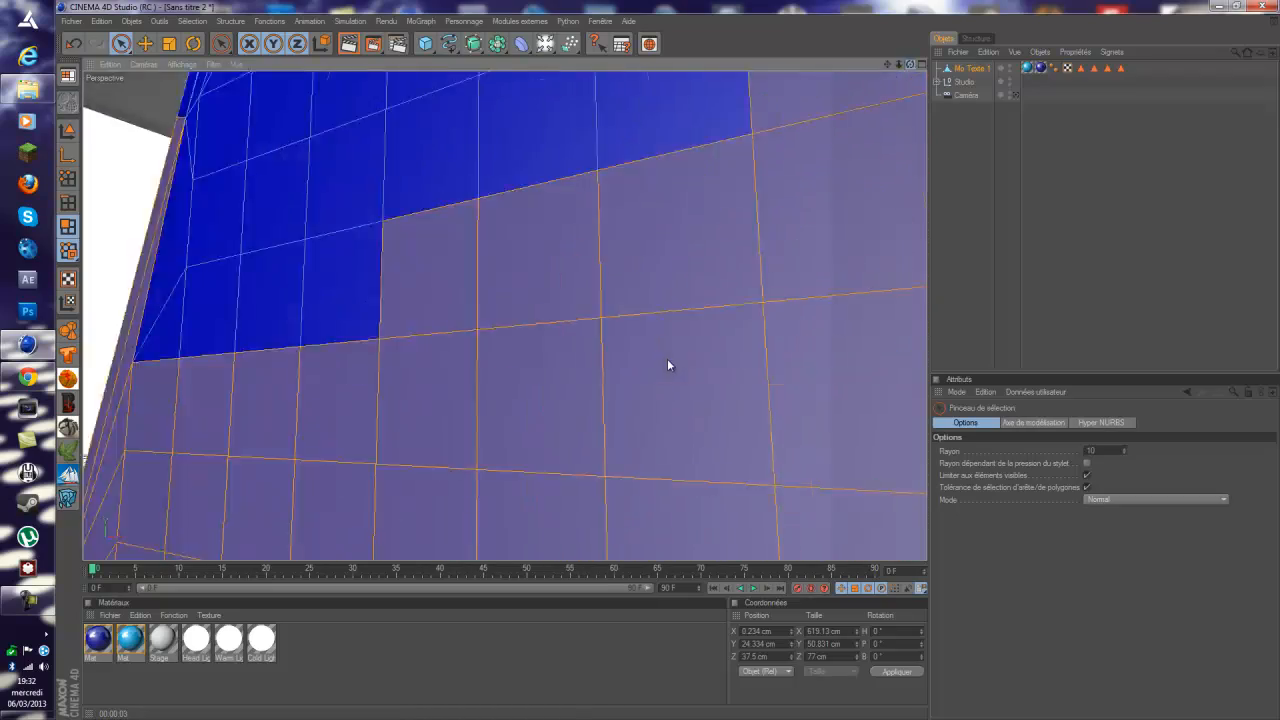
pyautogui.scroll(-15, 669, 365)
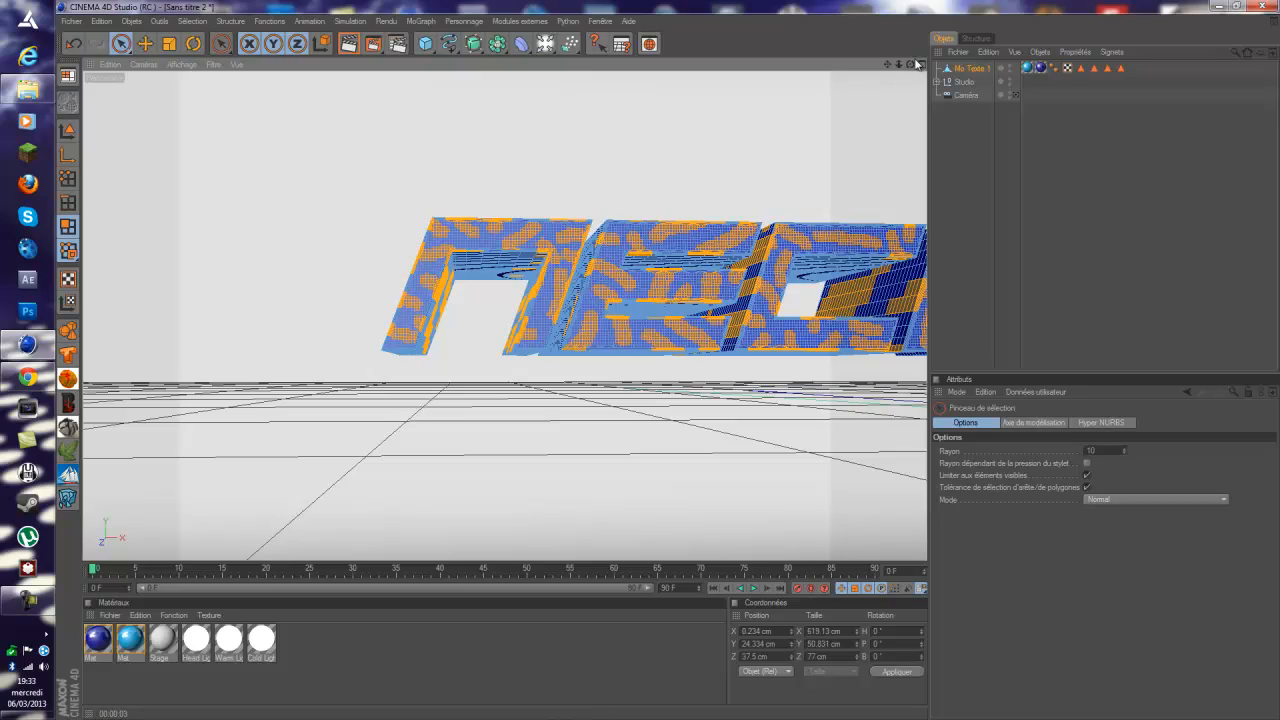
# Add scattered polygon patches to the selection on the inner and lower faces of the first letter N, undoing a stray stroke.
pyautogui.scroll(10, 670, 366)
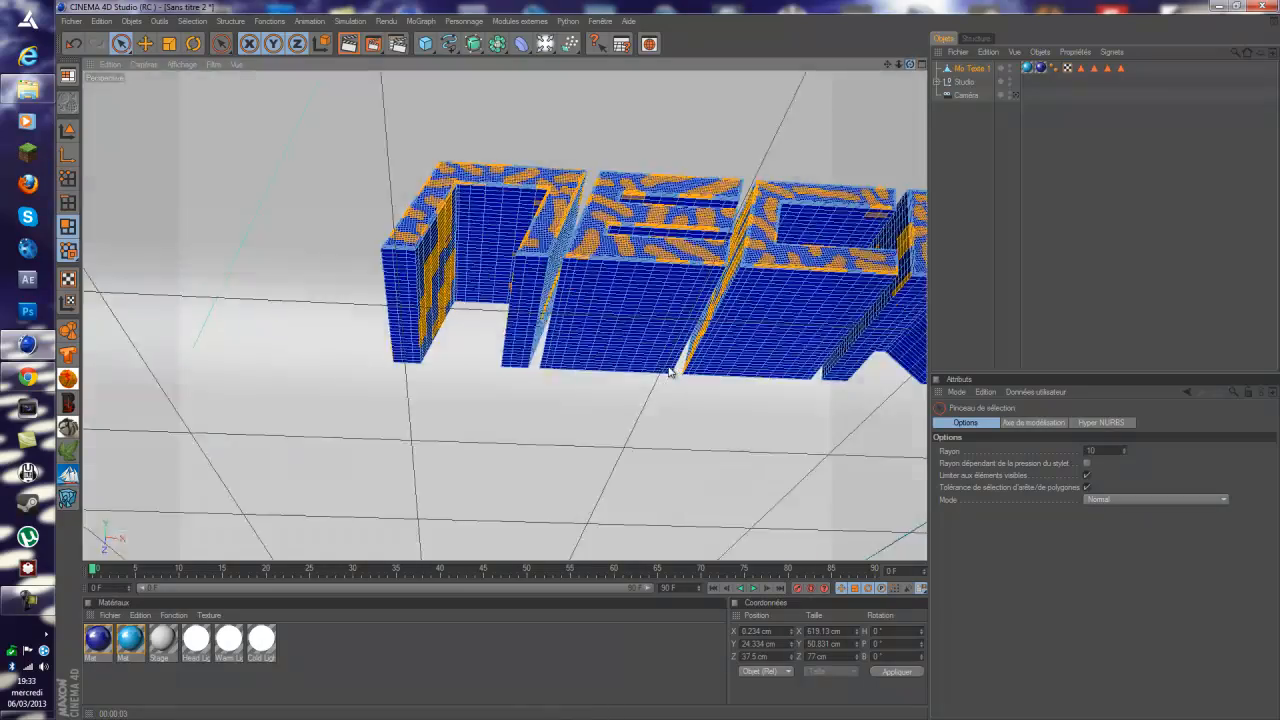
pyautogui.moveTo(669, 365)
pyautogui.mouseDown()
pyautogui.moveTo(910, 66)
pyautogui.moveTo(669, 362)
pyautogui.mouseUp()
pyautogui.click(910, 72)
pyautogui.hotkey('ctrl', 'z')
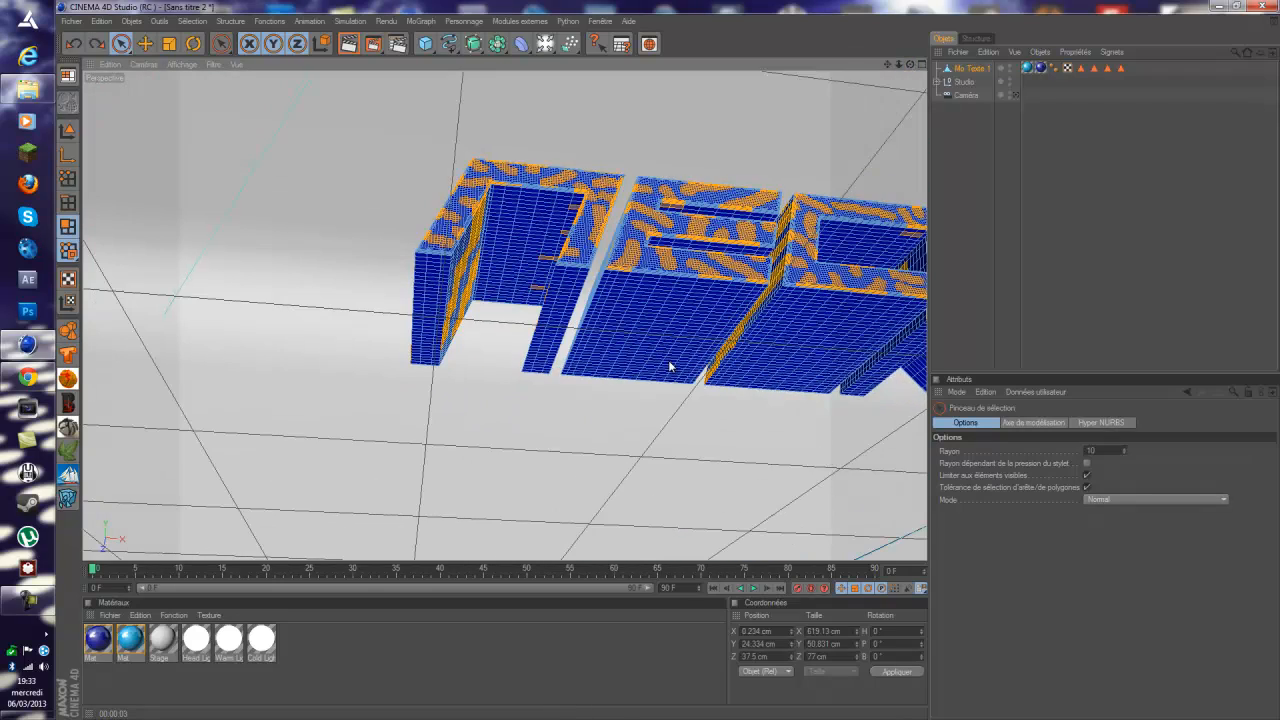
pyautogui.moveTo(518, 228)
pyautogui.mouseDown()
pyautogui.moveTo(522, 212)
pyautogui.moveTo(505, 275)
pyautogui.moveTo(565, 300)
pyautogui.moveTo(460, 320)
pyautogui.moveTo(428, 295)
pyautogui.moveTo(440, 352)
pyautogui.mouseUp()
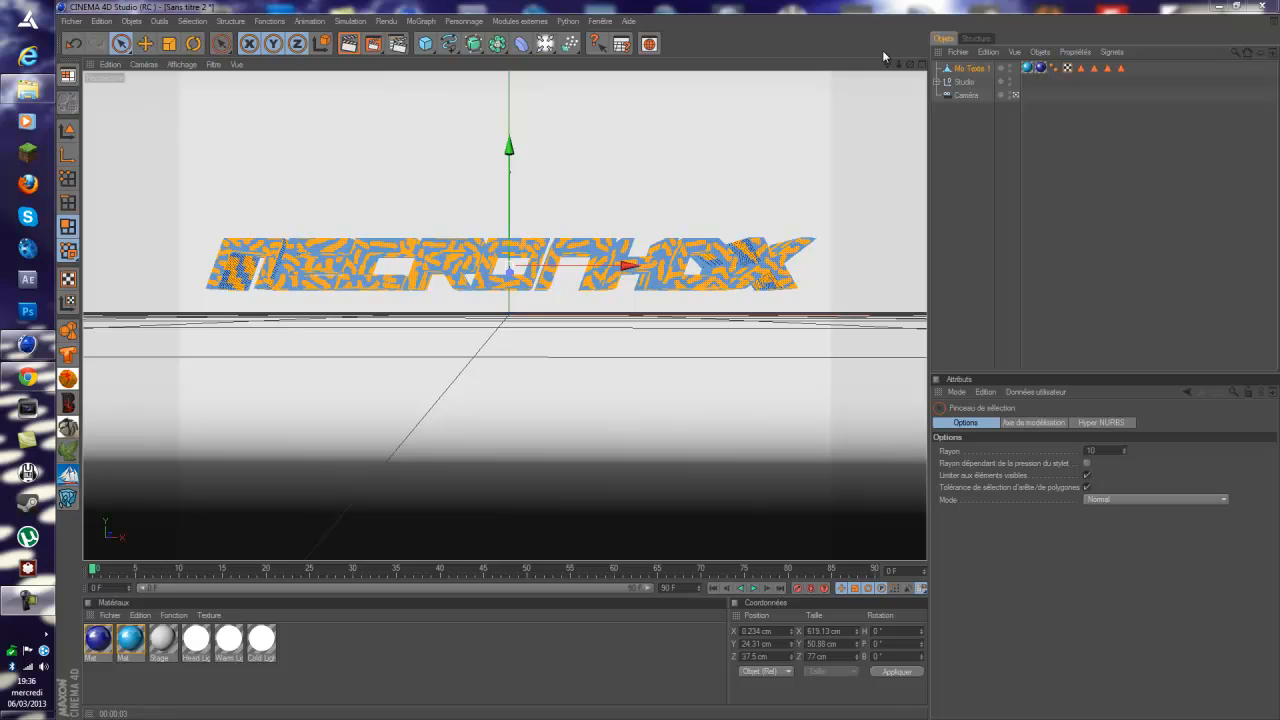
# Look at the selected patches on the whole text outside the camera view and return to the camera.
pyautogui.click(1014, 96)
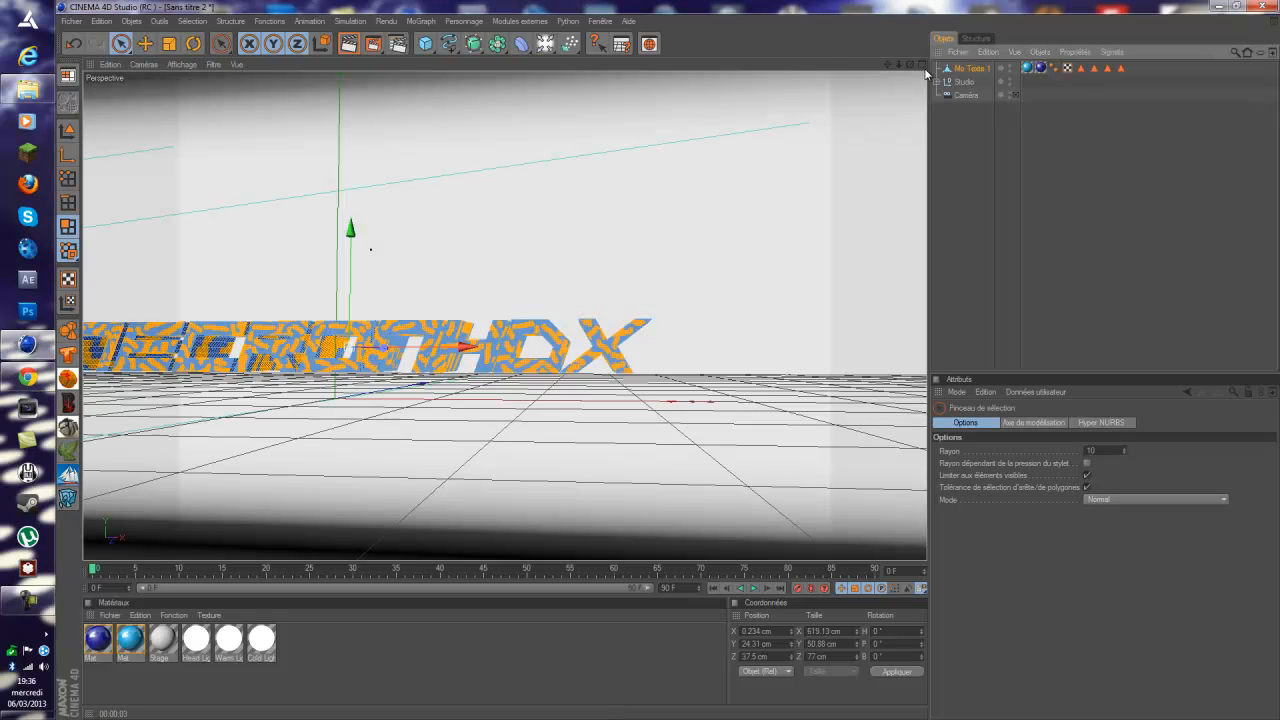
pyautogui.moveTo(890, 64); pyautogui.dragTo(672, 366)
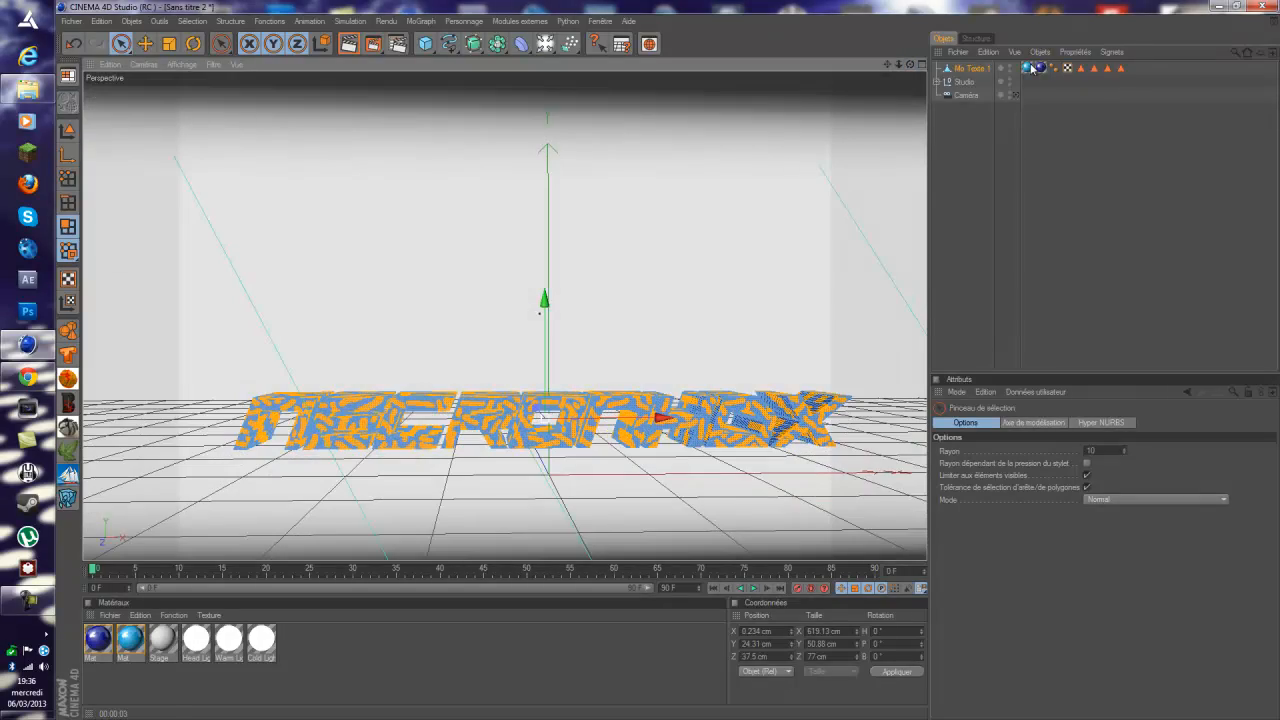
pyautogui.click(1017, 93)
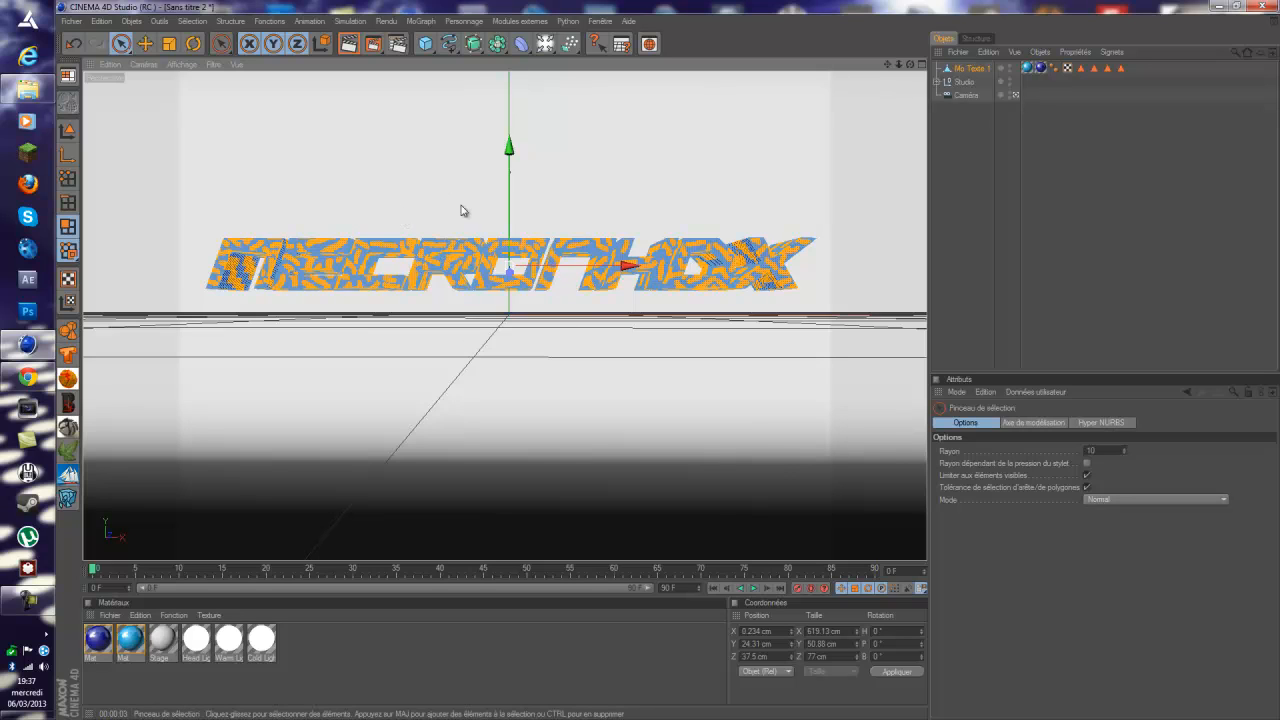
# Add a Secousses deformer to the scene and reselect the text object Mo Texte 1.
pyautogui.click(520, 44)
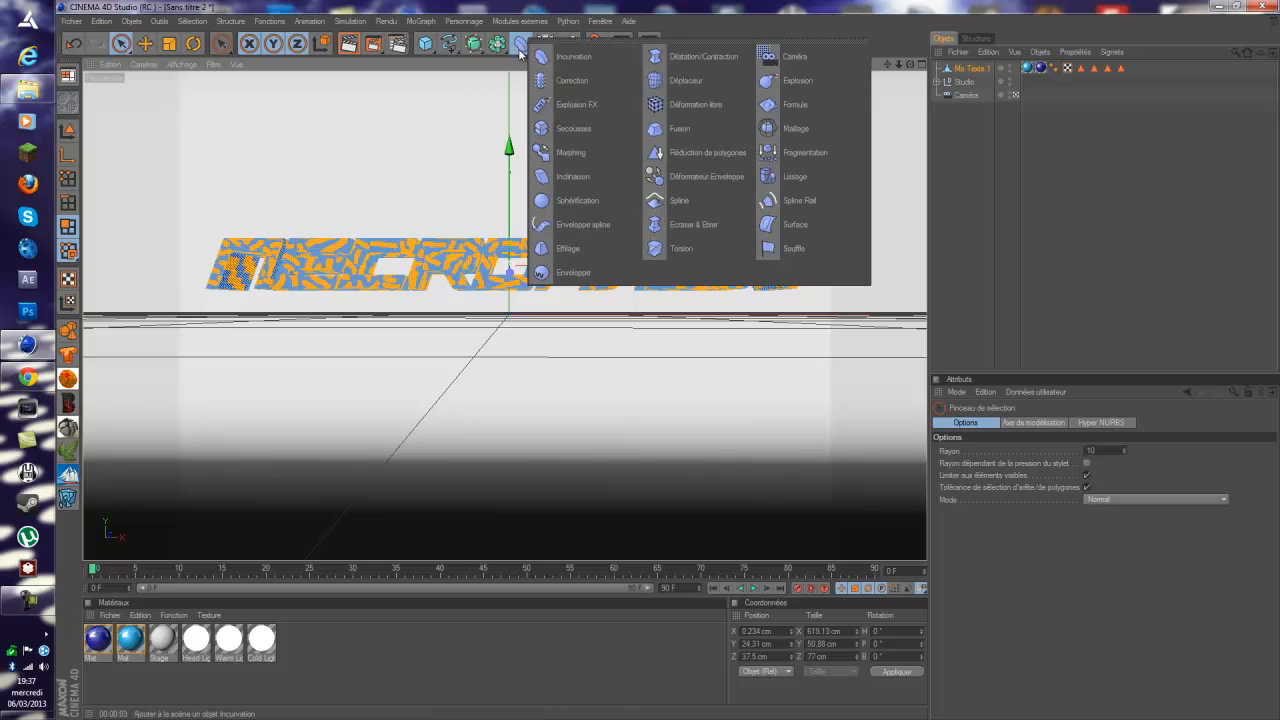
pyautogui.click(573, 129)
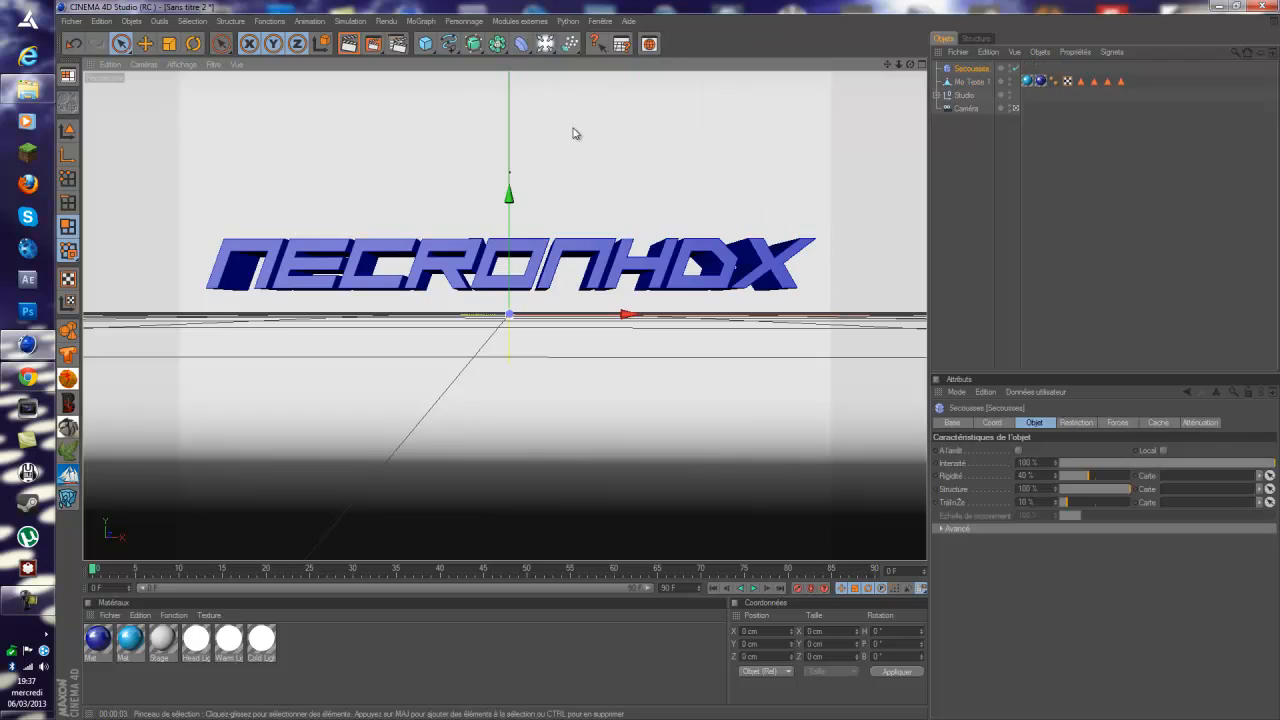
pyautogui.click(977, 85)
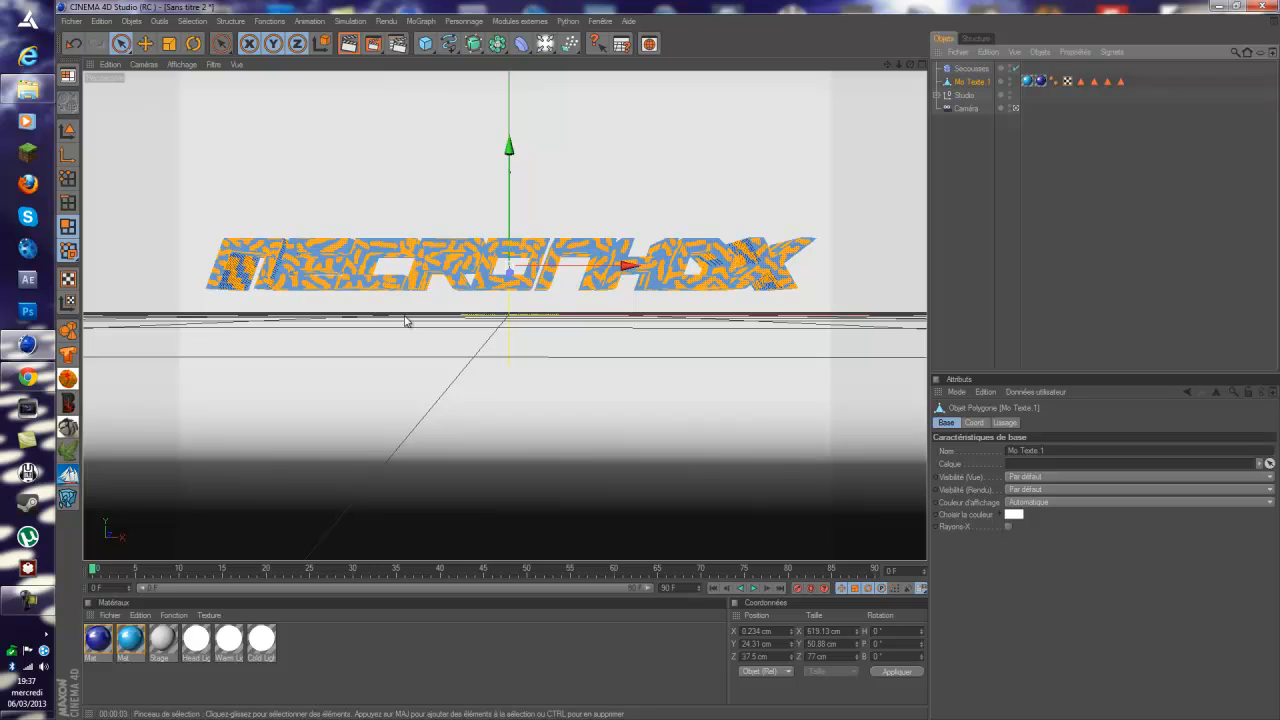
# Add a Turbulence object and an Attraction object to the scene.
pyautogui.moveTo(569, 43); pyautogui.dragTo(706, 105)
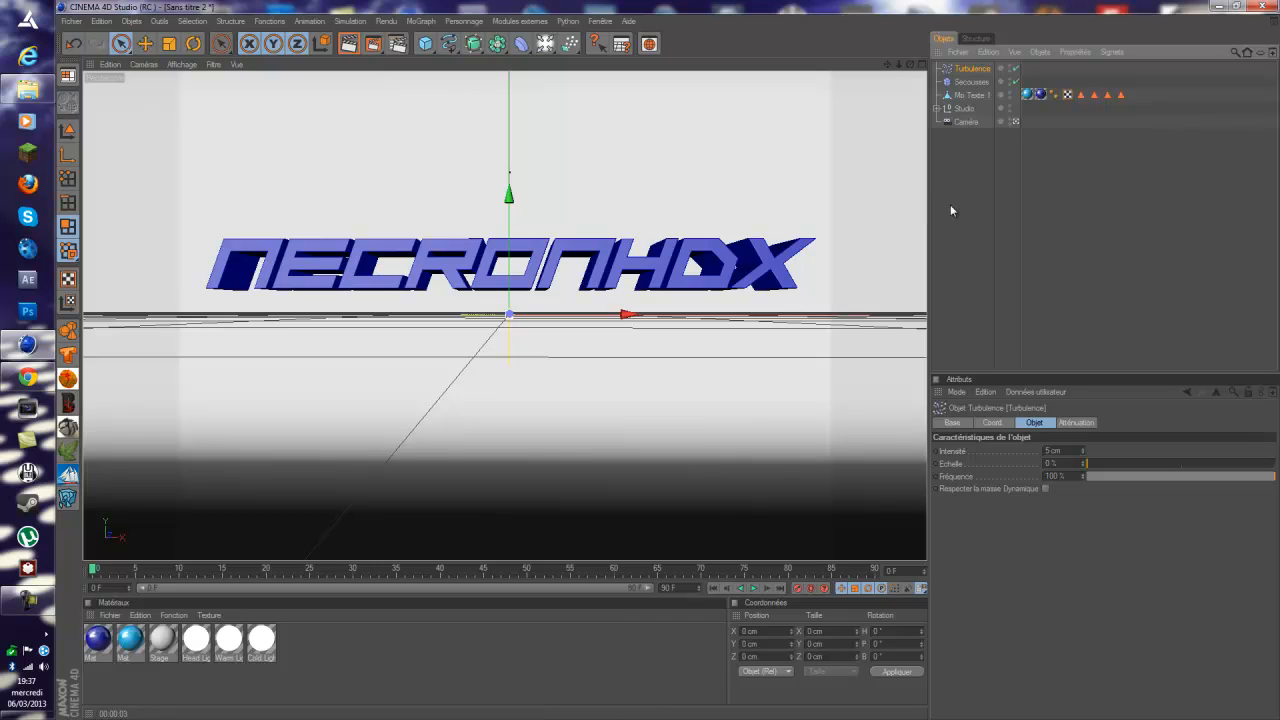
pyautogui.click(1030, 220)
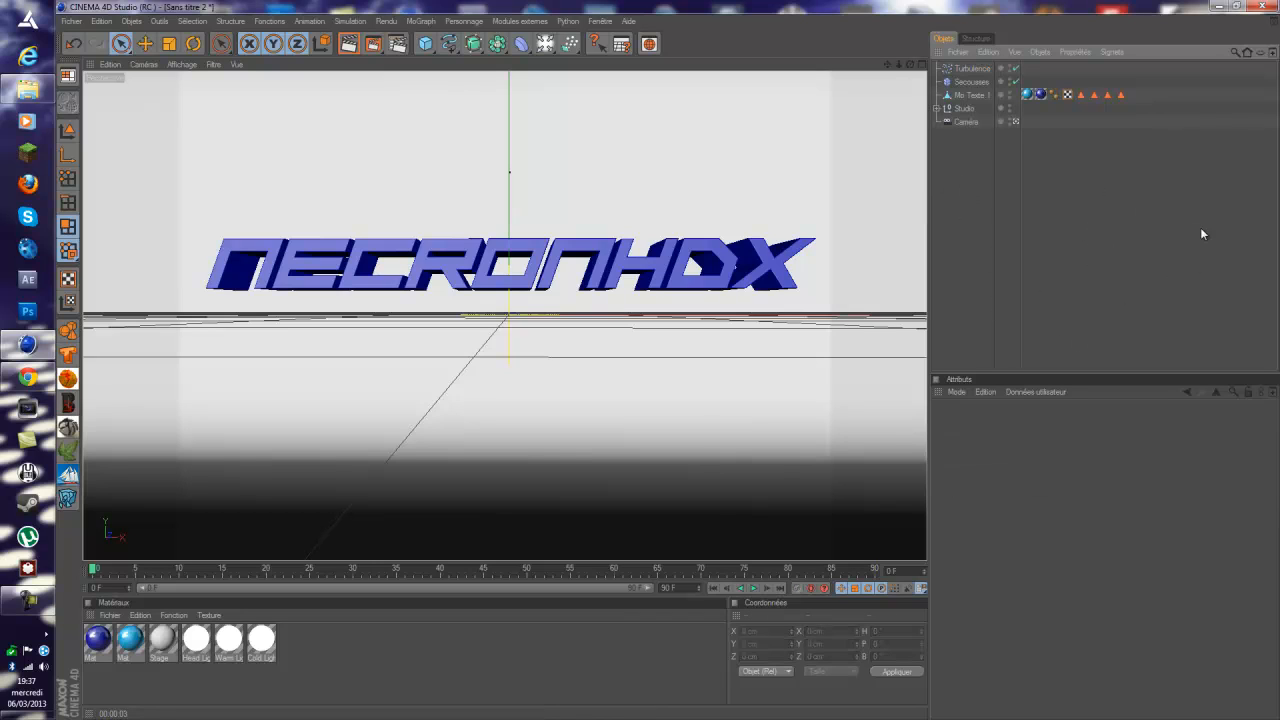
pyautogui.moveTo(569, 44); pyautogui.dragTo(590, 53)
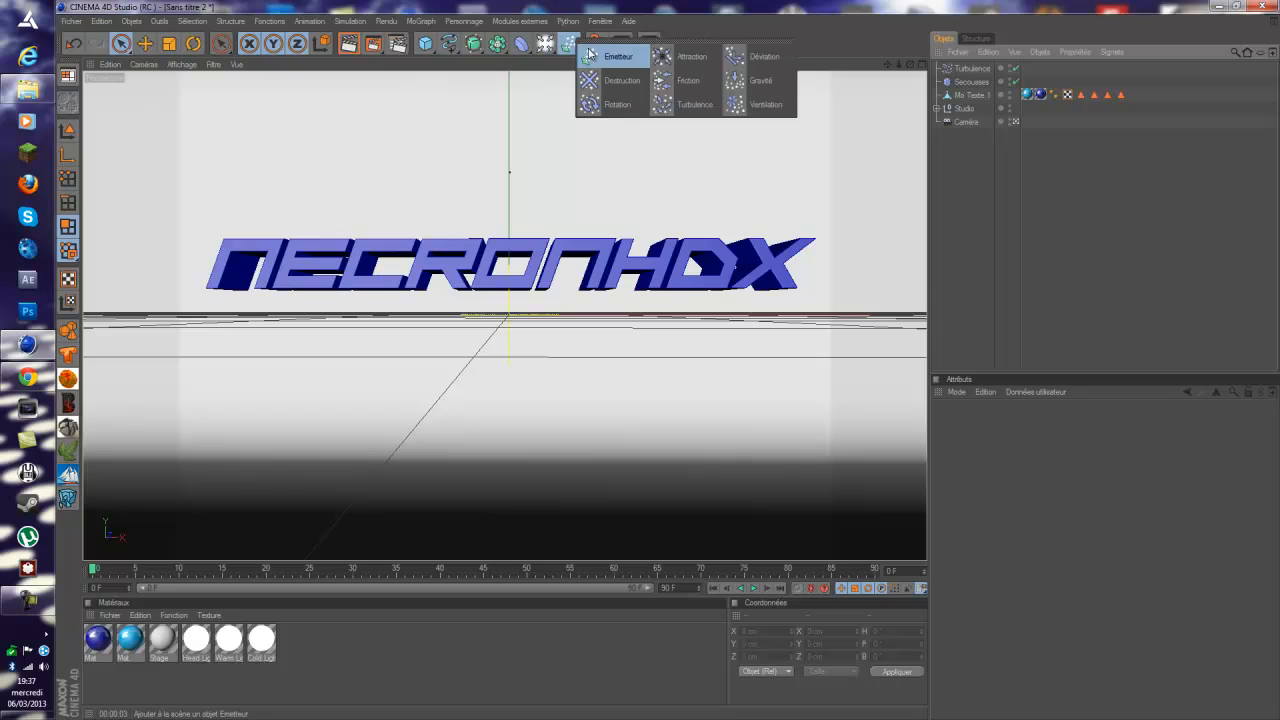
pyautogui.click(688, 56)
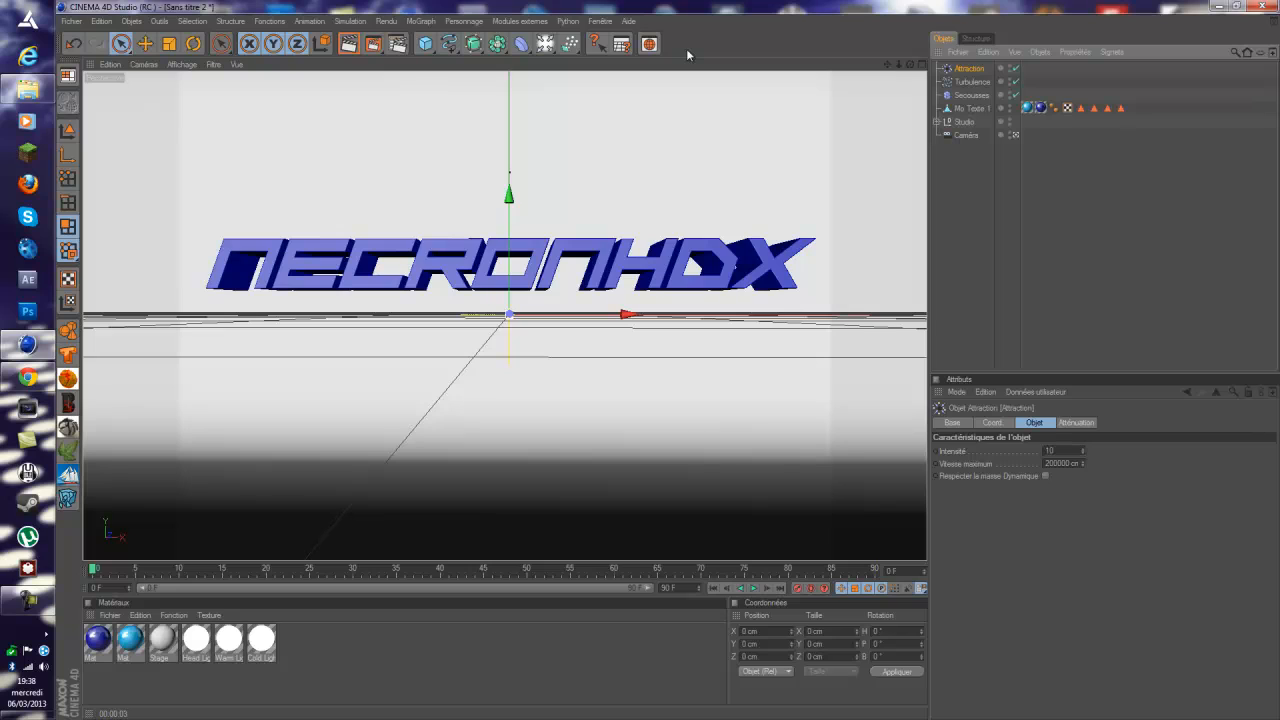
# Set the Secousses deformer's stiffness (Rigidité) to 1 %, Structure to 2 % and drag (Traînée) to 0 %.
pyautogui.click(967, 96)
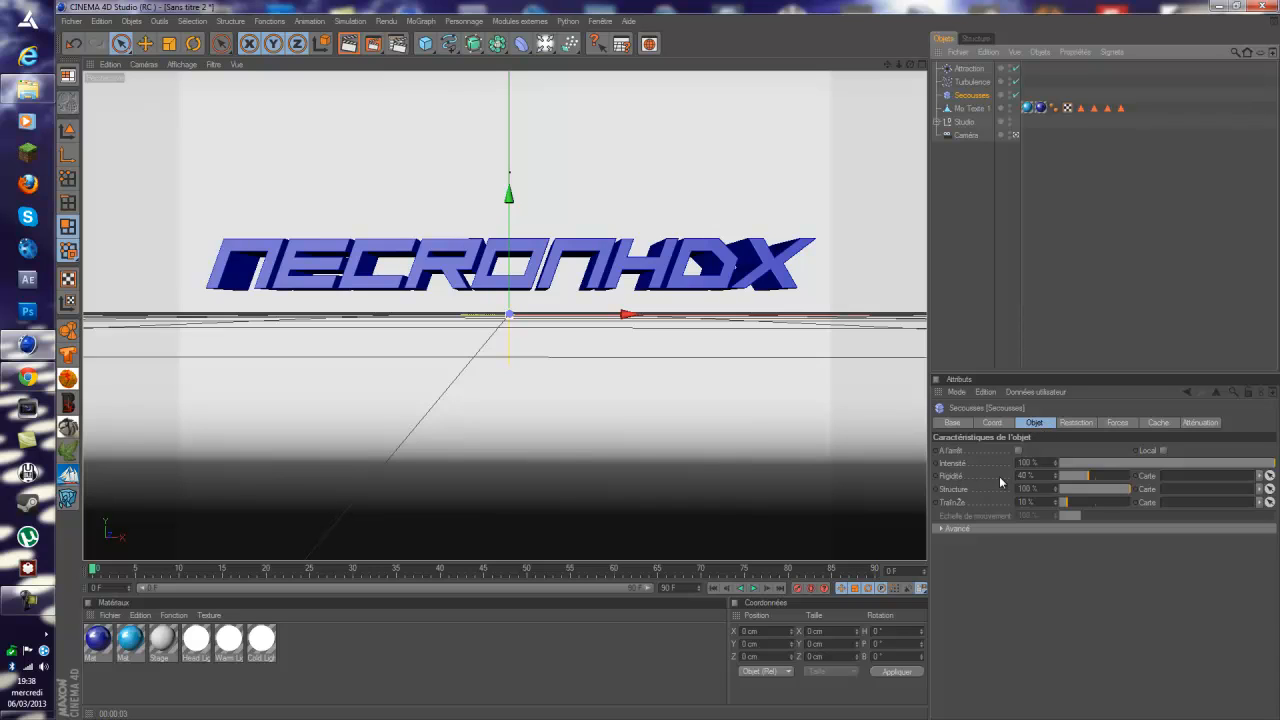
pyautogui.click(1044, 476)
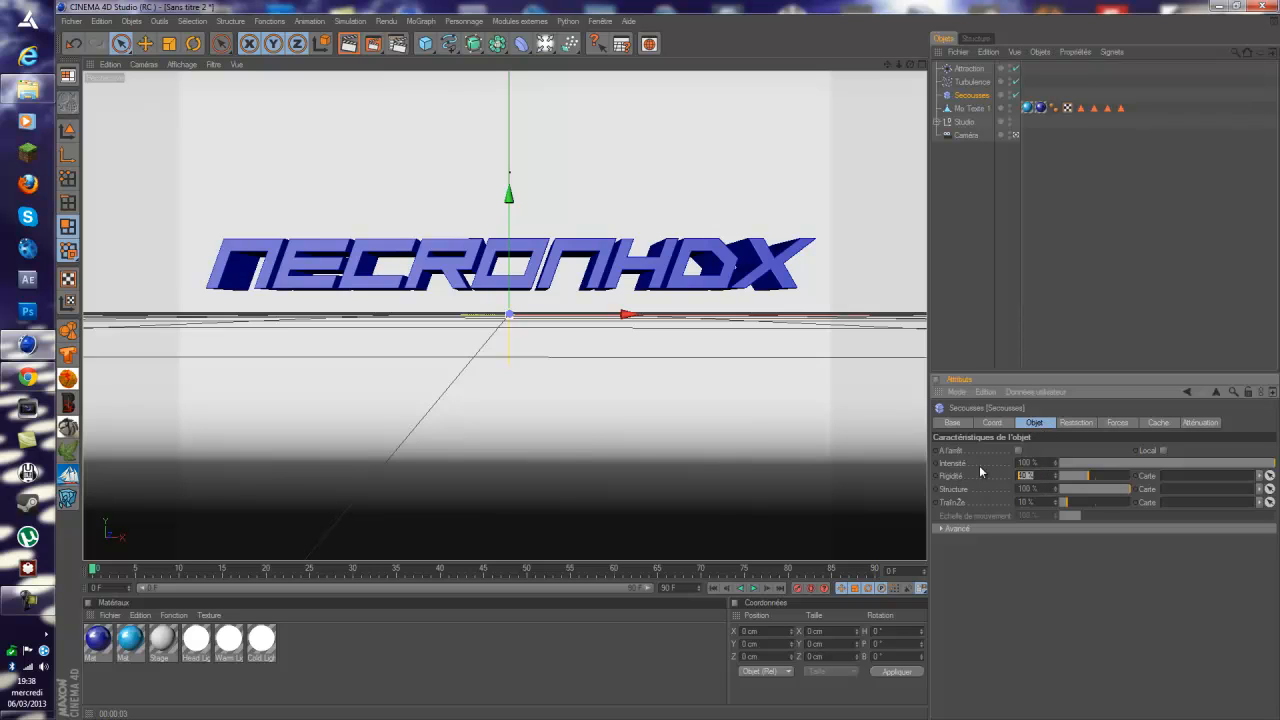
pyautogui.press('BackSpace')
pyautogui.write('1')
pyautogui.press('Return')
pyautogui.click(1043, 489)
pyautogui.write('2')
pyautogui.press('Return')
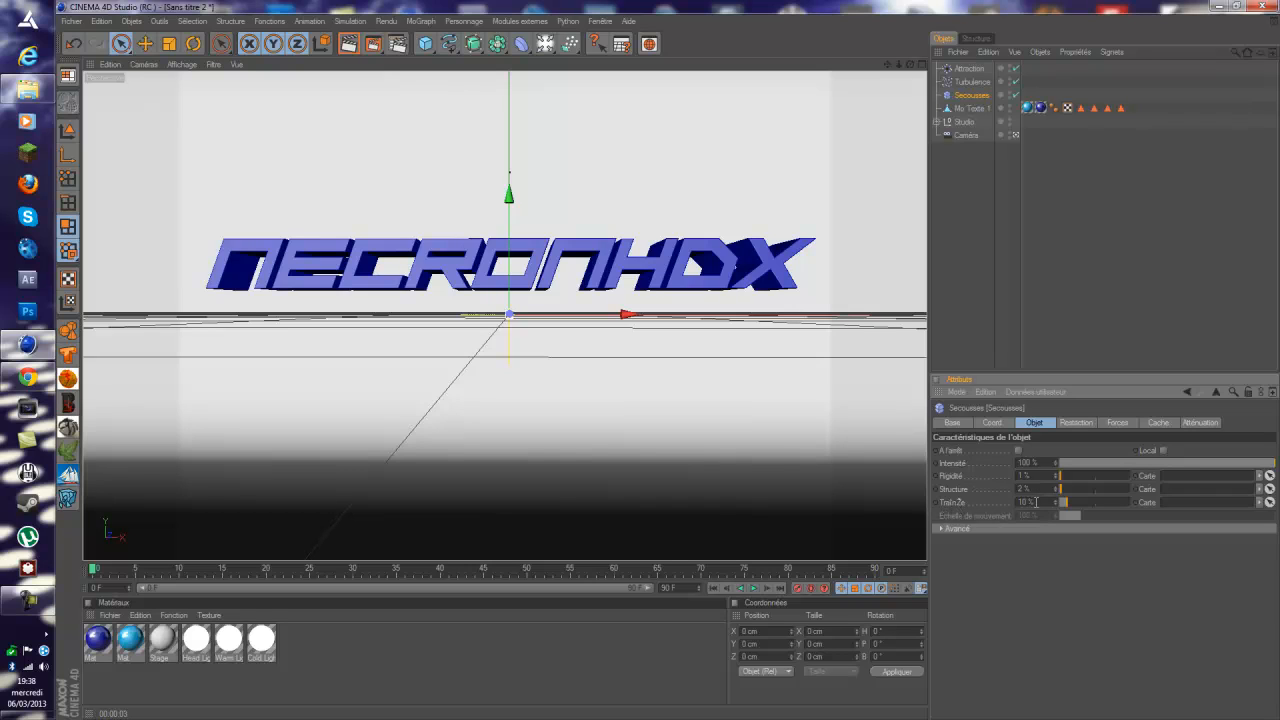
pyautogui.click(1036, 502)
pyautogui.write('1')
pyautogui.press('Return')
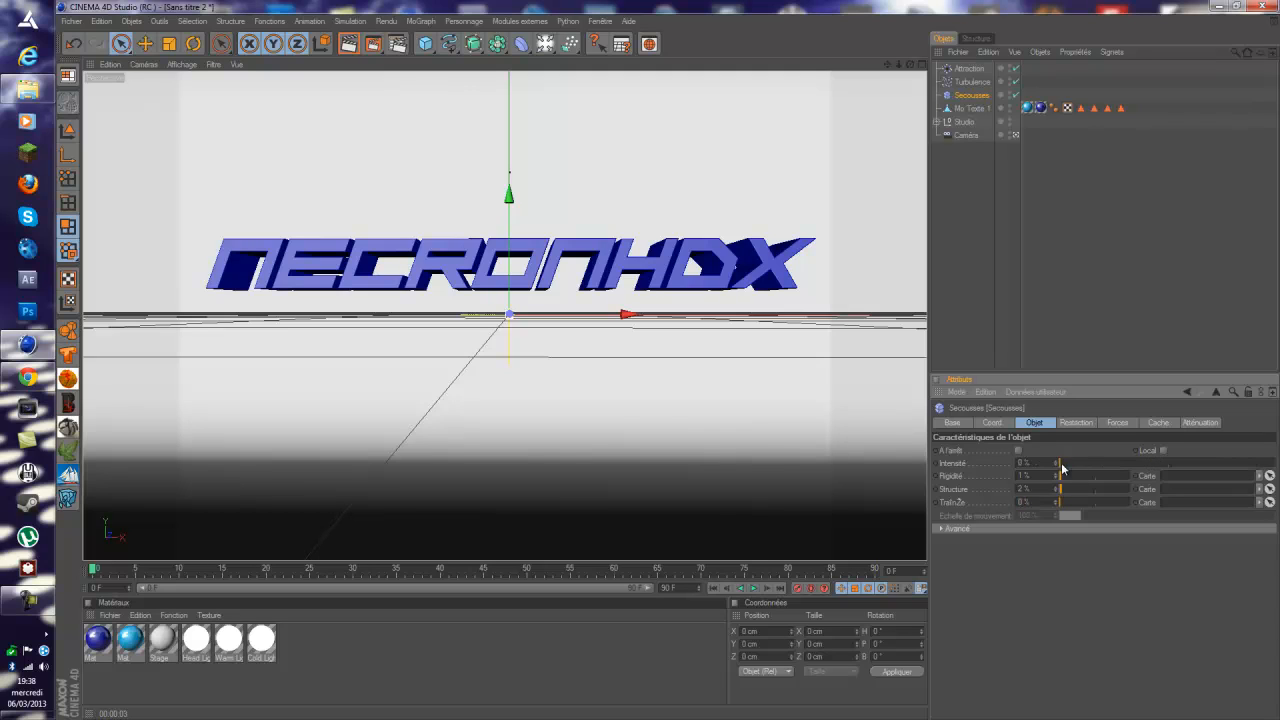
# Set the Turbulence object's Intensité to 50 cm and its Echelle to 100 %.
pyautogui.click(971, 82)
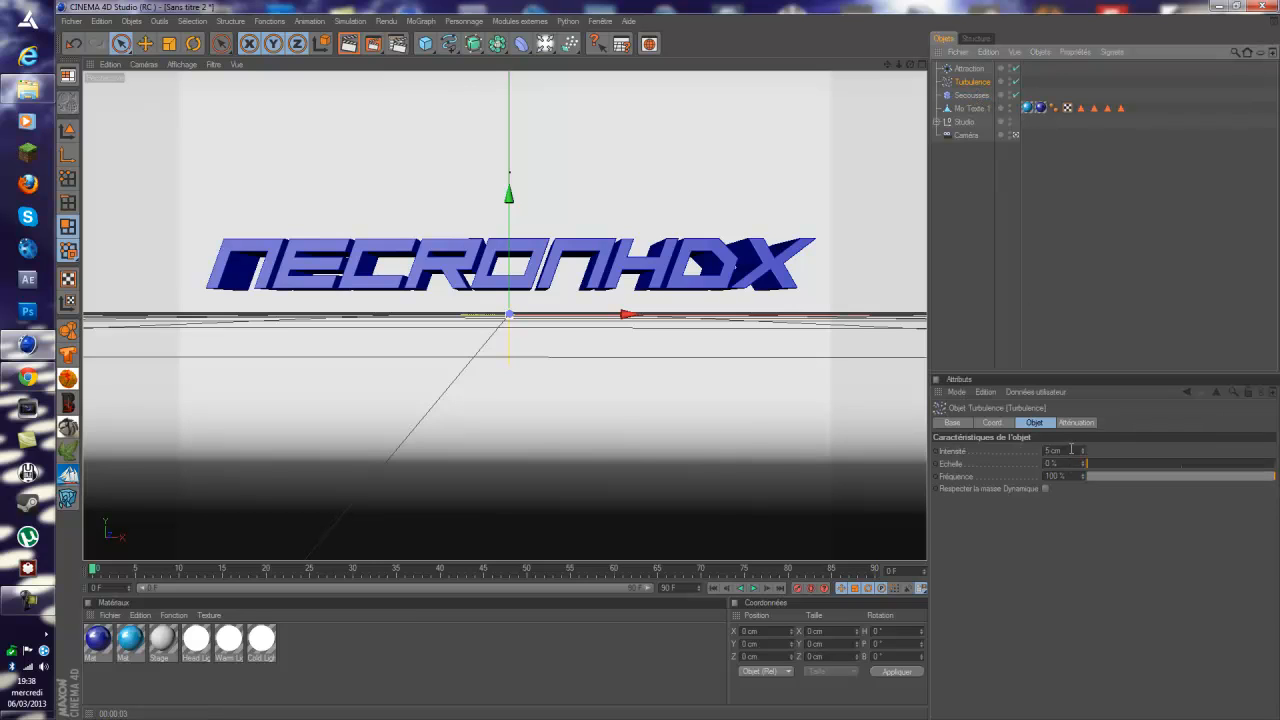
pyautogui.click(1070, 451)
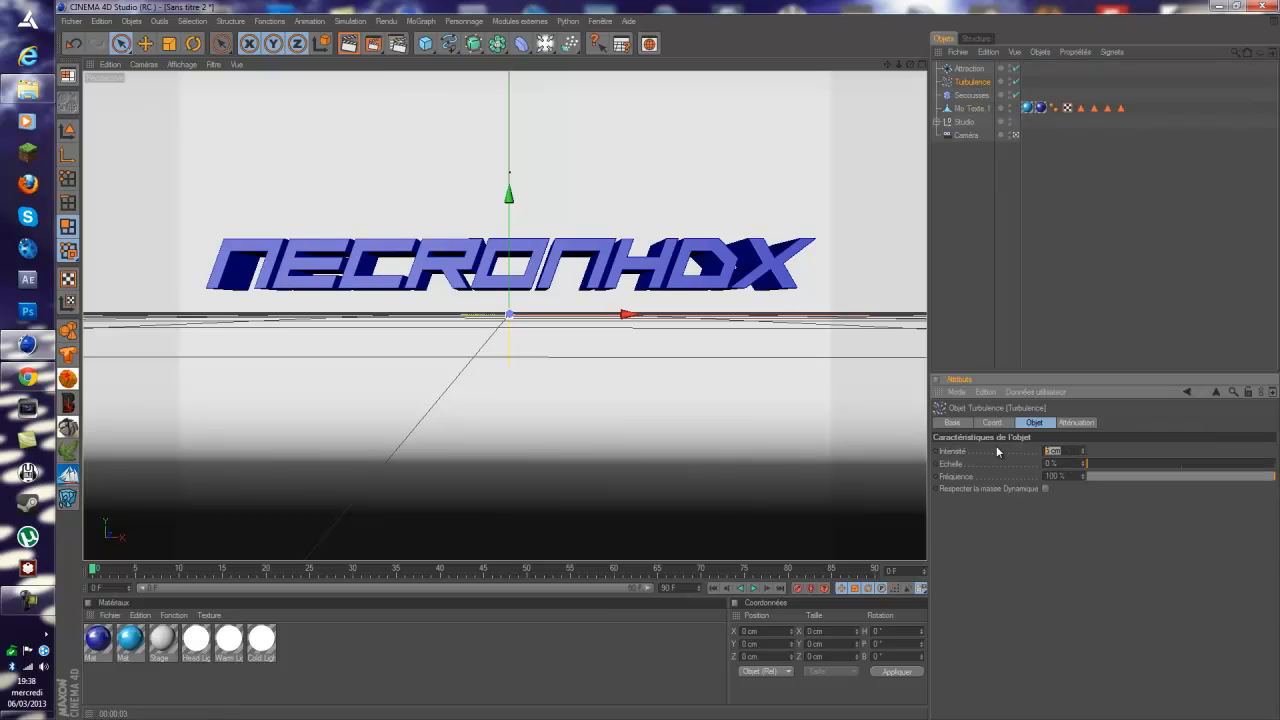
pyautogui.write('50')
pyautogui.press('Tab')
pyautogui.write('100')
pyautogui.press('Return')
# Set the Attraction object's Intensité to -50 and its Vitesse maximum to 2000 cm.
pyautogui.click(974, 68)
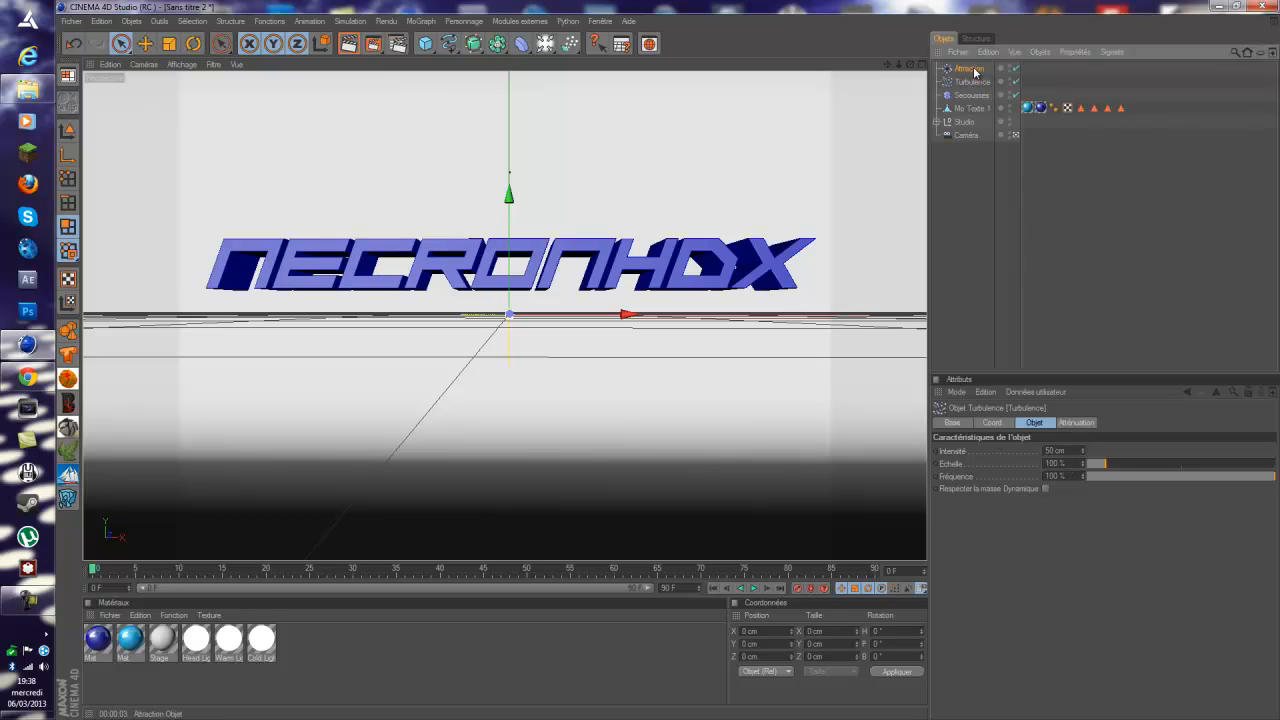
pyautogui.doubleClick(1061, 451)
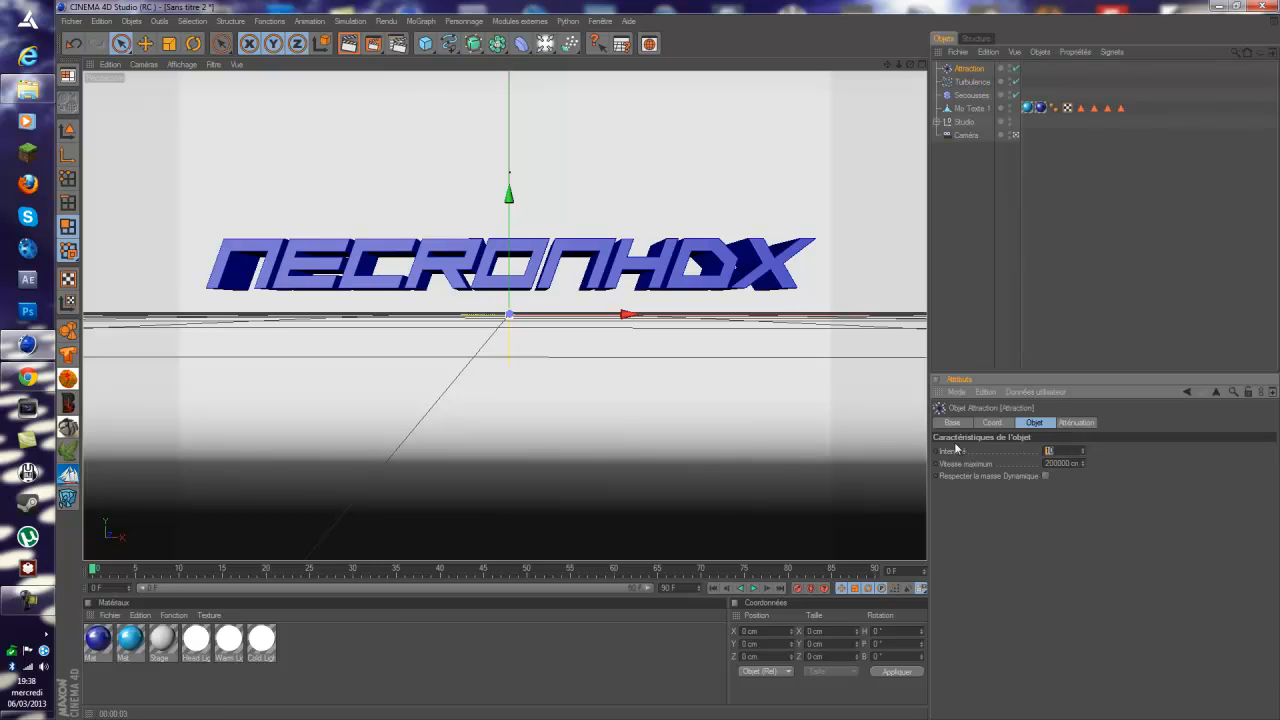
pyautogui.press('BackSpace')
pyautogui.moveTo(1071, 463); pyautogui.dragTo(1016, 463)
pyautogui.write('2000')
# Check the Attraction object's settings in the preview.c4d project and return to the Sans titre 2 project.
pyautogui.click(600, 21)
pyautogui.click(654, 372)
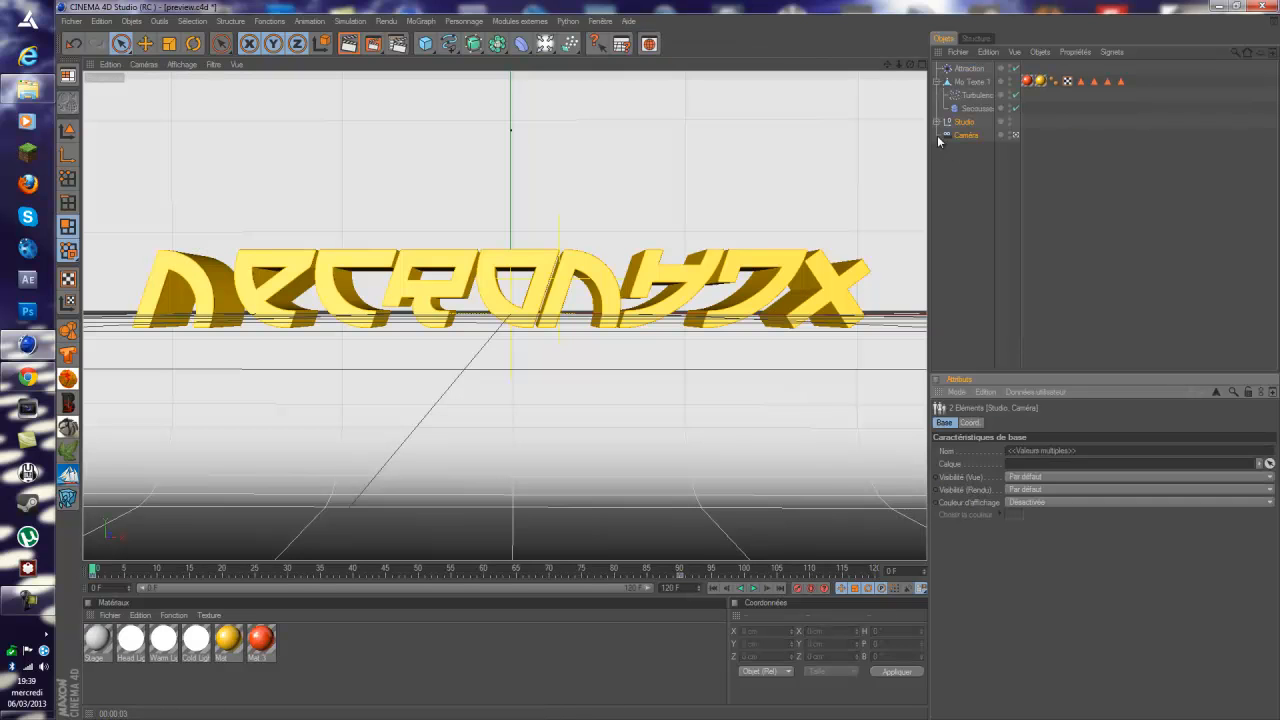
pyautogui.click(969, 69)
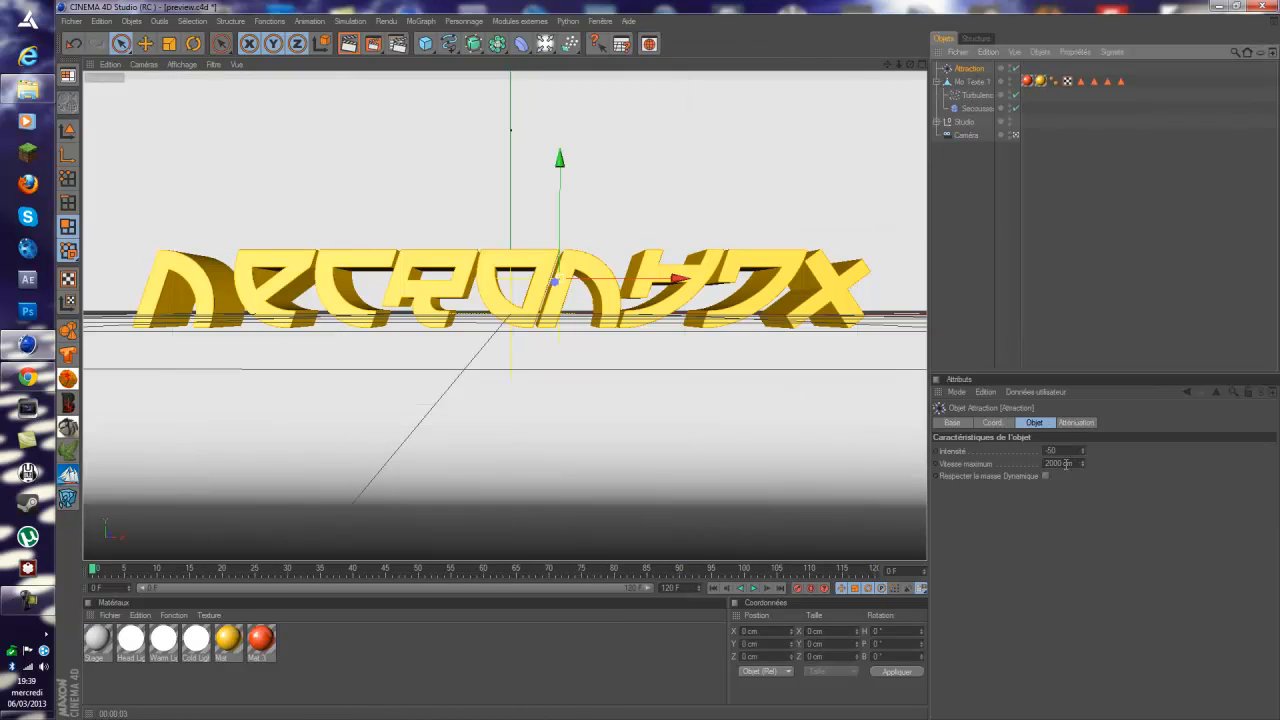
pyautogui.click(600, 21)
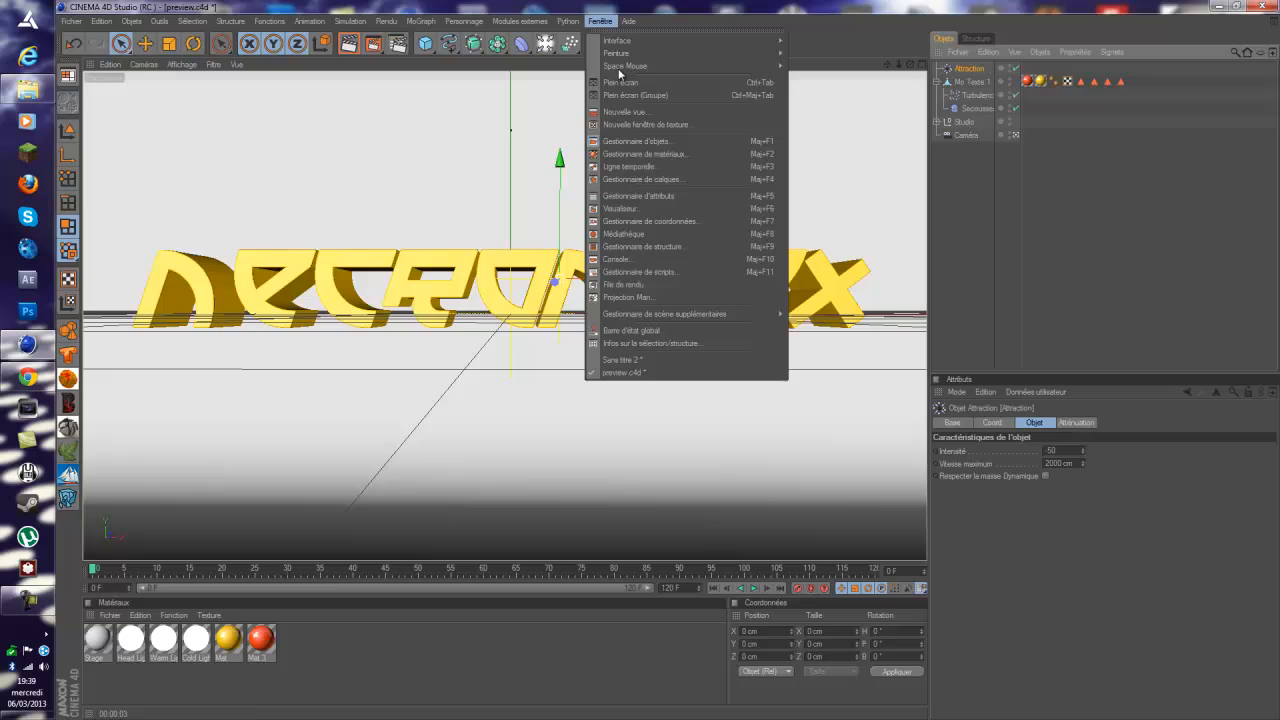
pyautogui.click(657, 362)
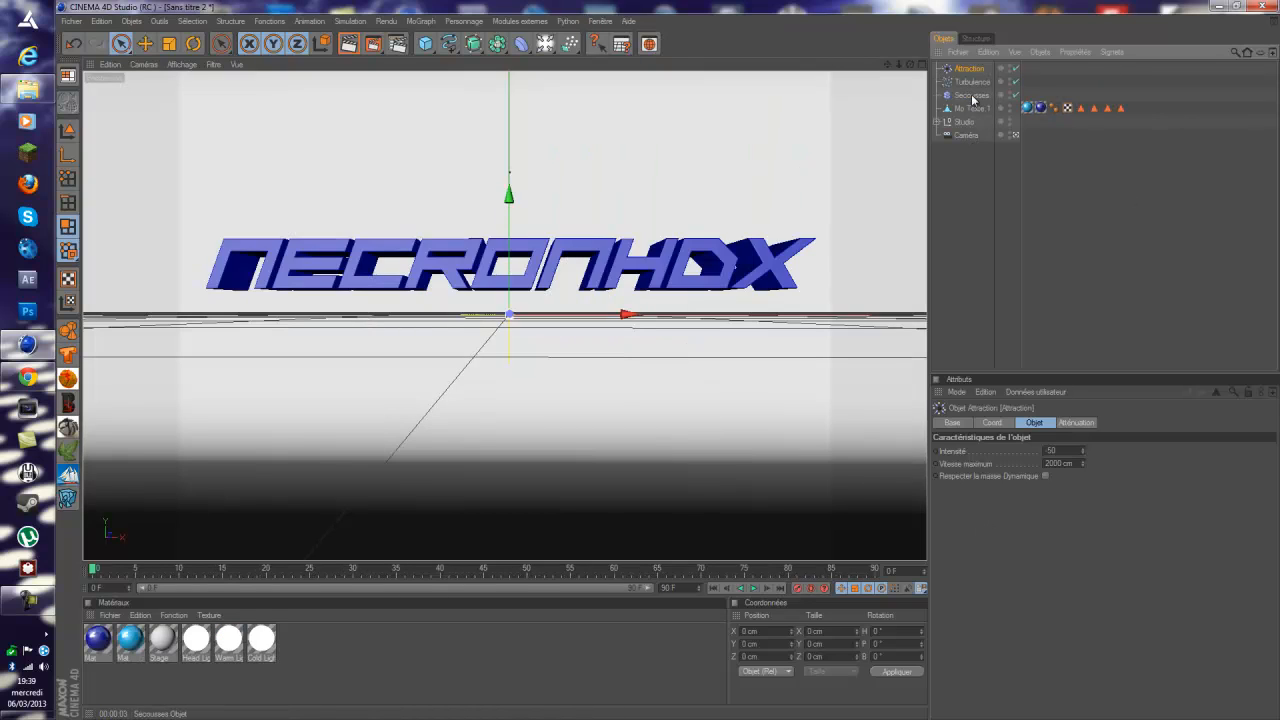
# Nest Turbulence and Secousses under Mo Texte 1, and add Attraction and Turbulence to the Secousses deformer's Forces list.
pyautogui.moveTo(973, 97)
pyautogui.mouseDown()
pyautogui.moveTo(972, 120)
pyautogui.moveTo(972, 85)
pyautogui.moveTo(982, 108)
pyautogui.moveTo(977, 97)
pyautogui.mouseUp()
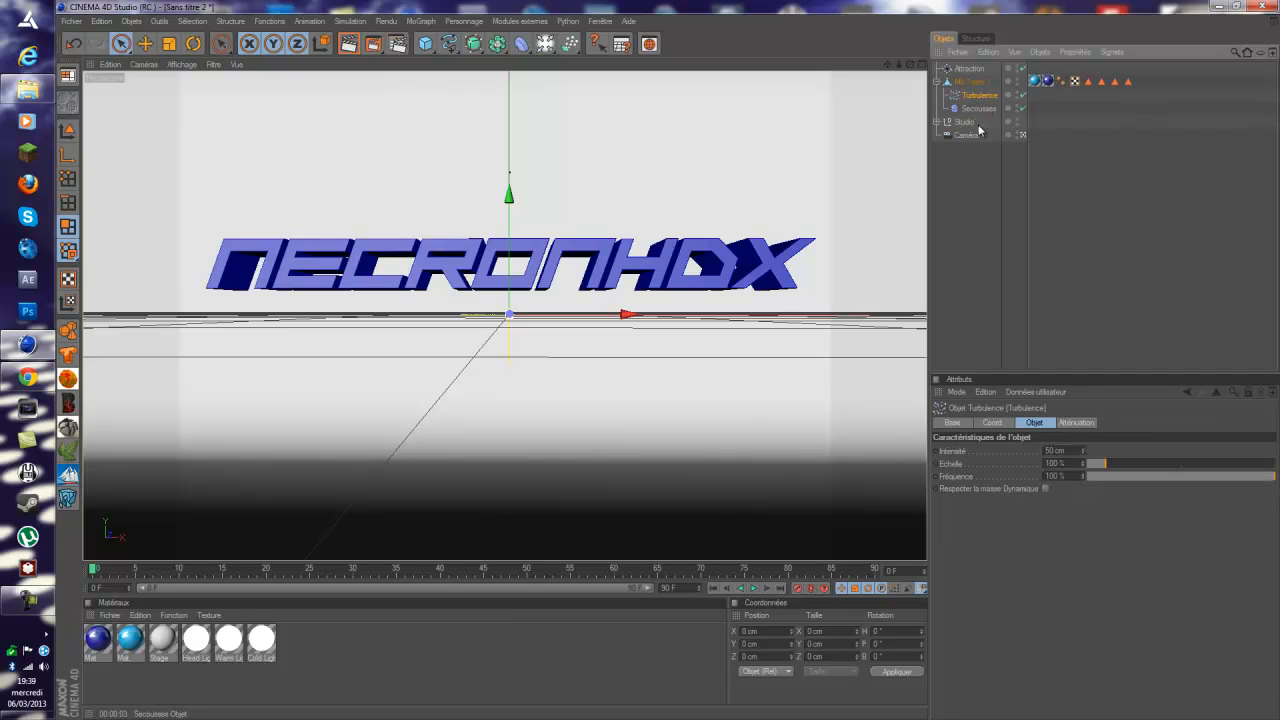
pyautogui.click(980, 108)
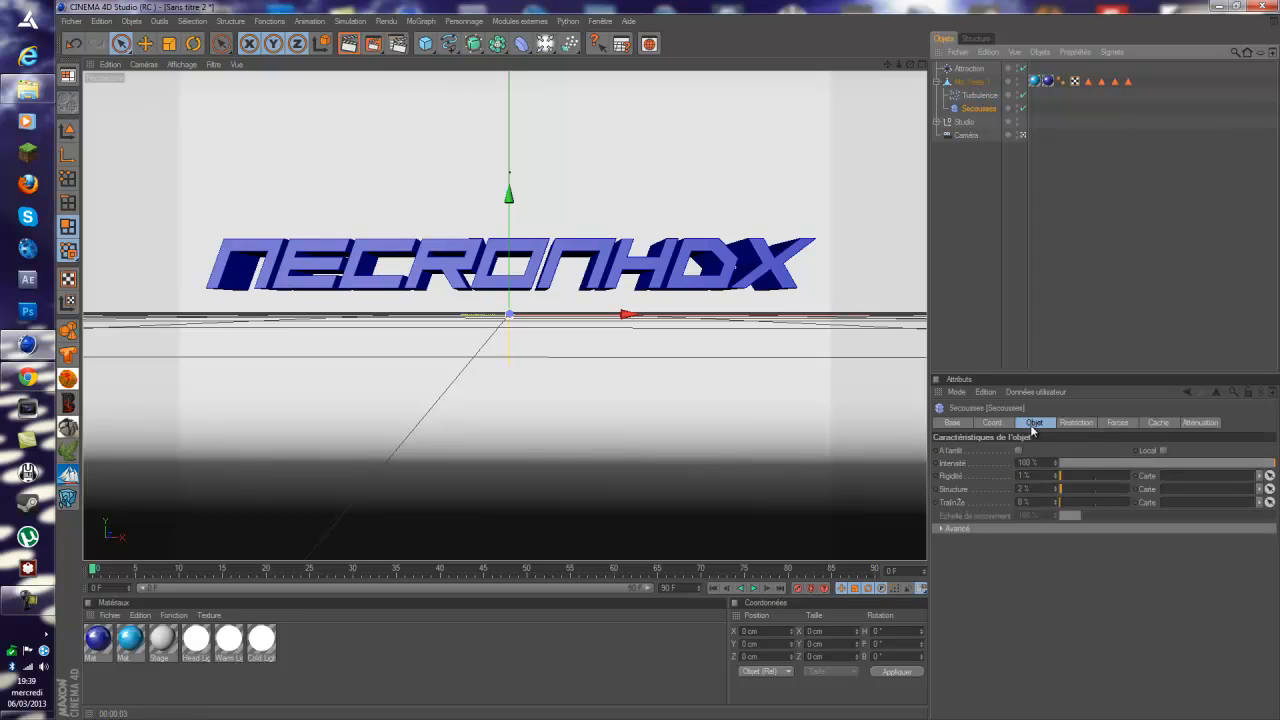
pyautogui.click(1119, 423)
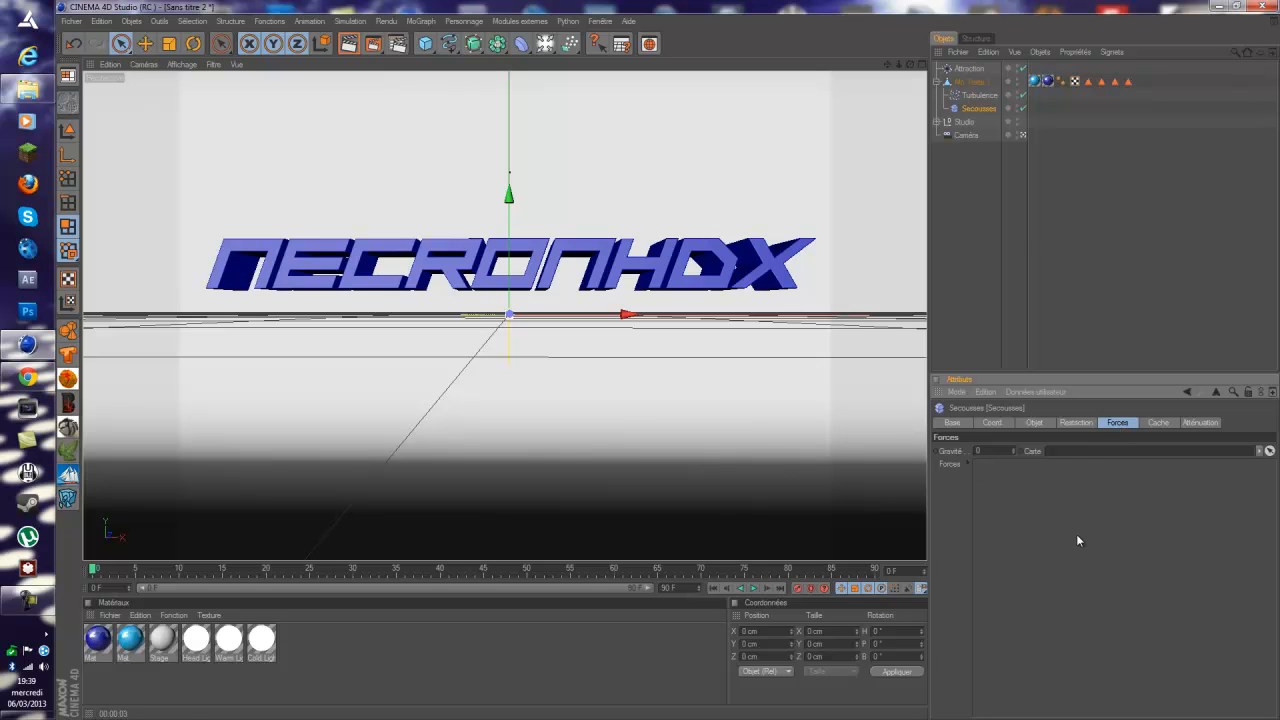
pyautogui.moveTo(971, 70); pyautogui.dragTo(1050, 492)
pyautogui.moveTo(975, 95); pyautogui.dragTo(1043, 488)
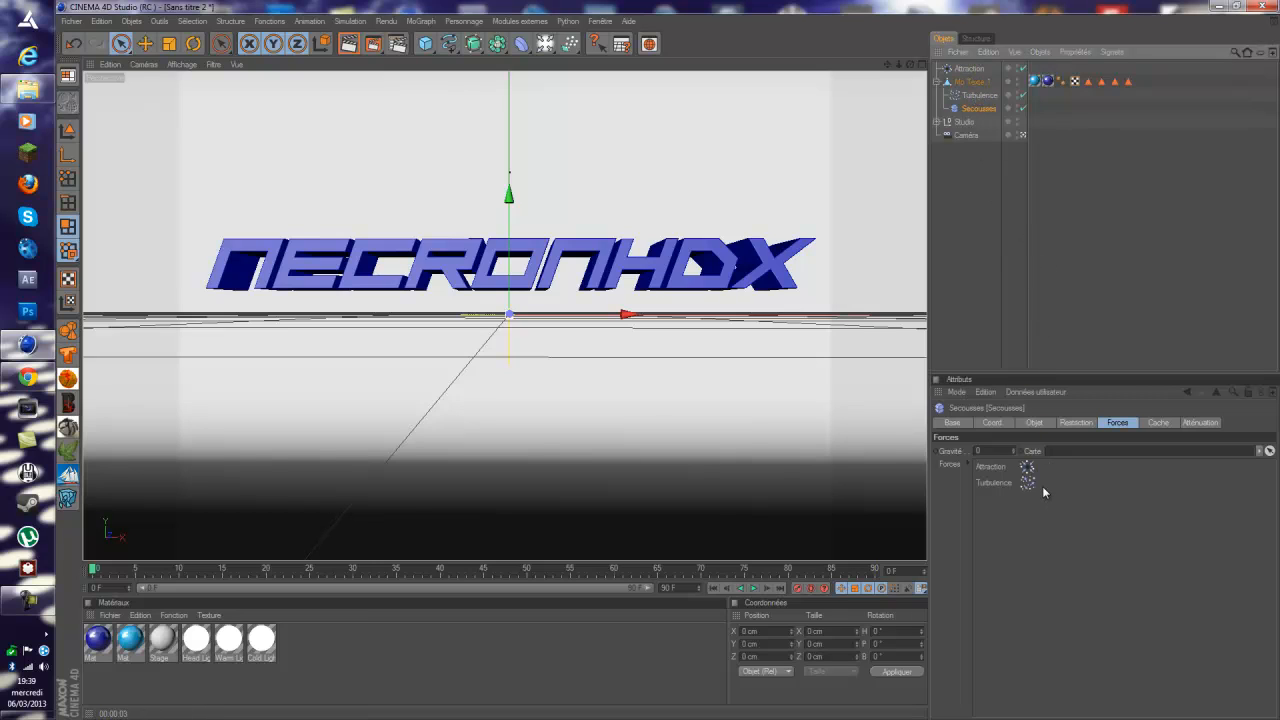
# Examine the Attraction object's position relative to the text in the four views and return to the perspective view.
pyautogui.click(968, 70)
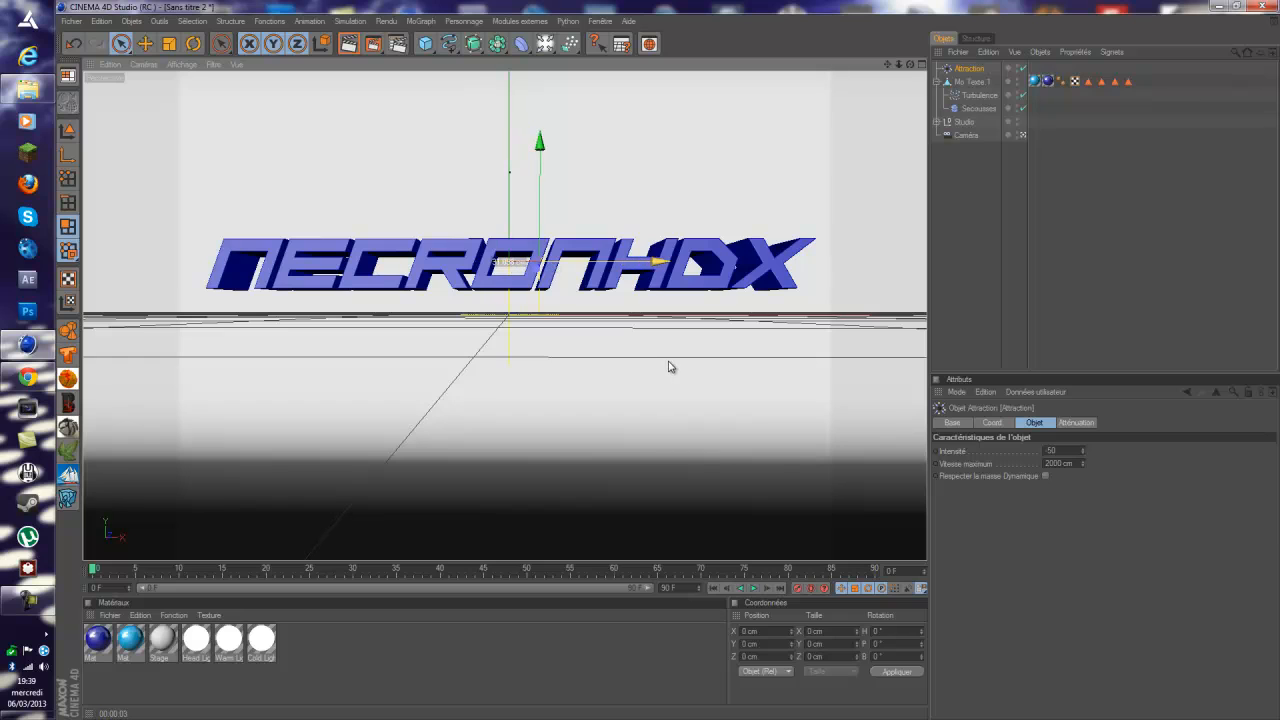
pyautogui.middleClick(676, 168)
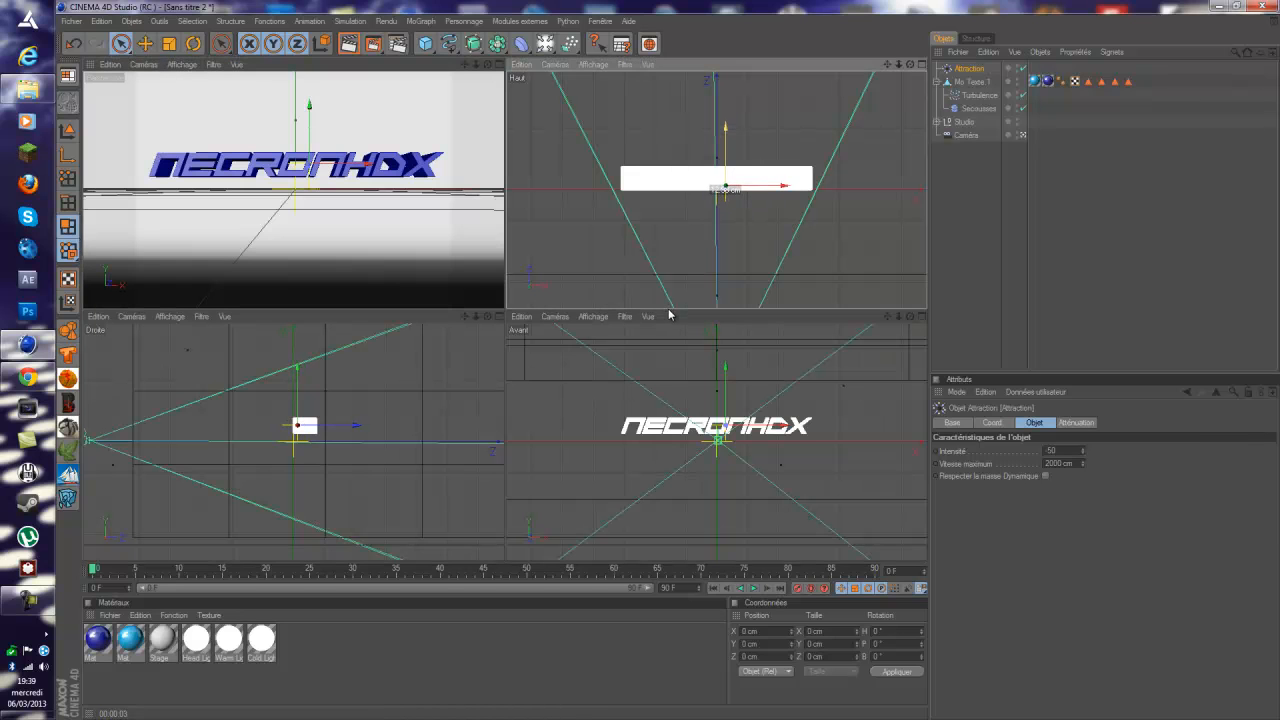
pyautogui.middleClick(326, 229)
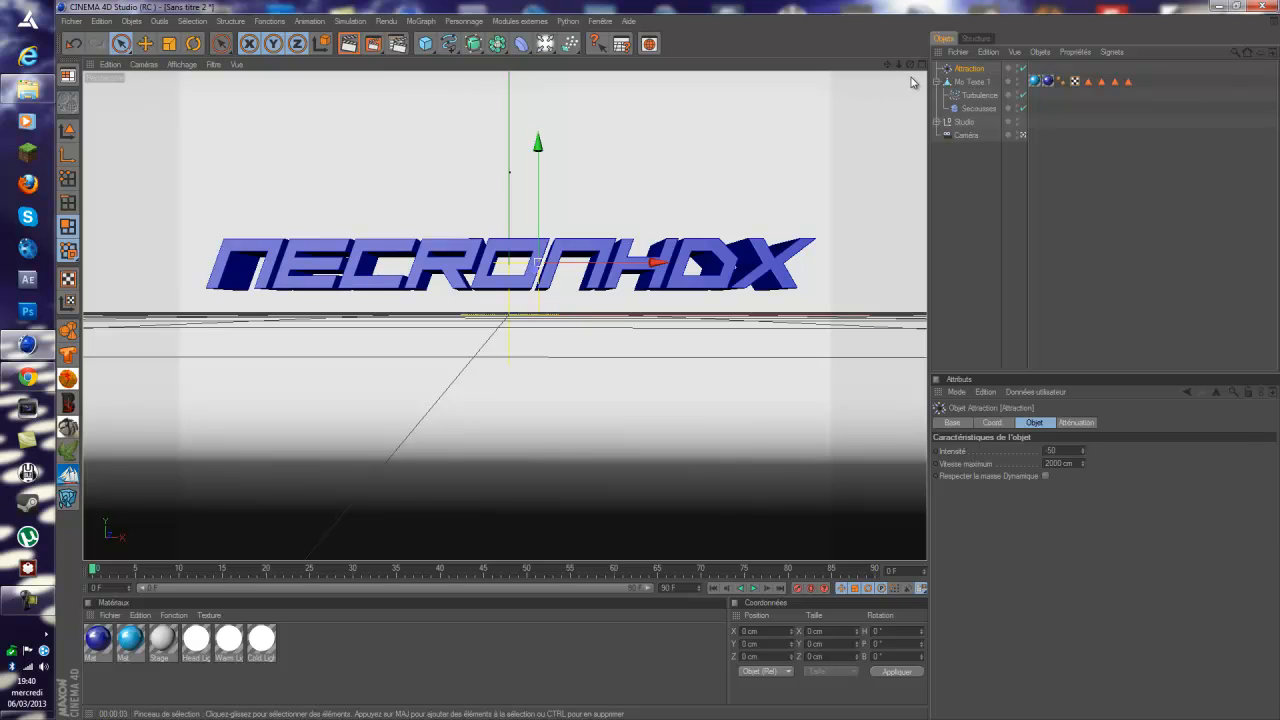
# Play the text deformation, stop at frame 43 and render that frame in the perspective view.
pyautogui.click(752, 588)
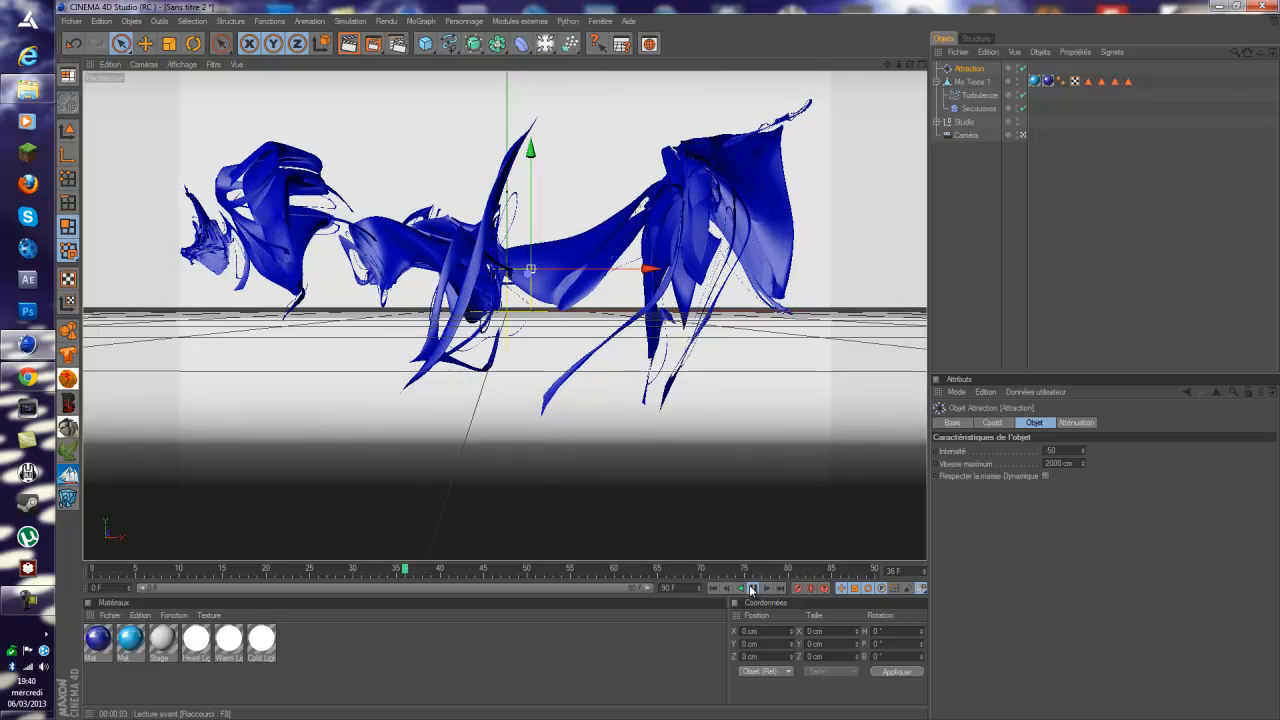
pyautogui.click(752, 589)
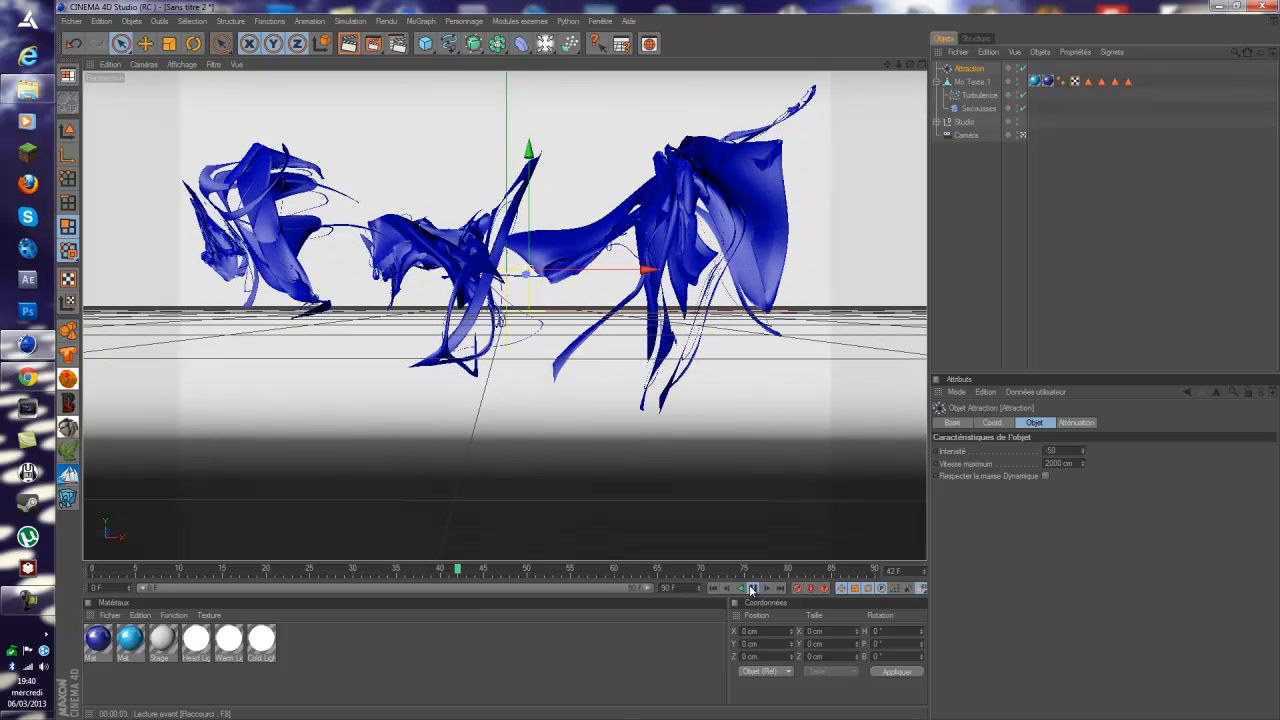
pyautogui.click(348, 44)
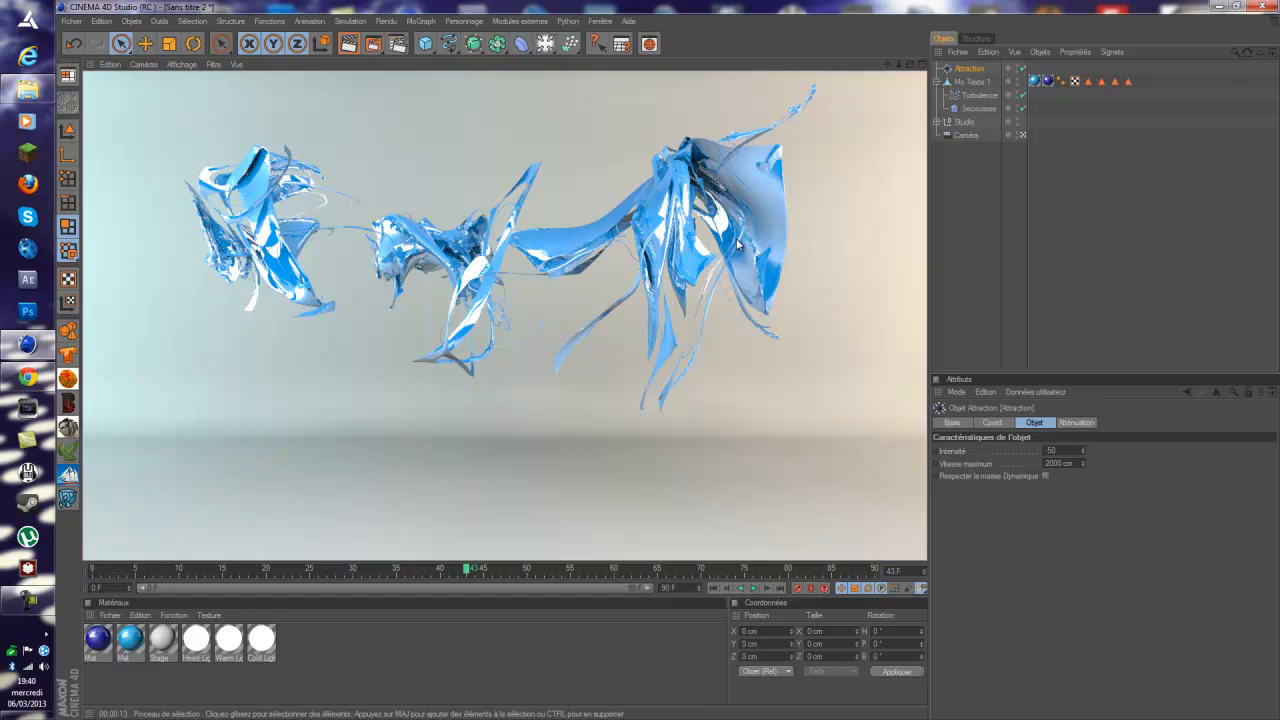
# Review the Réflexion channel settings of the light blue and dark blue Mat materials.
pyautogui.click(131, 638)
pyautogui.doubleClick(131, 638)
pyautogui.click(240, 277)
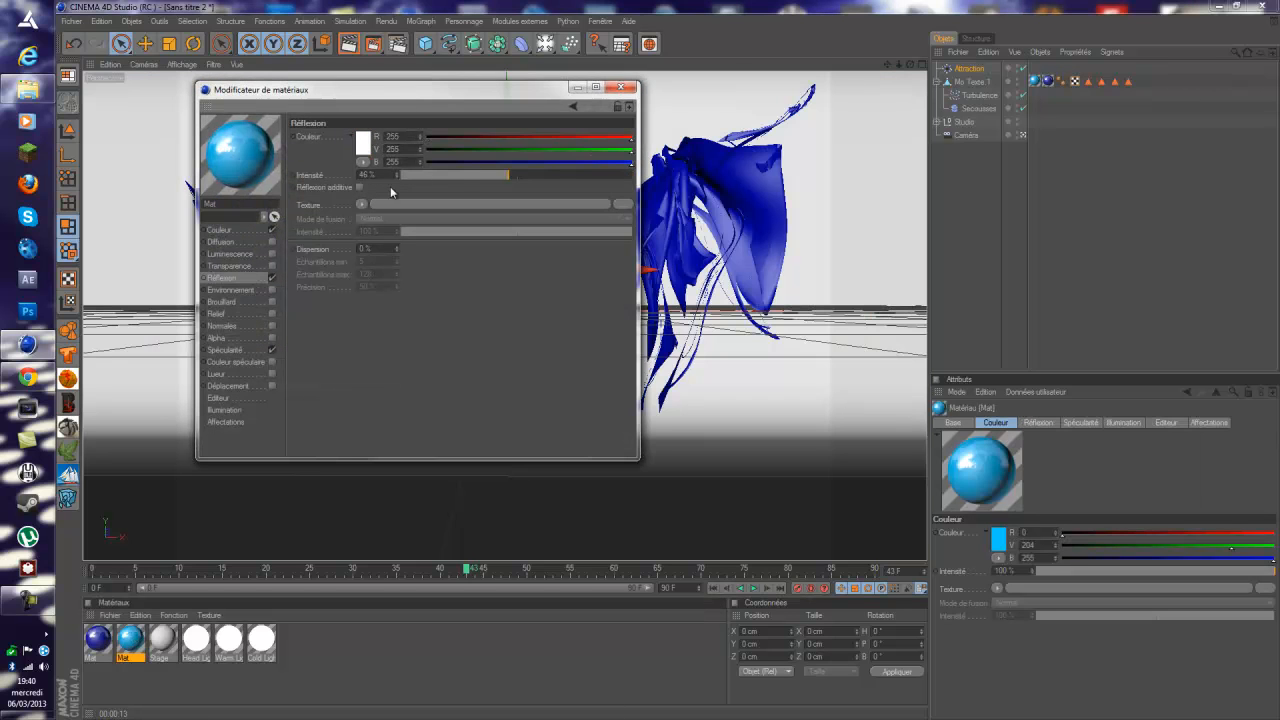
pyautogui.click(621, 87)
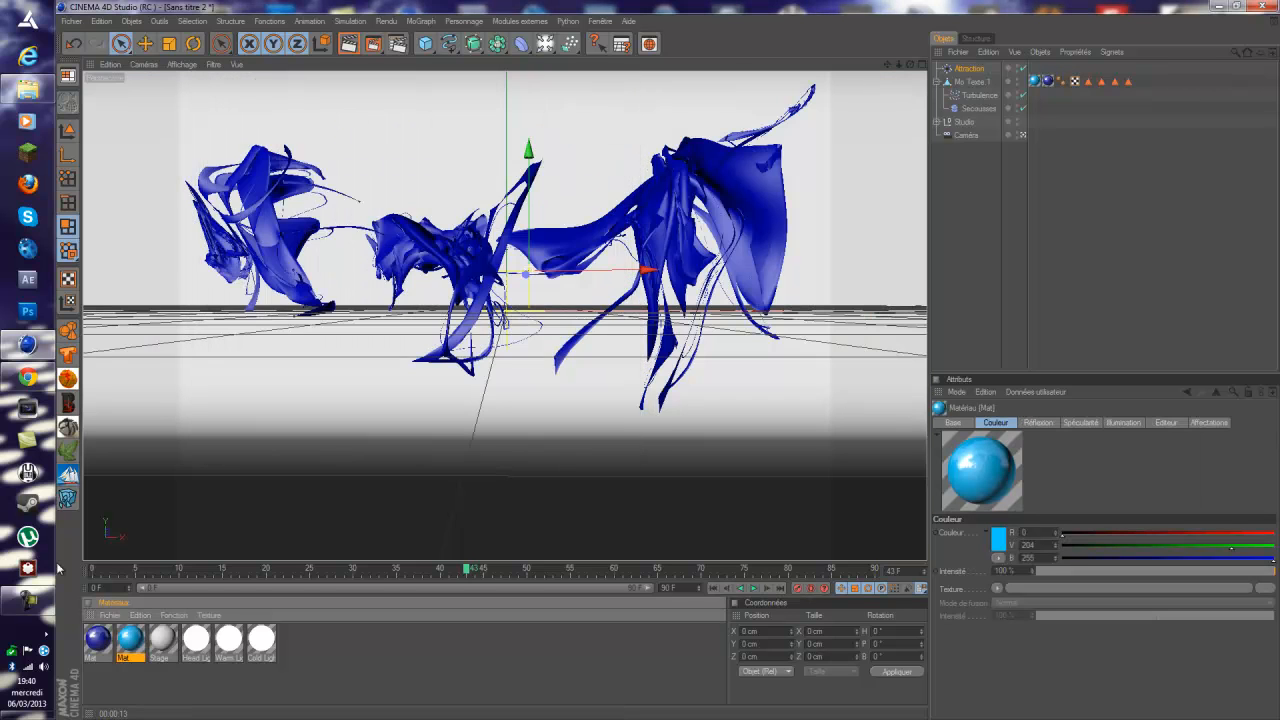
pyautogui.doubleClick(96, 638)
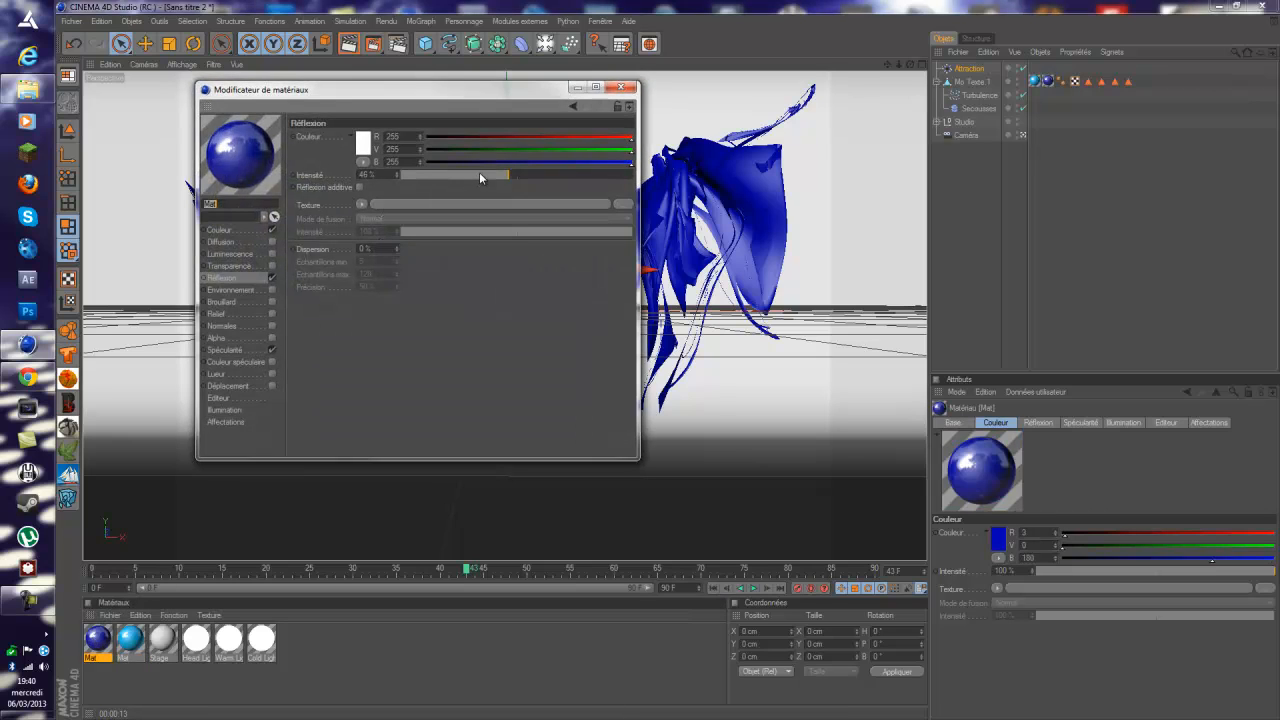
pyautogui.click(133, 640)
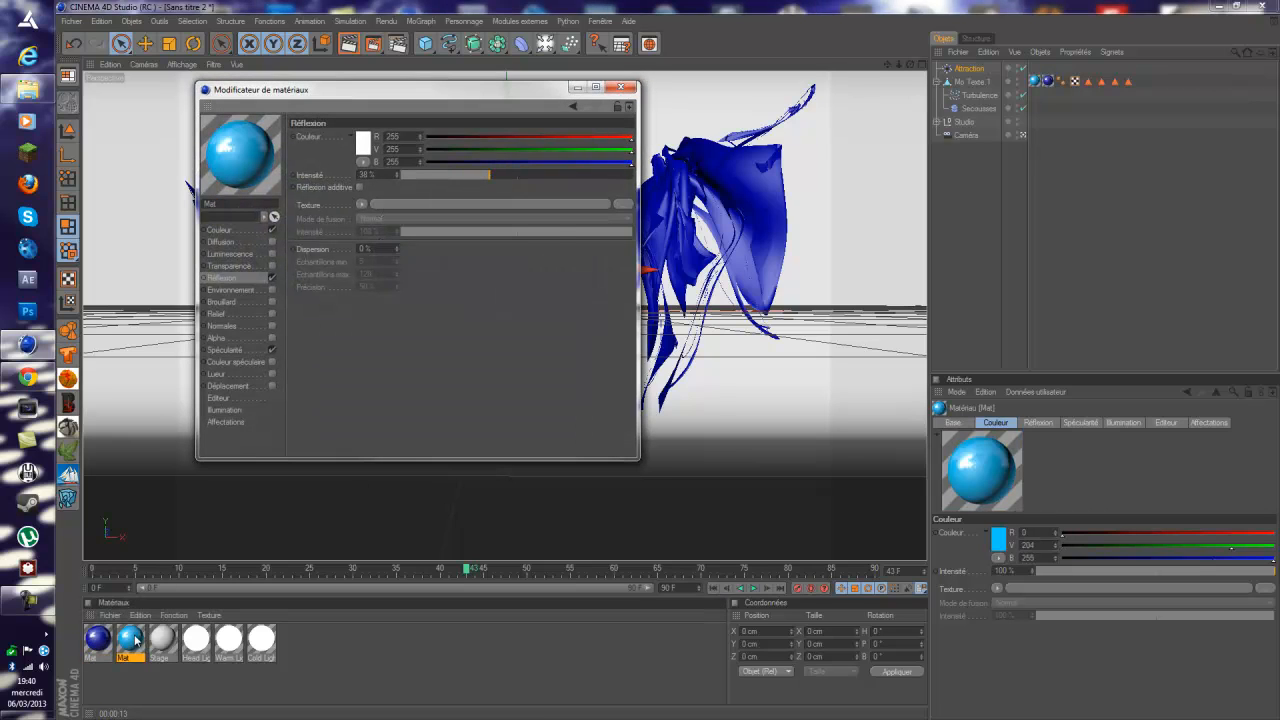
# Try a violet reflection colour (R 72, V 0, B 227) on the light blue Mat material and restore white.
pyautogui.click(363, 146)
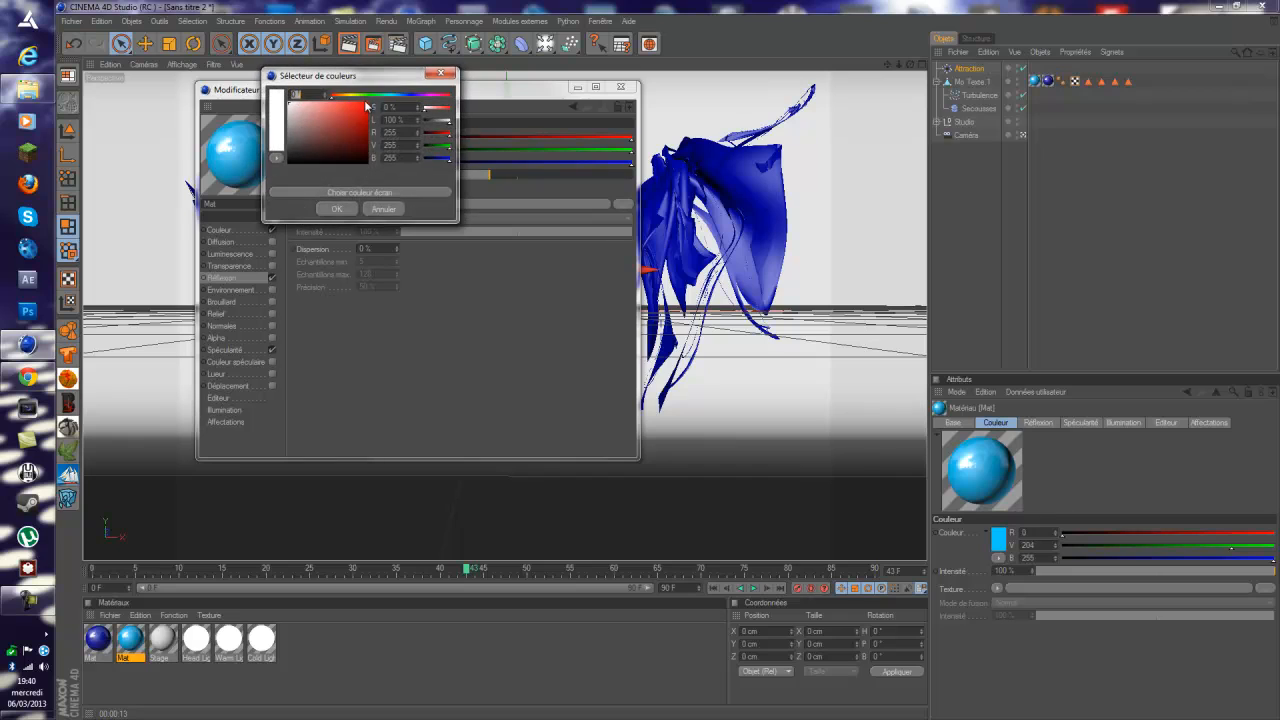
pyautogui.moveTo(408, 96); pyautogui.dragTo(368, 108)
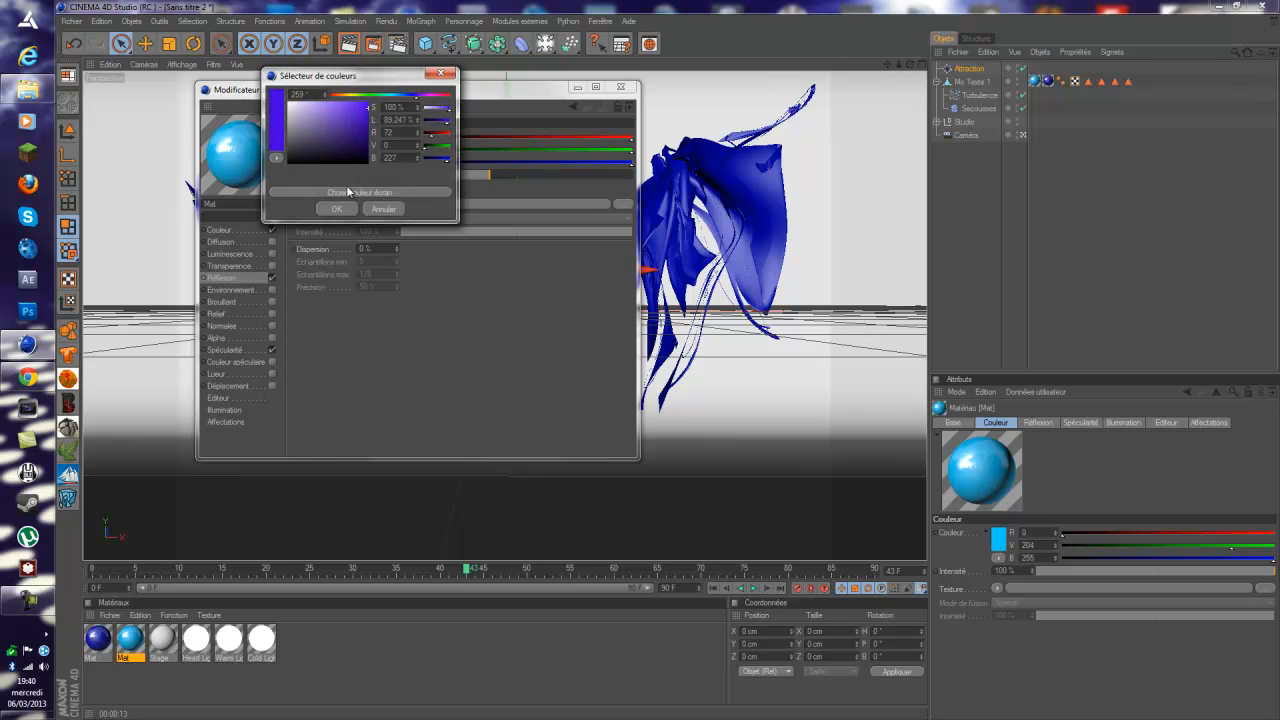
pyautogui.click(337, 209)
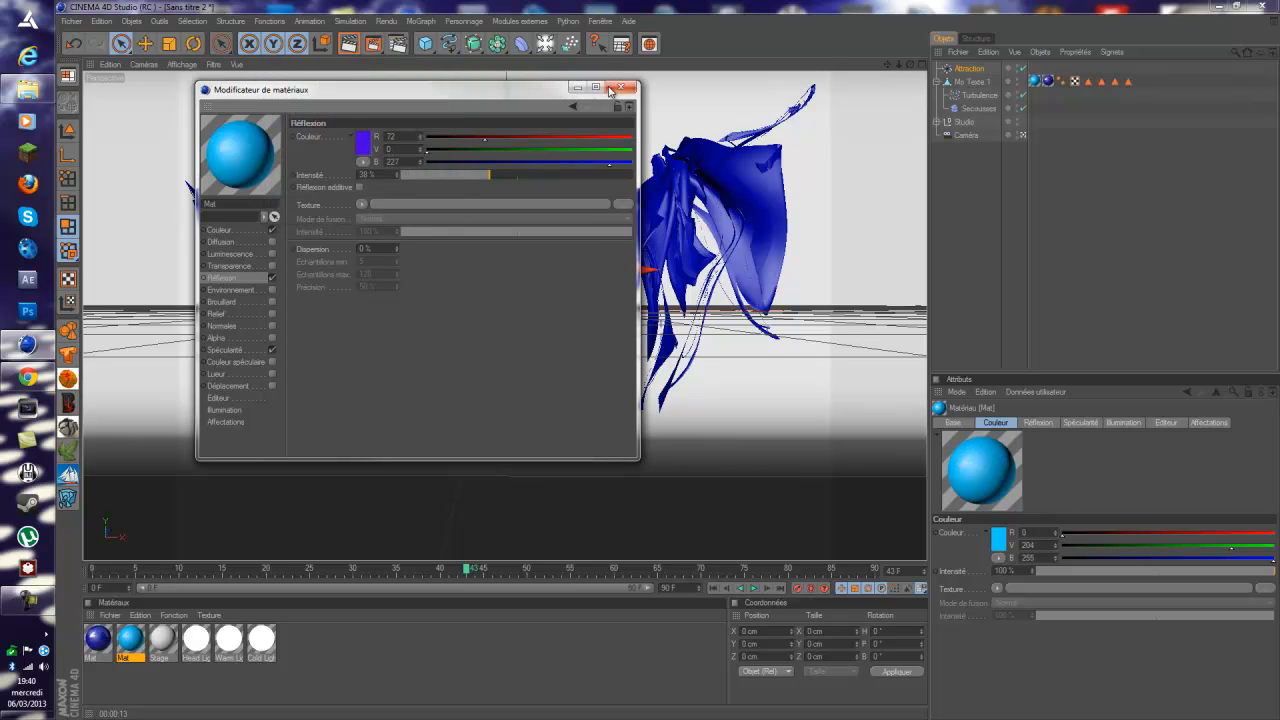
pyautogui.click(364, 150)
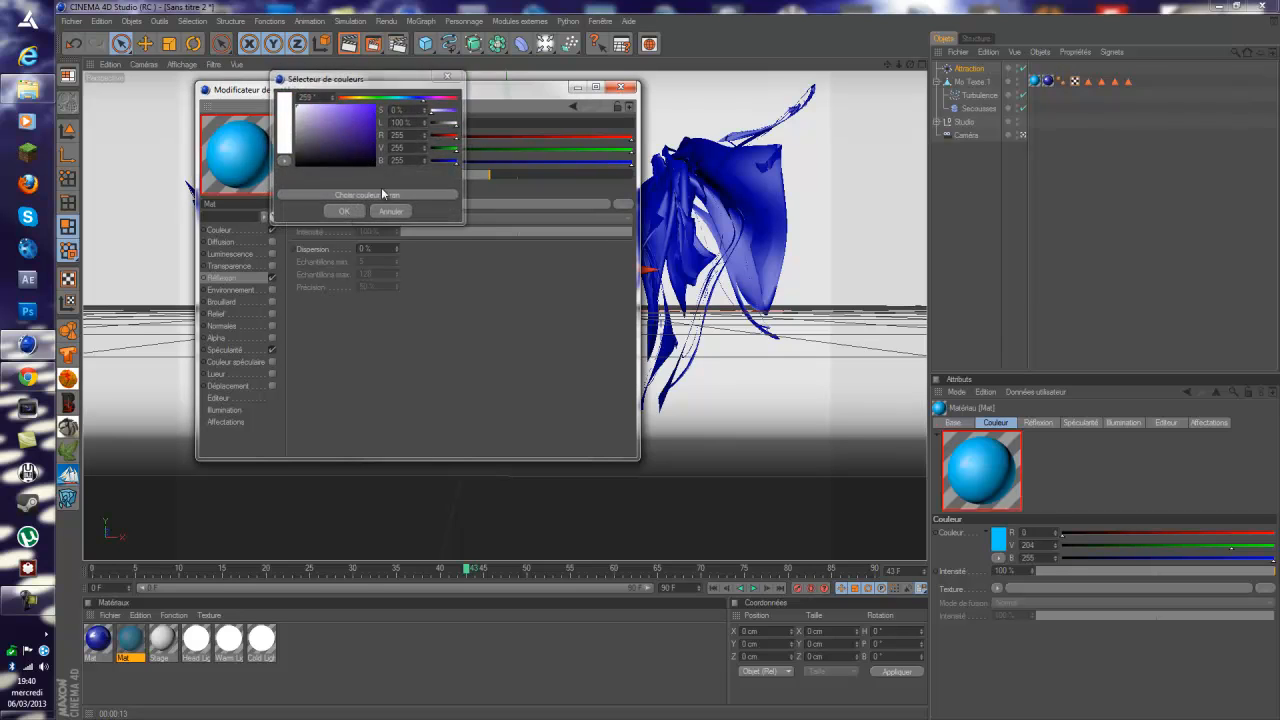
pyautogui.click(346, 211)
pyautogui.click(621, 87)
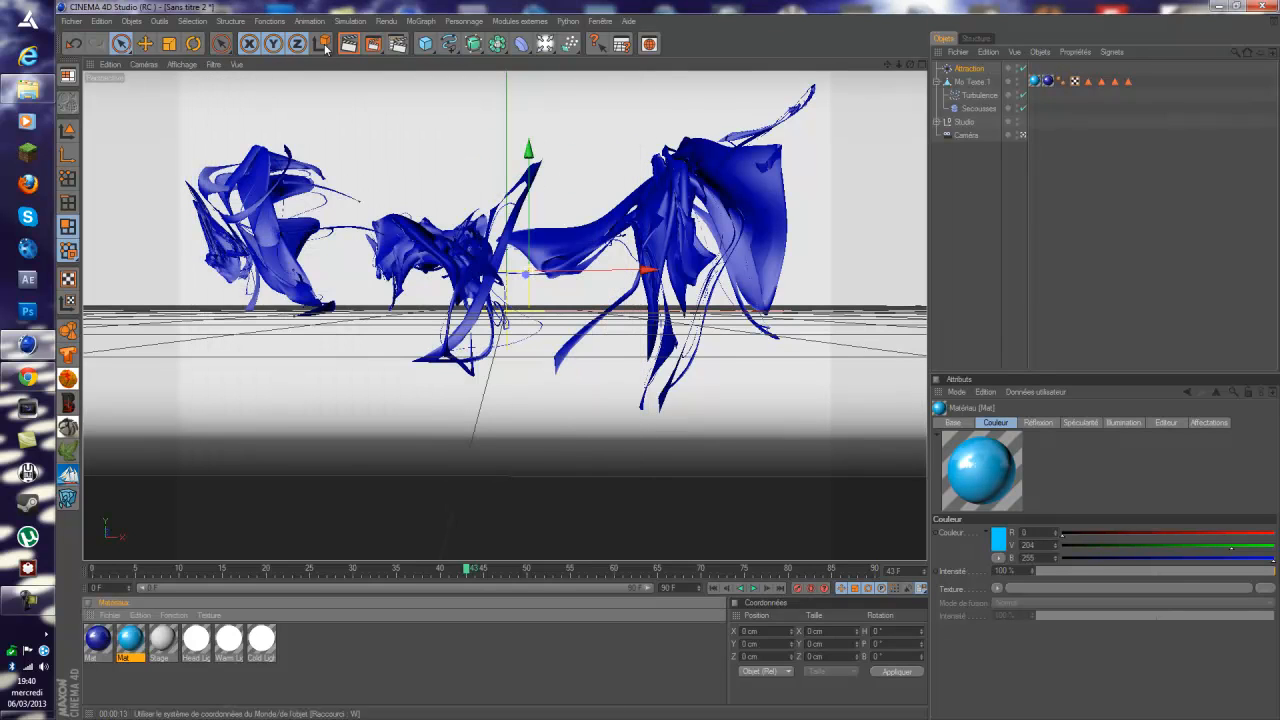
# Set the project's end frame to 150 F and extend the visible timeline range to 150 F.
pyautogui.click(985, 192)
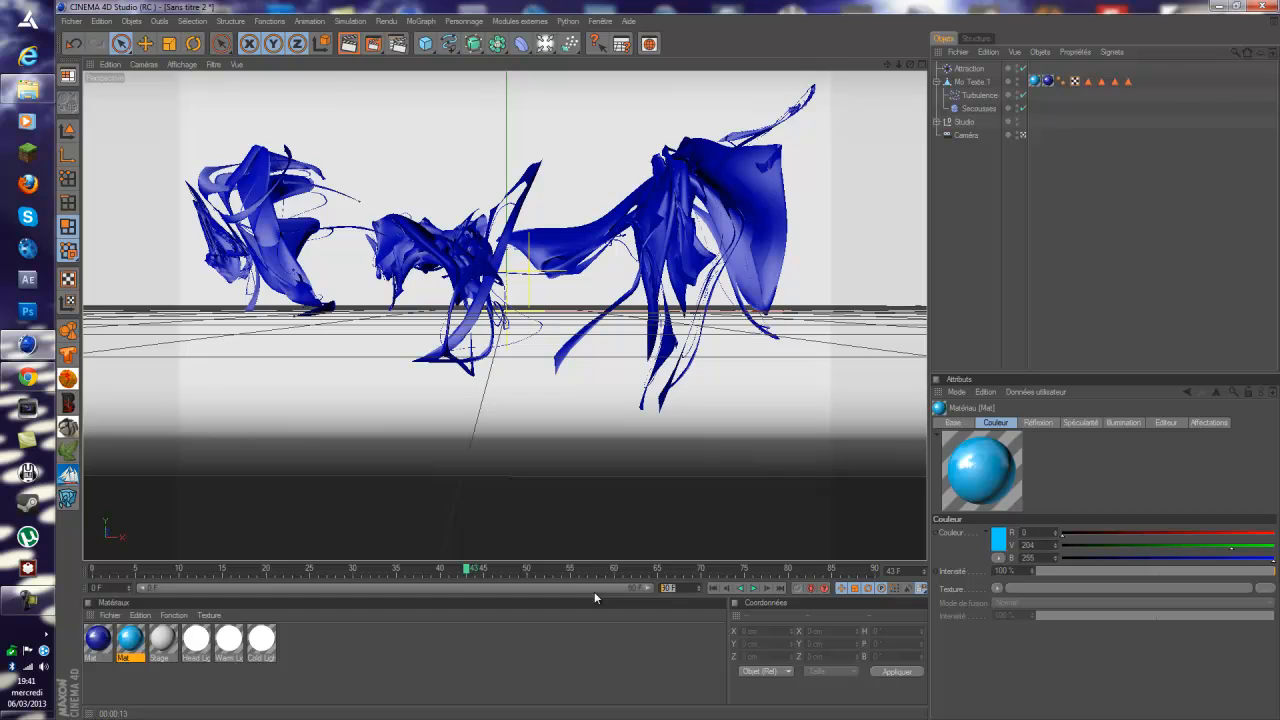
pyautogui.write('150')
pyautogui.press('Return')
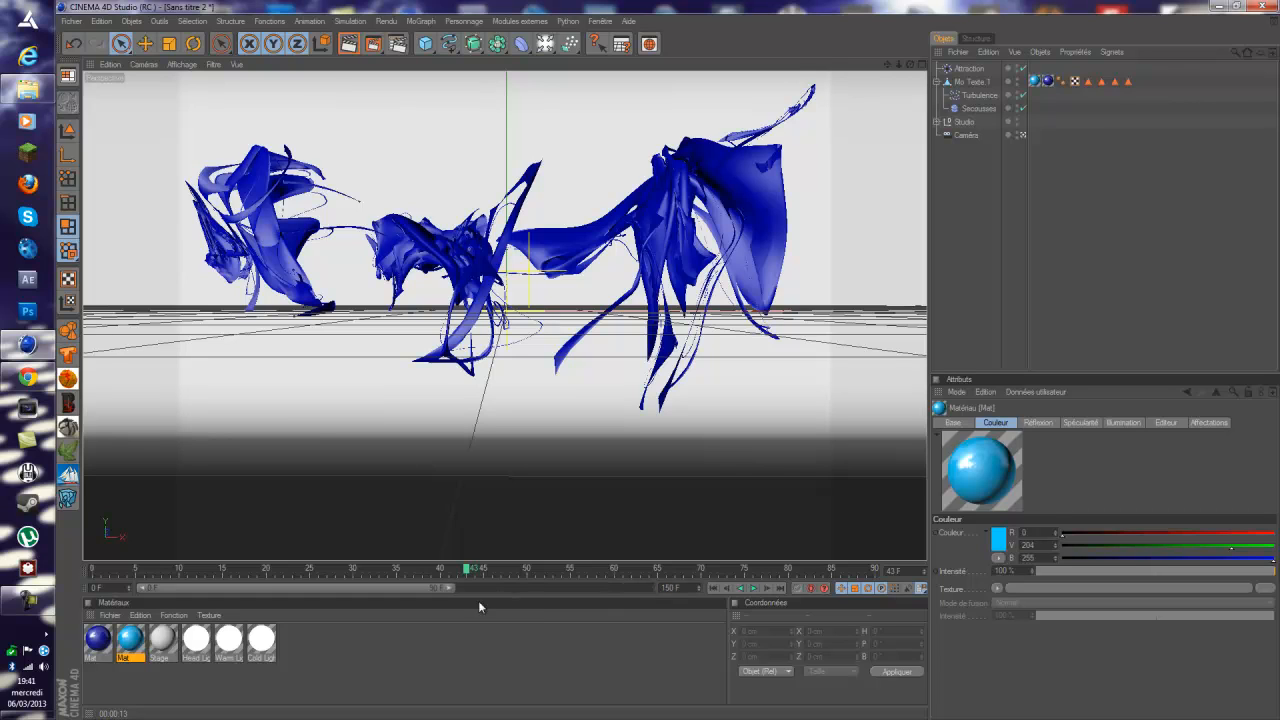
pyautogui.moveTo(452, 587); pyautogui.dragTo(650, 590)
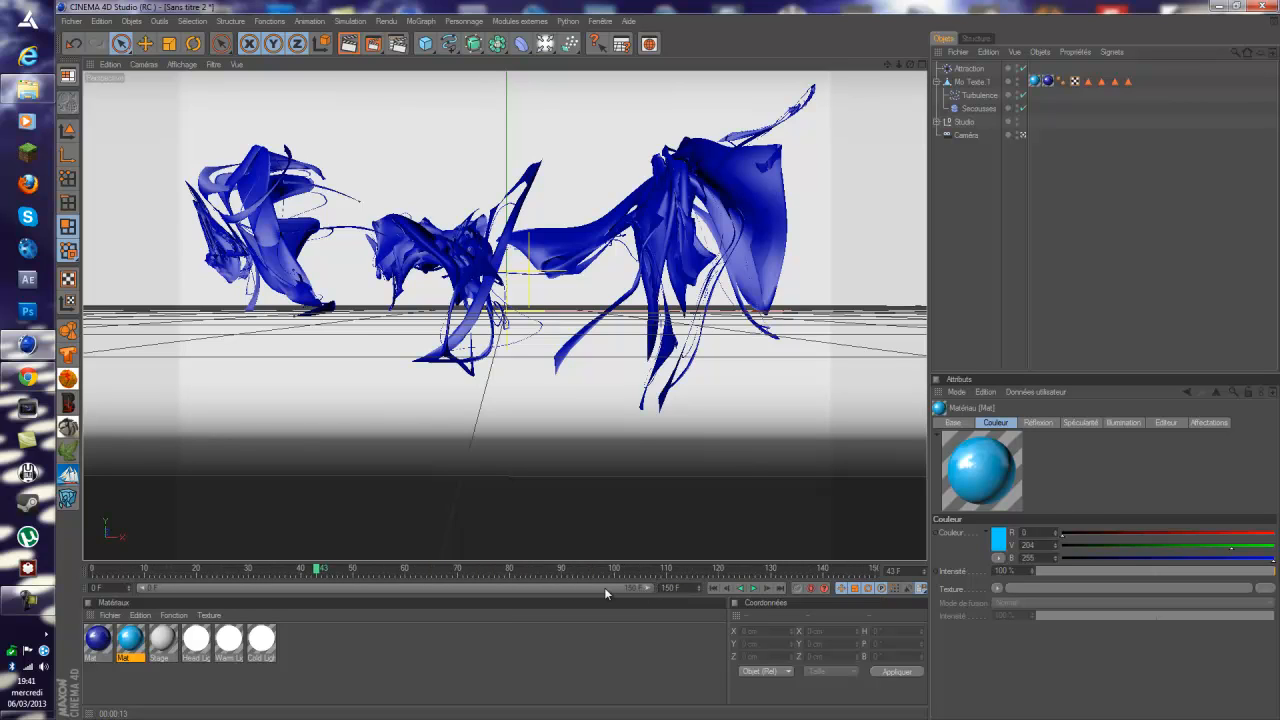
# Review the object settings of the Secousses deformer and of the Attraction object.
pyautogui.click(975, 108)
pyautogui.click(1035, 422)
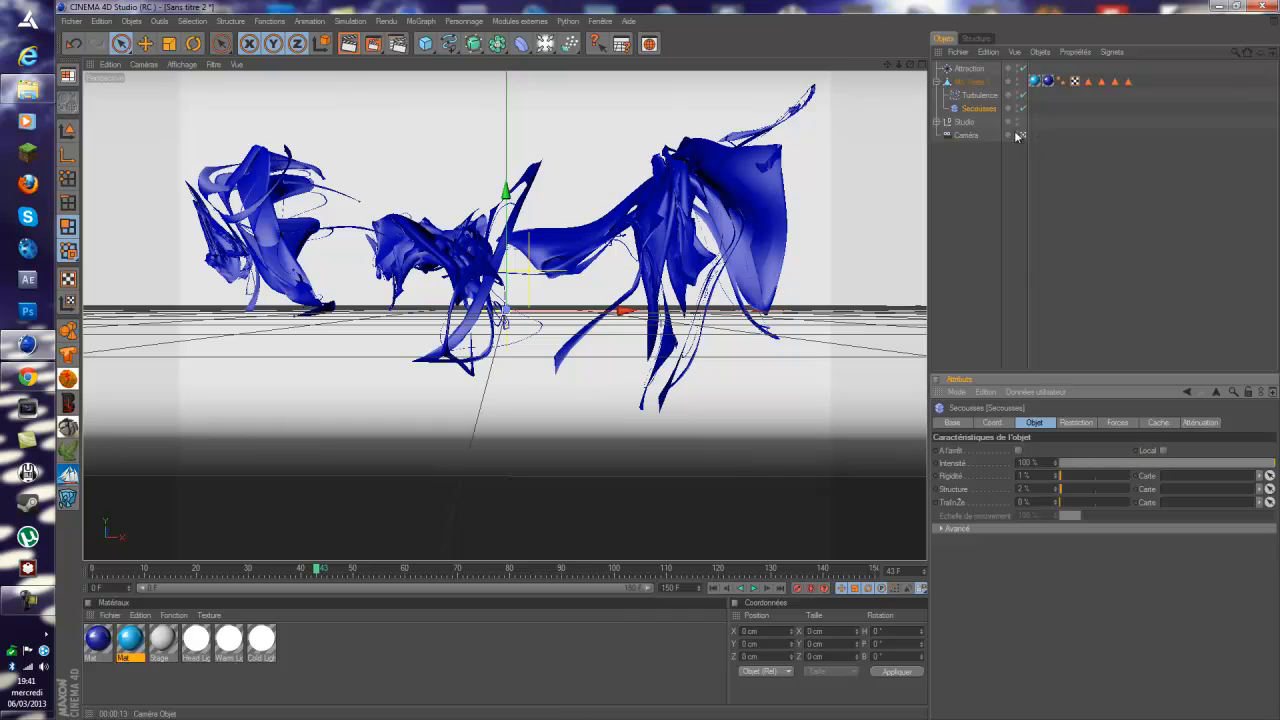
pyautogui.click(968, 68)
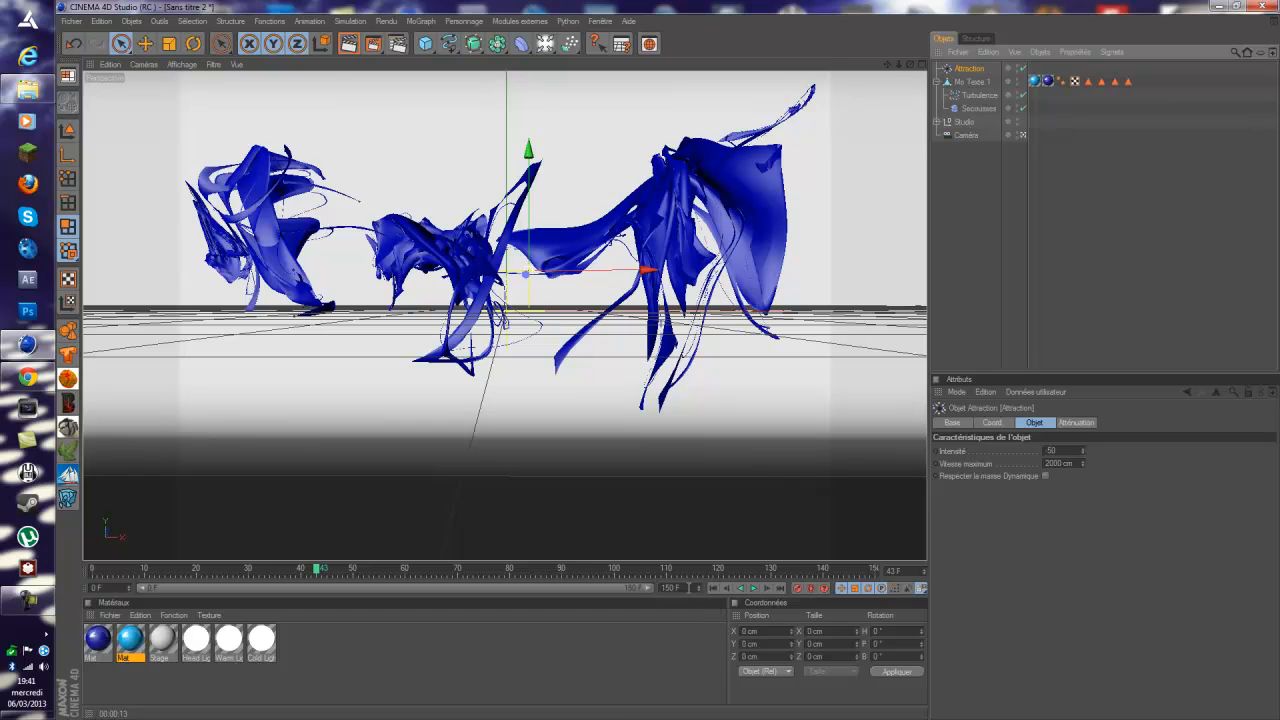
# Set the project's end frame to 210 F and extend the visible timeline range to 210 F.
pyautogui.click(682, 589)
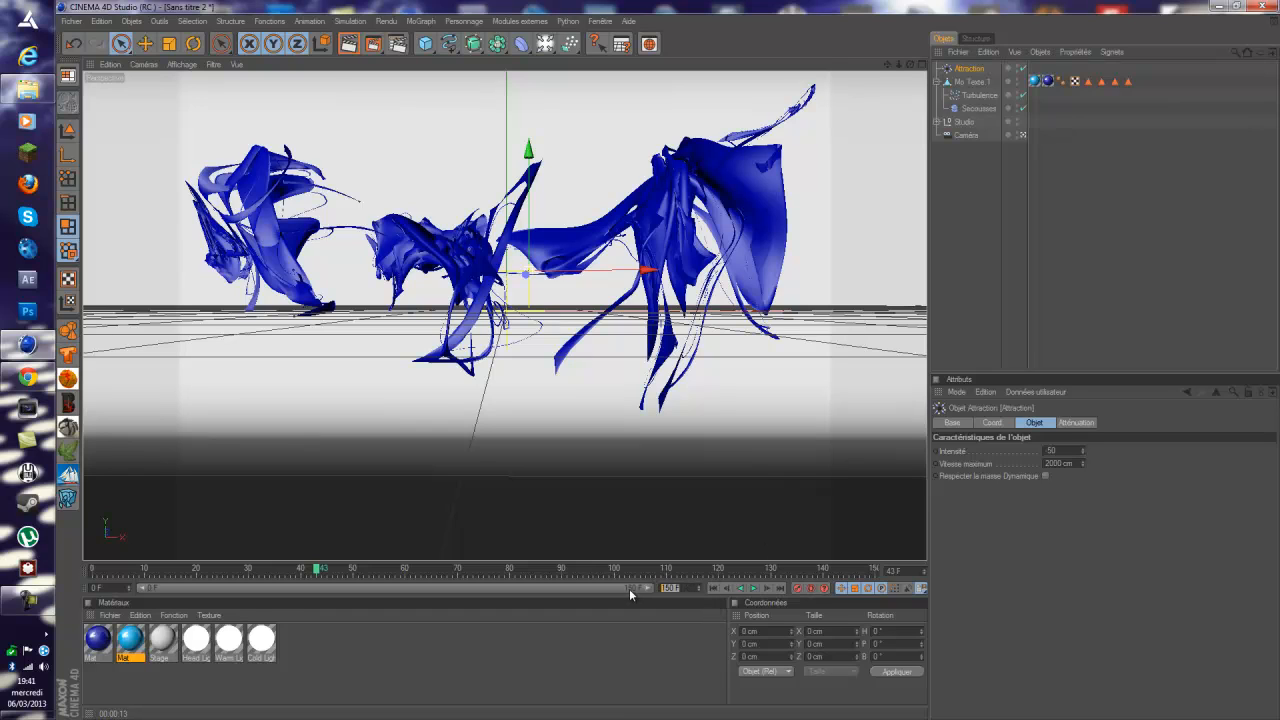
pyautogui.click(688, 589)
pyautogui.moveTo(656, 589); pyautogui.dragTo(583, 588)
pyautogui.click(672, 587)
pyautogui.write('210')
pyautogui.press('Return')
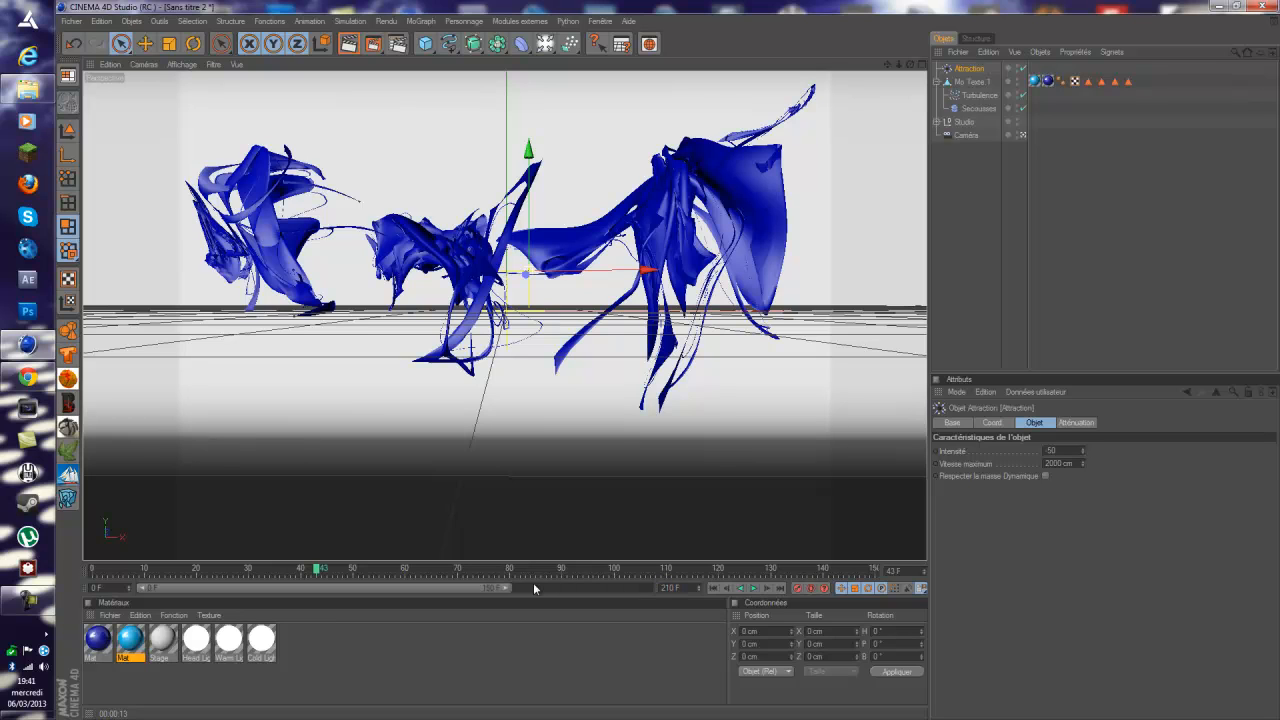
pyautogui.moveTo(506, 588); pyautogui.dragTo(650, 588)
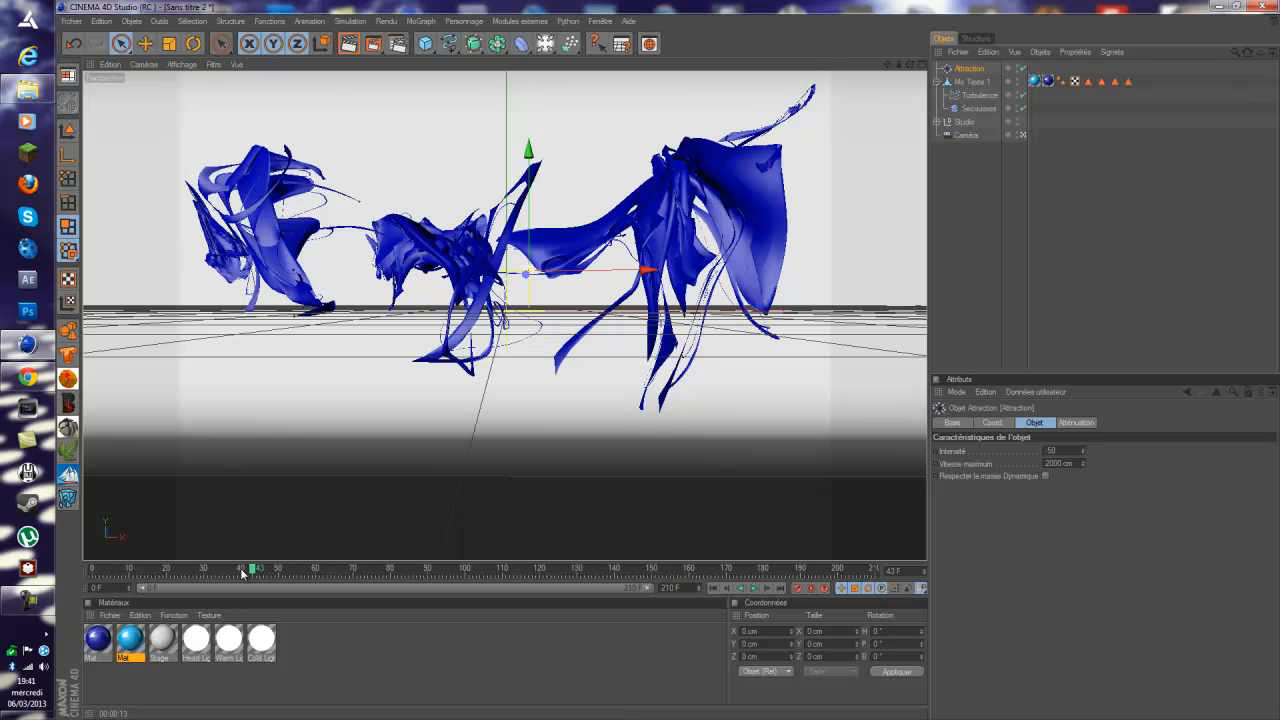
# Preview the Secousses deformation over the opening frames and return the timeline to frame 0.
pyautogui.click(92, 572)
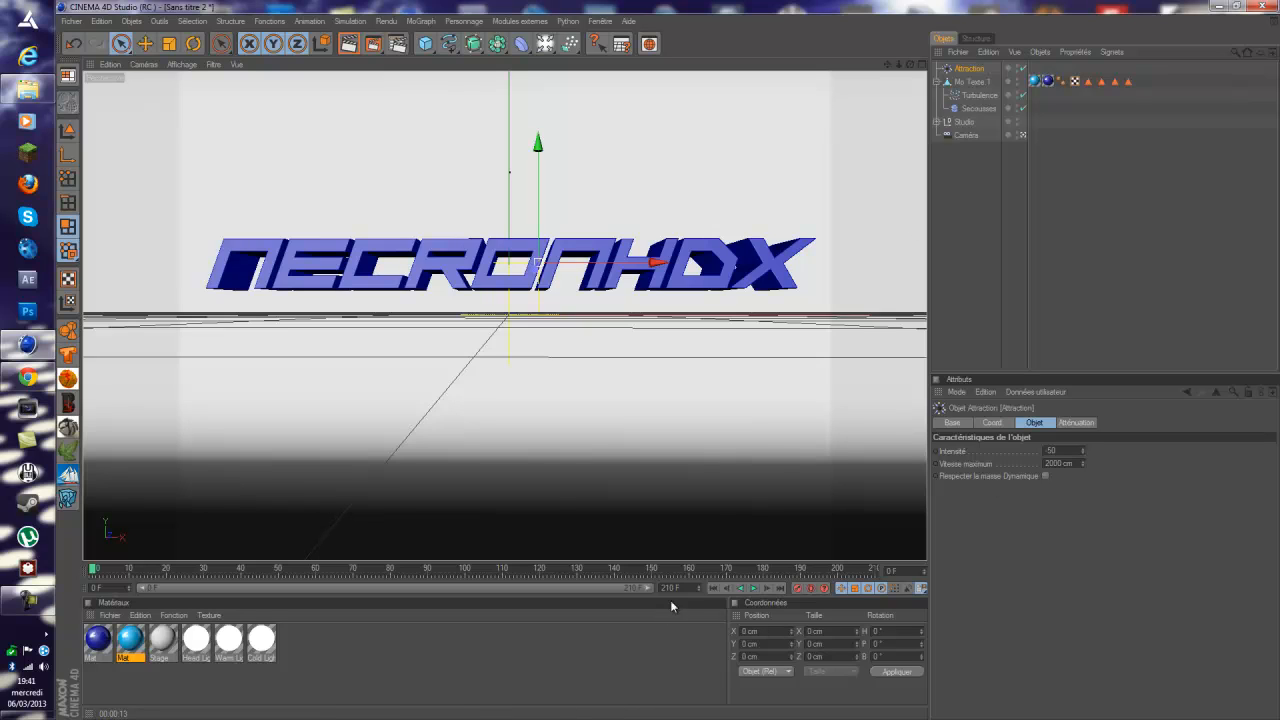
pyautogui.click(977, 108)
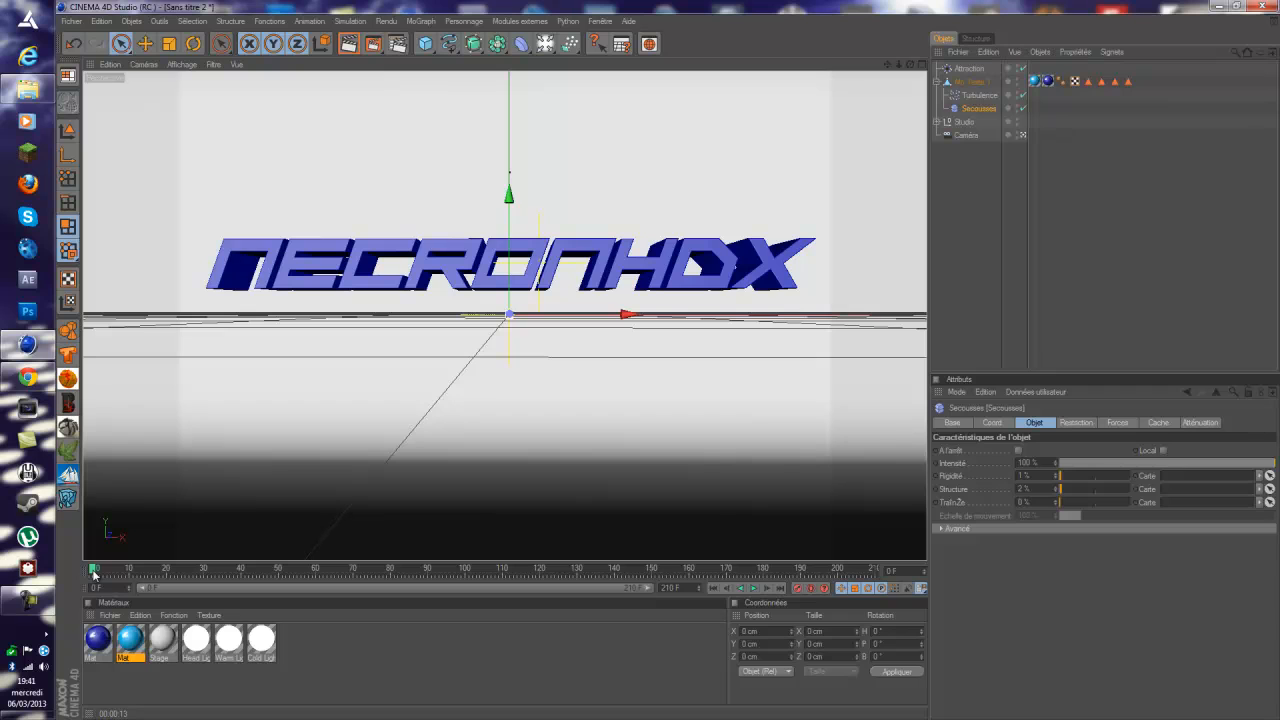
pyautogui.click(96, 572)
pyautogui.moveTo(96, 572); pyautogui.dragTo(92, 572)
pyautogui.click(107, 577)
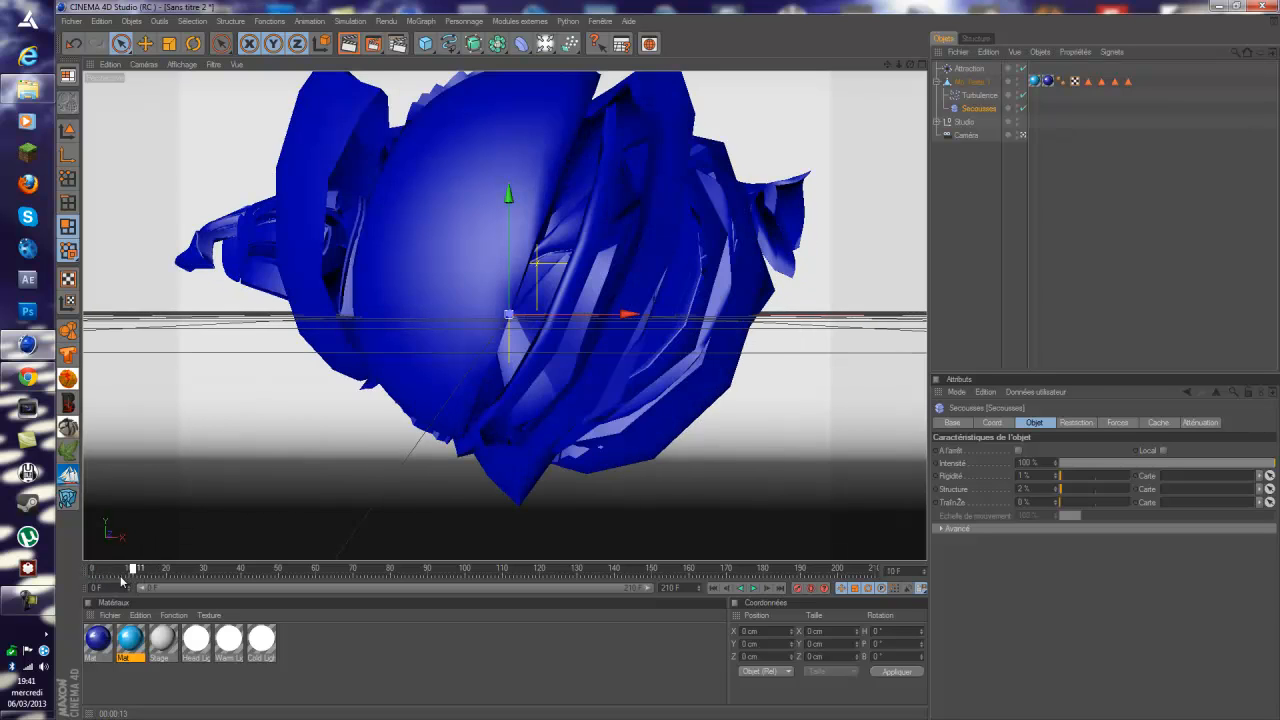
pyautogui.moveTo(99, 582); pyautogui.dragTo(44, 580)
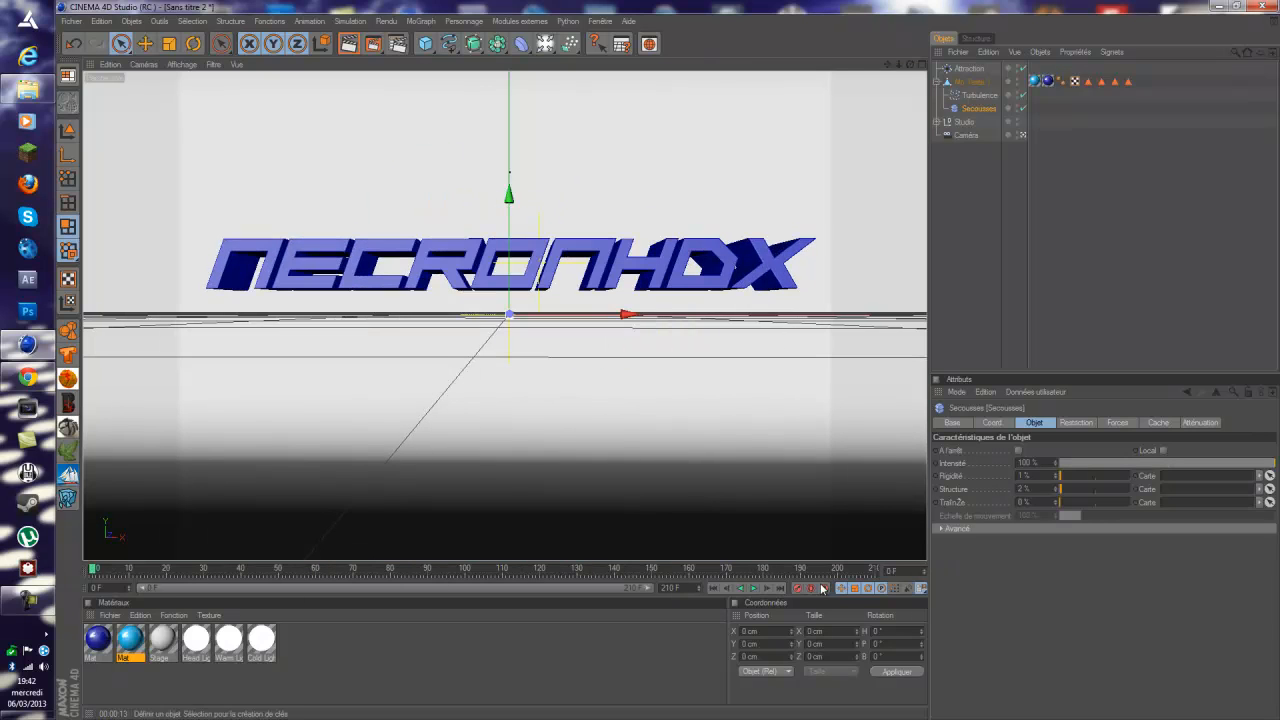
pyautogui.click(755, 591)
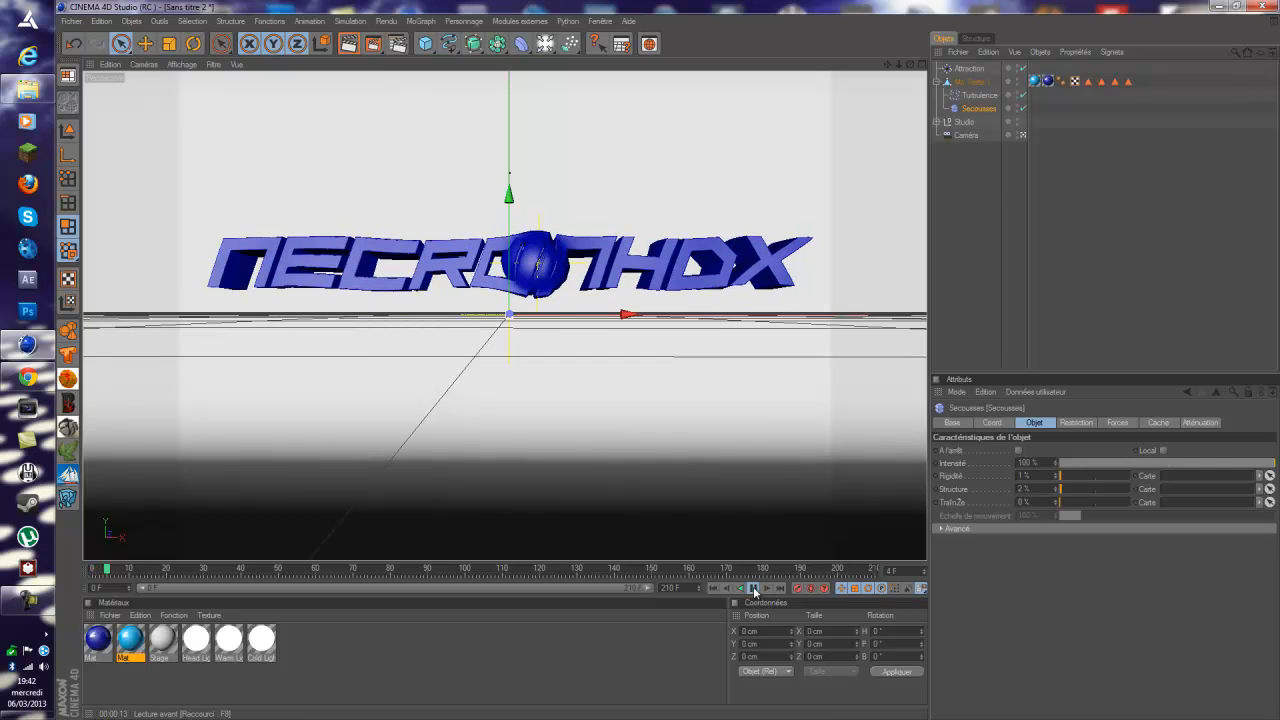
pyautogui.click(714, 590)
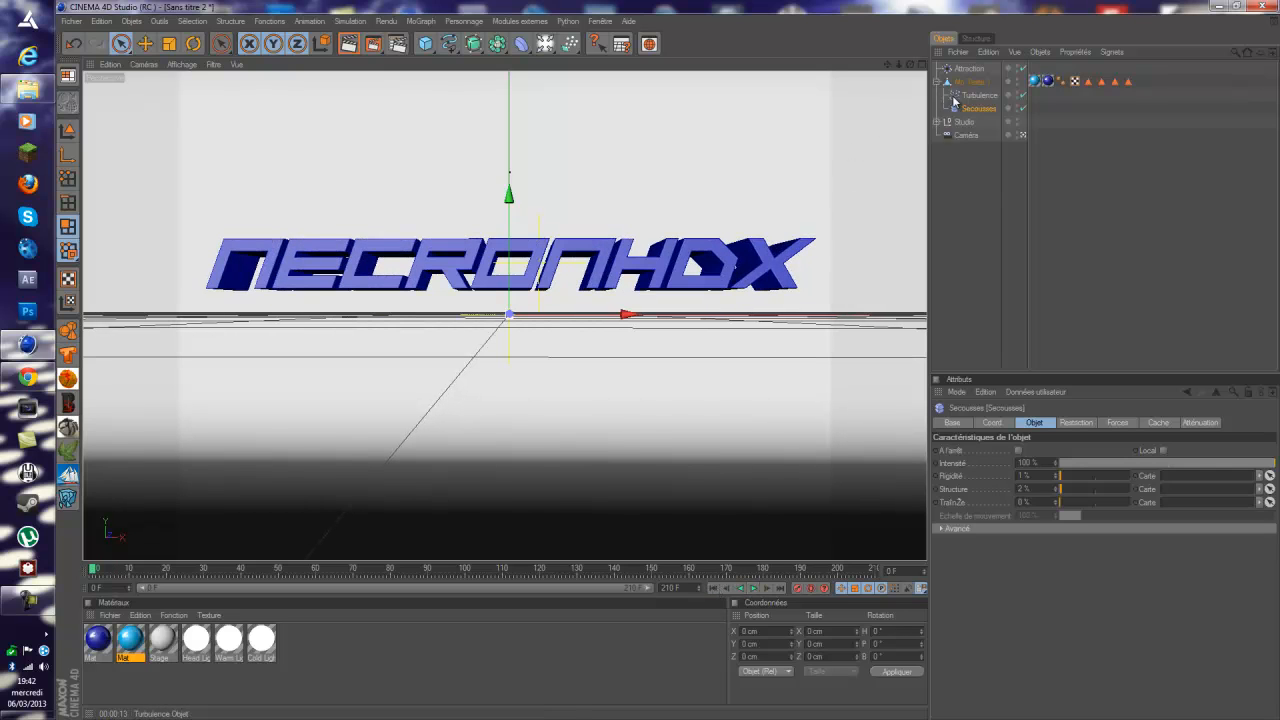
# Check where the Attraction object sits against the text in the four views.
pyautogui.click(976, 72)
pyautogui.middleClick(663, 243)
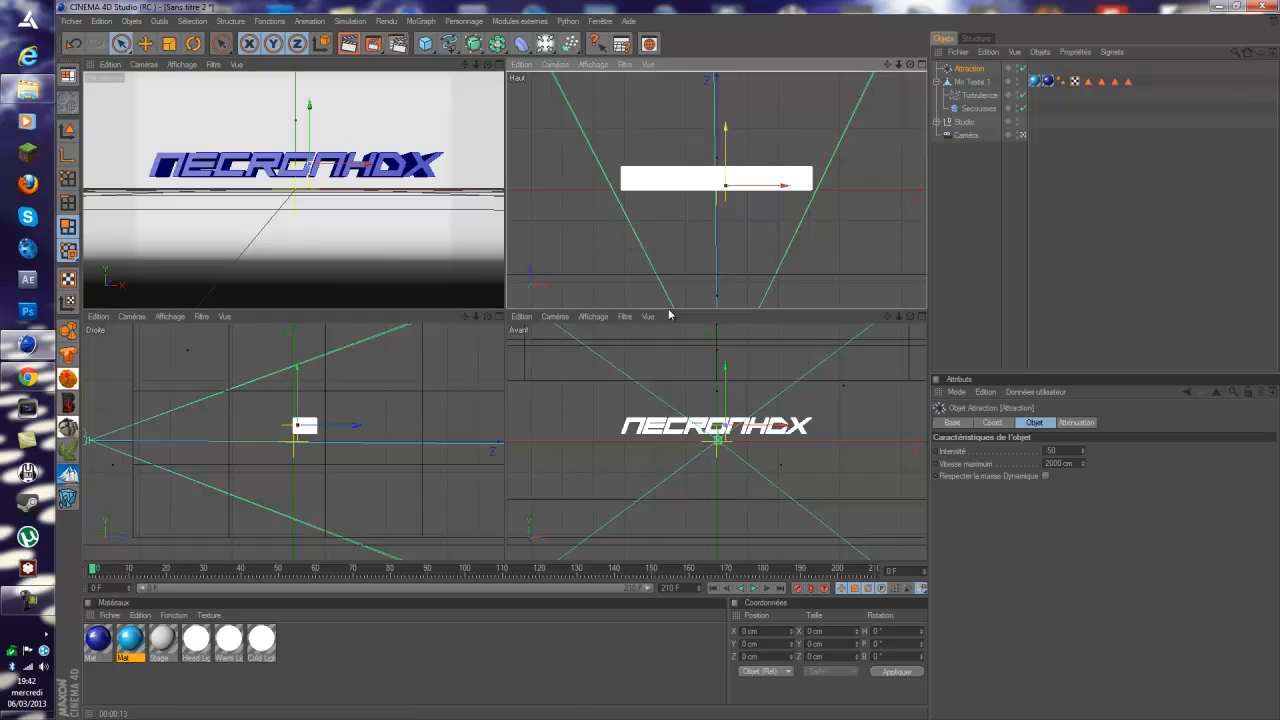
pyautogui.middleClick(370, 180)
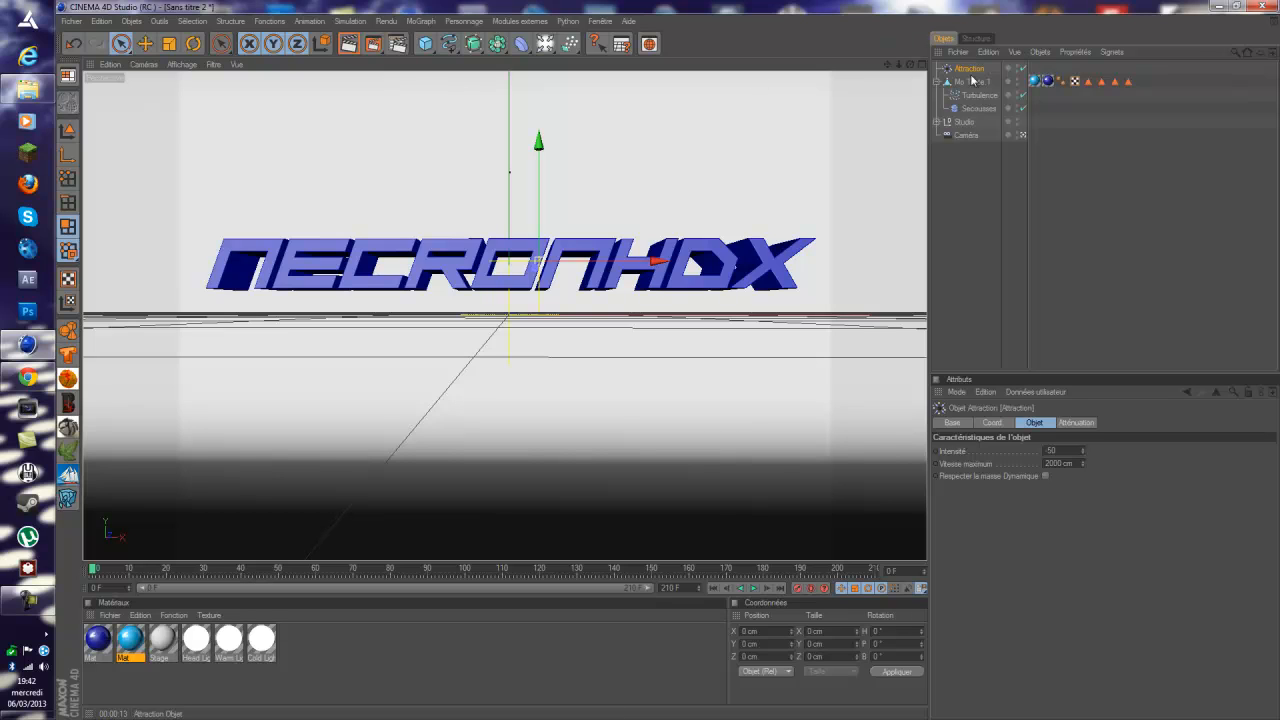
# Set the Secousses deformer's Intensité to 0 % and keyframe it at frame 0.
pyautogui.click(980, 109)
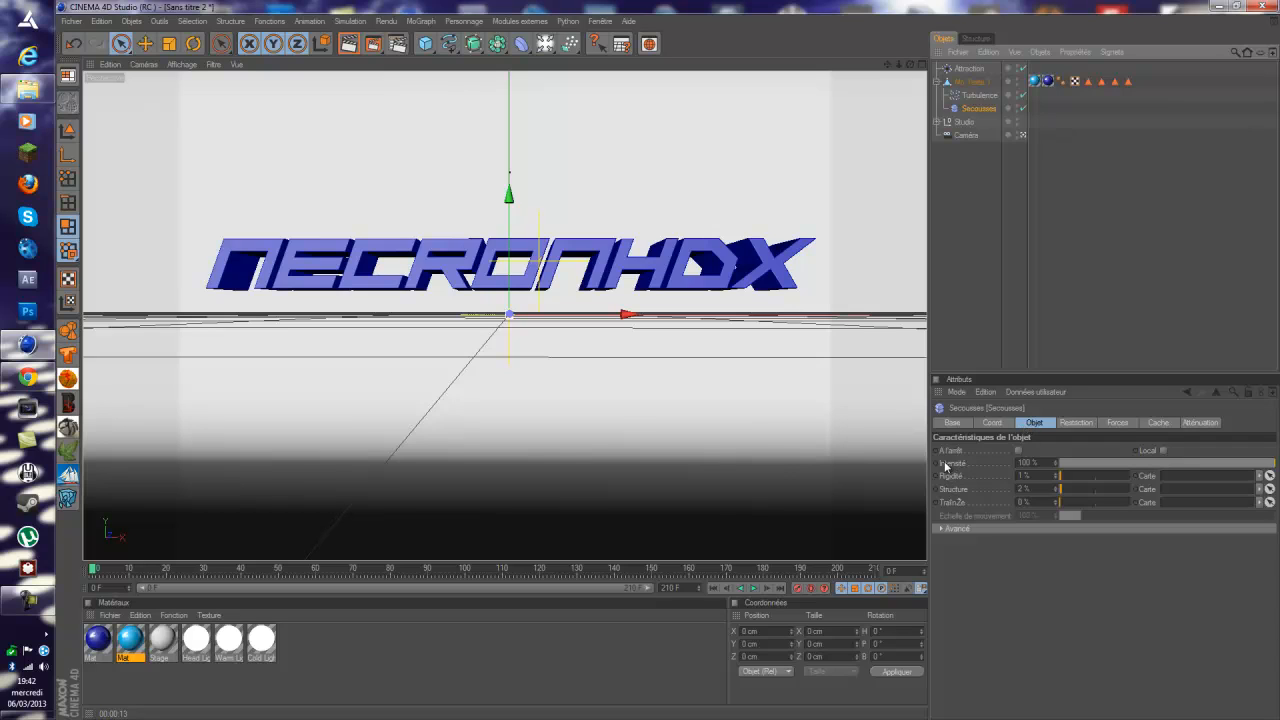
pyautogui.moveTo(1068, 468); pyautogui.dragTo(1035, 462)
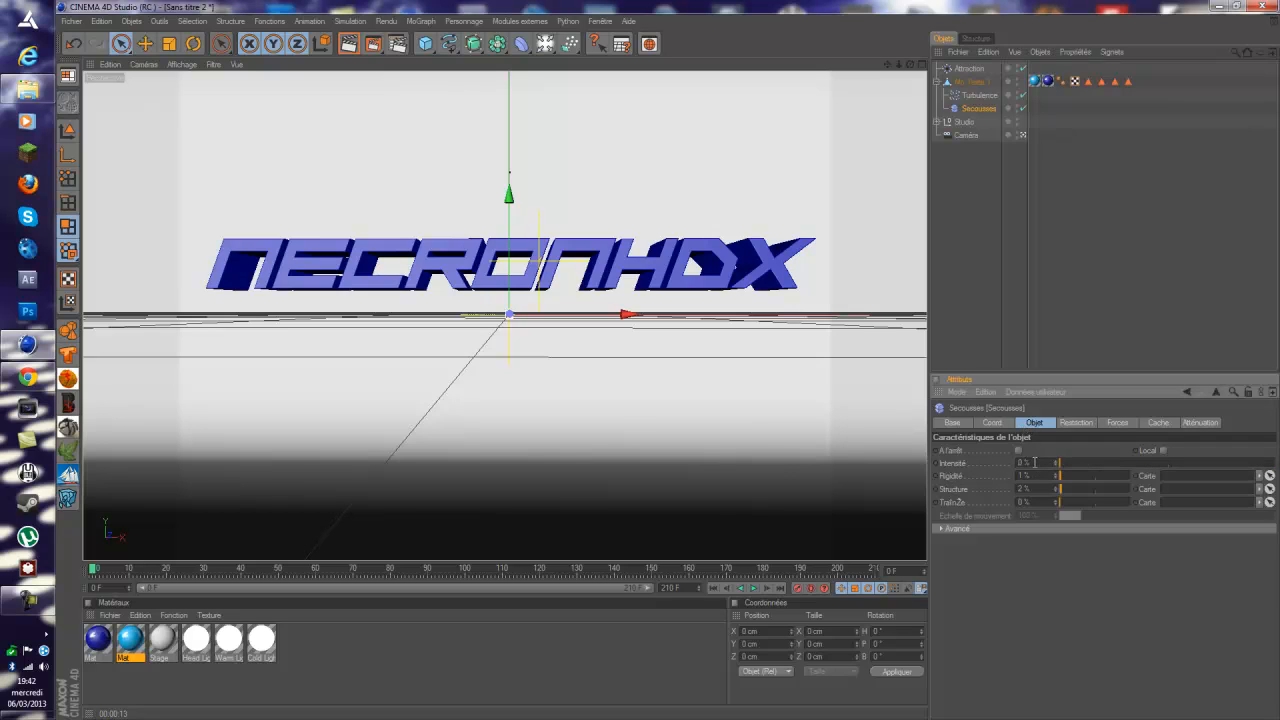
pyautogui.click(937, 464)
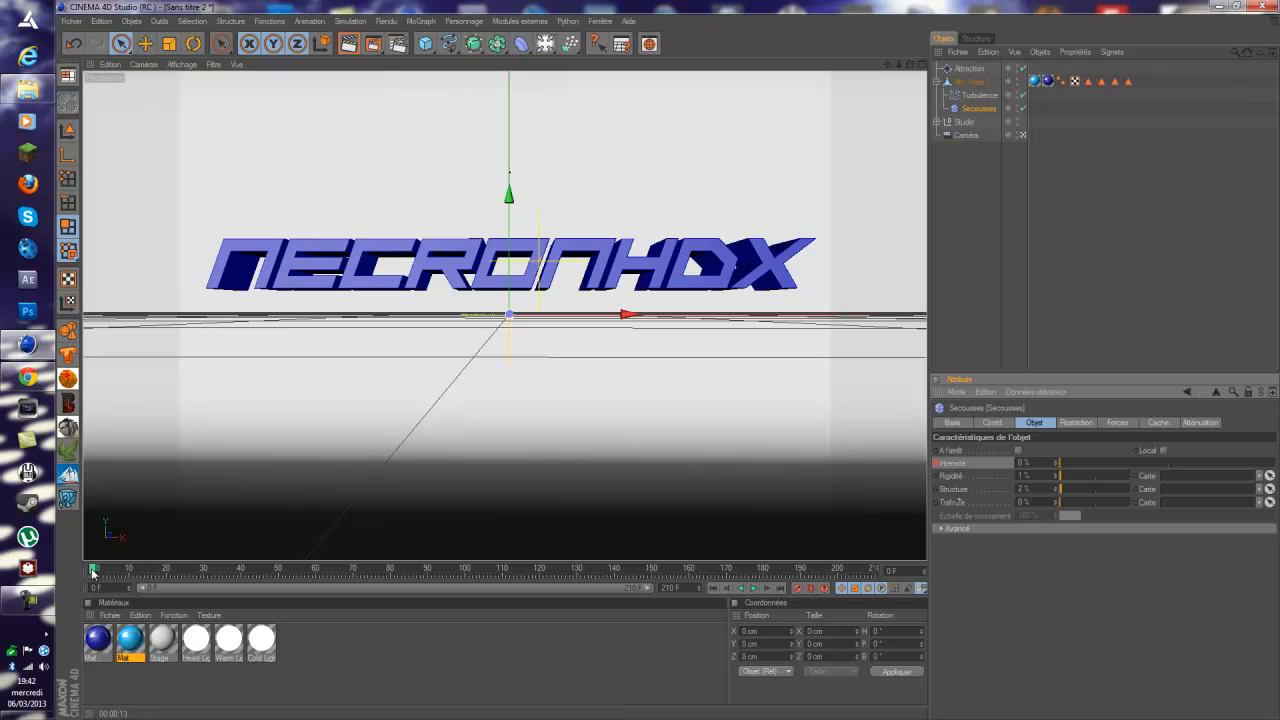
# Keyframe the Secousses Intensité at 0 % on frame 40, and preview the opening frames from the start.
pyautogui.click(242, 569)
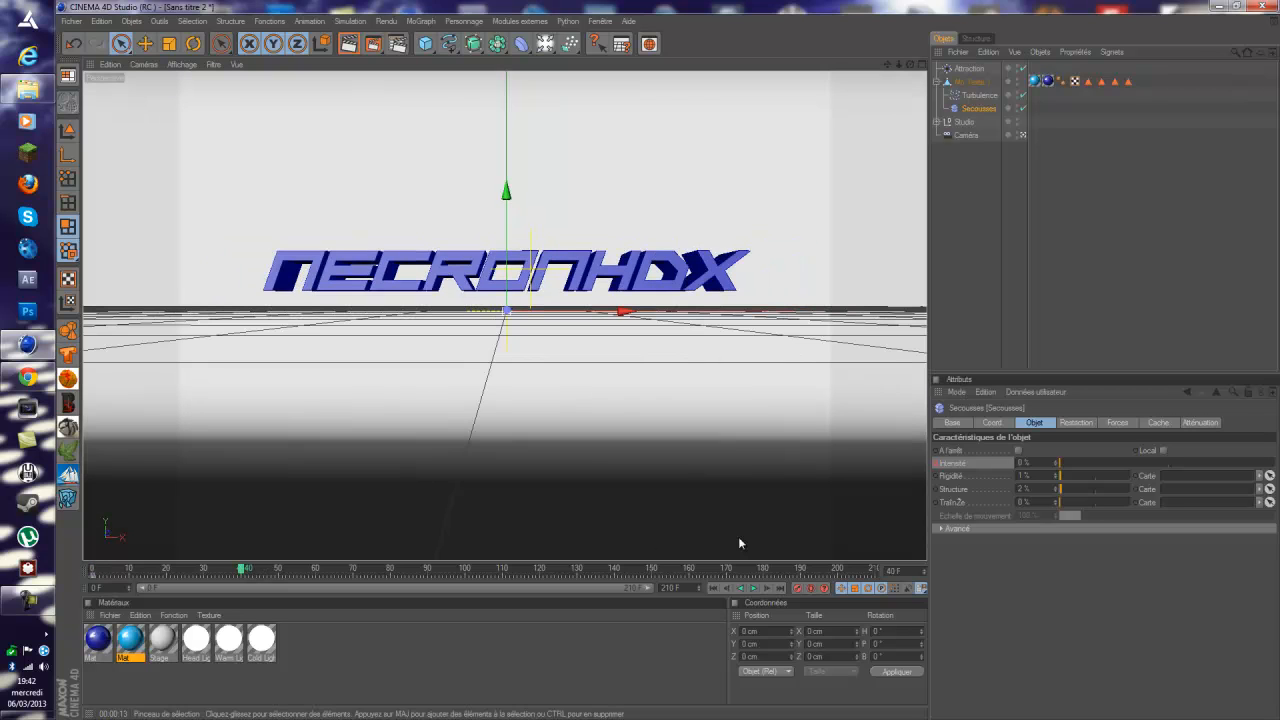
pyautogui.click(937, 467)
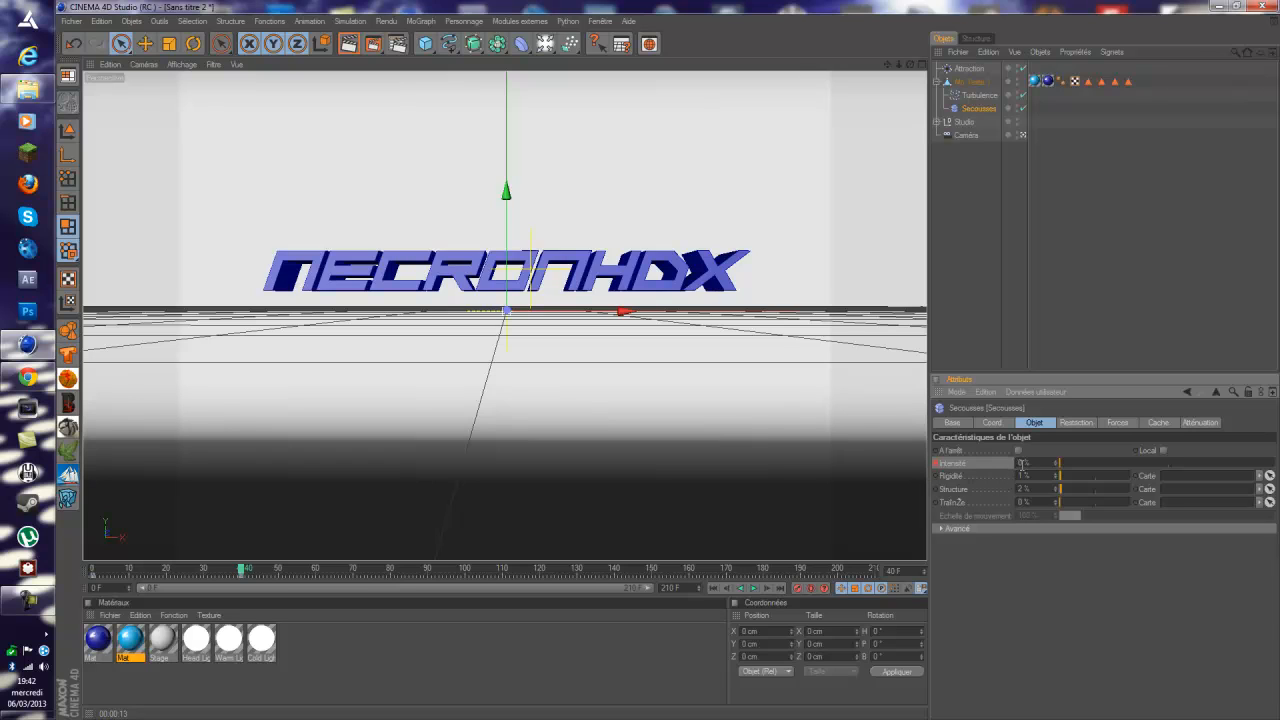
pyautogui.click(95, 570)
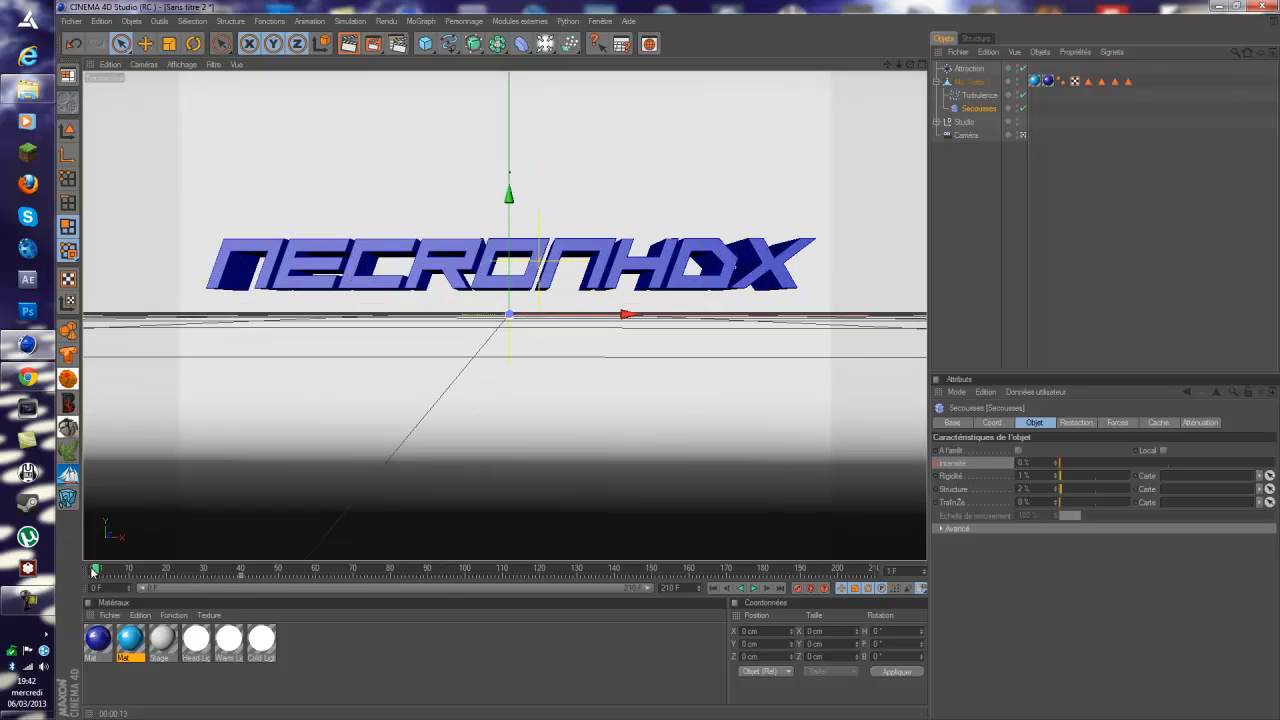
pyautogui.click(755, 589)
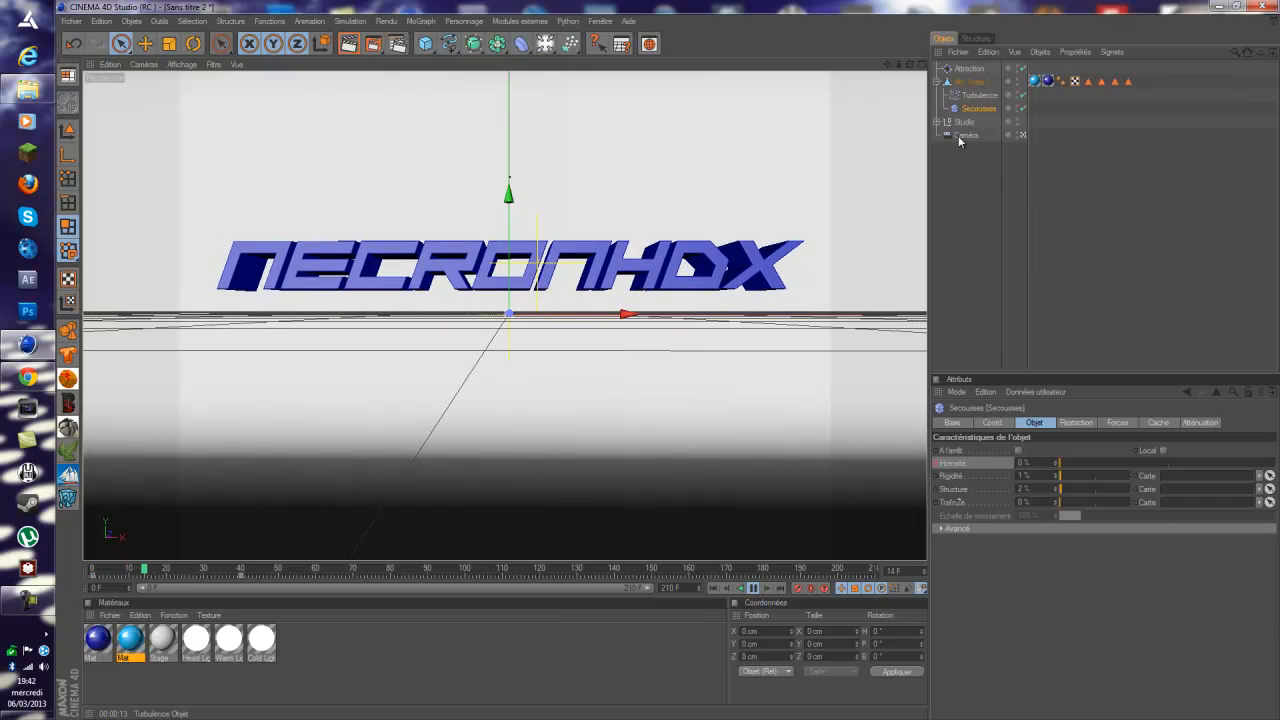
pyautogui.click(754, 589)
pyautogui.click(712, 588)
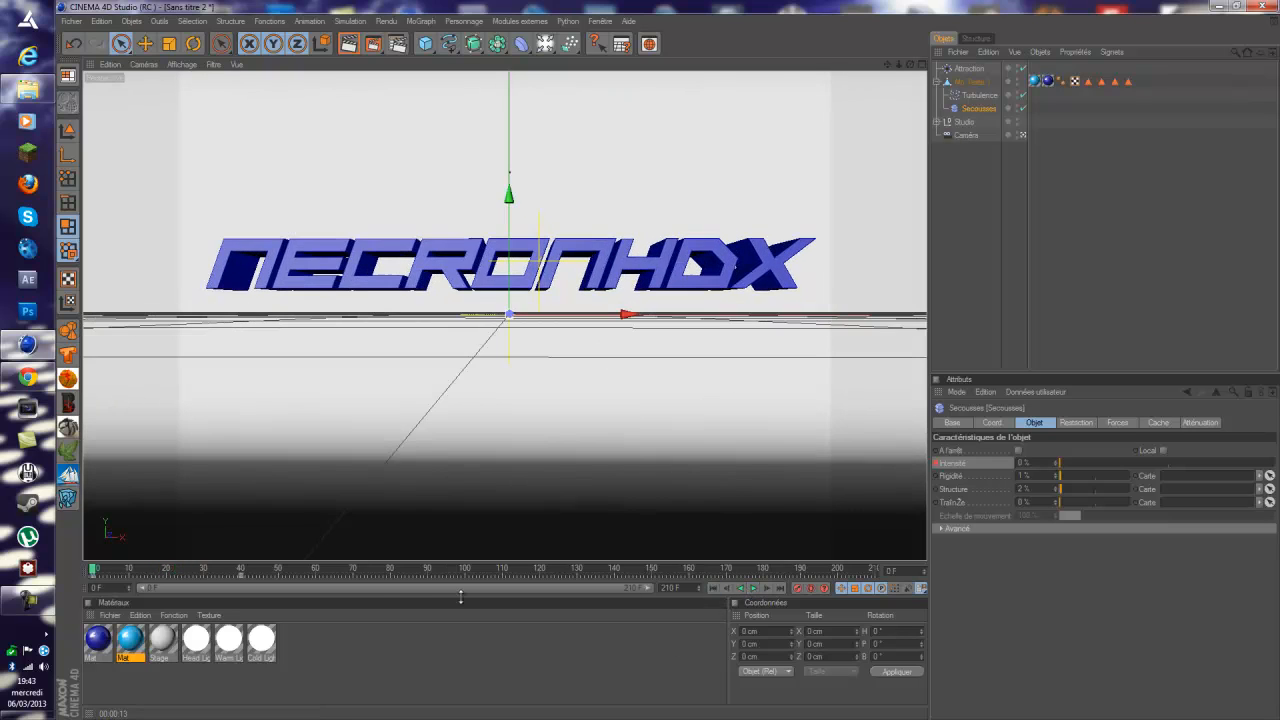
# Set the Secousses Intensité to 100 % with a keyframe at frame 45, and play the animation through from frame 0.
pyautogui.click(261, 574)
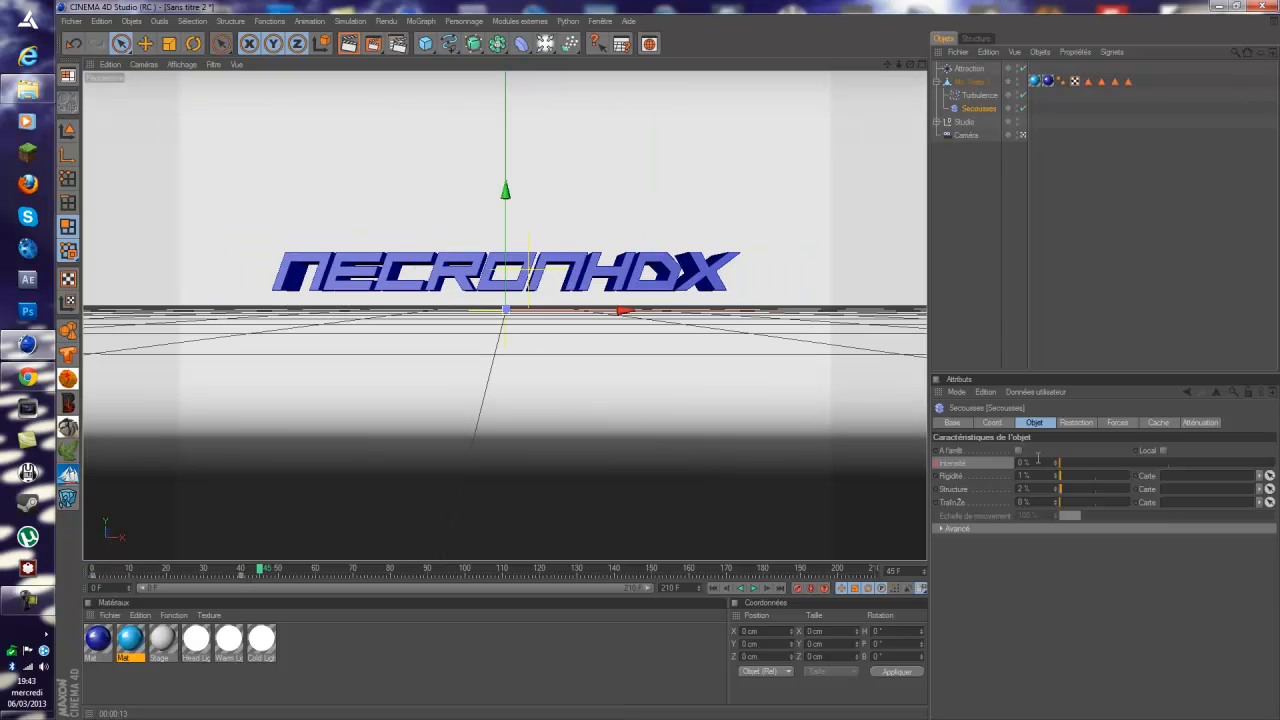
pyautogui.moveTo(1067, 467); pyautogui.dragTo(1274, 465)
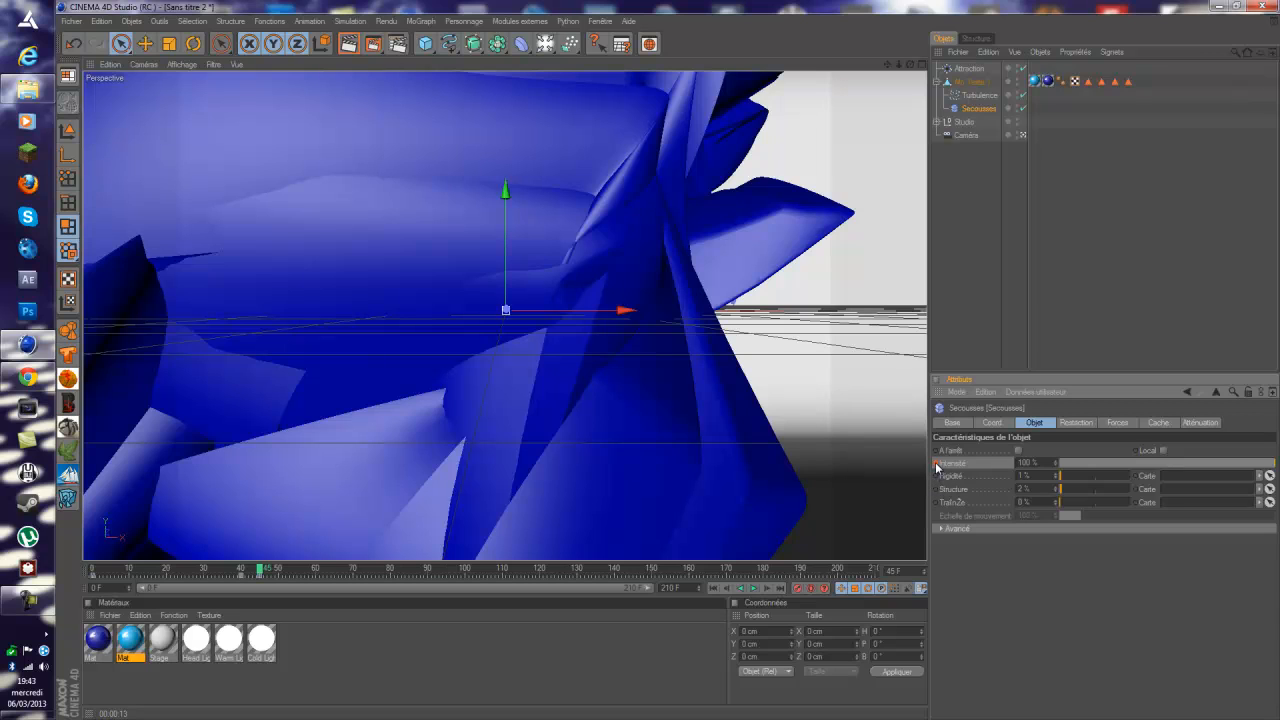
pyautogui.click(713, 588)
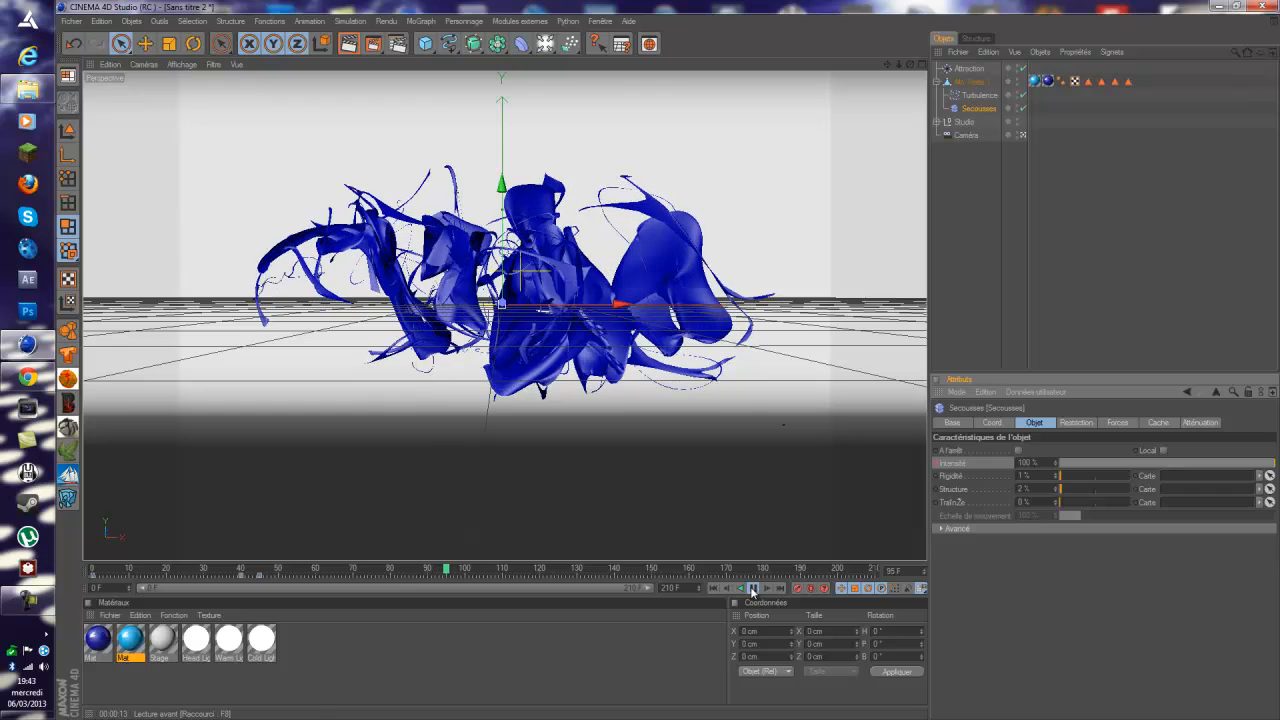
pyautogui.click(714, 591)
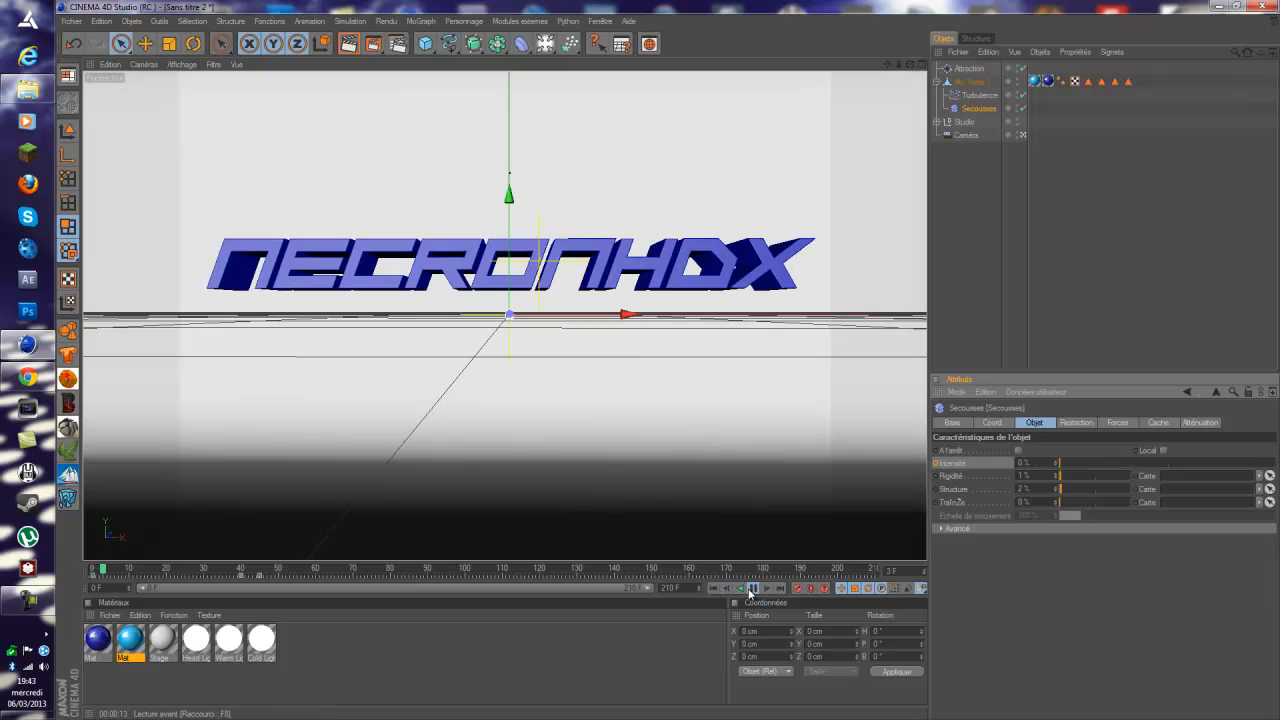
pyautogui.click(715, 591)
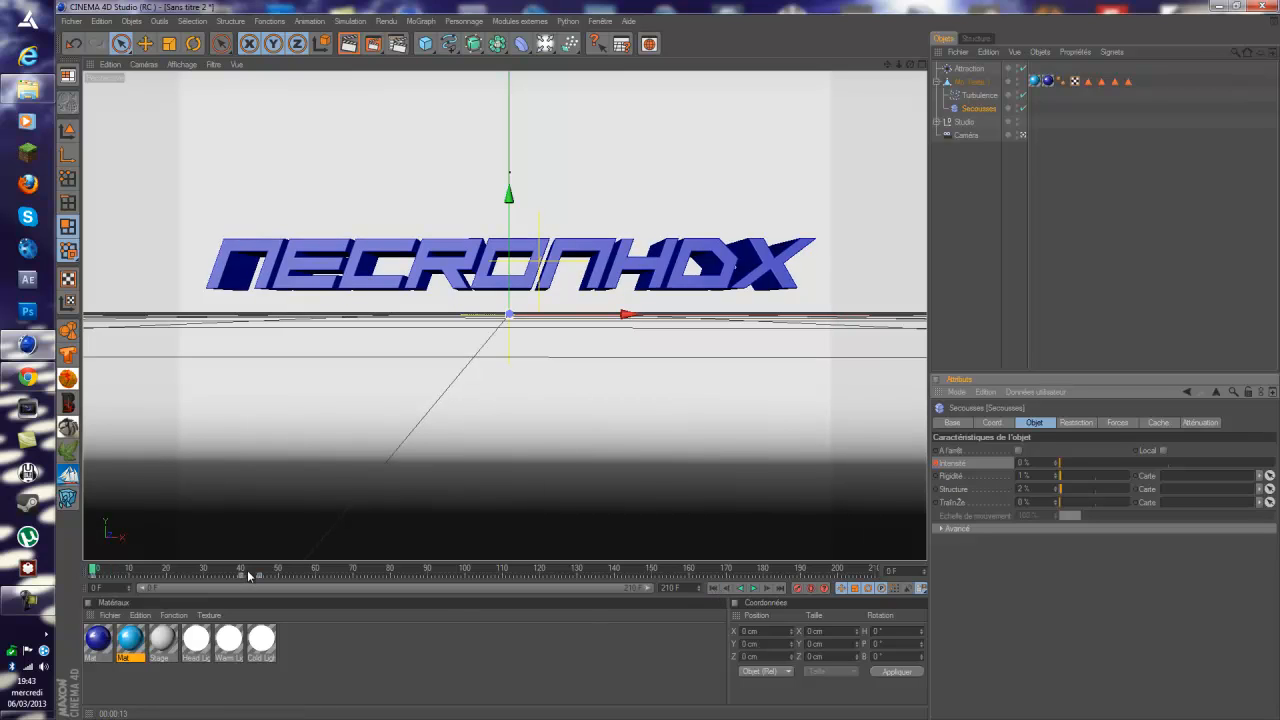
# Examine the Secousses Intensité keyframes in the preview.c4d project for comparison, and return to the Sans titre 2 scene.
pyautogui.click(979, 96)
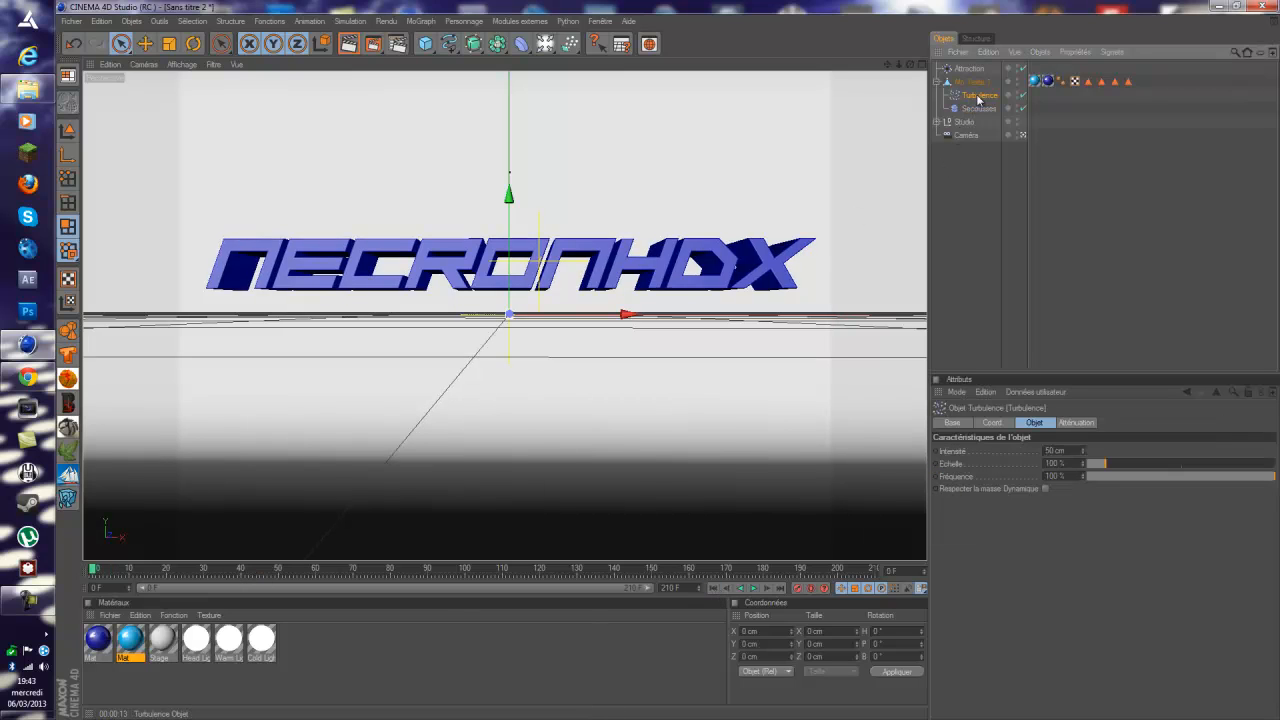
pyautogui.click(600, 21)
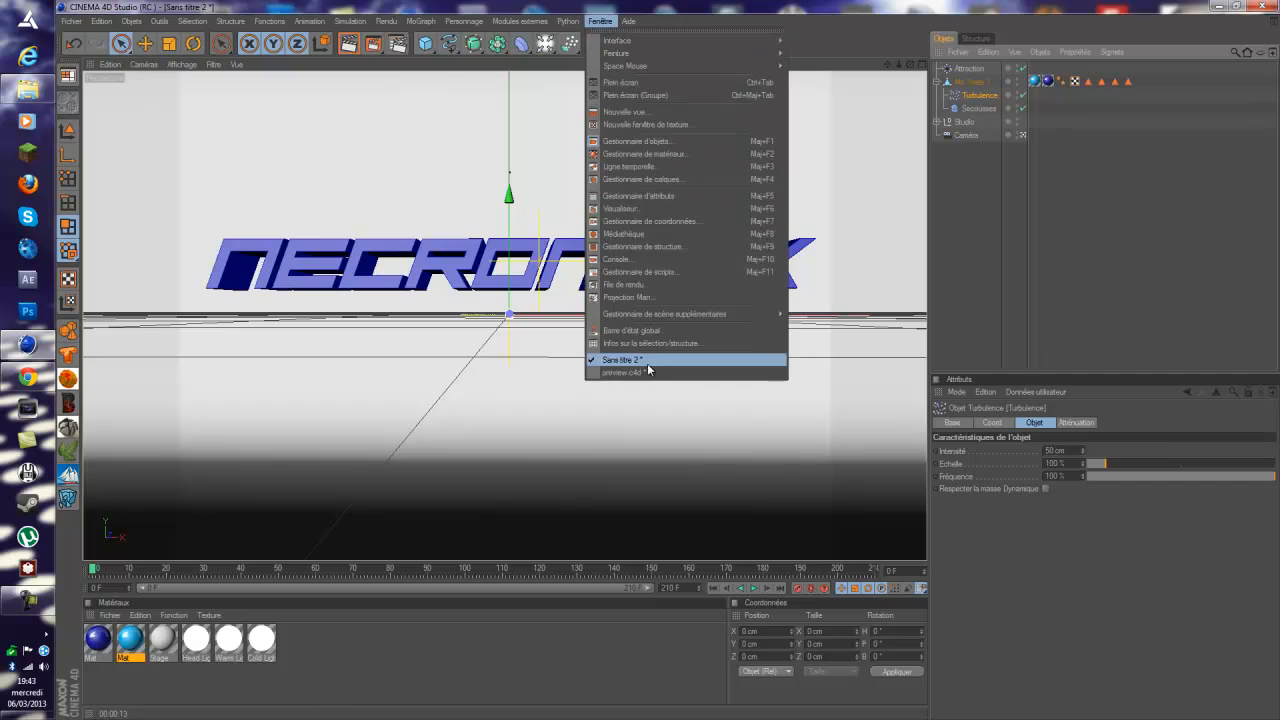
pyautogui.click(643, 373)
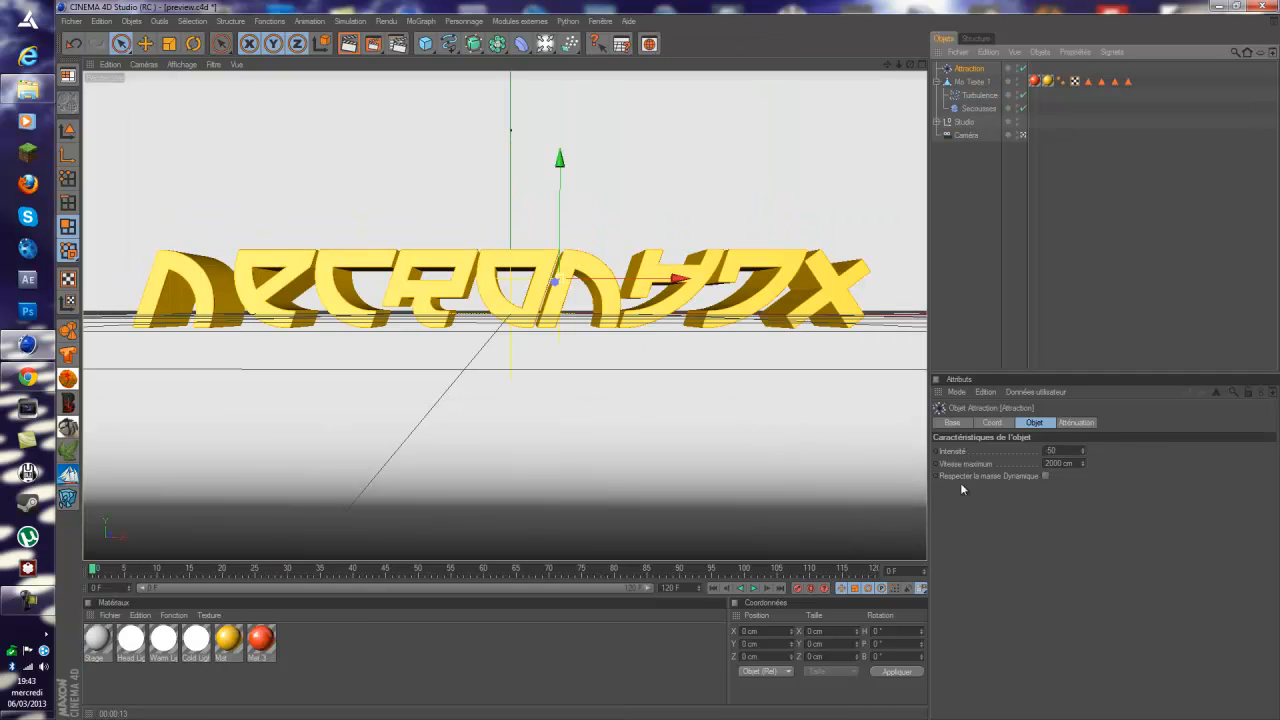
pyautogui.click(979, 108)
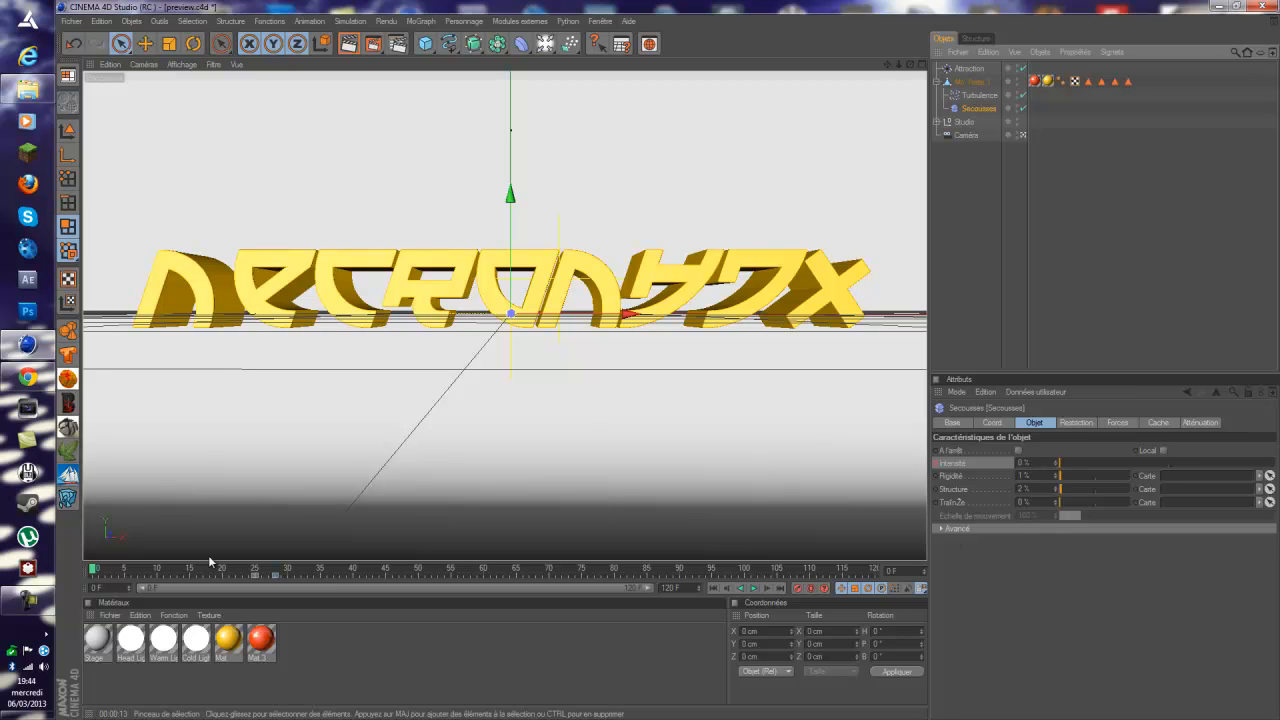
pyautogui.moveTo(254, 572); pyautogui.dragTo(275, 571)
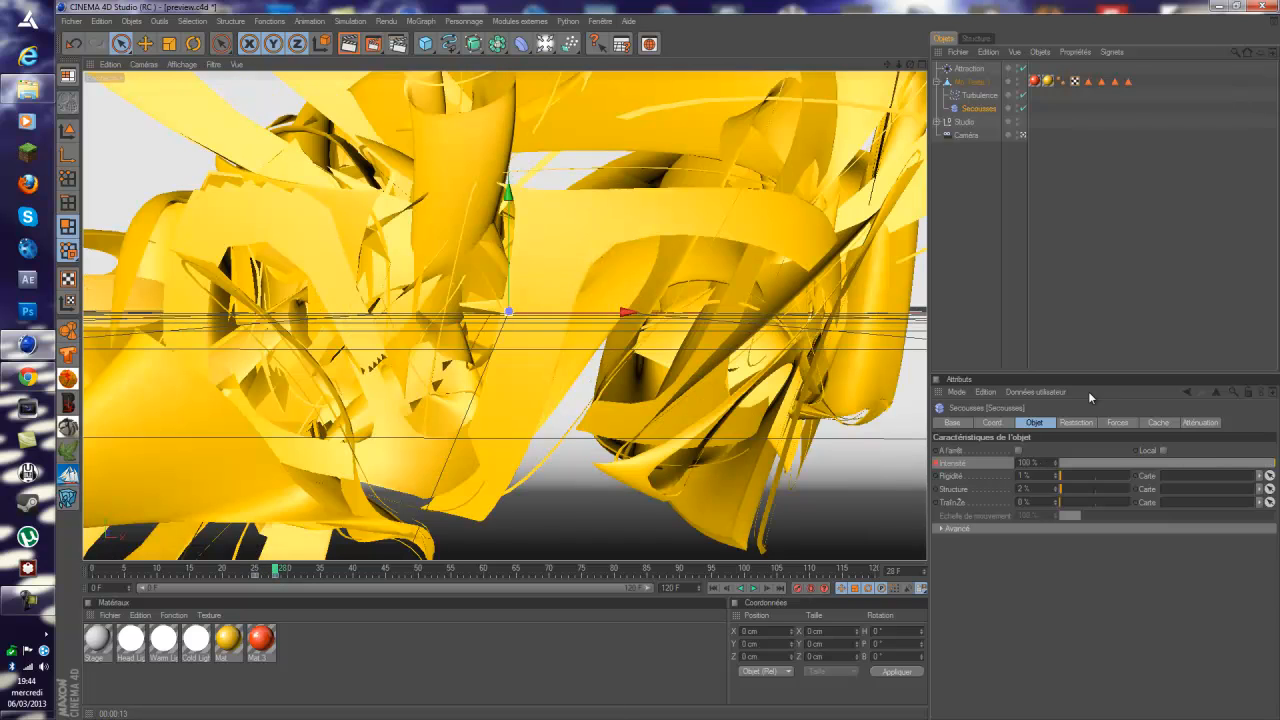
pyautogui.click(600, 21)
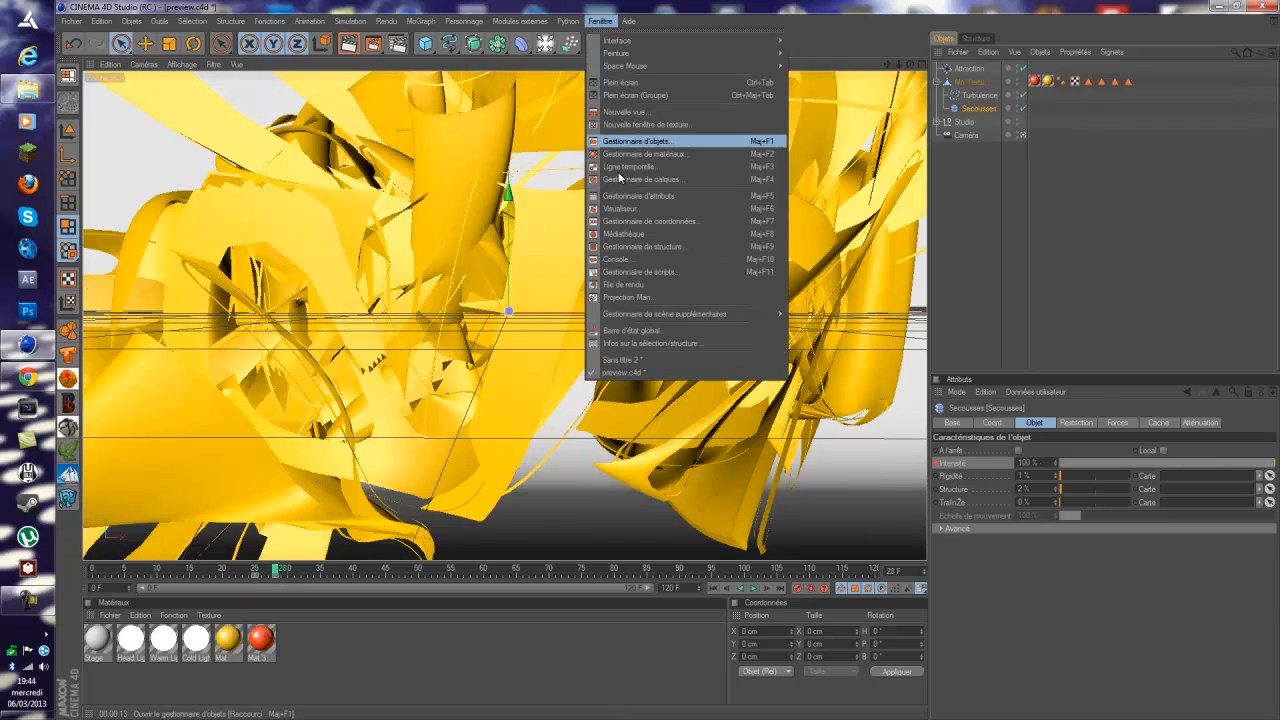
pyautogui.click(649, 363)
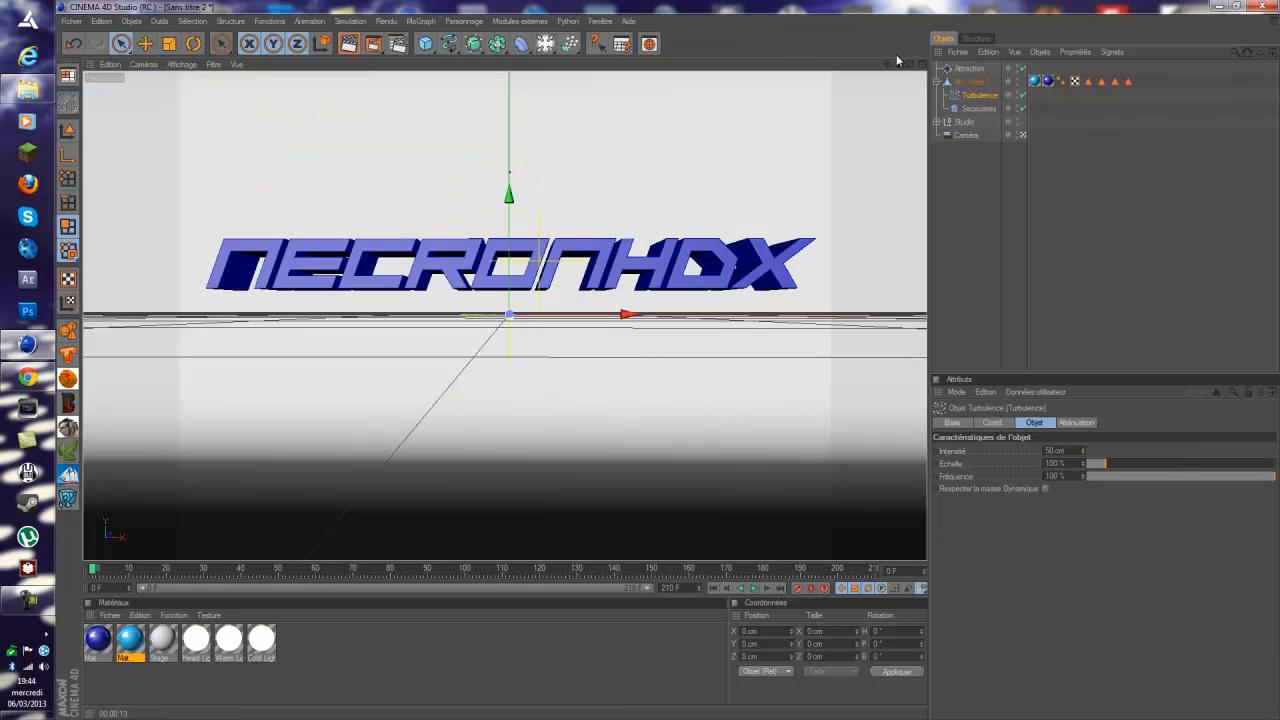
# Remove the Illumination globale effect from the render settings.
pyautogui.click(397, 45)
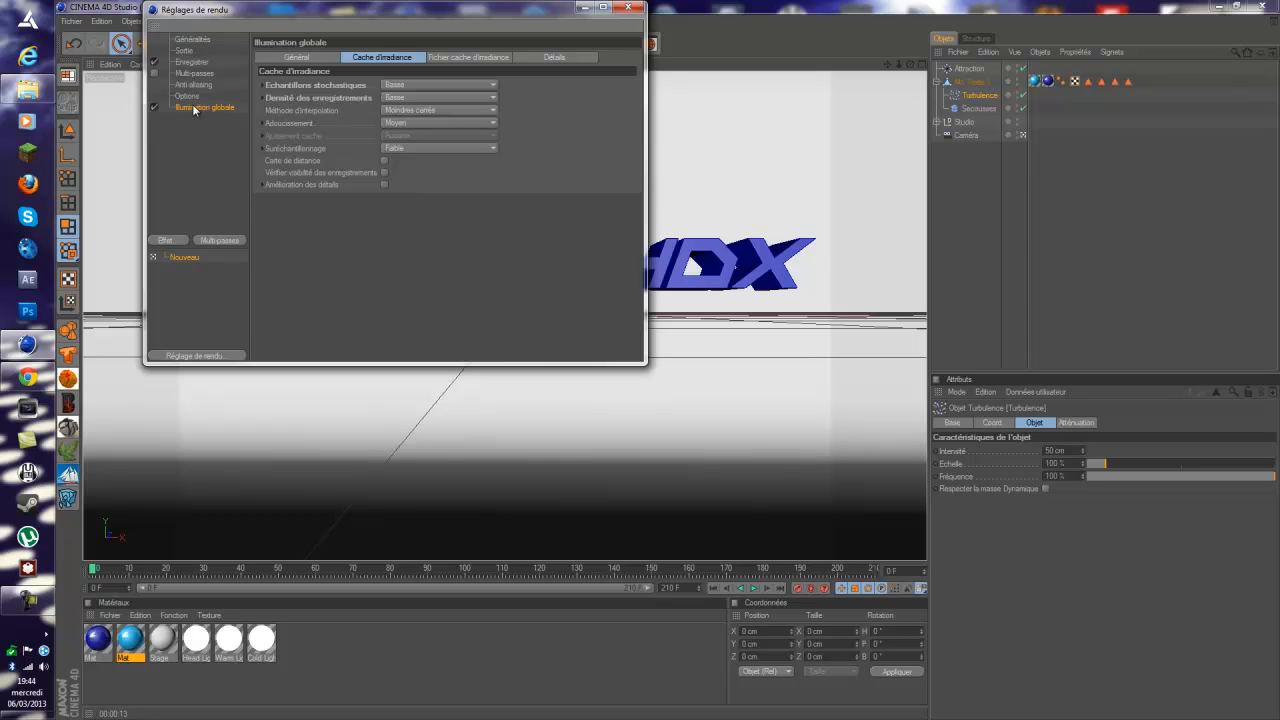
pyautogui.press('Delete')
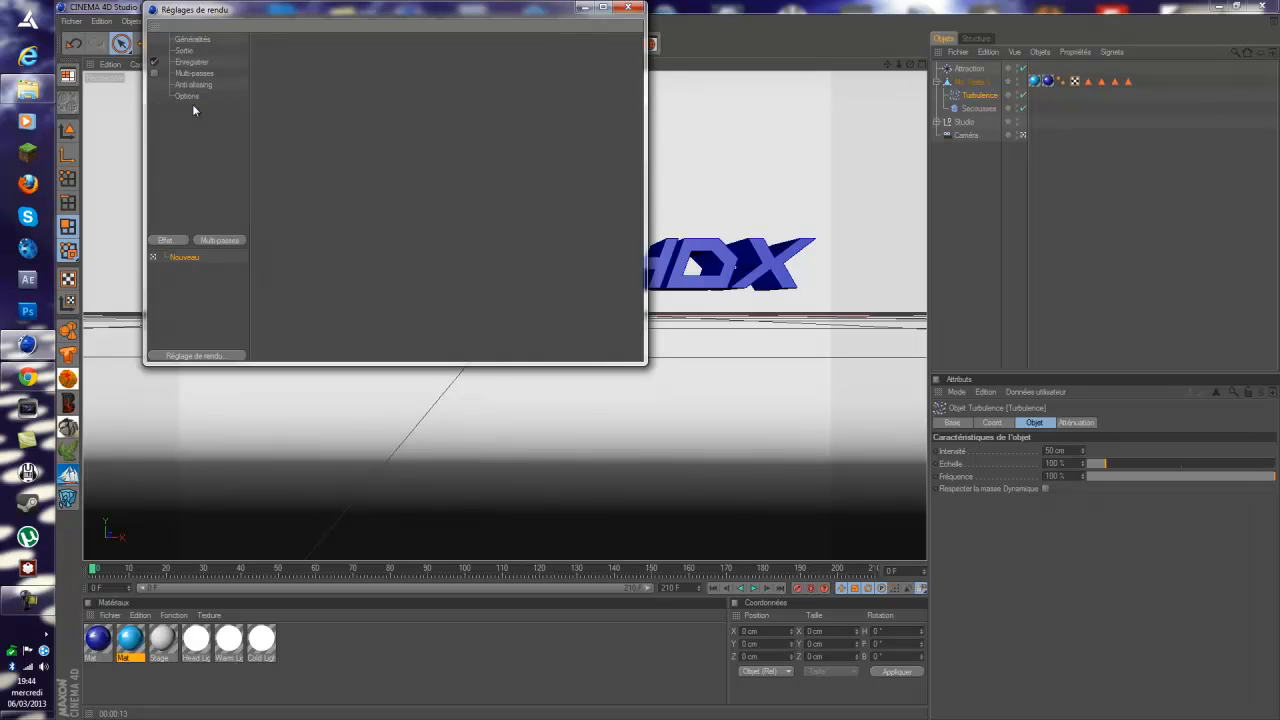
# Apply the HDV/HDTV 720 29.97 film preset to the render output and set Images to Toutes les images.
pyautogui.click(186, 50)
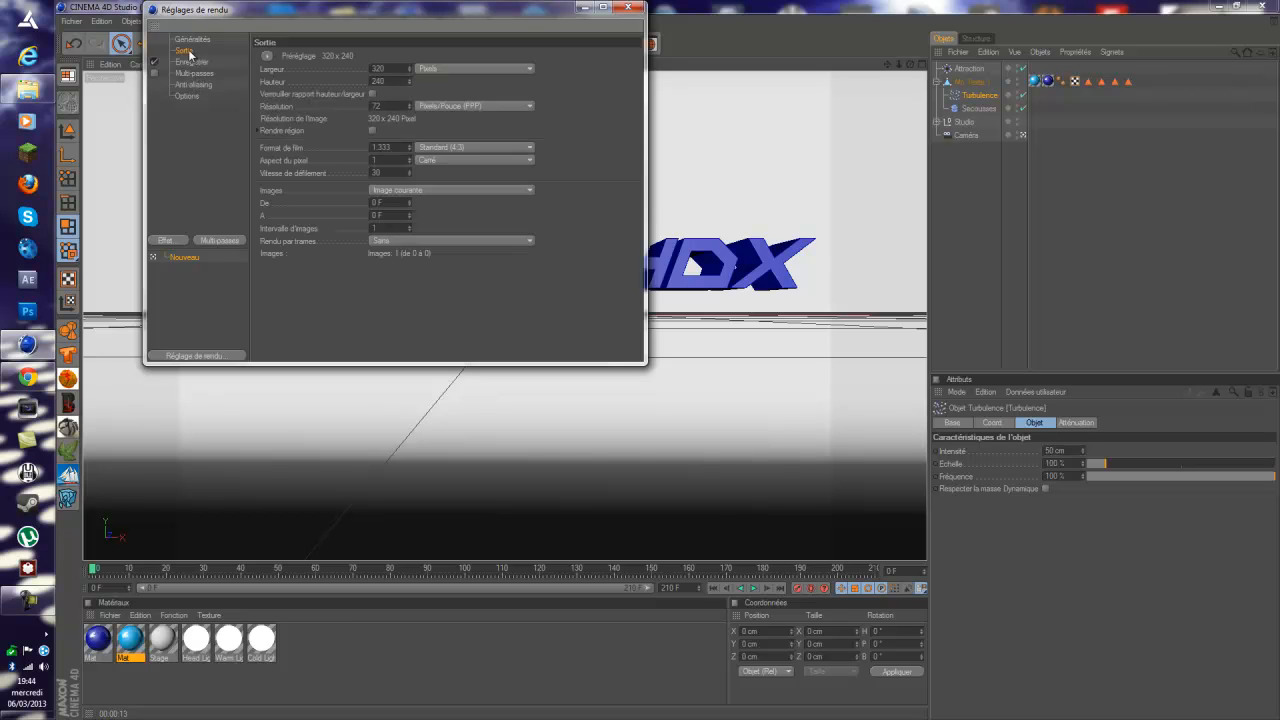
pyautogui.click(266, 55)
pyautogui.moveTo(287, 96)
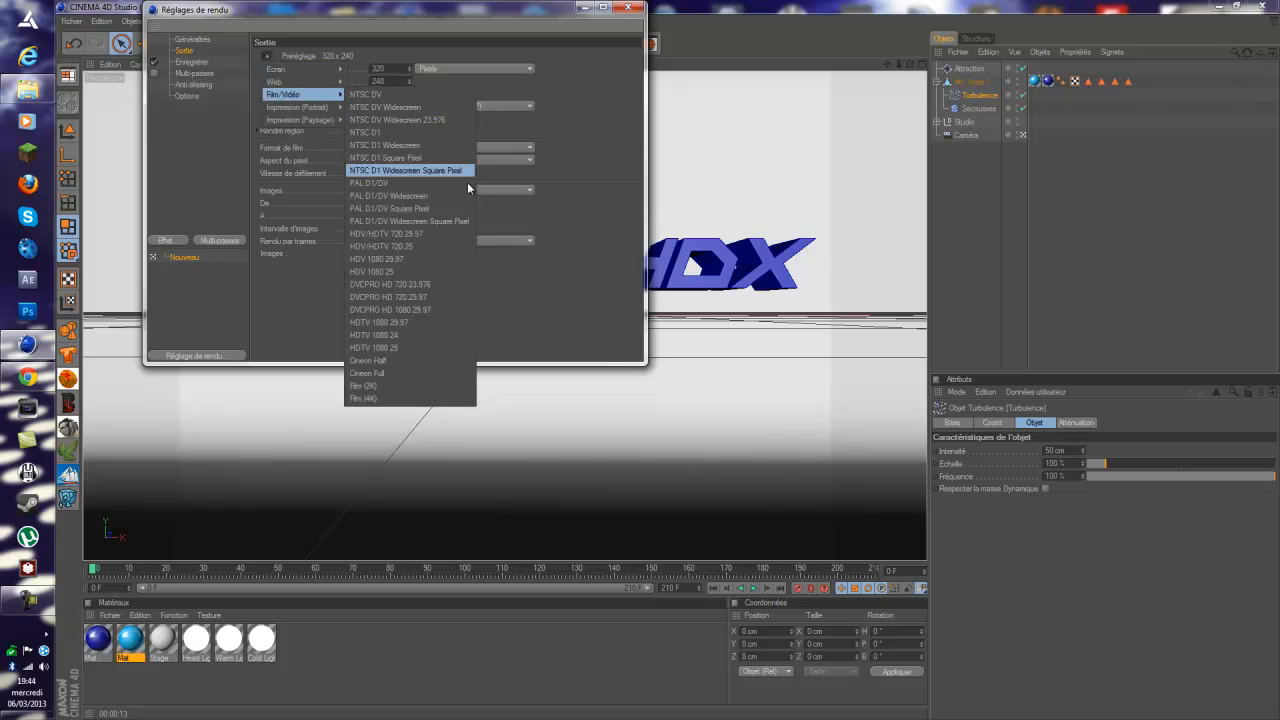
pyautogui.click(424, 236)
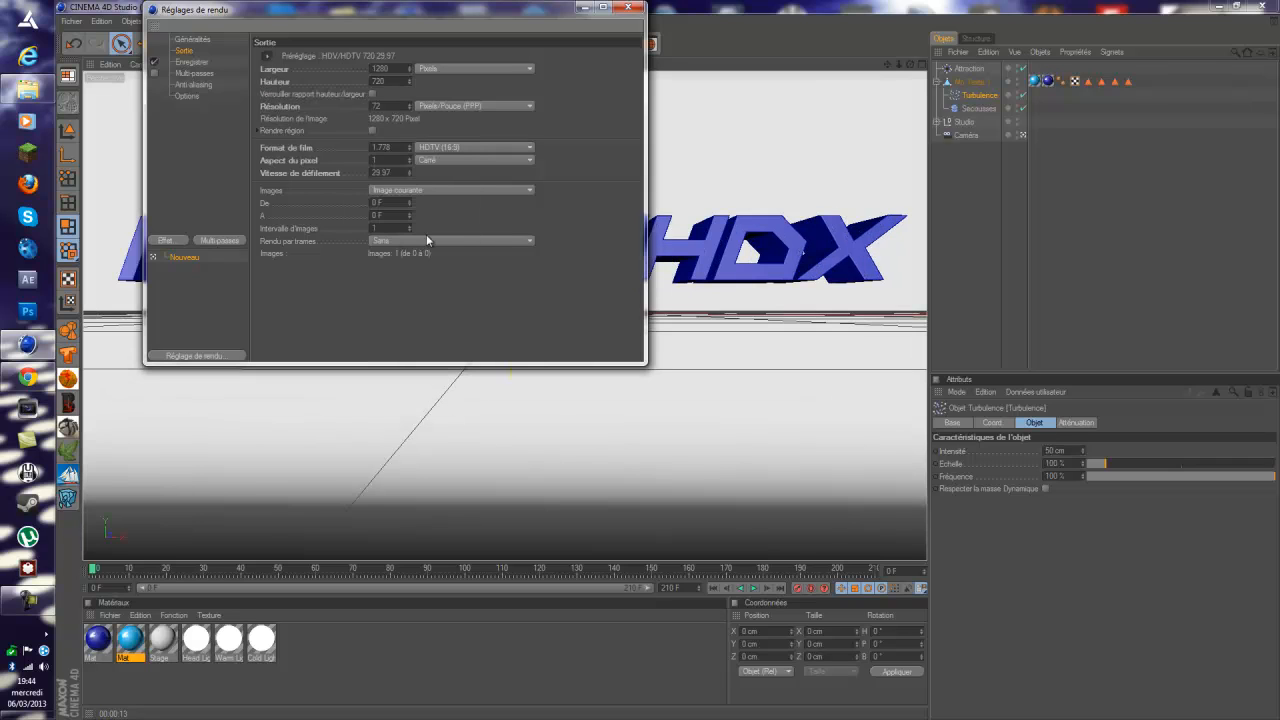
pyautogui.click(380, 193)
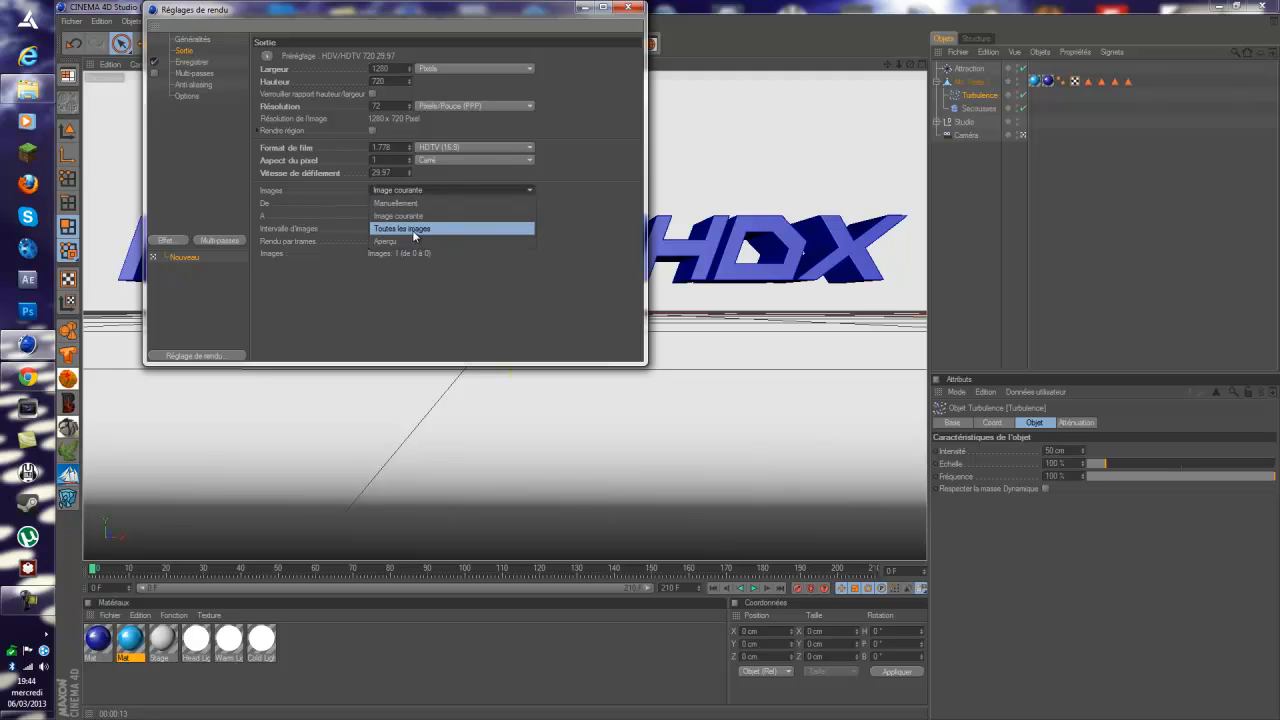
pyautogui.click(450, 227)
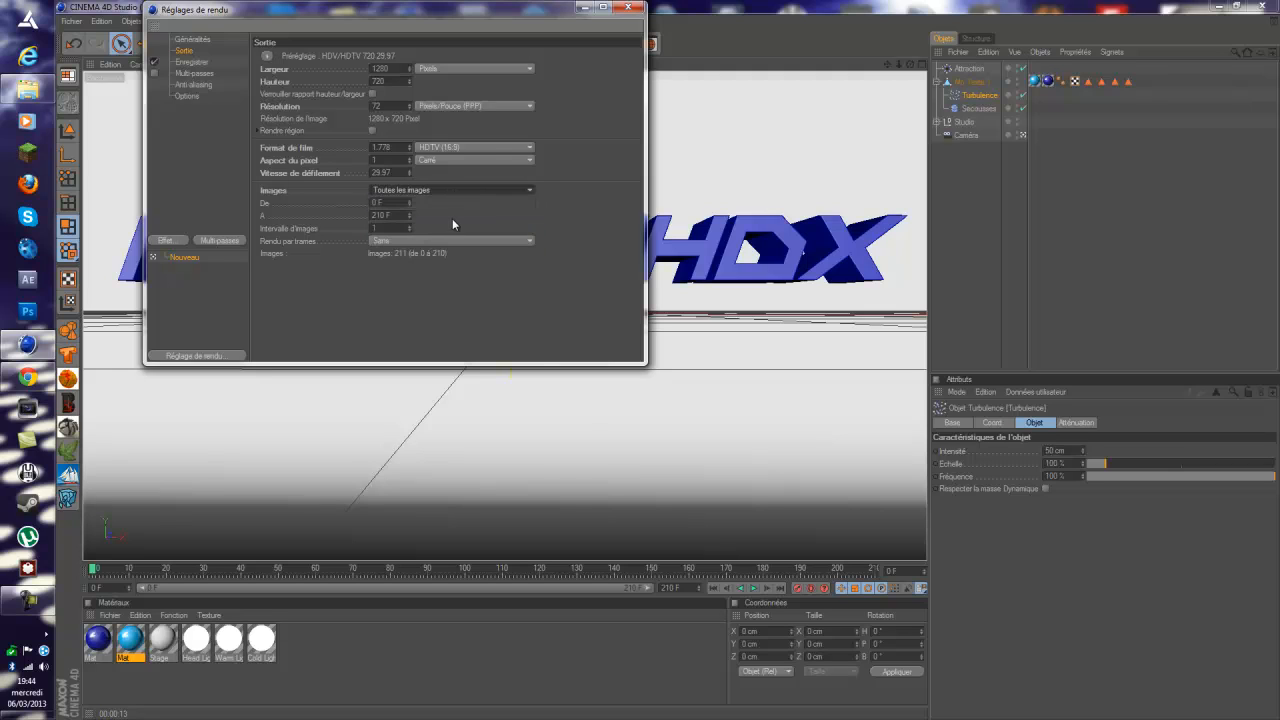
# Save the render to the desktop as "rendu du tuto" in the Film QuickTime format.
pyautogui.click(192, 63)
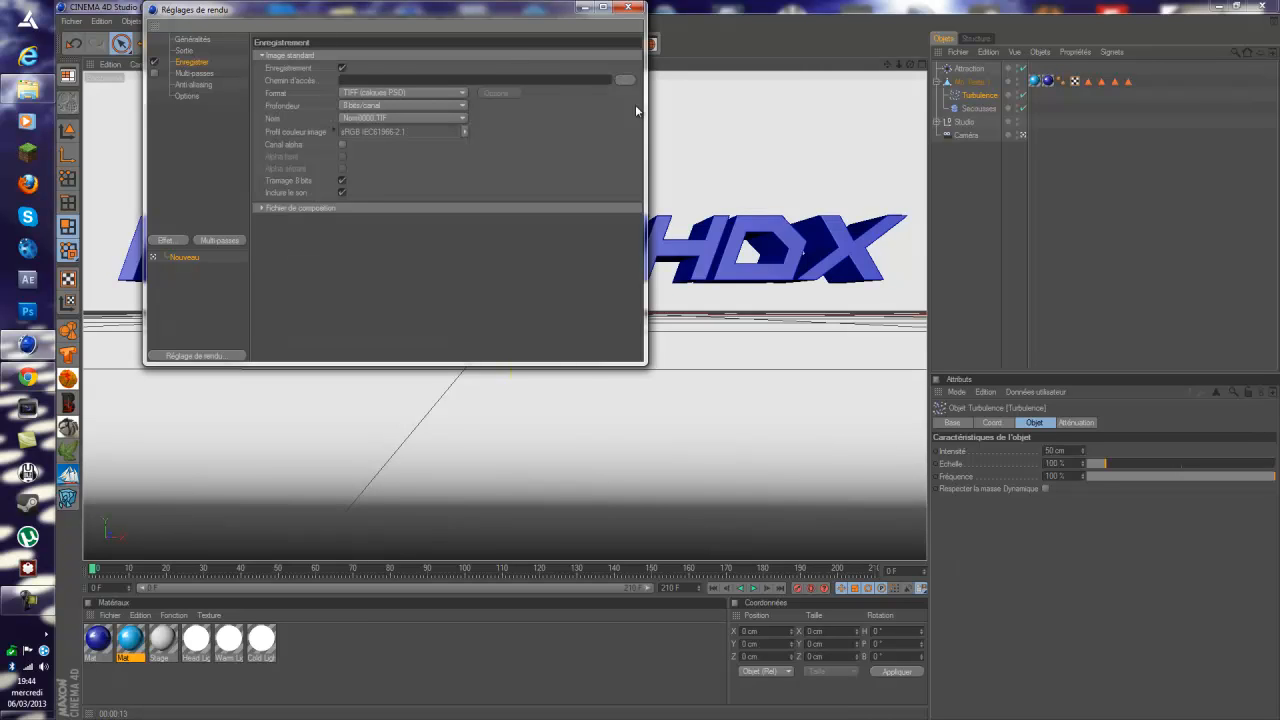
pyautogui.click(627, 84)
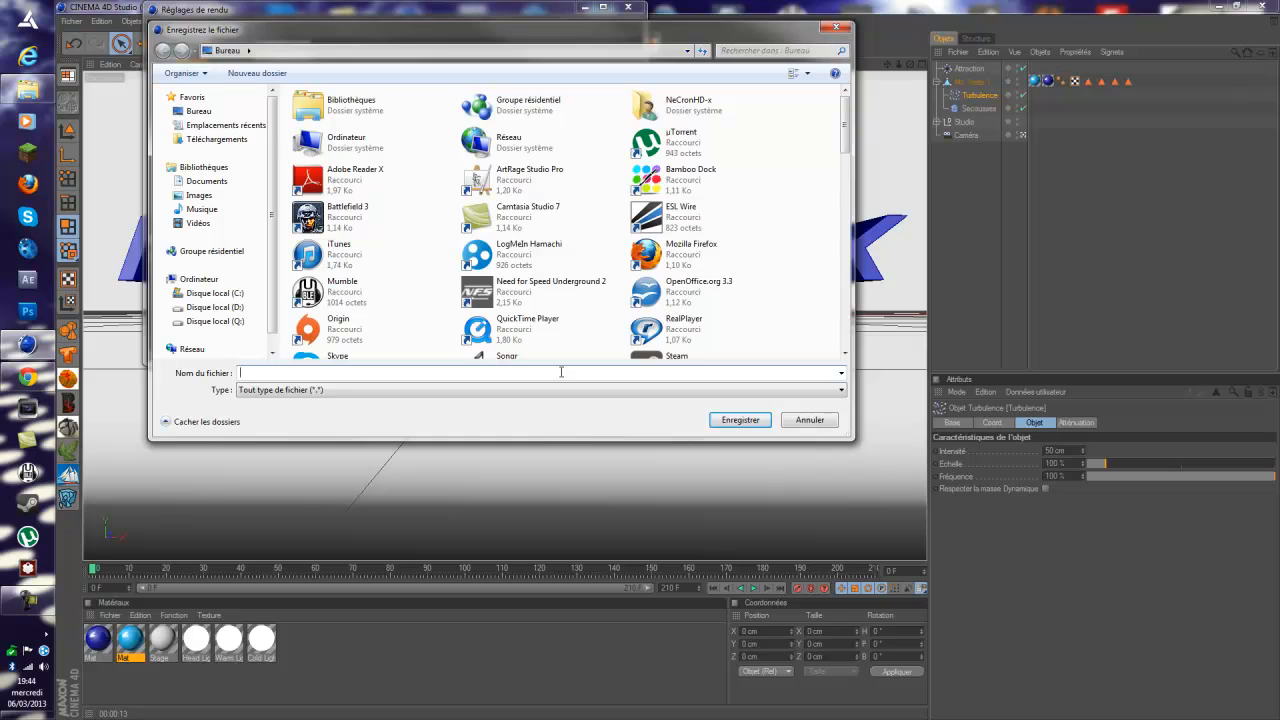
pyautogui.write('rendu du tuto')
pyautogui.click(740, 420)
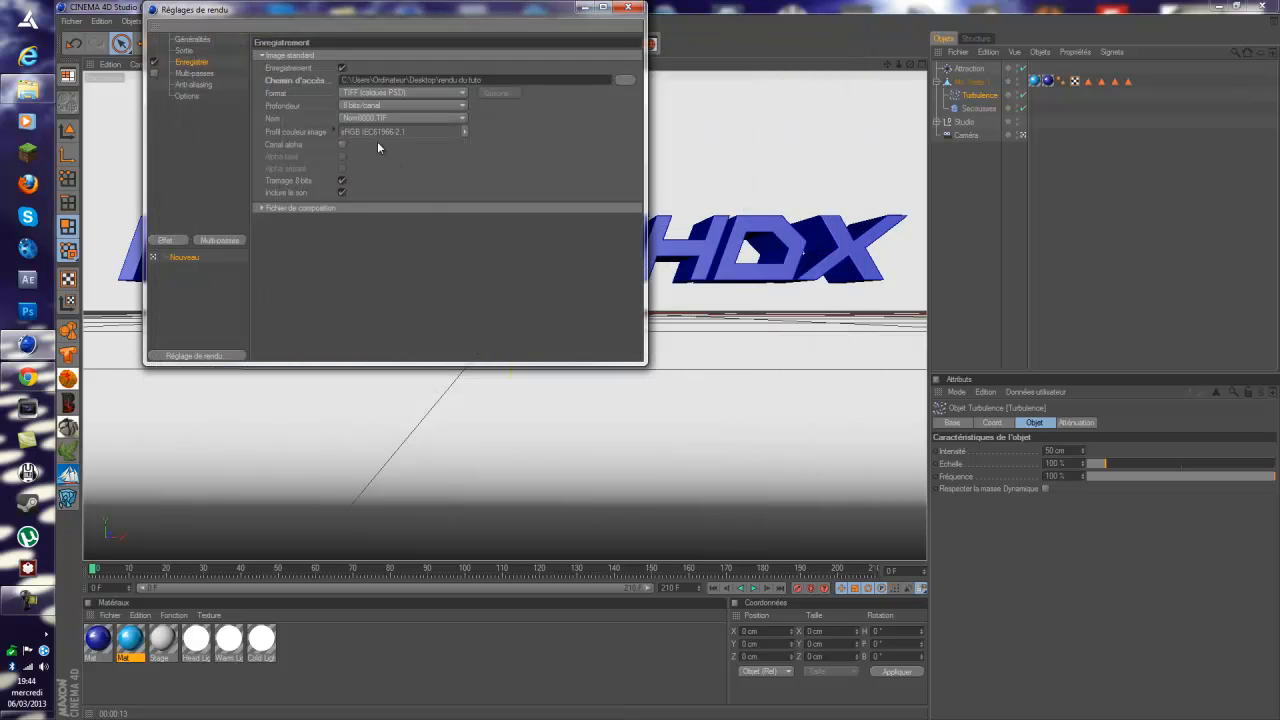
pyautogui.click(357, 93)
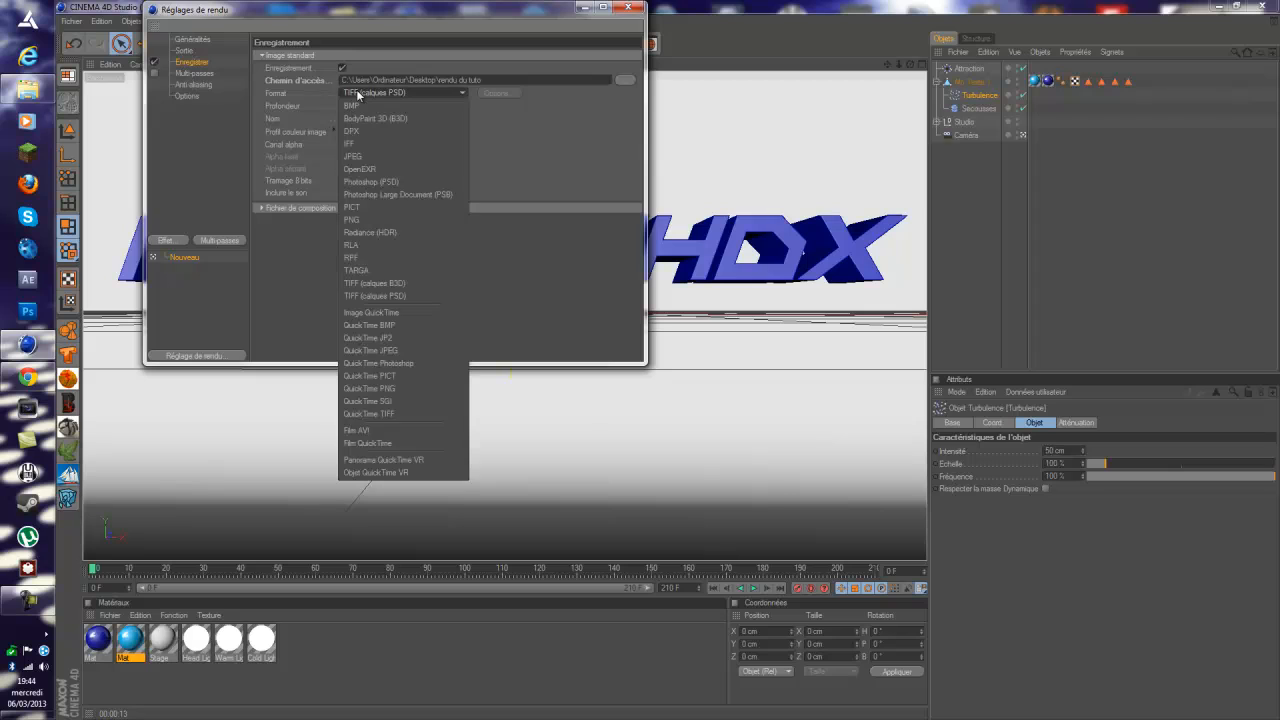
pyautogui.click(400, 443)
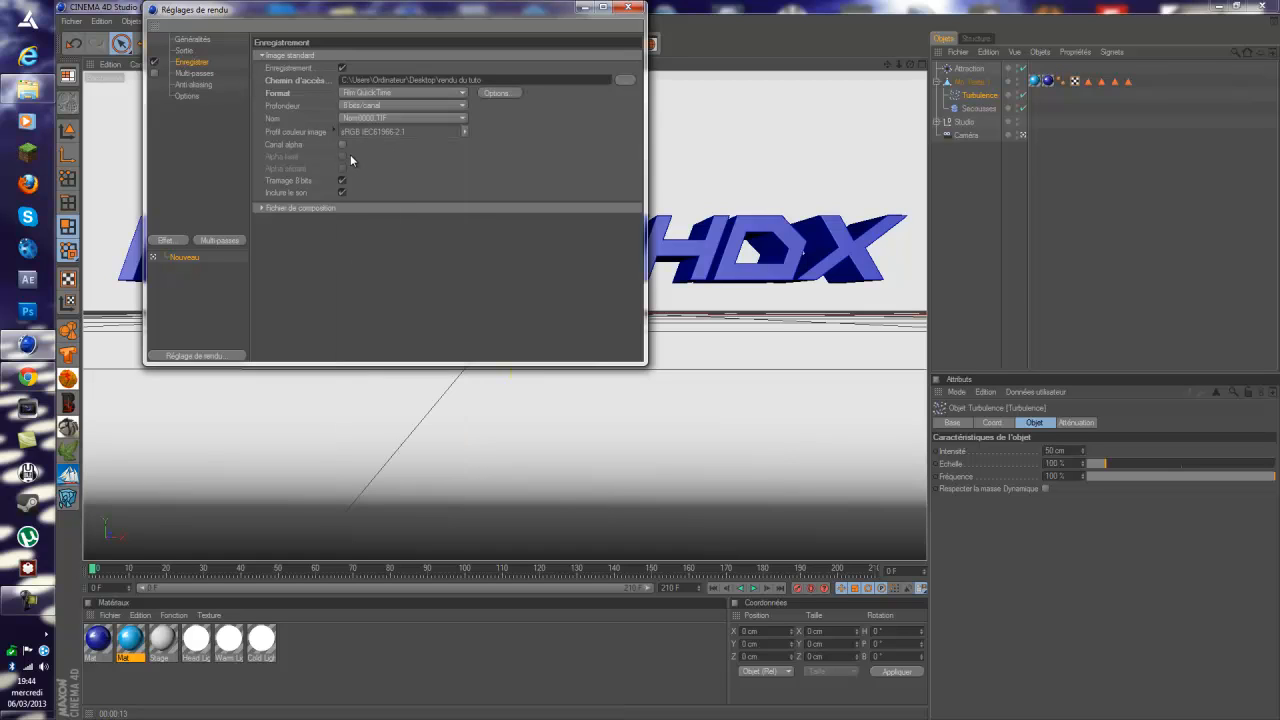
# Set render anti-aliasing to Au mieux with the Animation filter and a Niveau max of 2x2.
pyautogui.click(195, 74)
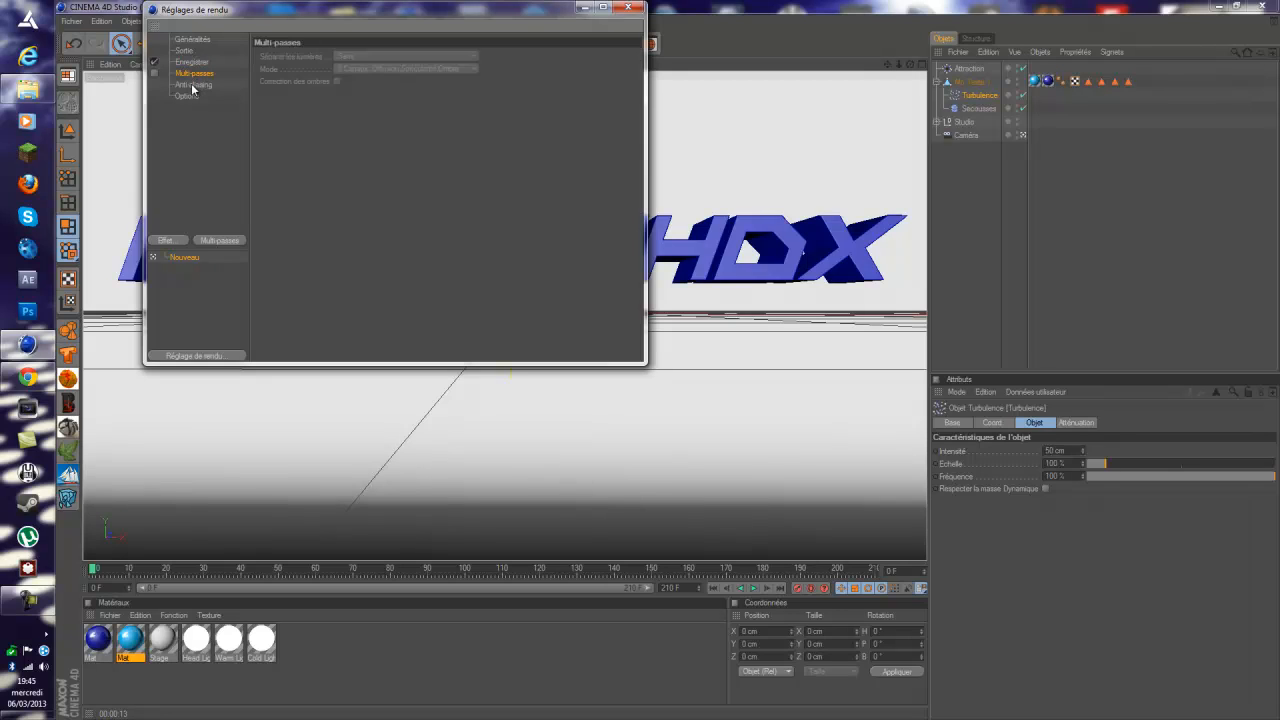
pyautogui.click(193, 86)
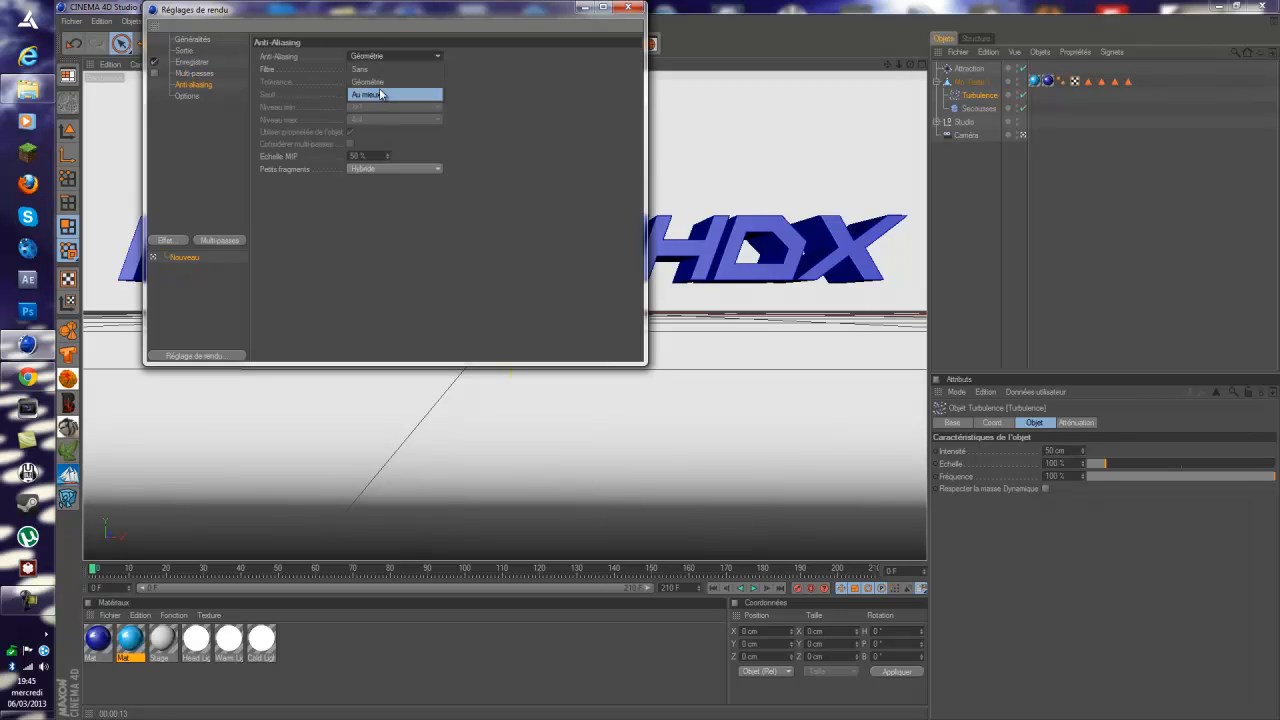
pyautogui.click(369, 68)
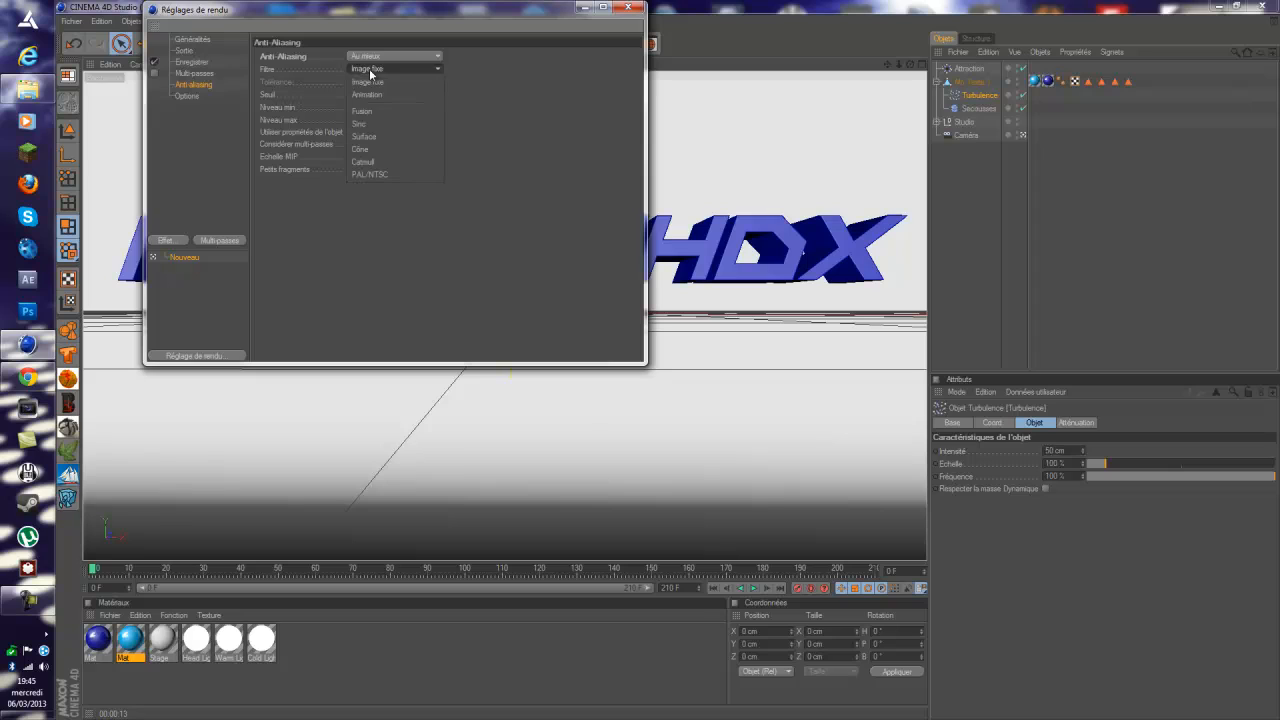
pyautogui.click(380, 95)
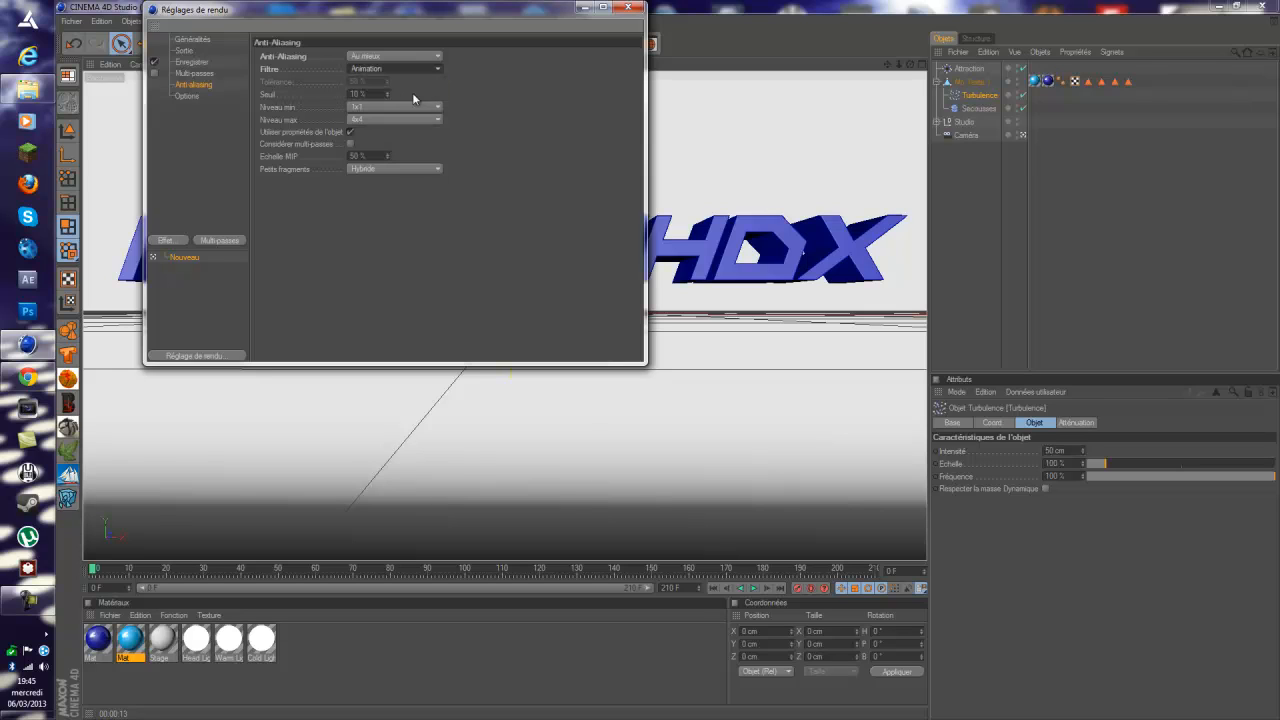
pyautogui.click(380, 120)
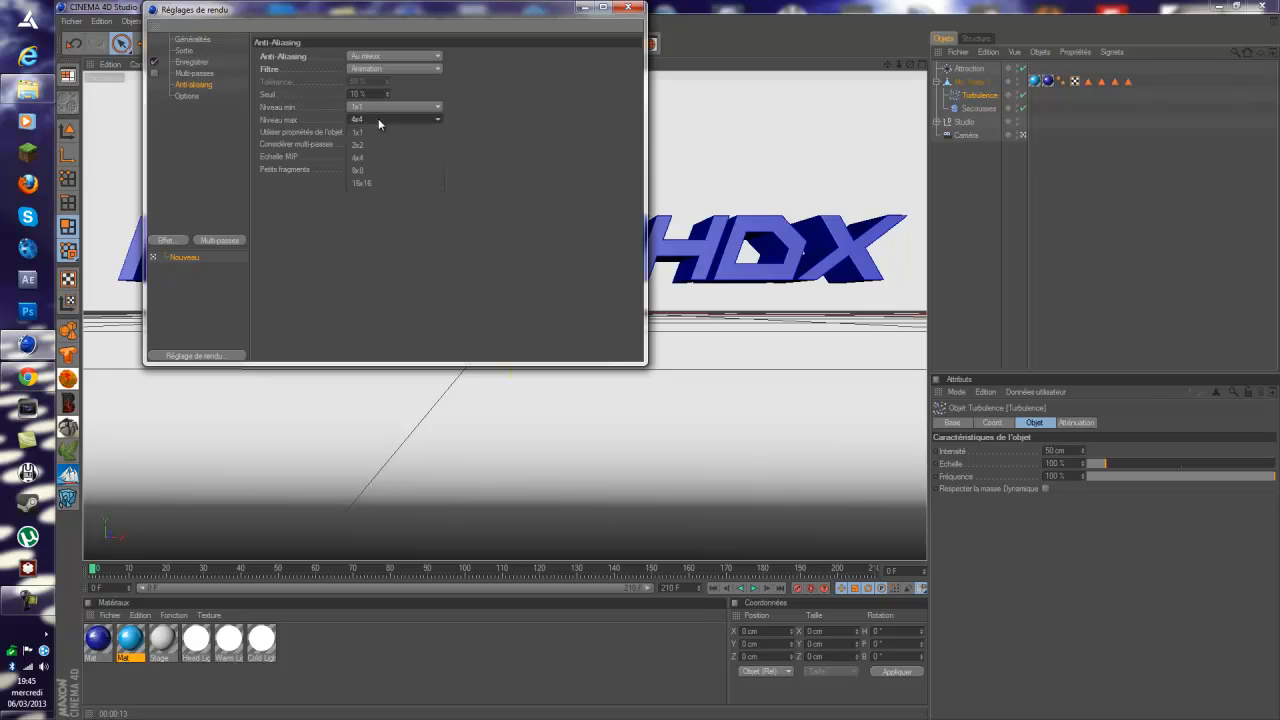
pyautogui.click(400, 144)
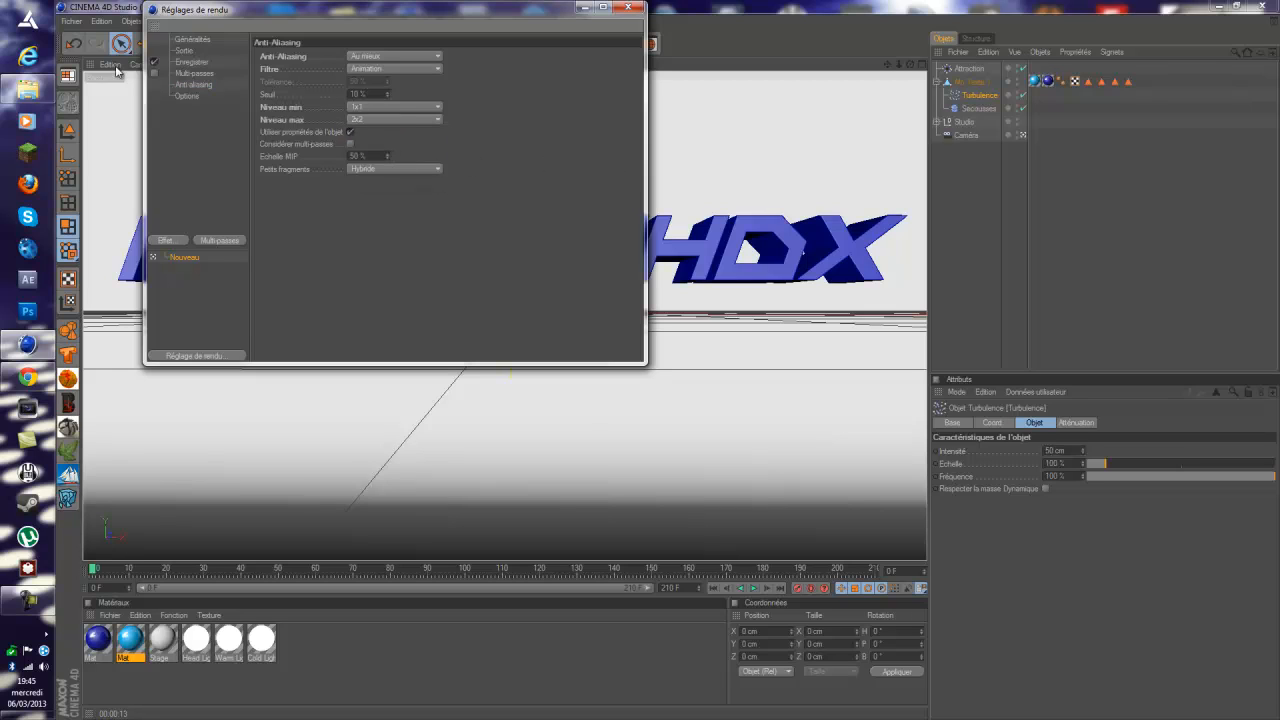
# Add the Illumination globale effect to the render settings and show its Cache d'irradiance options.
pyautogui.click(170, 241)
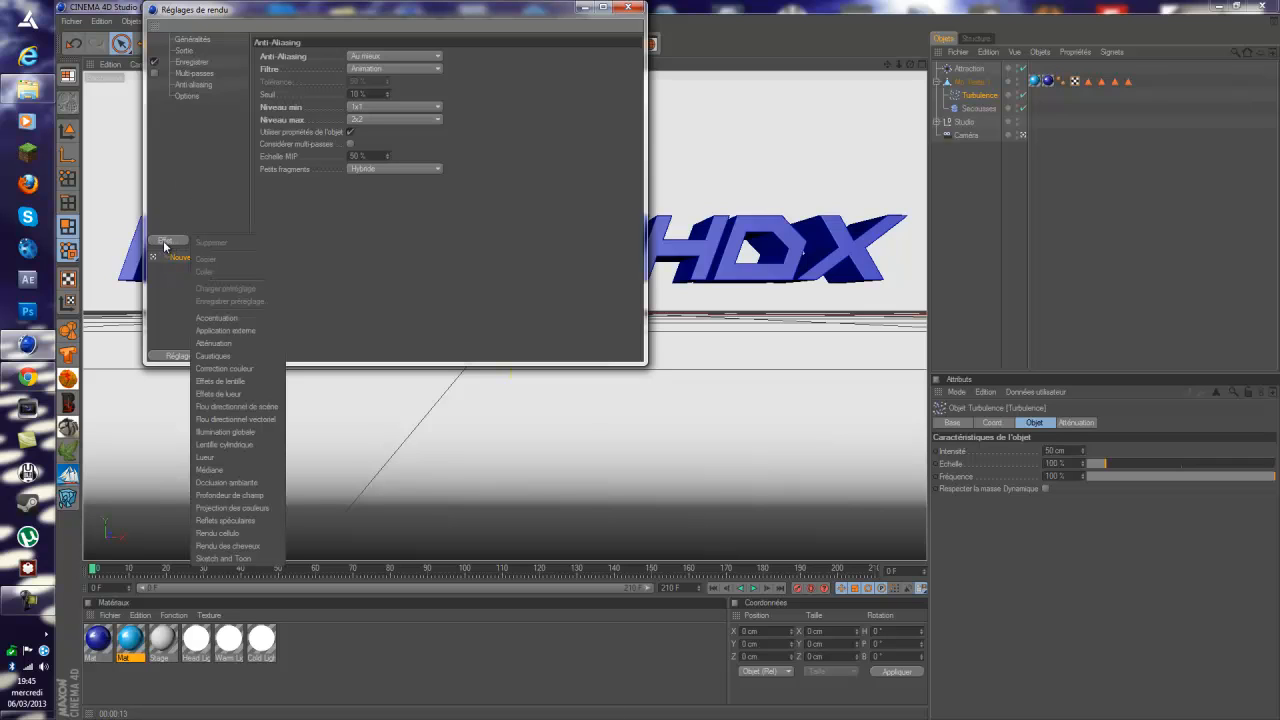
pyautogui.click(236, 433)
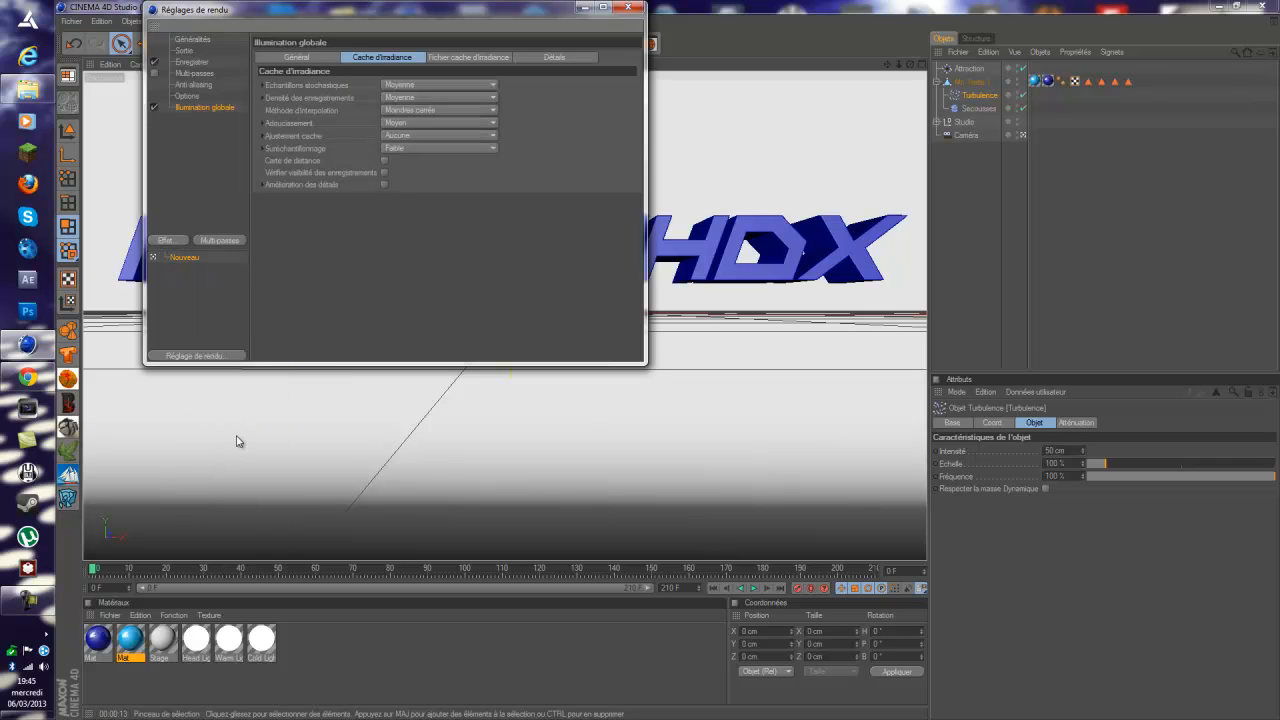
pyautogui.click(289, 57)
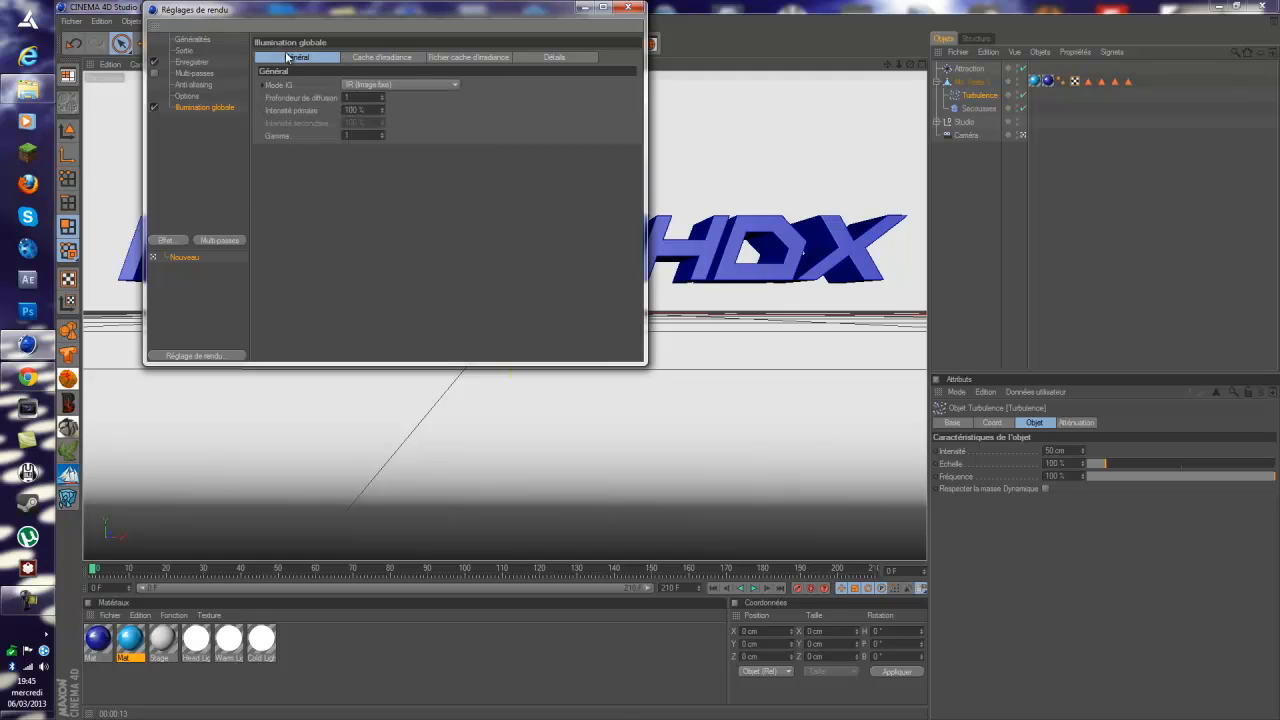
pyautogui.click(373, 57)
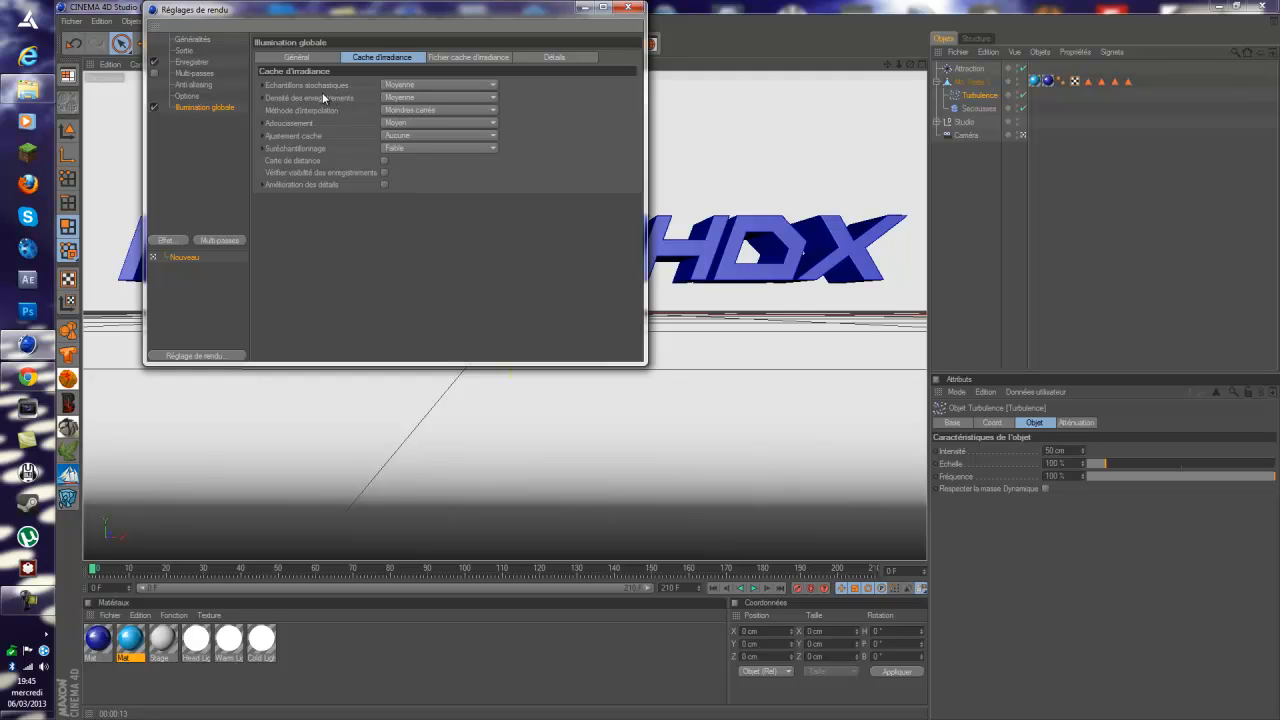
# Set Echantillons stochastiques and Densité des enregistrements to Basse for the Illumination globale irradiance cache.
pyautogui.click(401, 86)
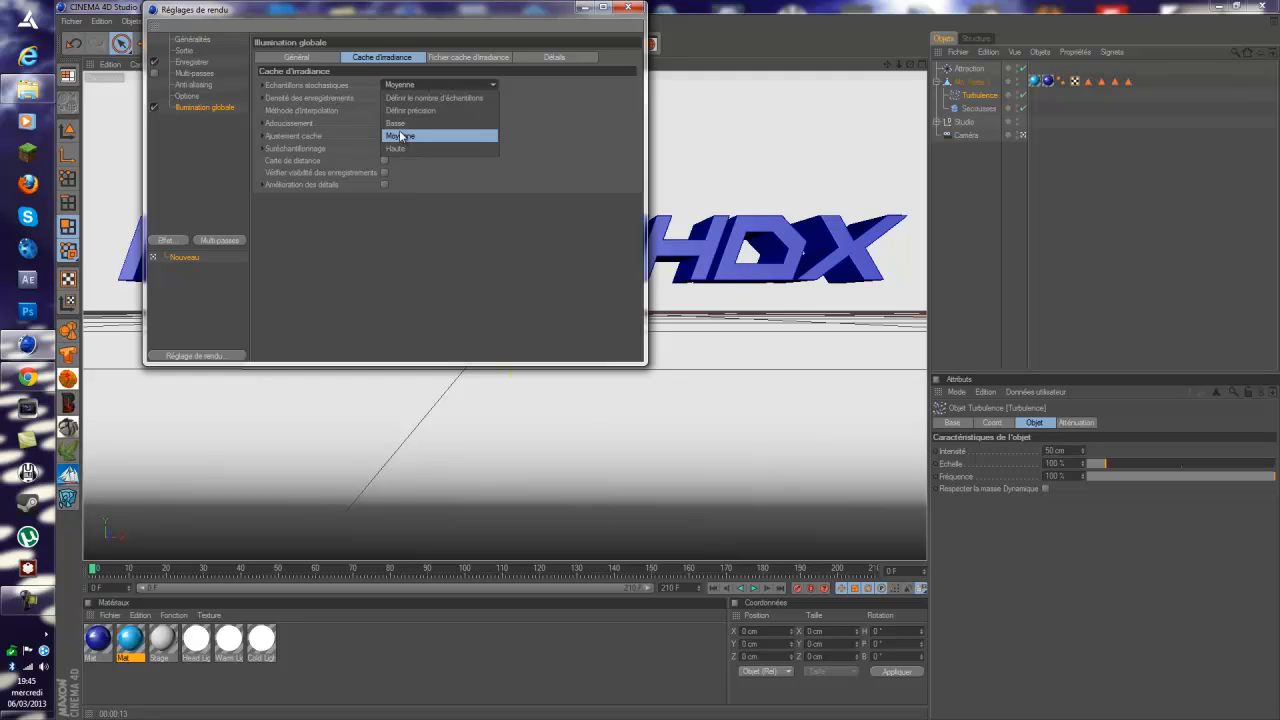
pyautogui.click(397, 123)
pyautogui.click(399, 98)
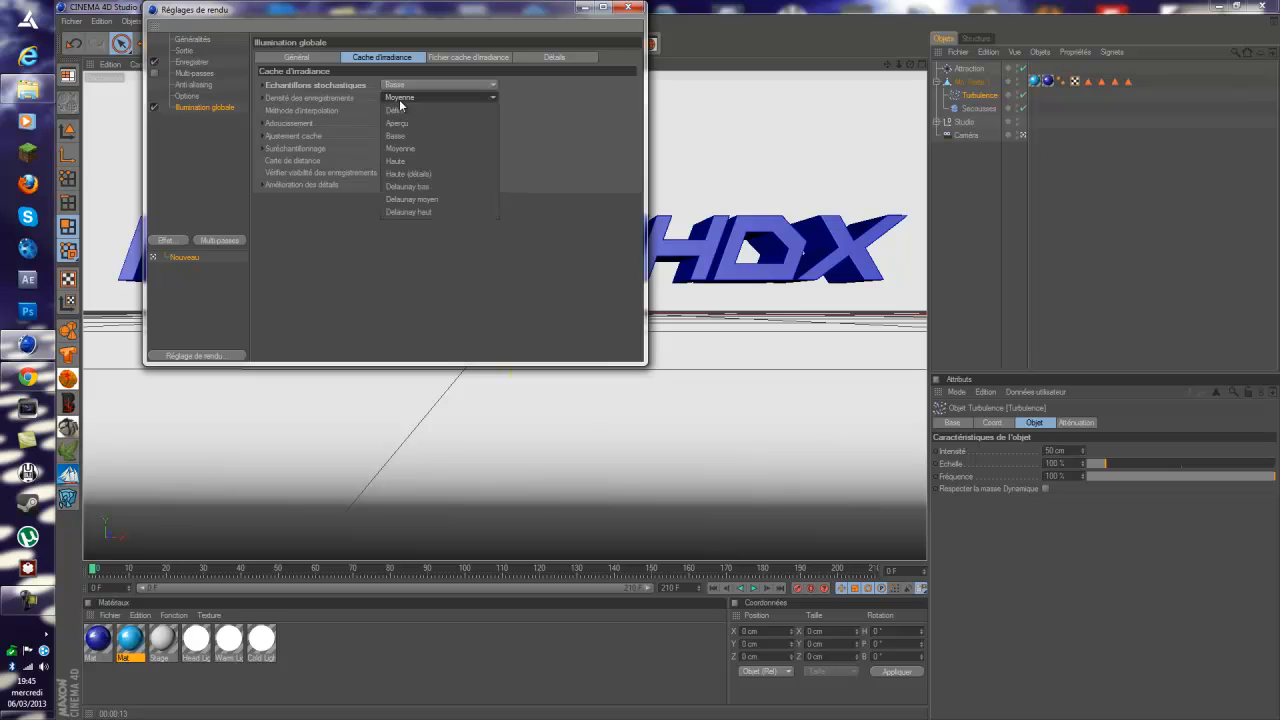
pyautogui.click(400, 134)
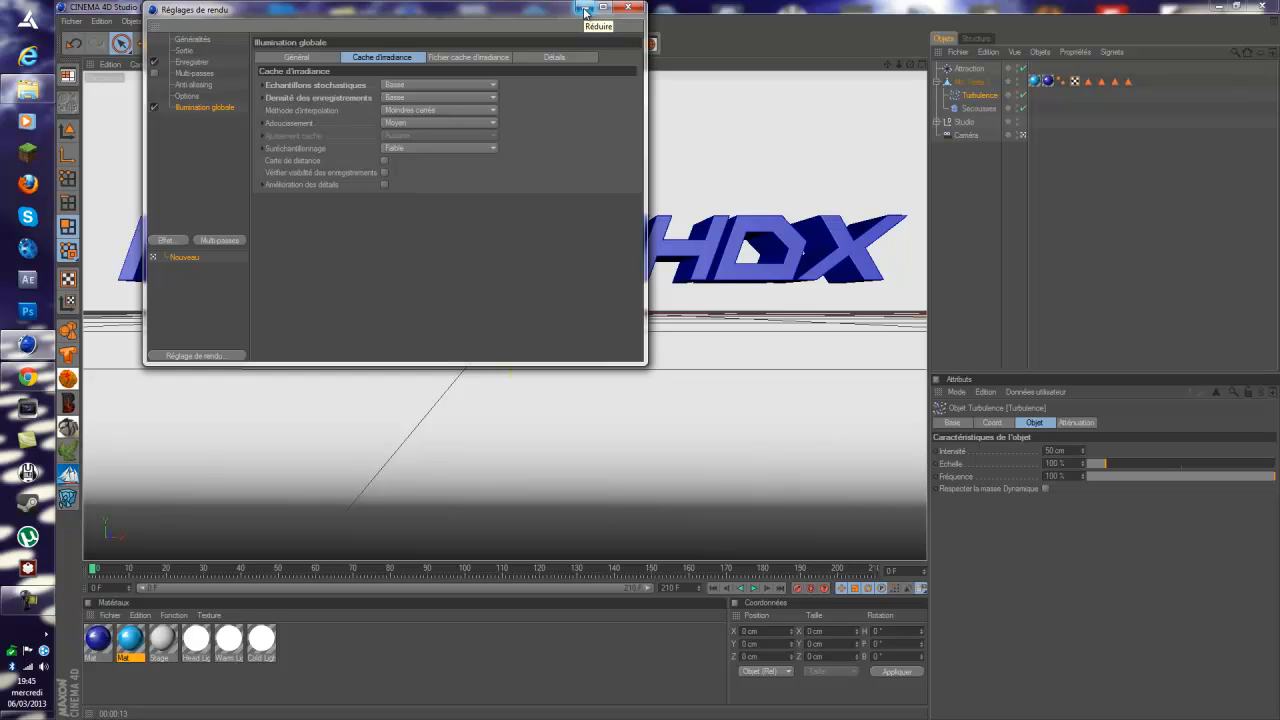
pyautogui.click(469, 150)
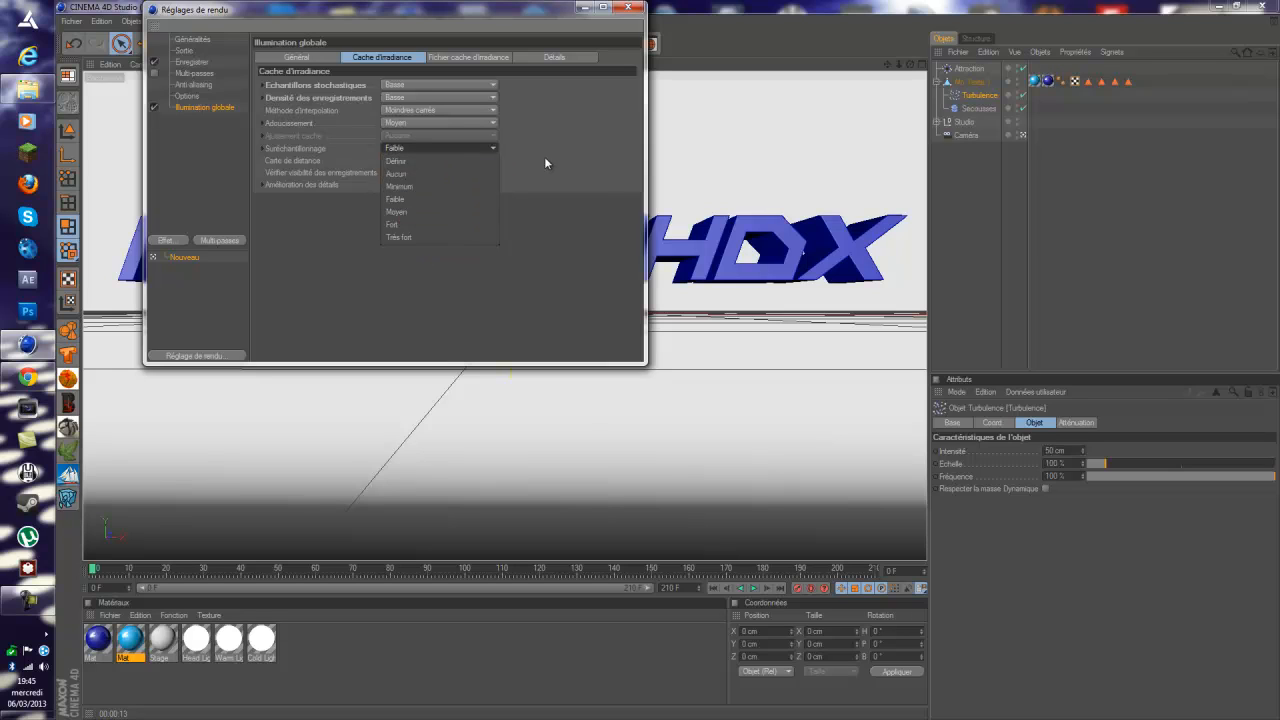
pyautogui.click(494, 147)
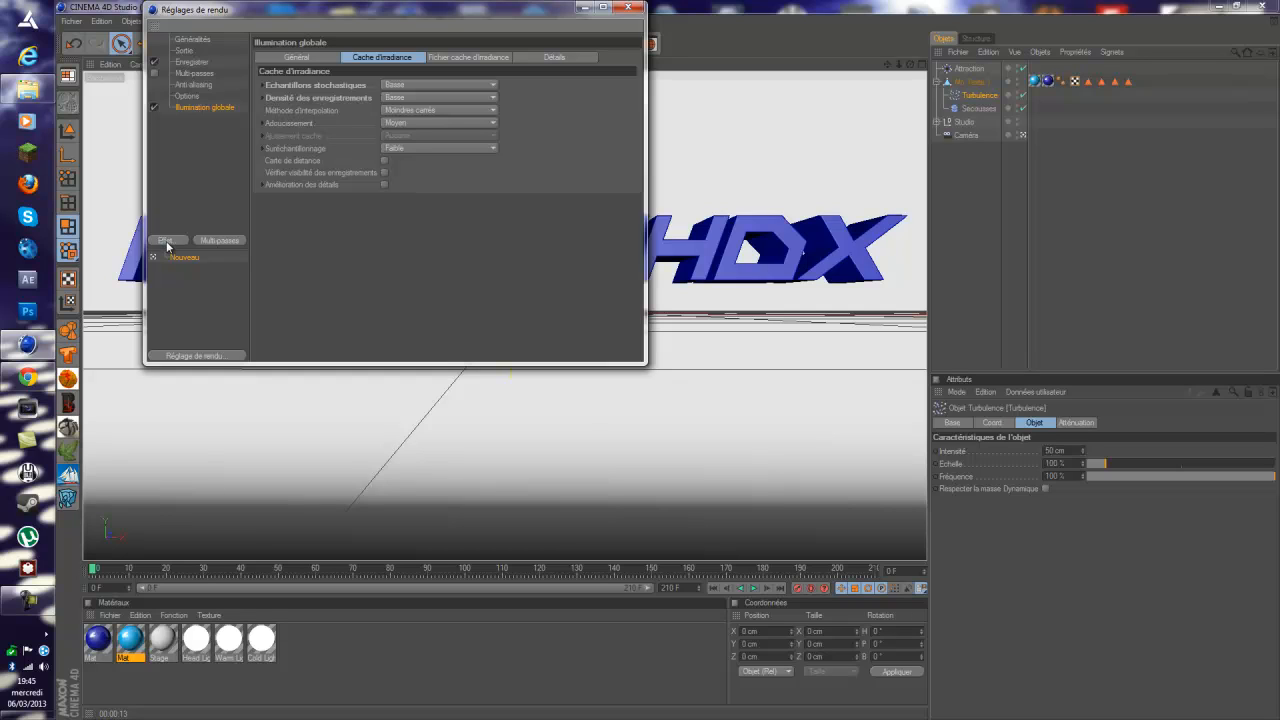
pyautogui.click(166, 241)
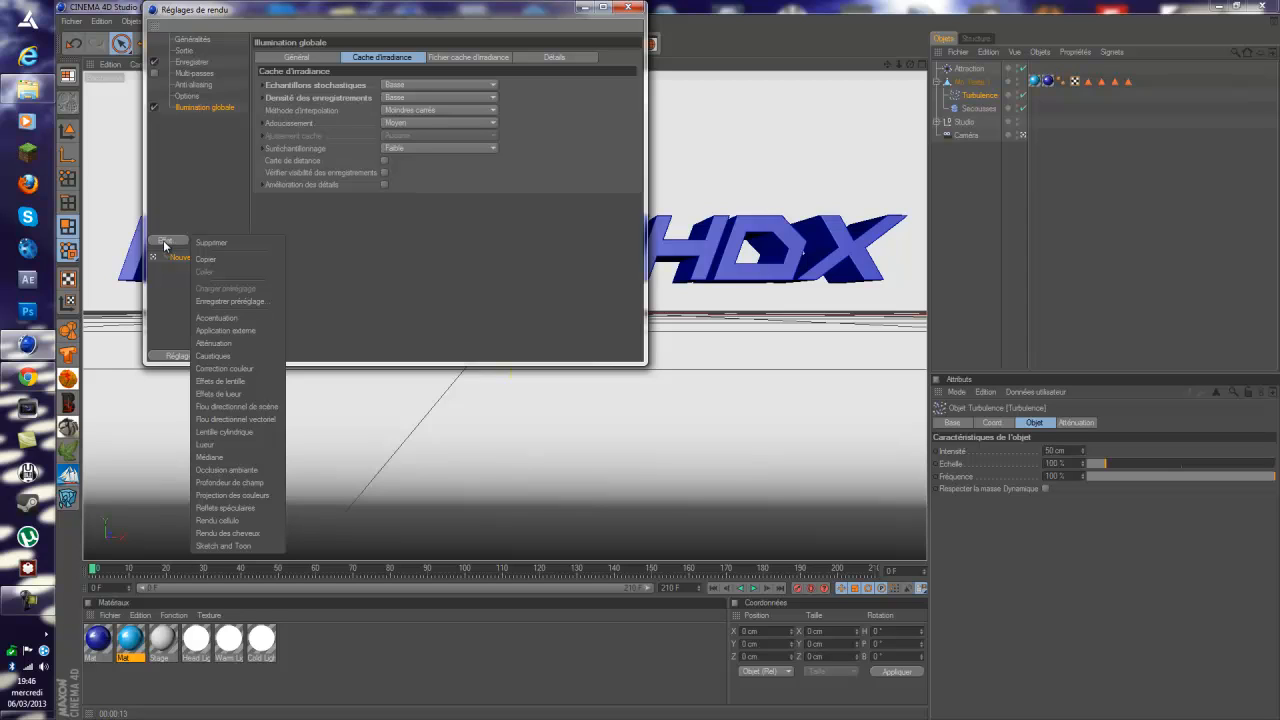
pyautogui.click(226, 470)
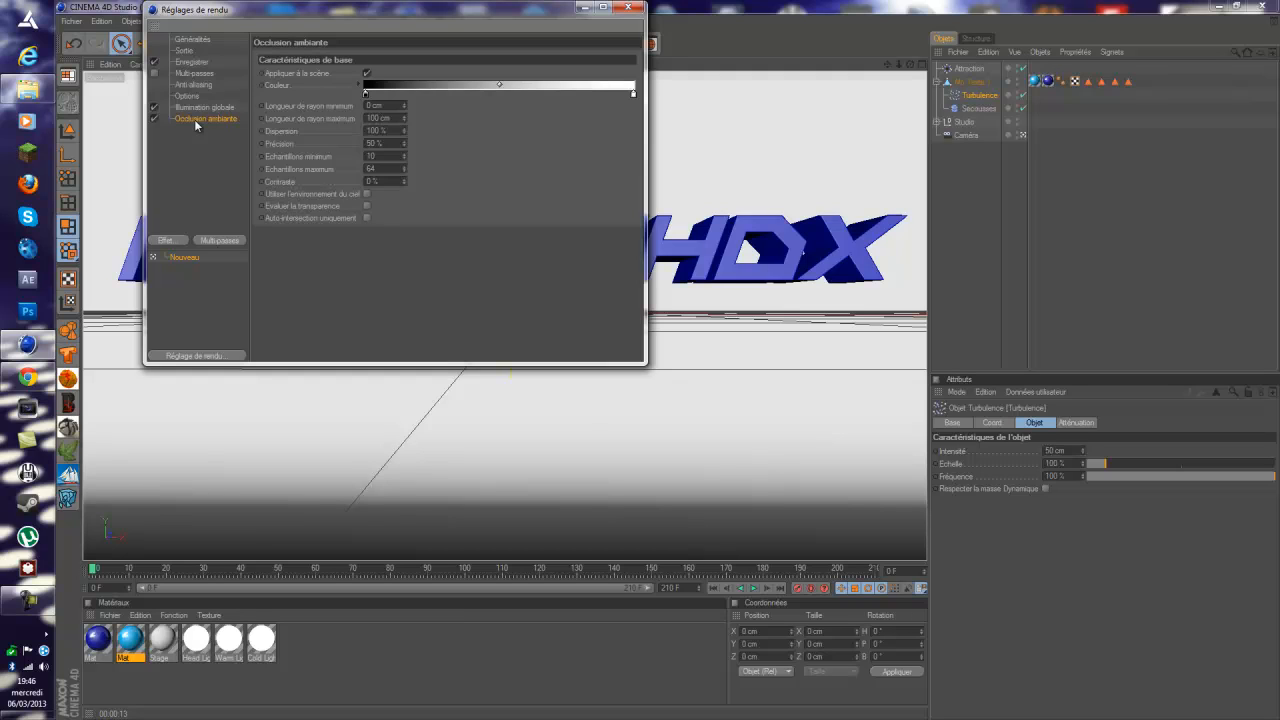
pyautogui.press('Delete')
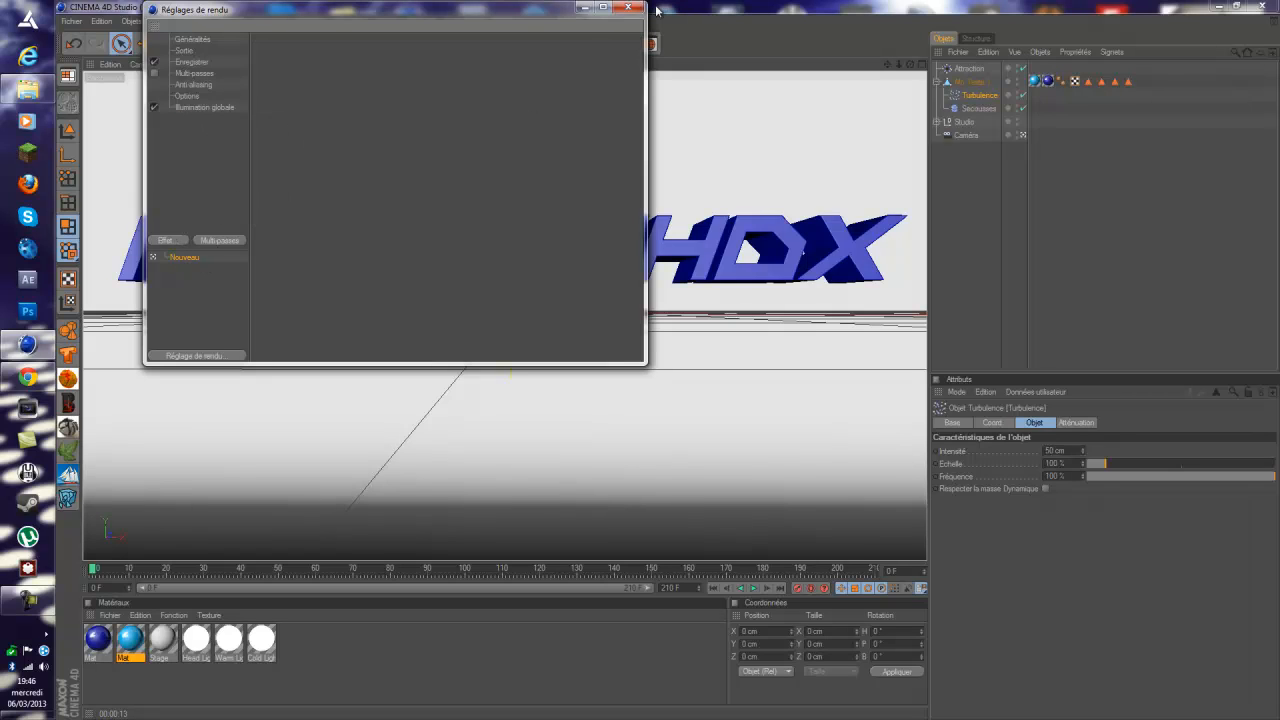
# Close the render settings and start playback of the text animation.
pyautogui.click(224, 107)
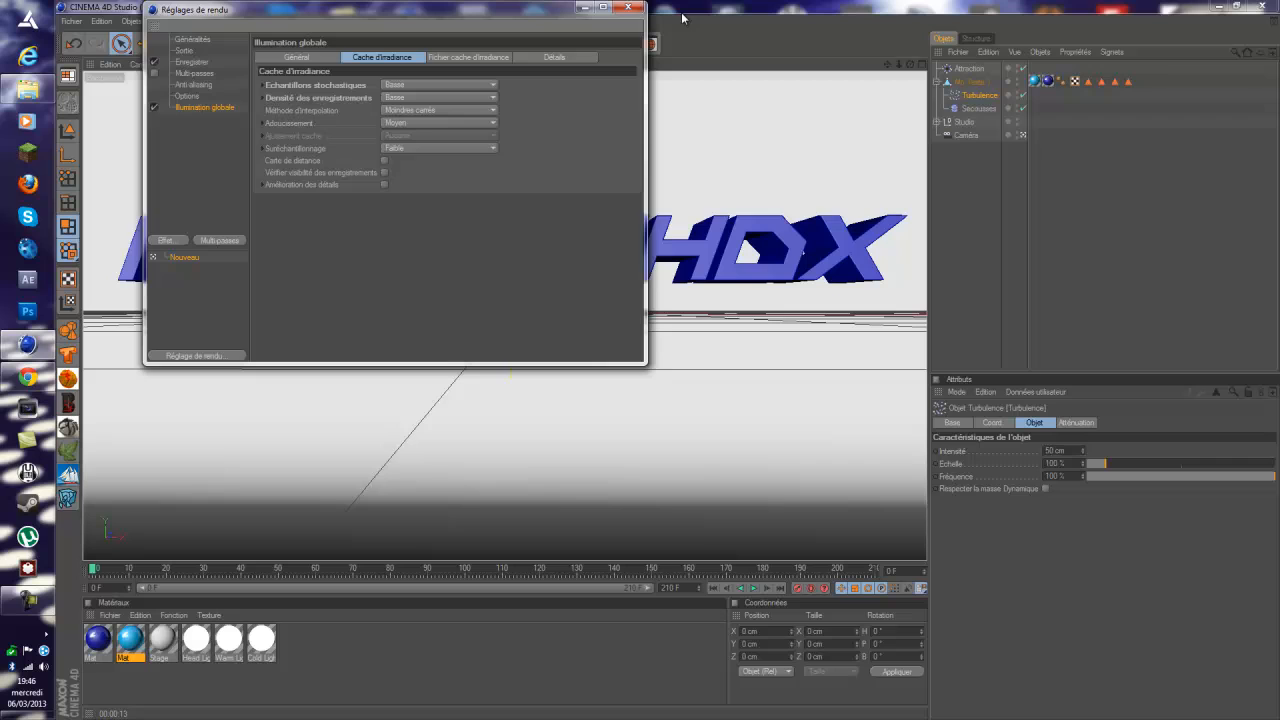
pyautogui.click(626, 9)
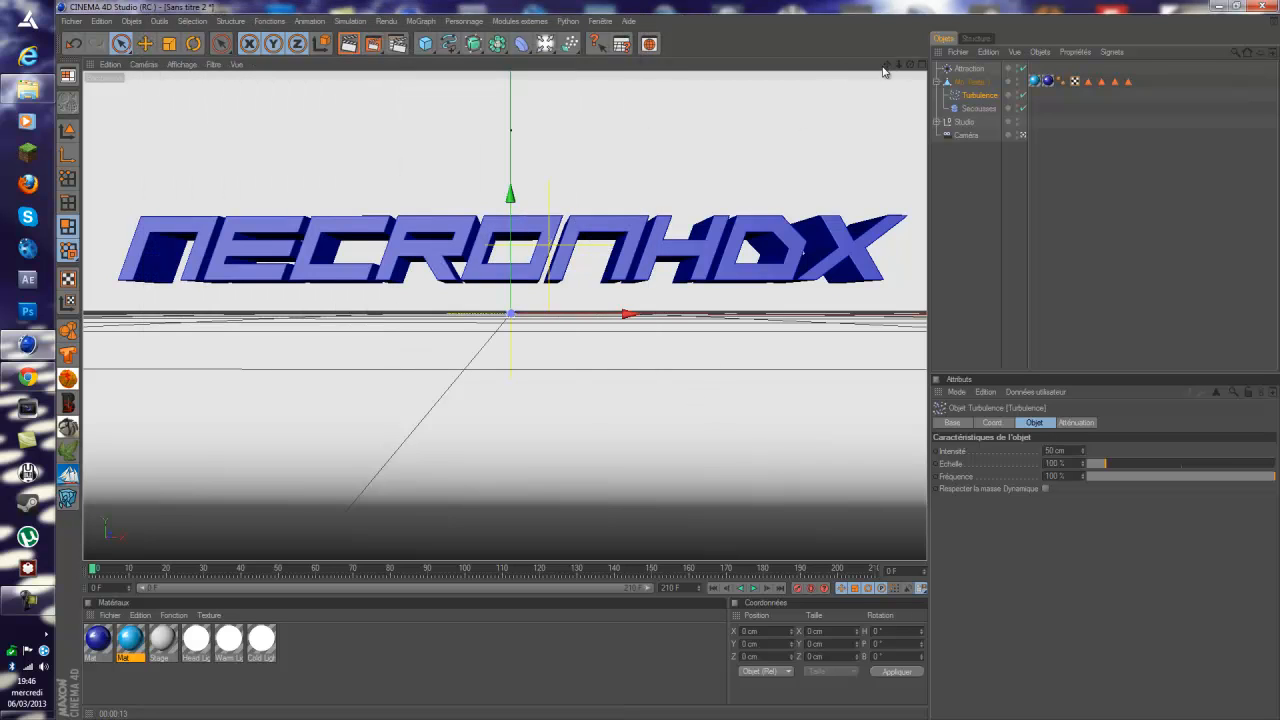
pyautogui.moveTo(886, 65); pyautogui.dragTo(668, 361)
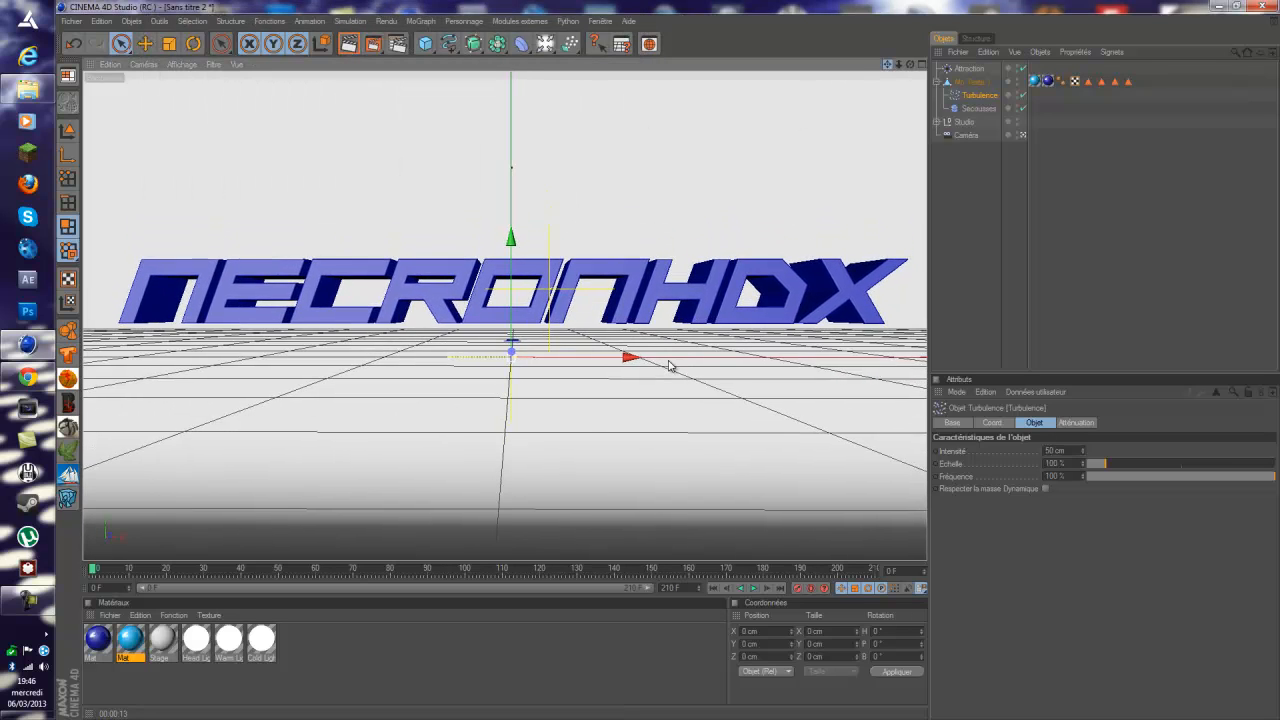
pyautogui.click(754, 588)
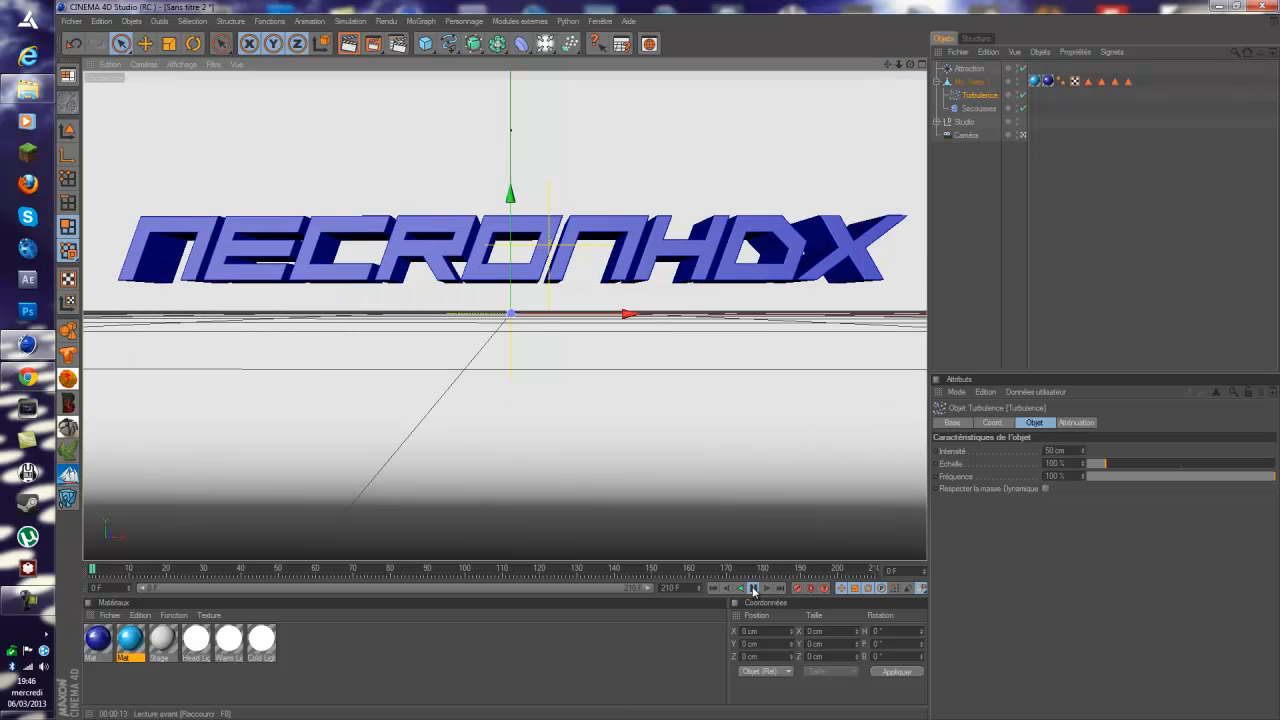
pyautogui.click(968, 84)
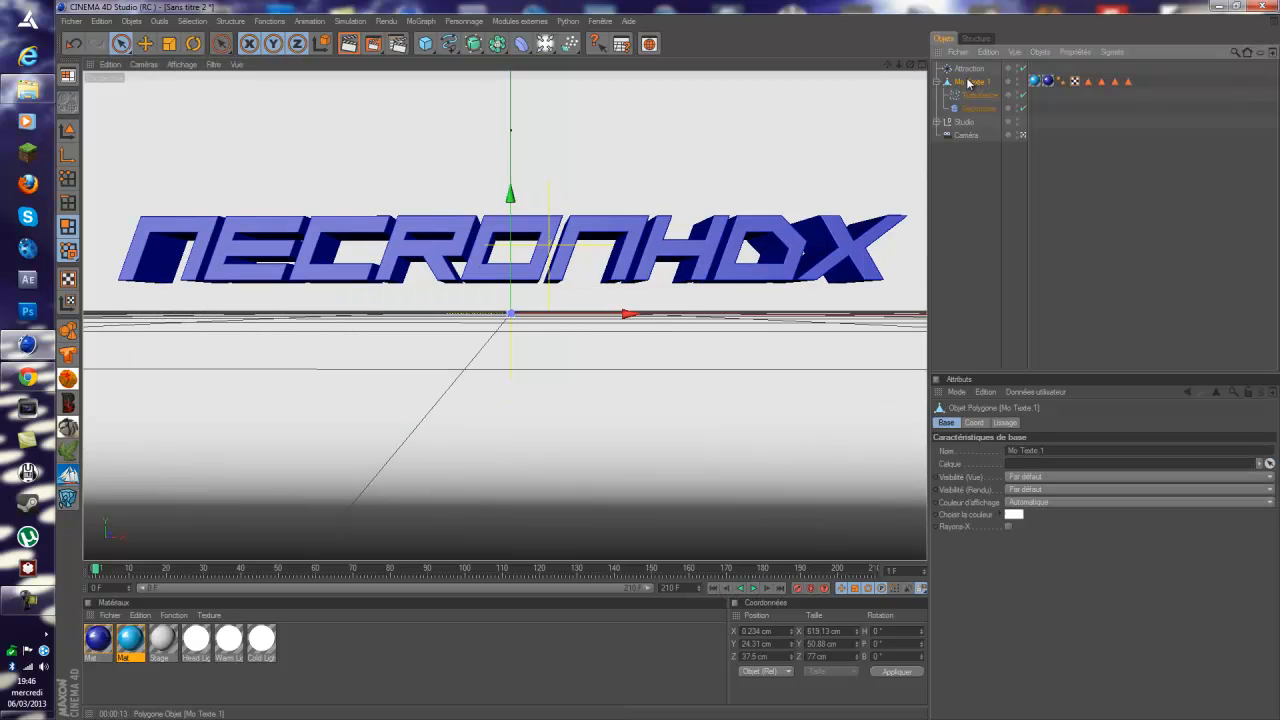
pyautogui.hotkey('ctrl', 'a')
pyautogui.moveTo(511, 215); pyautogui.dragTo(669, 374)
pyautogui.hotkey('ctrl', 'z')
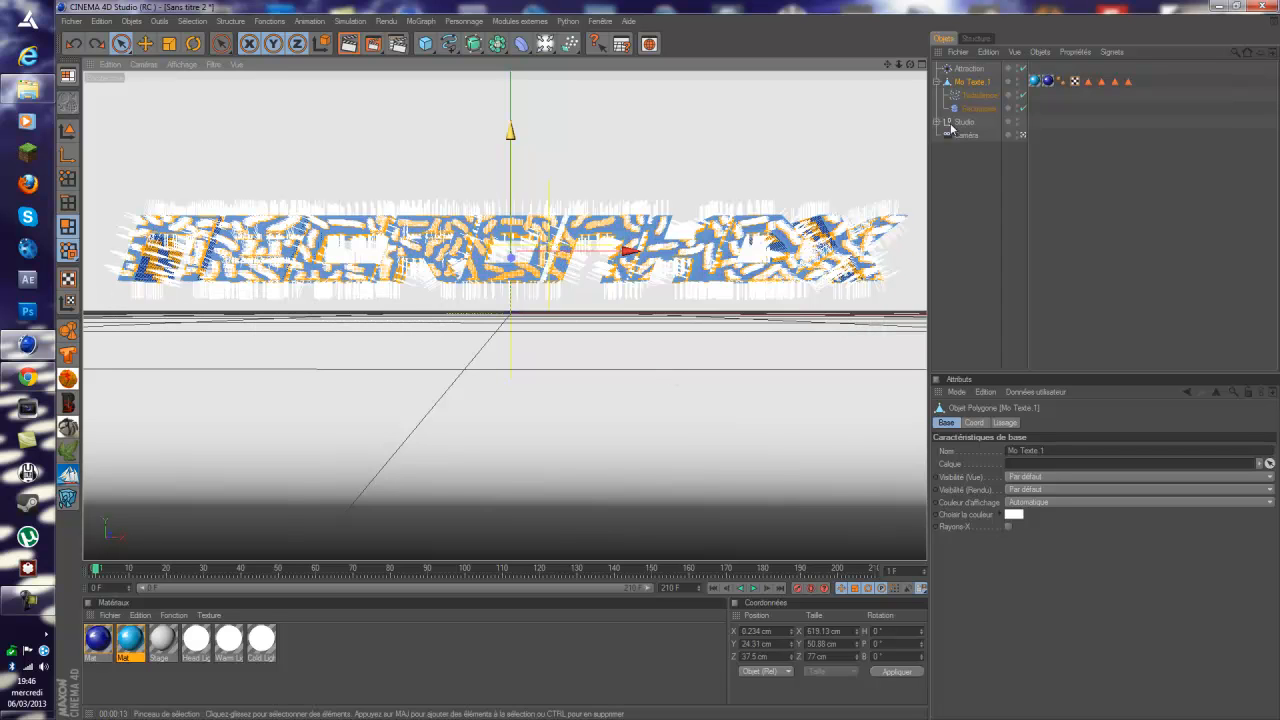
pyautogui.click(958, 194)
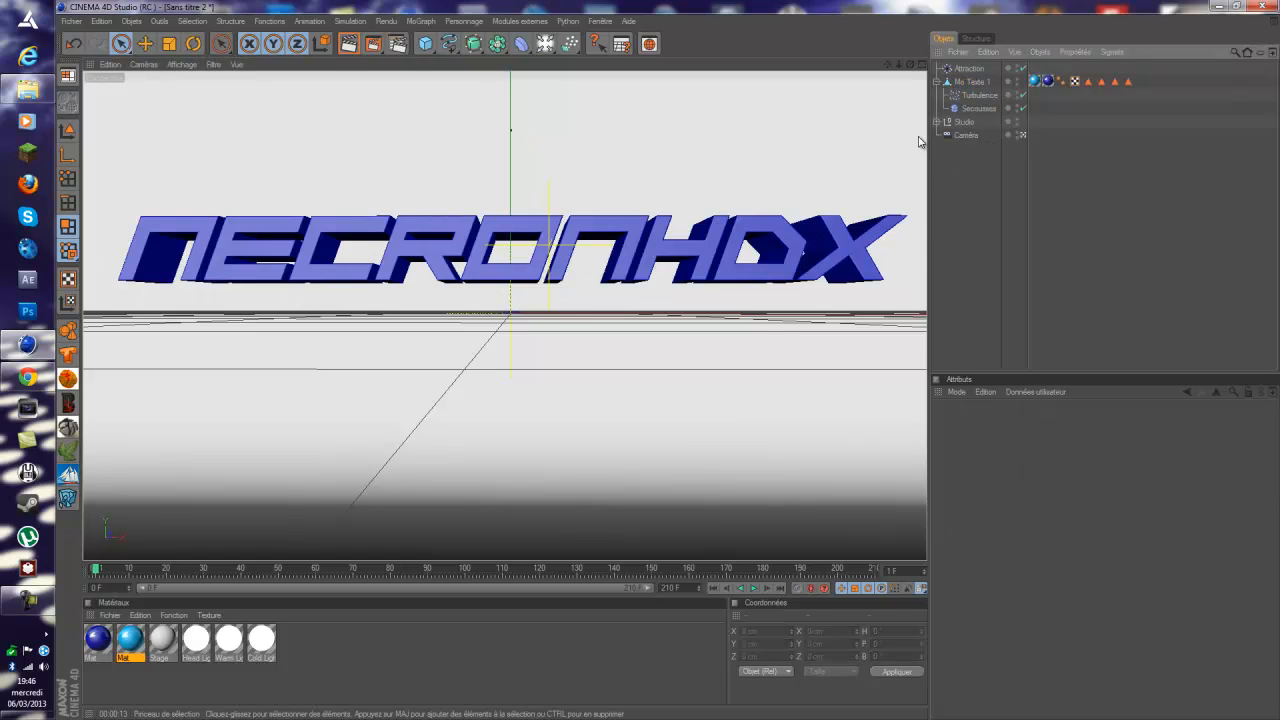
# Calculate the animation cache of the Secousses deformer.
pyautogui.click(977, 108)
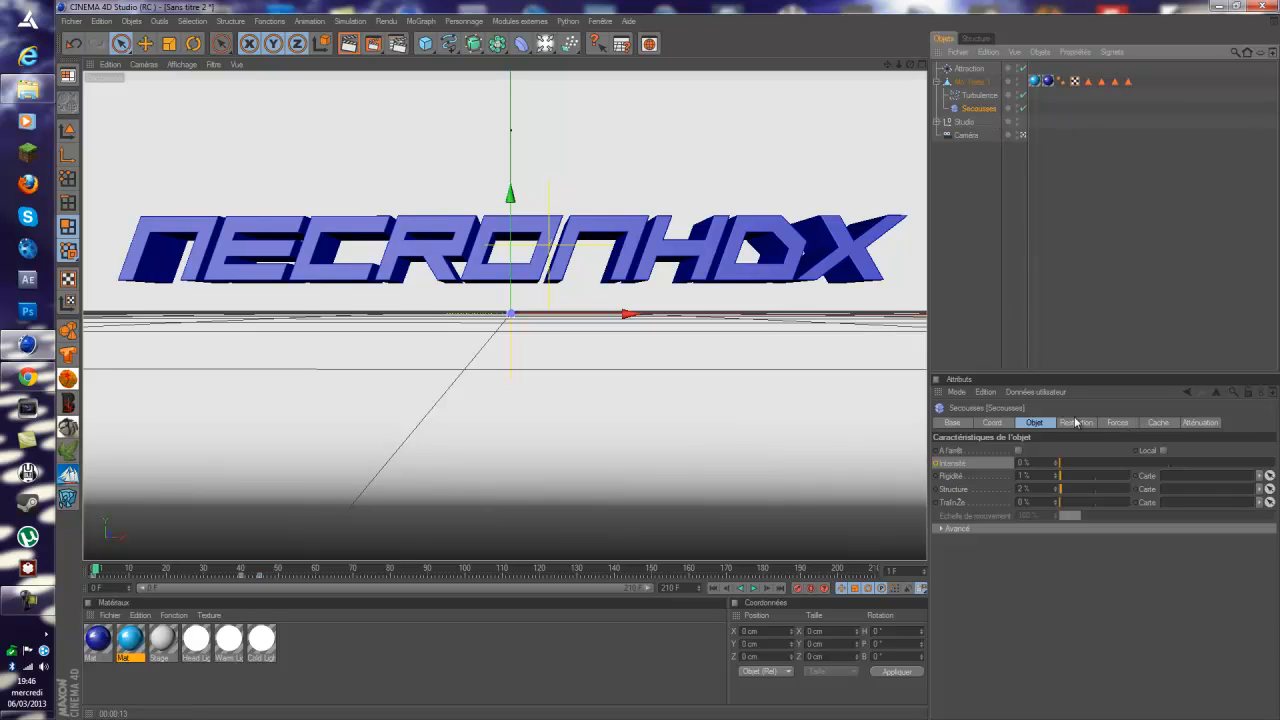
pyautogui.click(1156, 423)
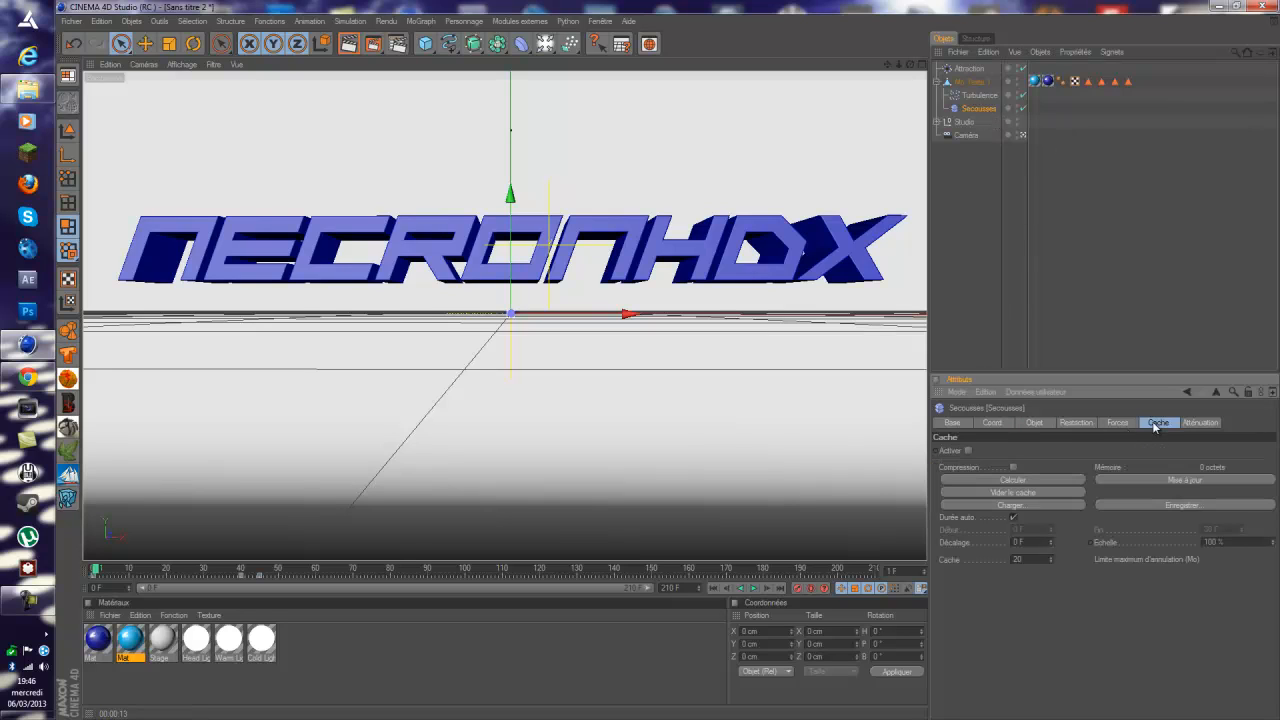
pyautogui.click(1013, 481)
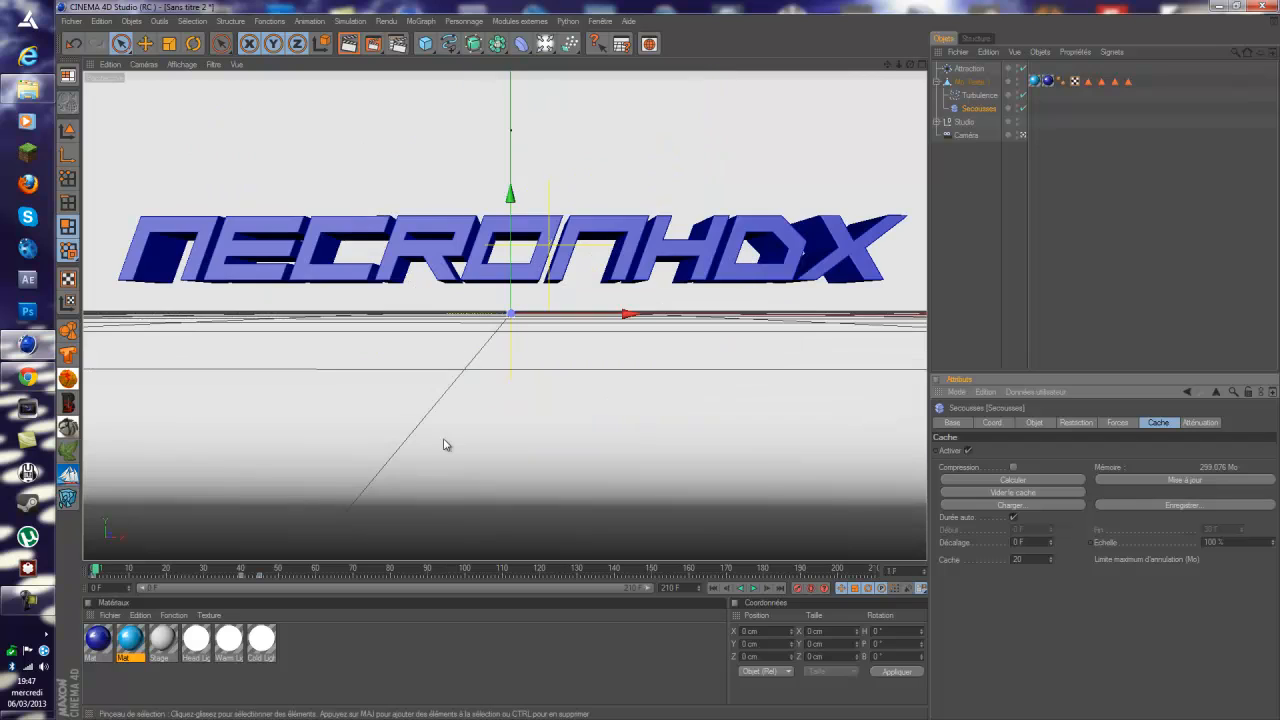
# Play the cached text deformation twice from the start of the timeline and return to frame 0.
pyautogui.click(755, 589)
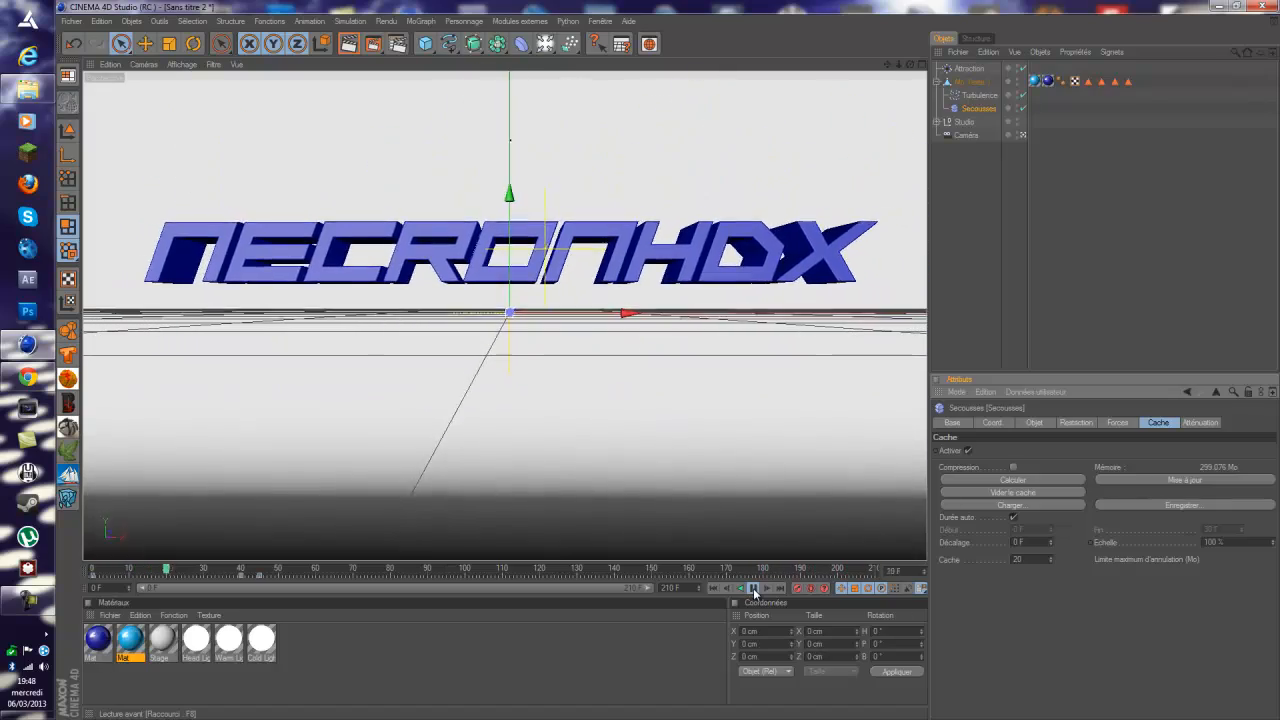
pyautogui.click(754, 592)
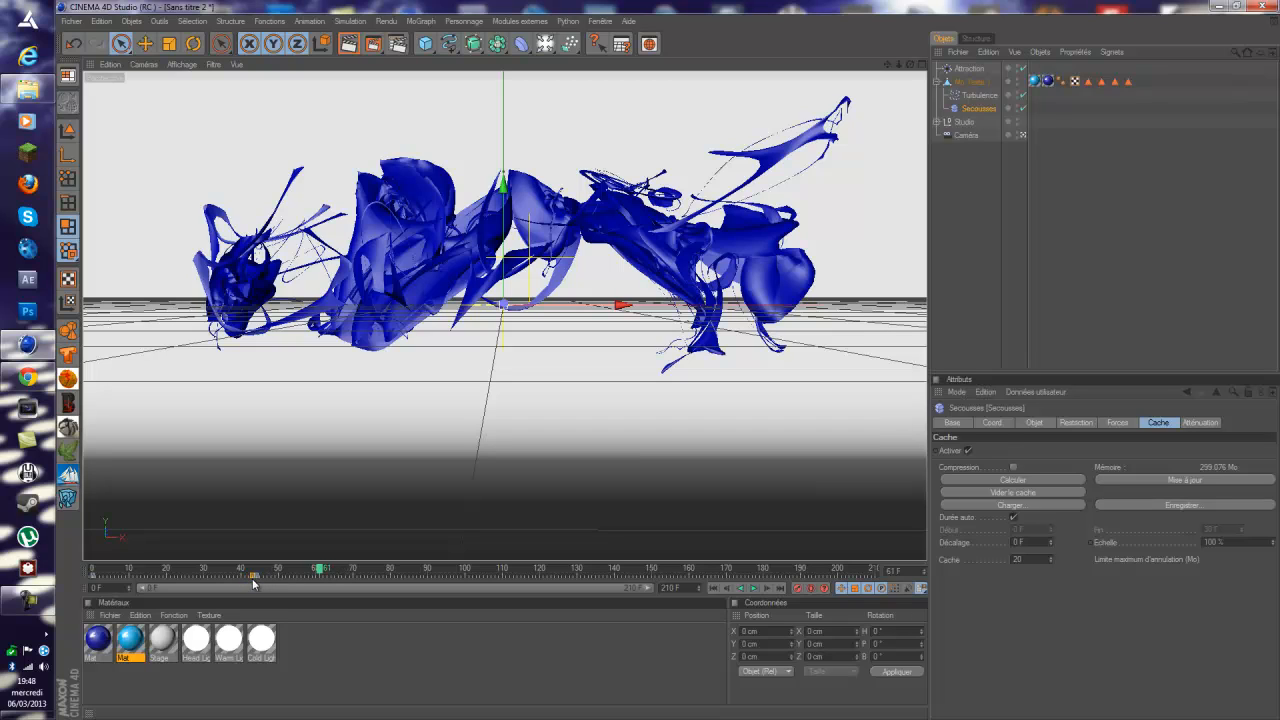
pyautogui.click(713, 588)
pyautogui.click(754, 588)
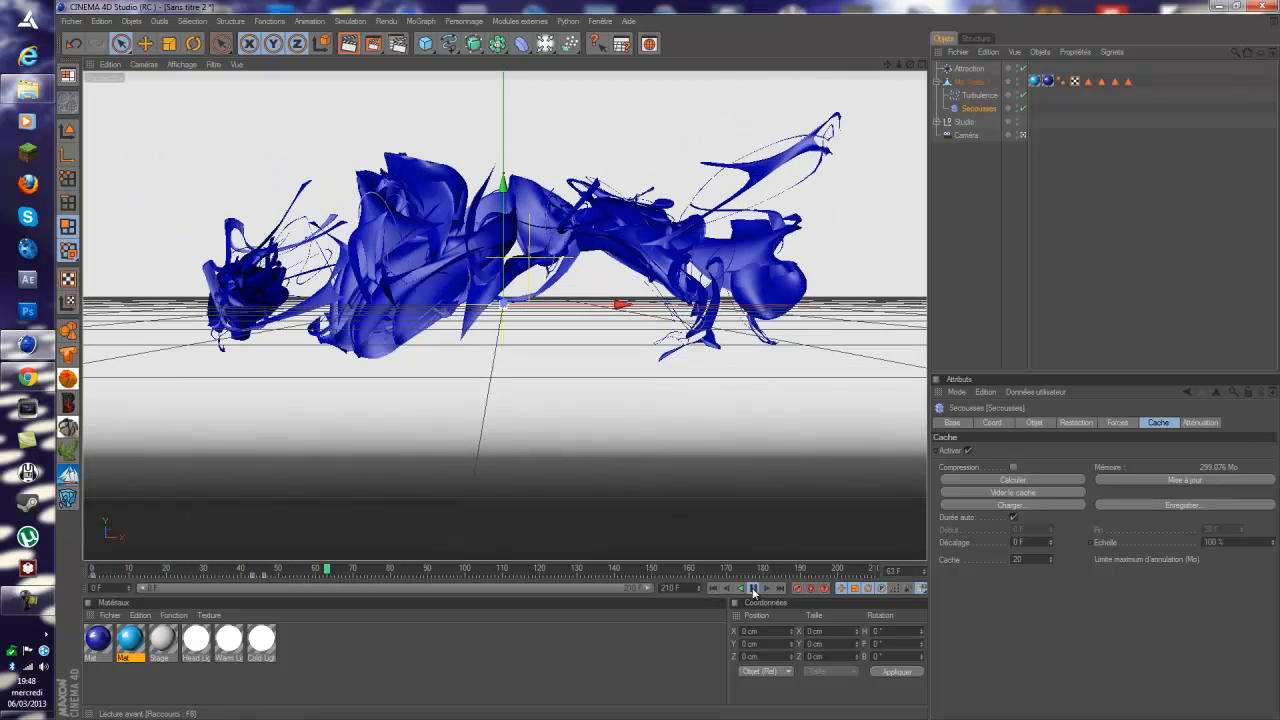
pyautogui.click(754, 589)
pyautogui.click(713, 588)
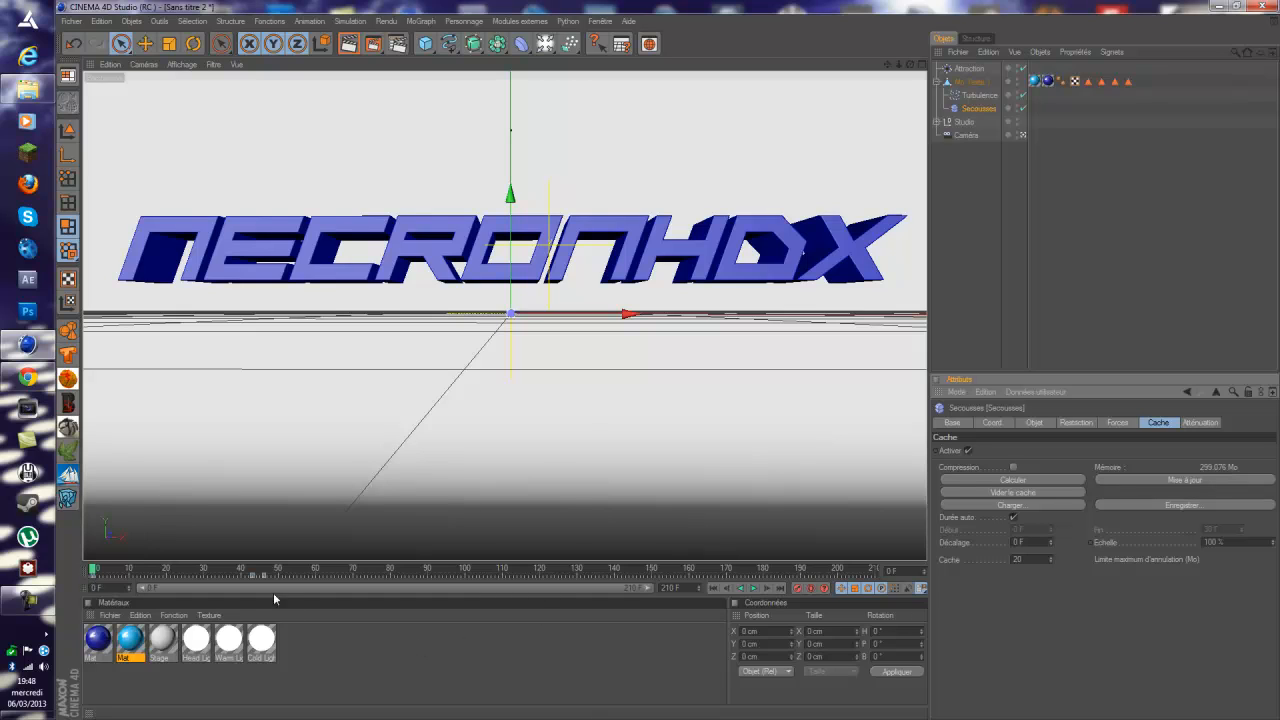
# Empty the Secousses cache and deselect the object.
pyautogui.click(1018, 493)
pyautogui.click(950, 279)
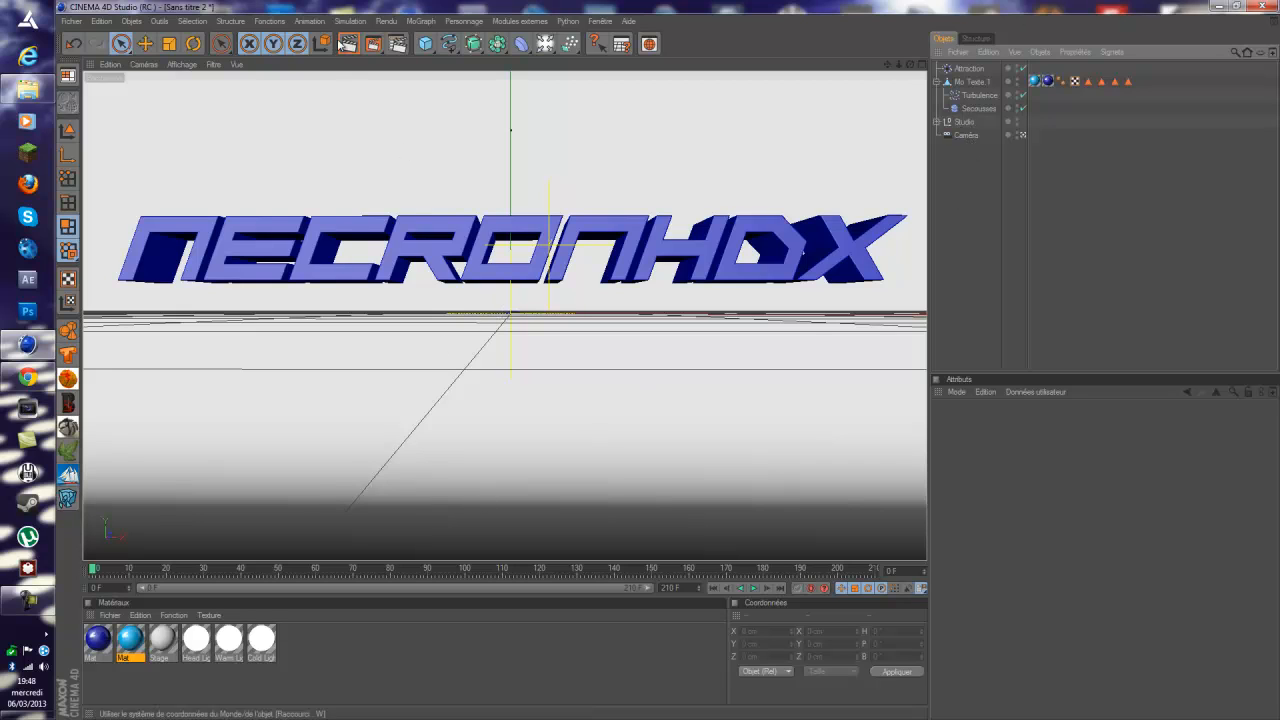
# Save the project to the desktop (Bureau) under the file name "rendu".
pyautogui.click(78, 21)
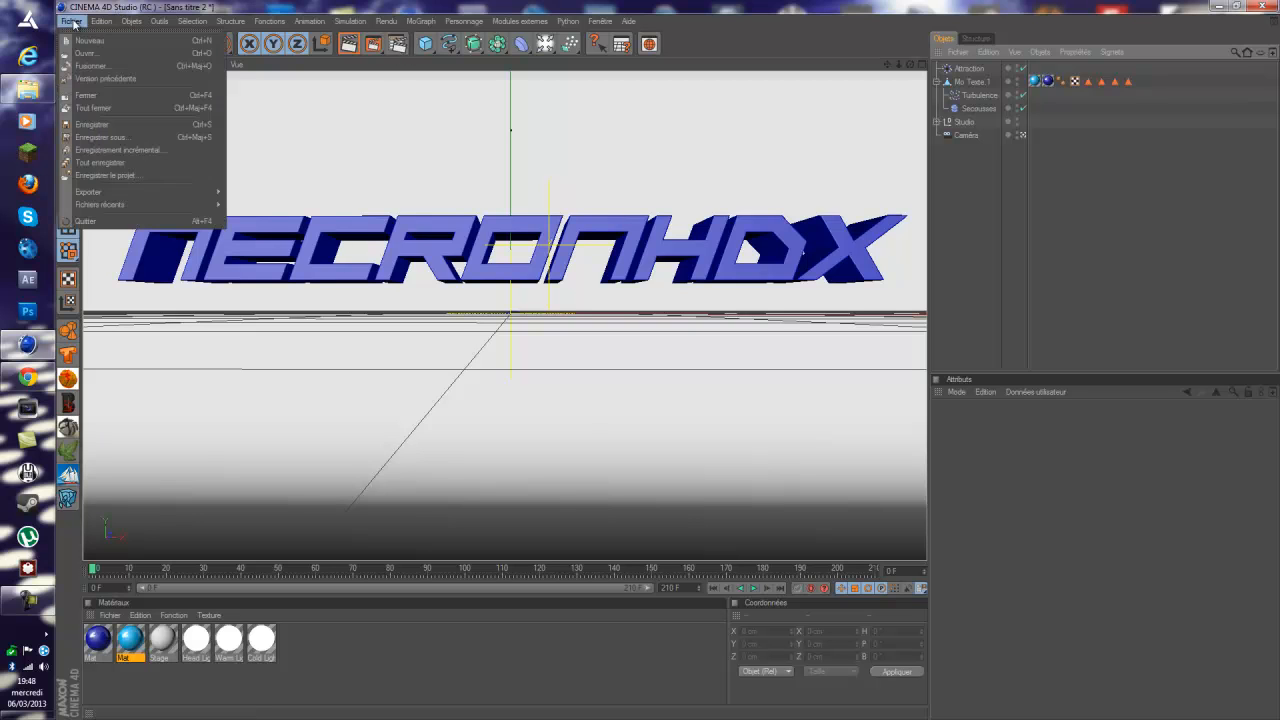
pyautogui.click(100, 125)
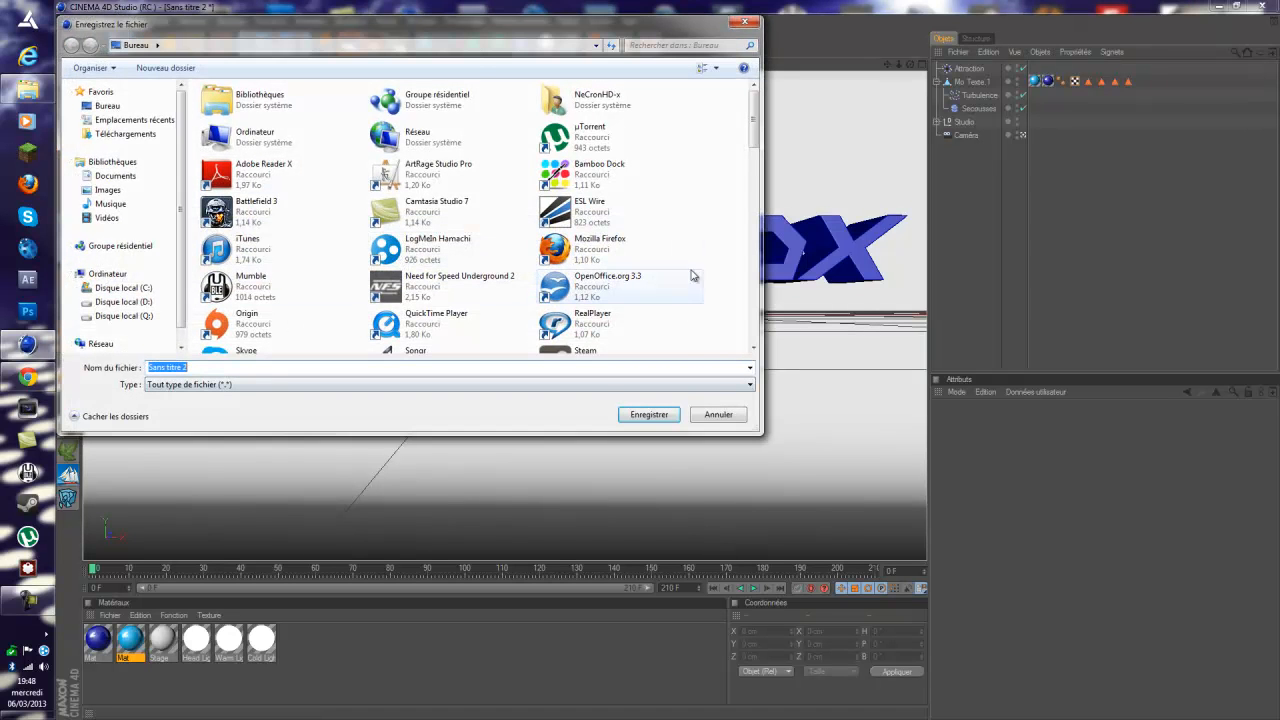
pyautogui.write('rendu')
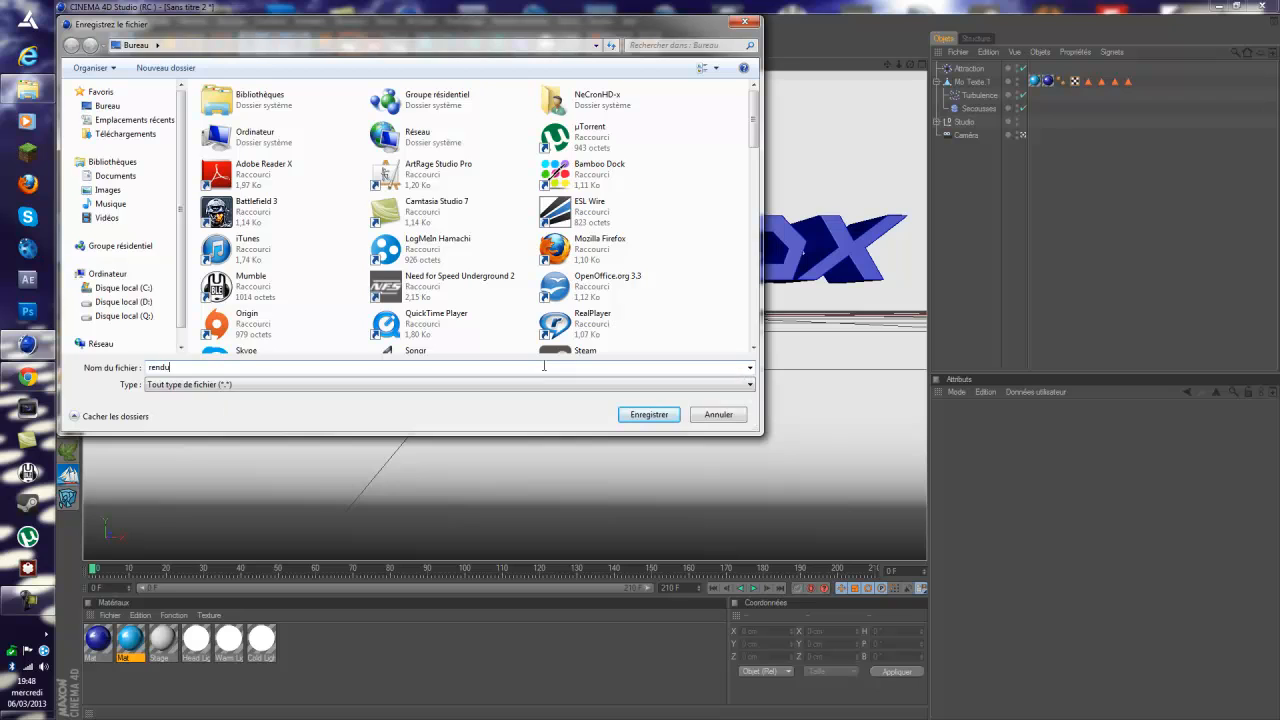
pyautogui.press('Return')
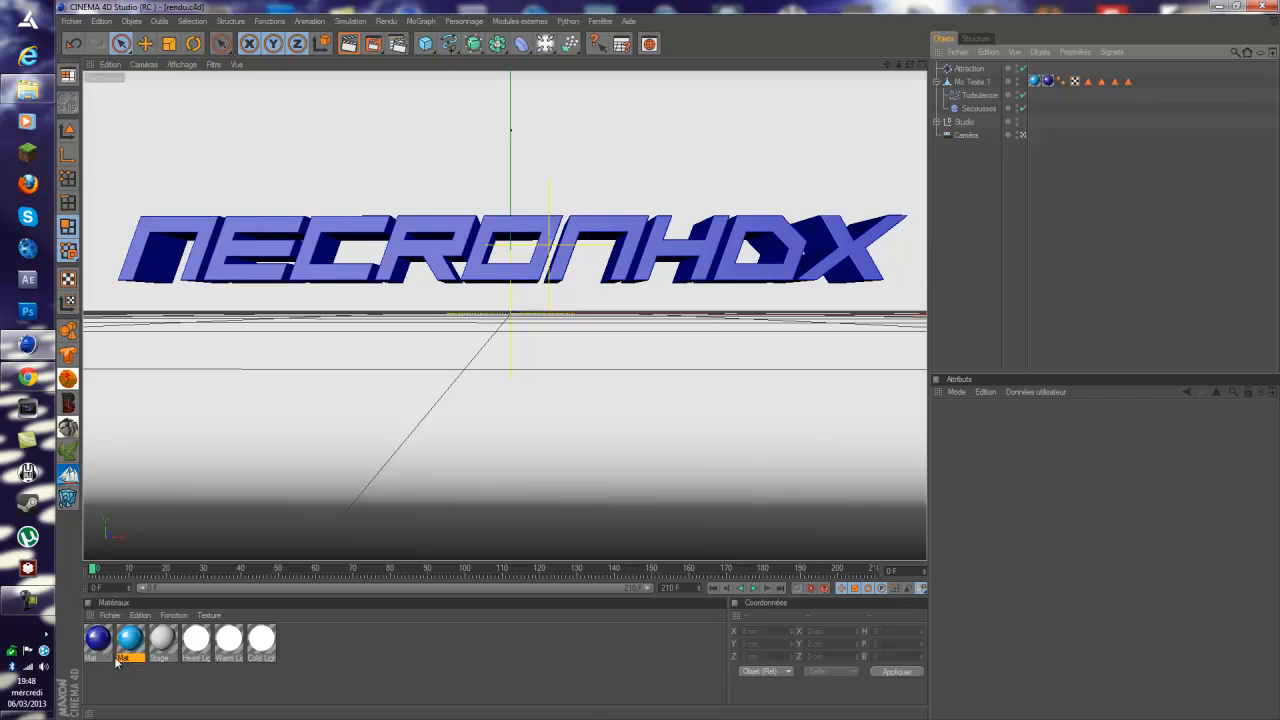
# Review the Secousses, Turbulence, Attraction, Studio and Mo Texte 1 objects one by one, leaving nothing selected.
pyautogui.click(975, 109)
pyautogui.click(980, 96)
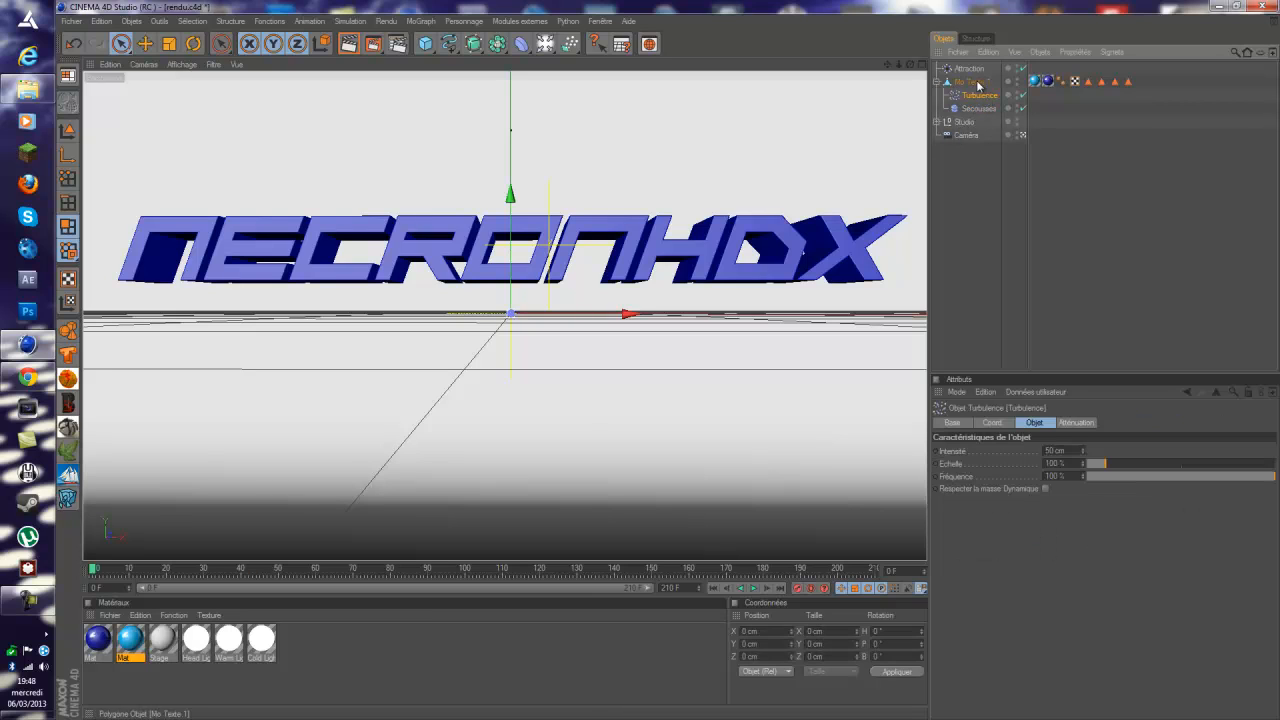
pyautogui.click(975, 70)
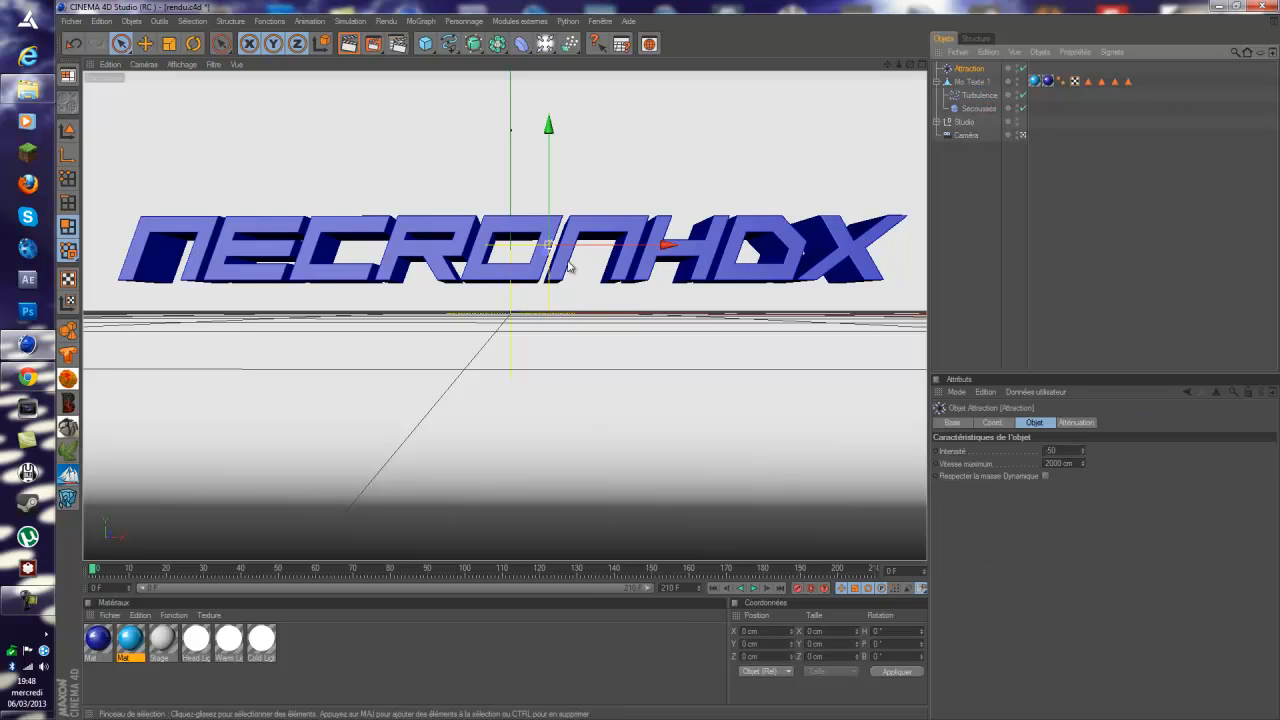
pyautogui.click(964, 122)
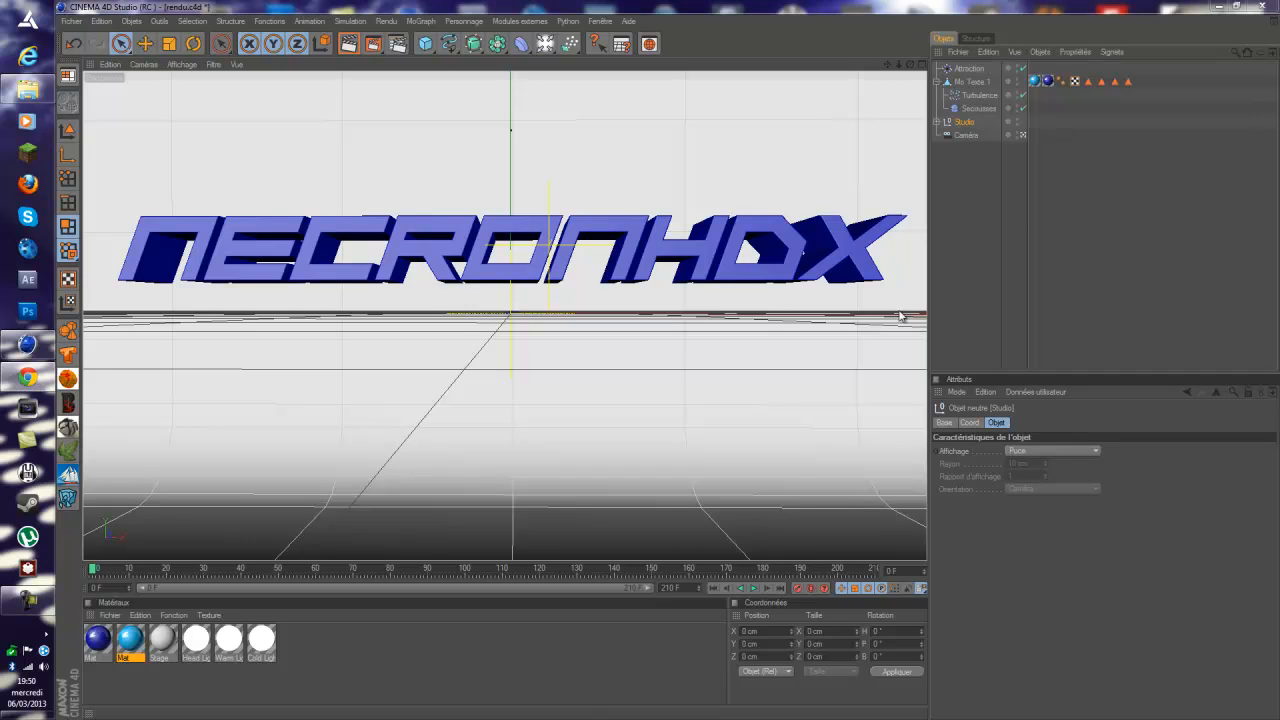
pyautogui.click(950, 242)
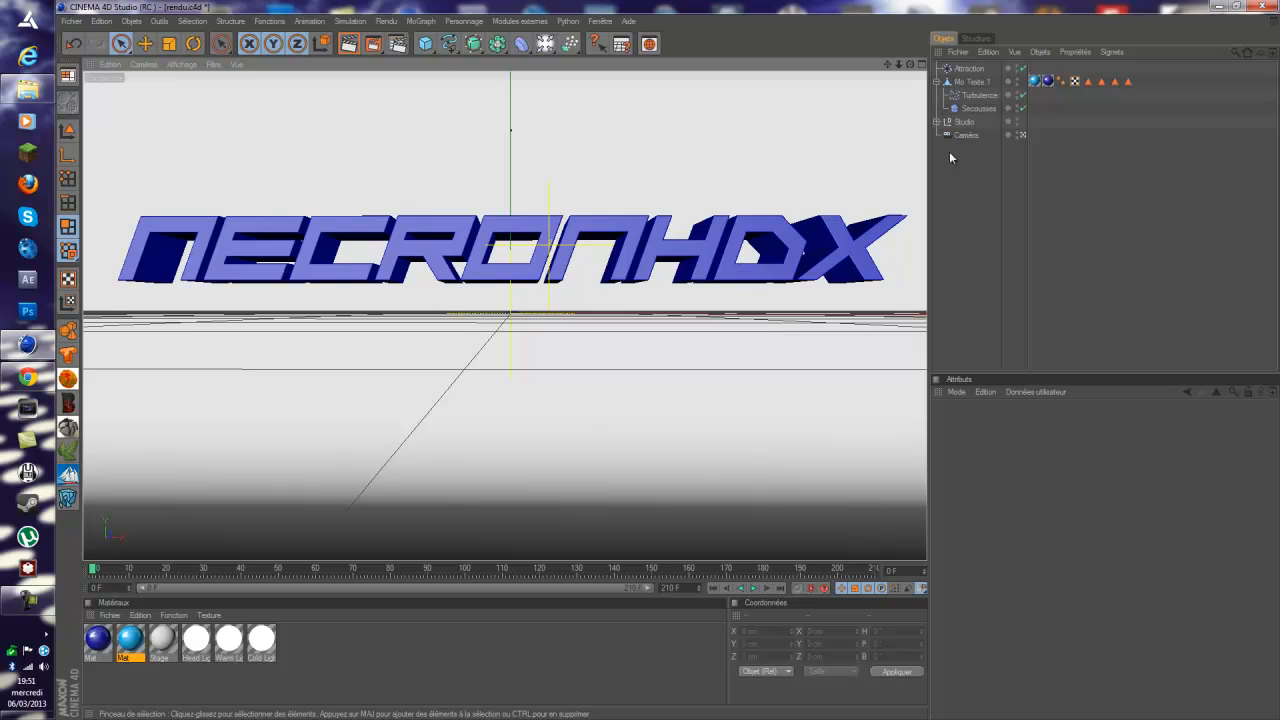
pyautogui.click(968, 82)
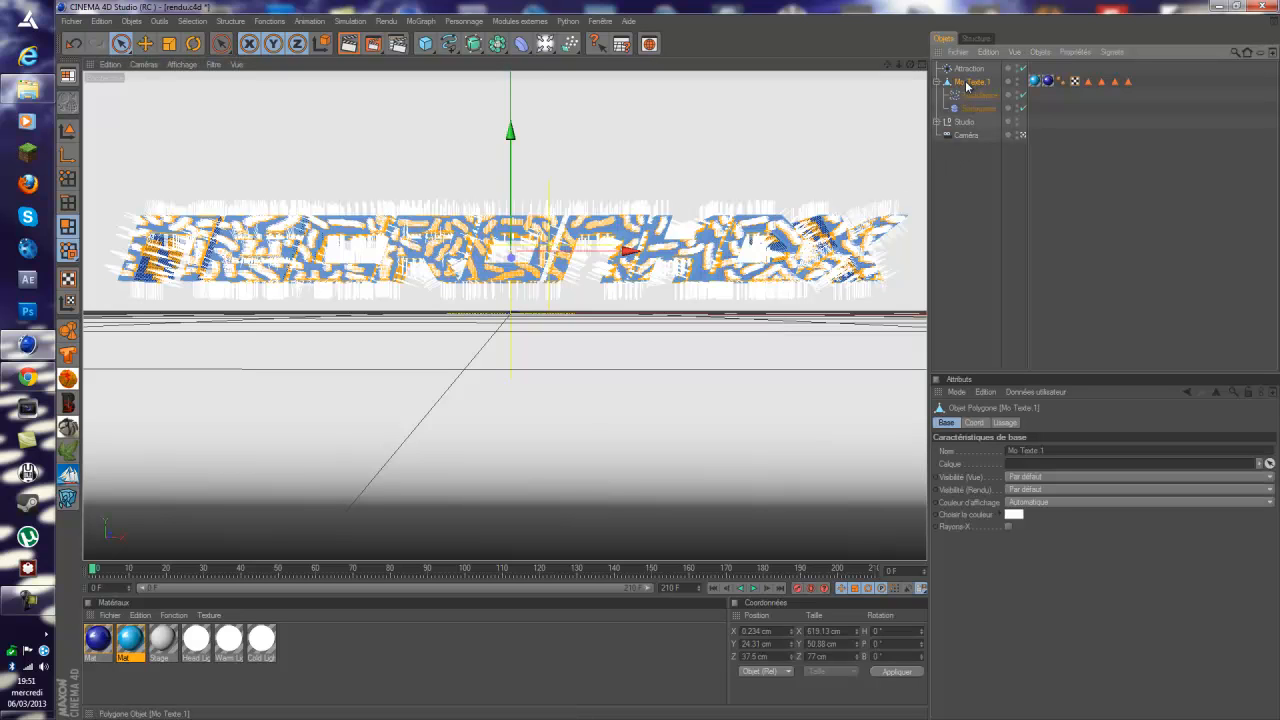
pyautogui.click(957, 237)
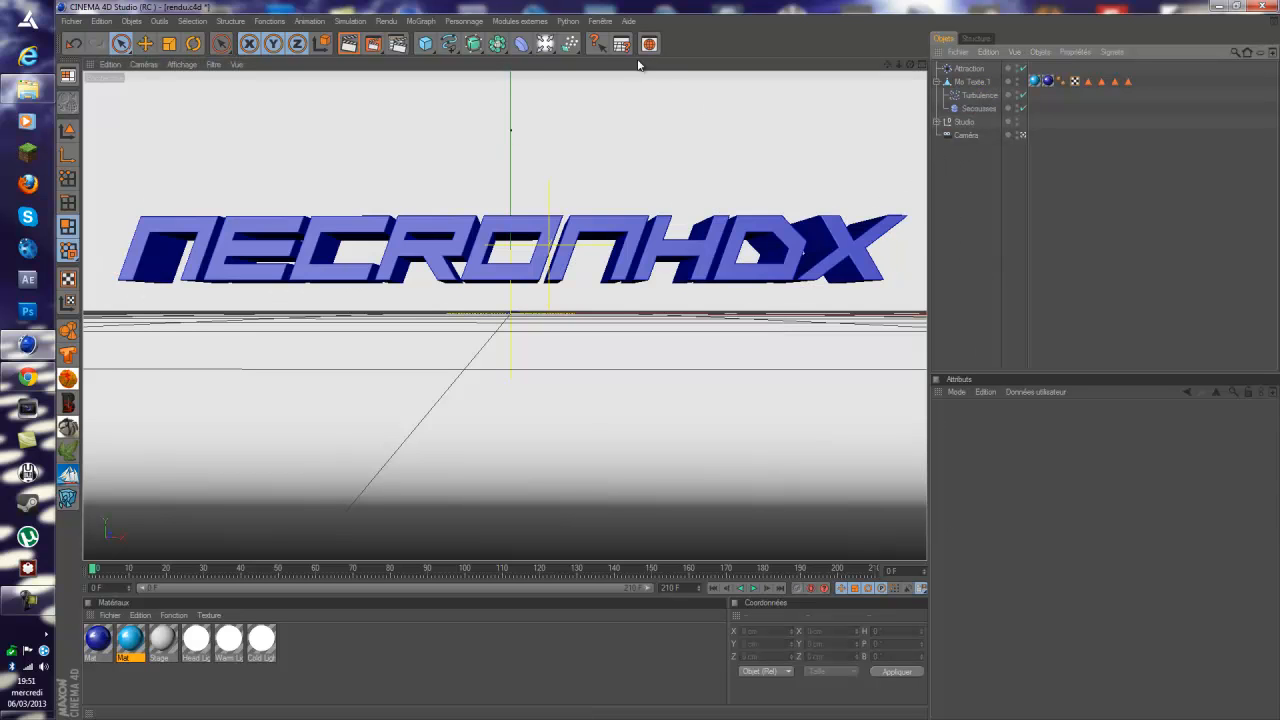